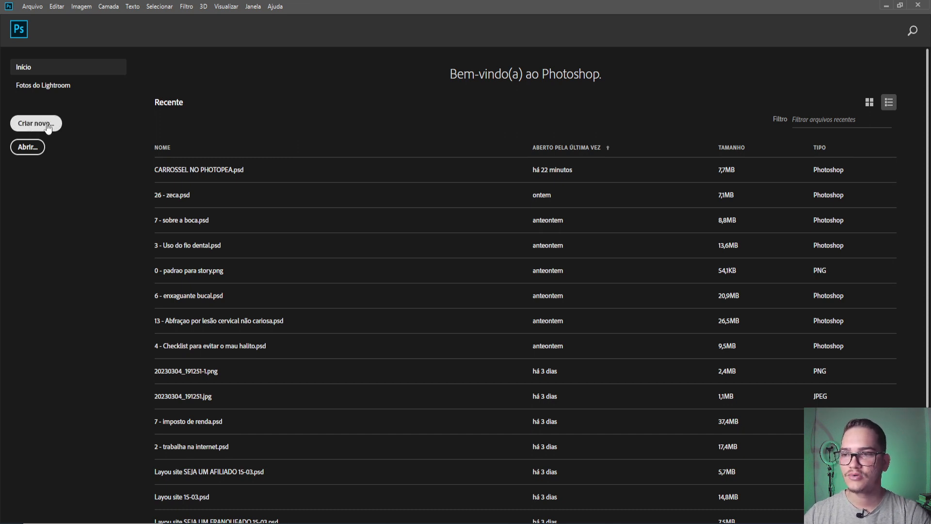
# Step: View the existing files available to open and close the file browser without opening any
pyautogui.click(27, 148)
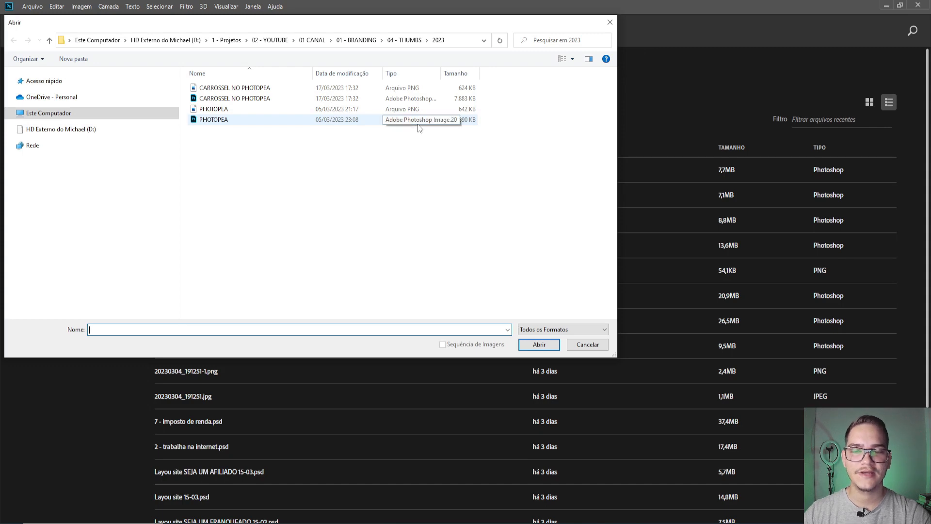
pyautogui.click(597, 341)
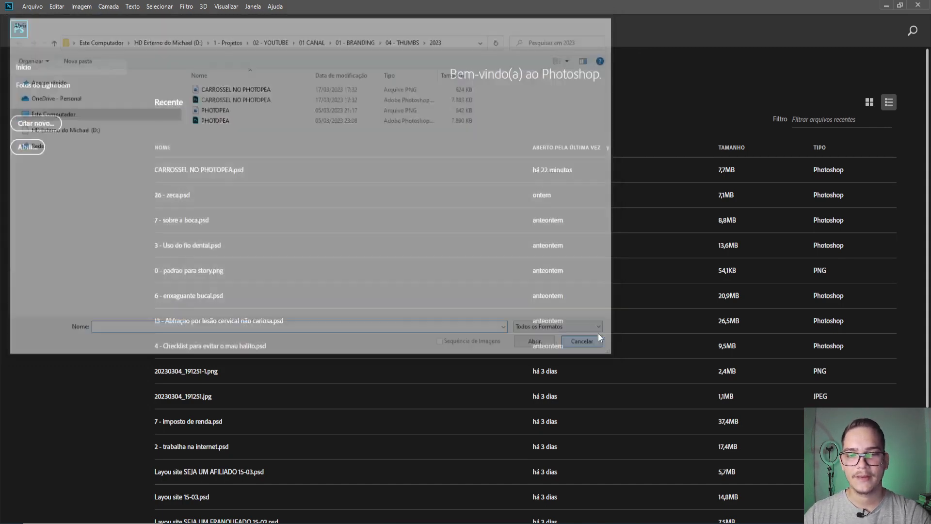
# Step: Start a new document and browse the preset categories from Salvo through Dispositivos móveis, ending on Filme e vídeo
pyautogui.hotkey('ctrl', 'n')
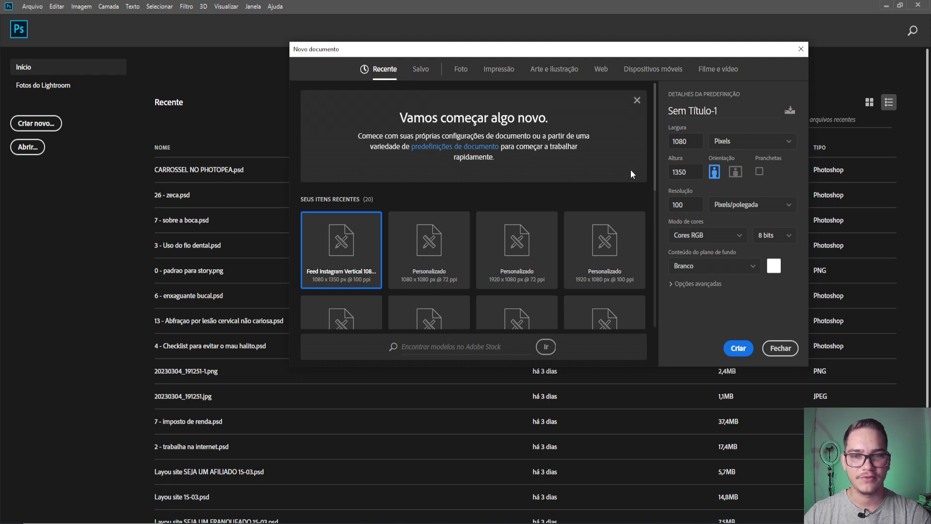
pyautogui.click(420, 71)
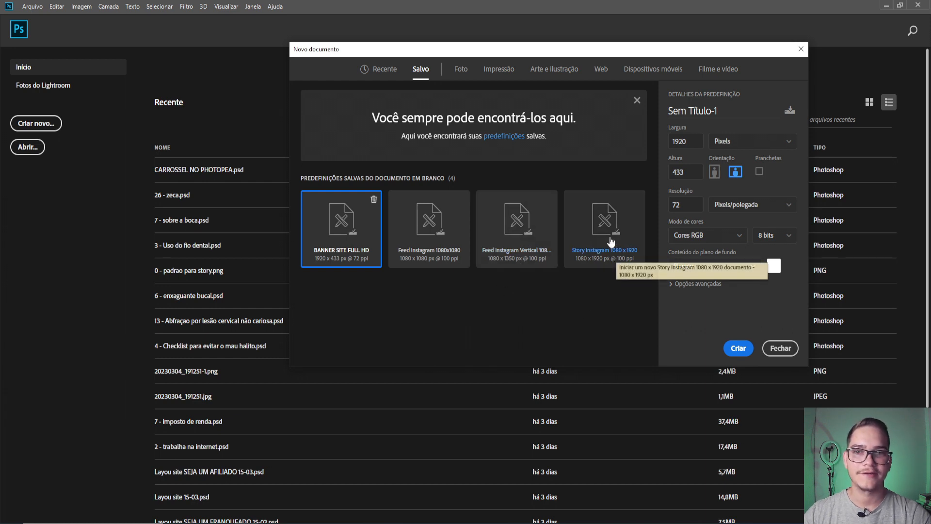
pyautogui.click(463, 73)
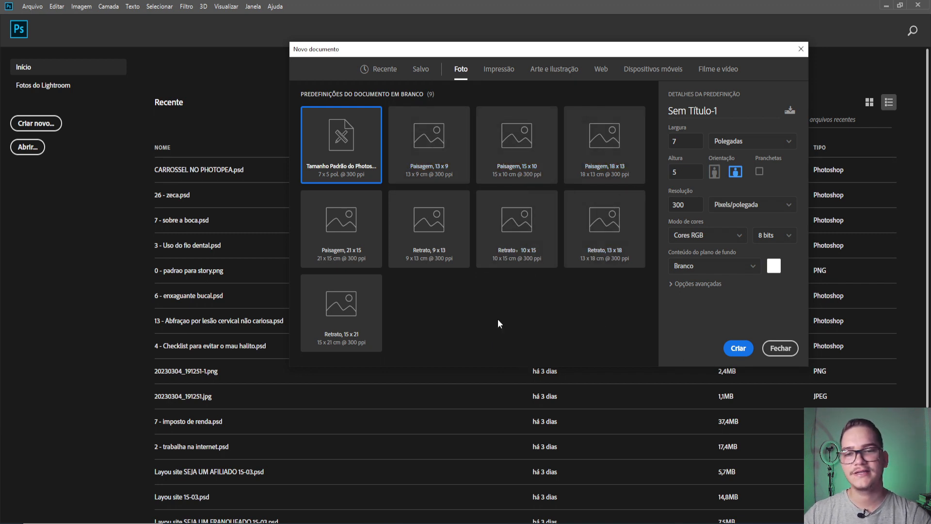
pyautogui.click(499, 76)
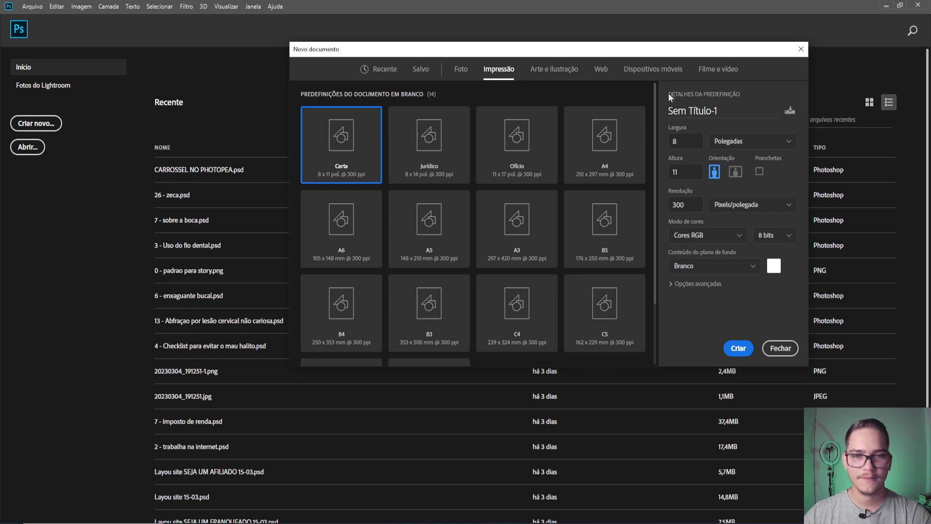
pyautogui.click(552, 72)
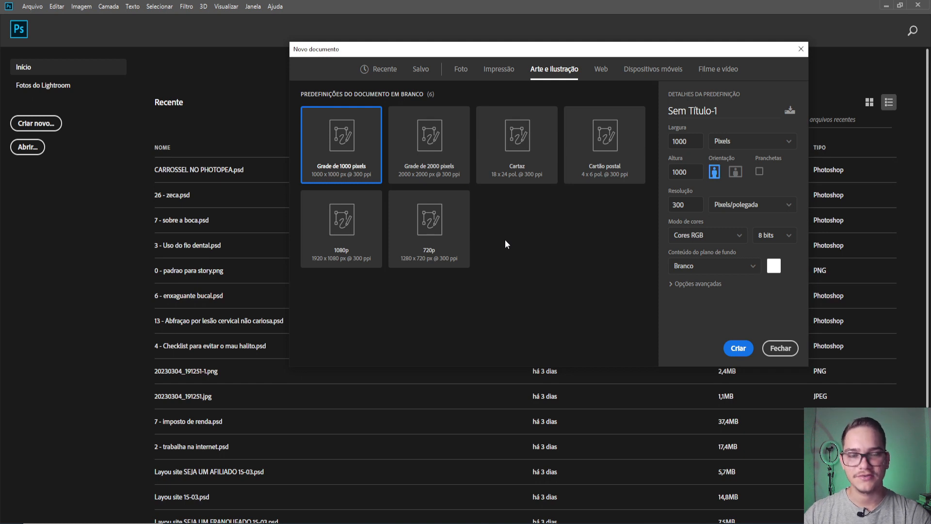
pyautogui.click(601, 68)
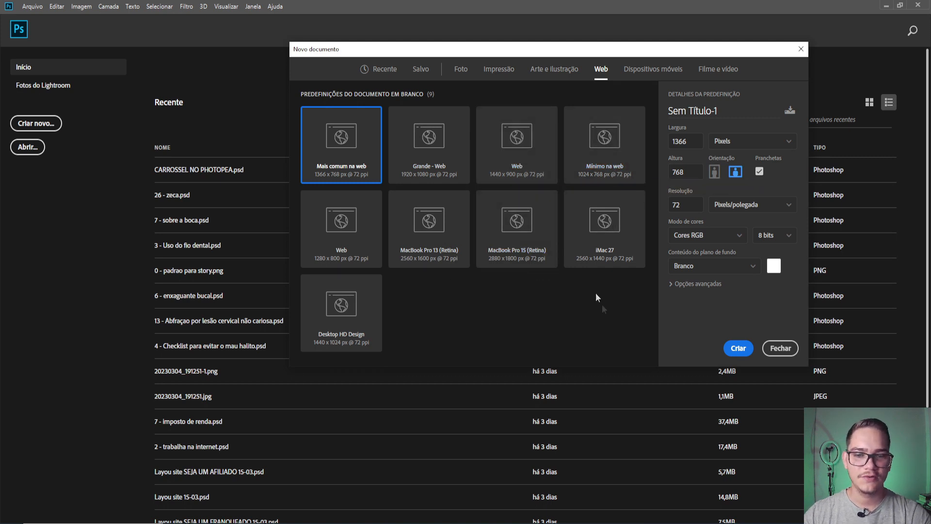
pyautogui.click(658, 71)
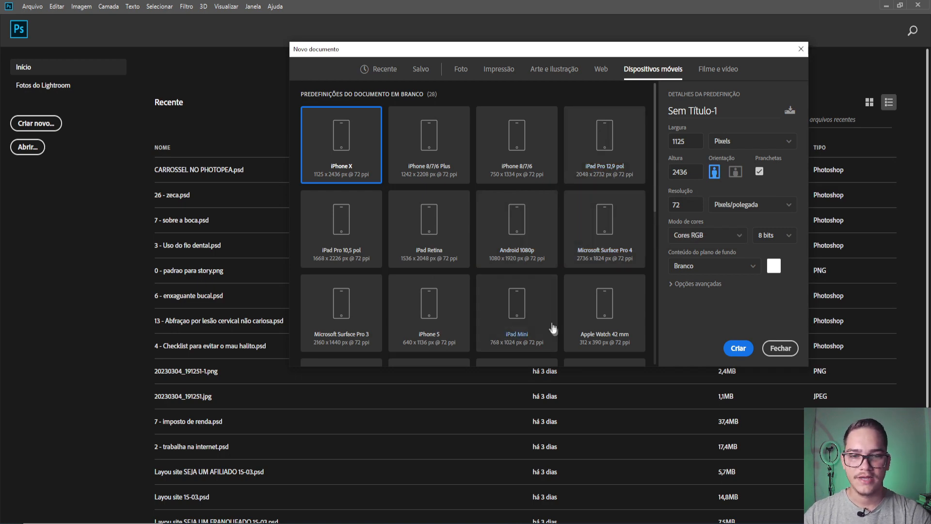
pyautogui.scroll(-3, 554, 326)
pyautogui.scroll(-3, 552, 323)
pyautogui.scroll(10, 552, 323)
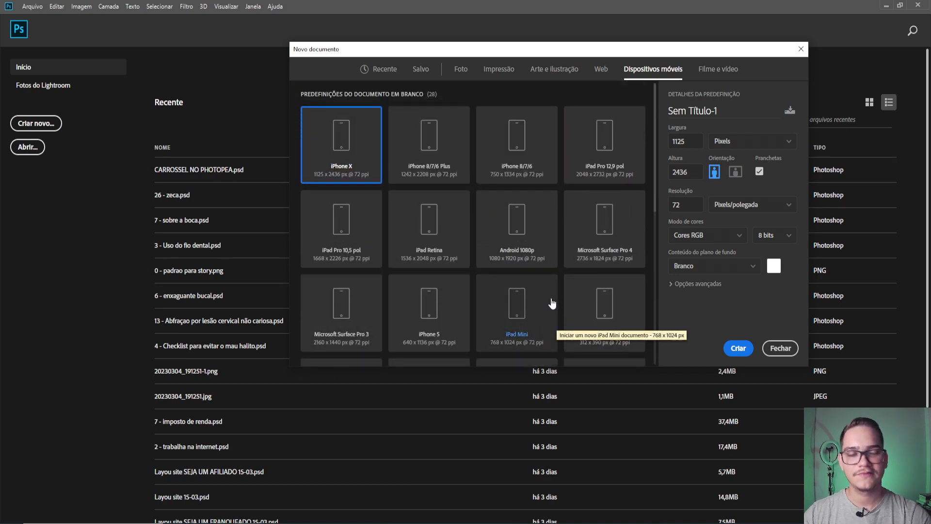
pyautogui.click(729, 72)
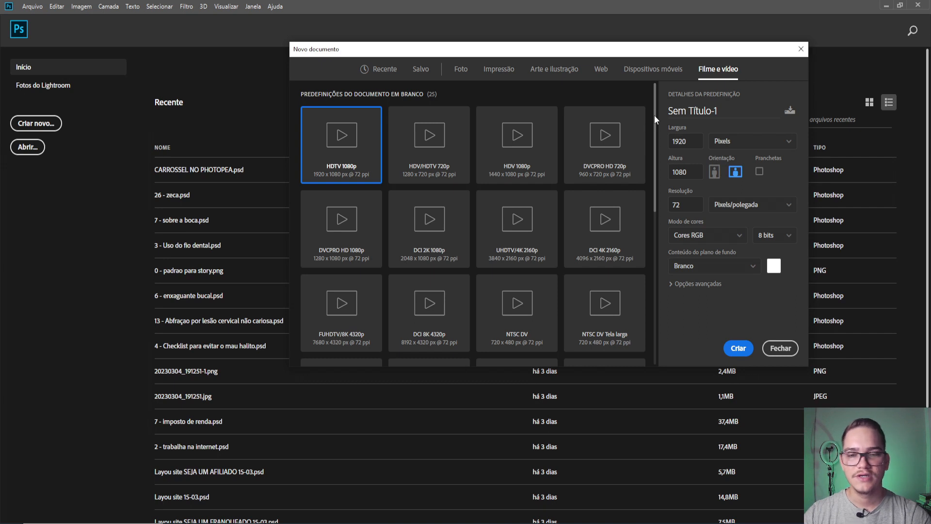
pyautogui.moveTo(655, 116)
pyautogui.mouseDown()
pyautogui.moveTo(657, 248)
pyautogui.moveTo(657, 115)
pyautogui.mouseUp()
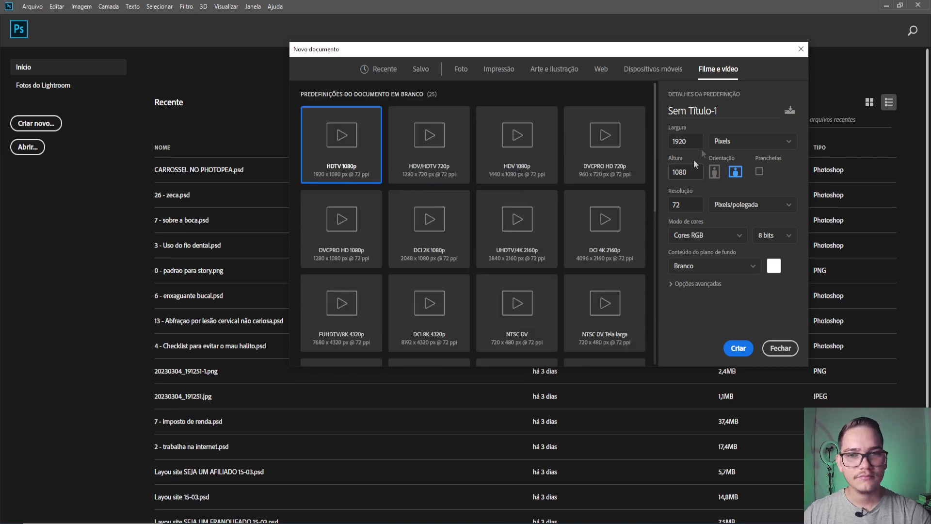
# Step: Name the new document AULA PHOTOSHOP
pyautogui.click(737, 113)
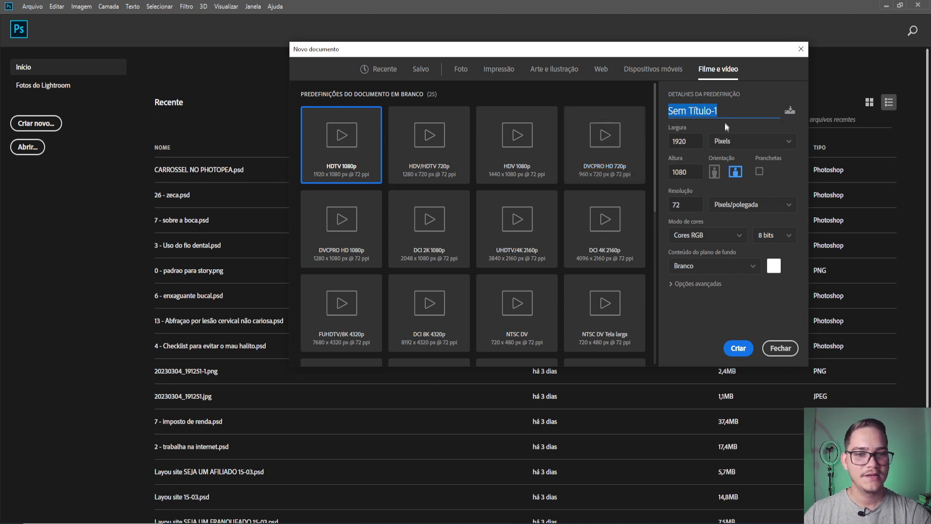
pyautogui.click(723, 100)
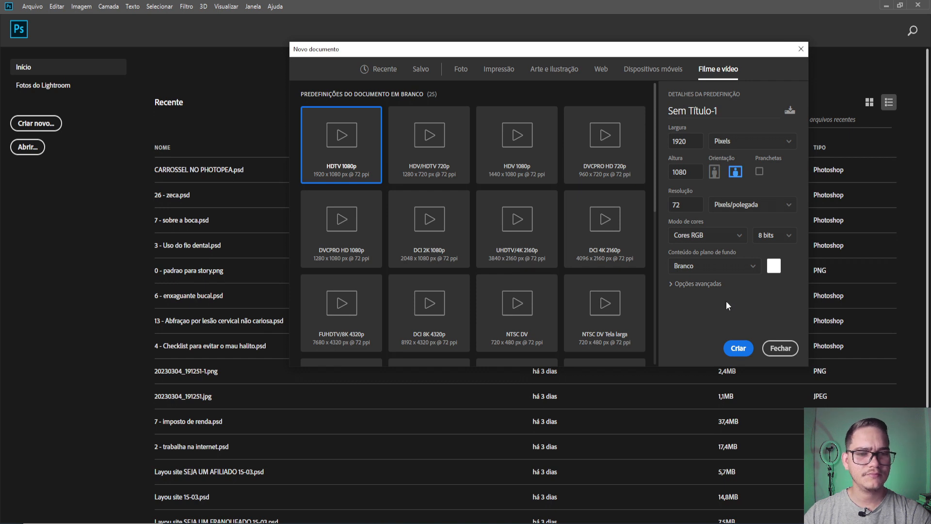
pyautogui.doubleClick(712, 113)
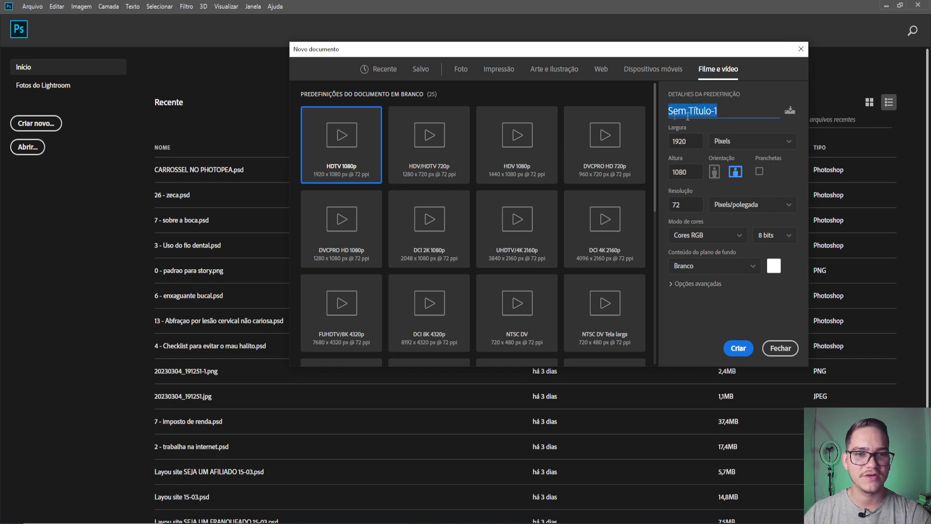
pyautogui.click(707, 113)
pyautogui.doubleClick(713, 114)
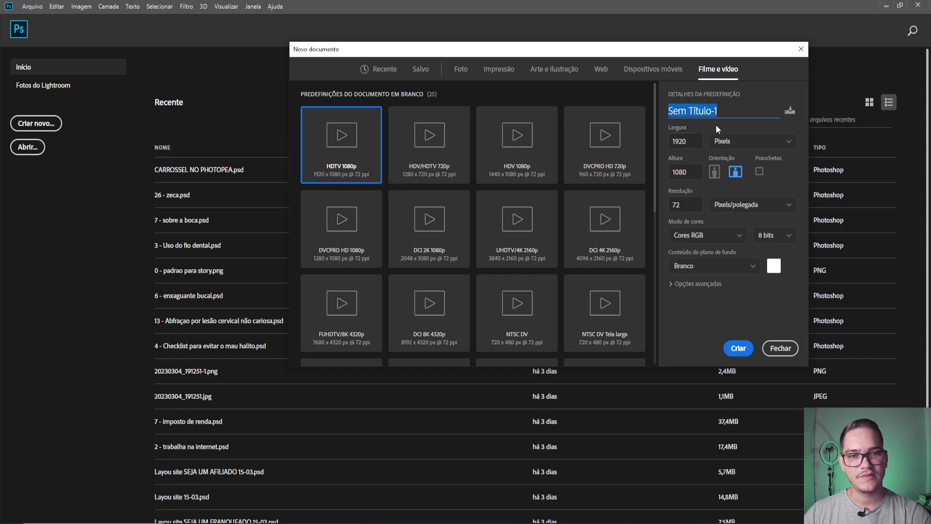
pyautogui.write('AULA ')
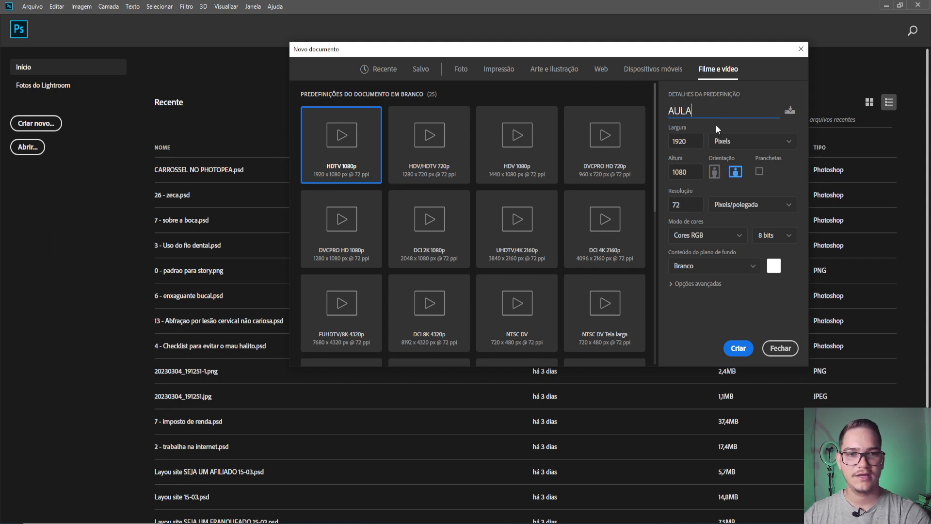
pyautogui.write('PHOTOSHOP')
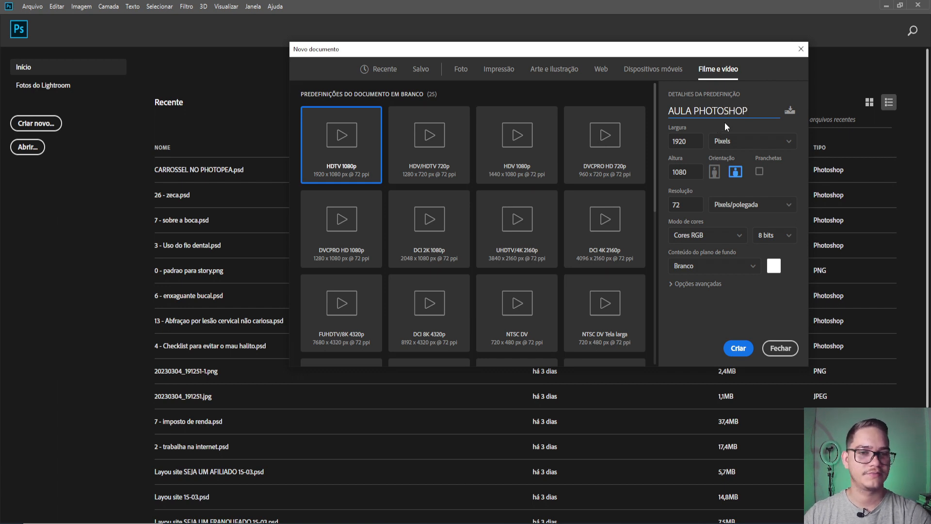
# Step: Review the size units, keep Pixels, set the document width to 1080 and switch the orientation to portrait
pyautogui.click(691, 141)
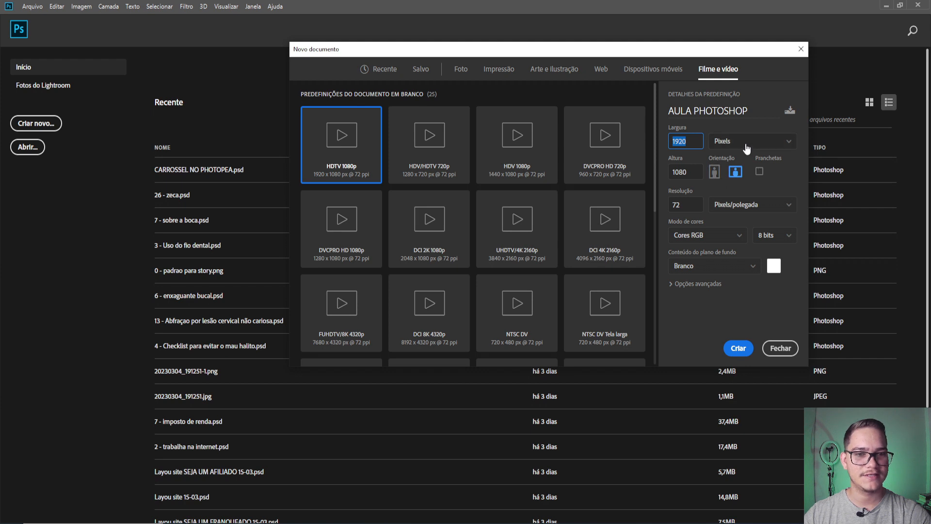
pyautogui.click(790, 144)
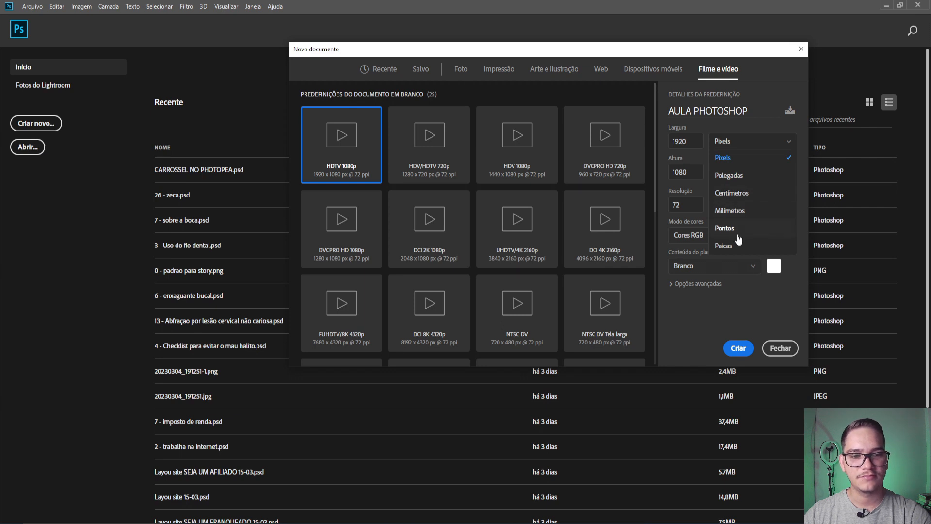
pyautogui.click(735, 145)
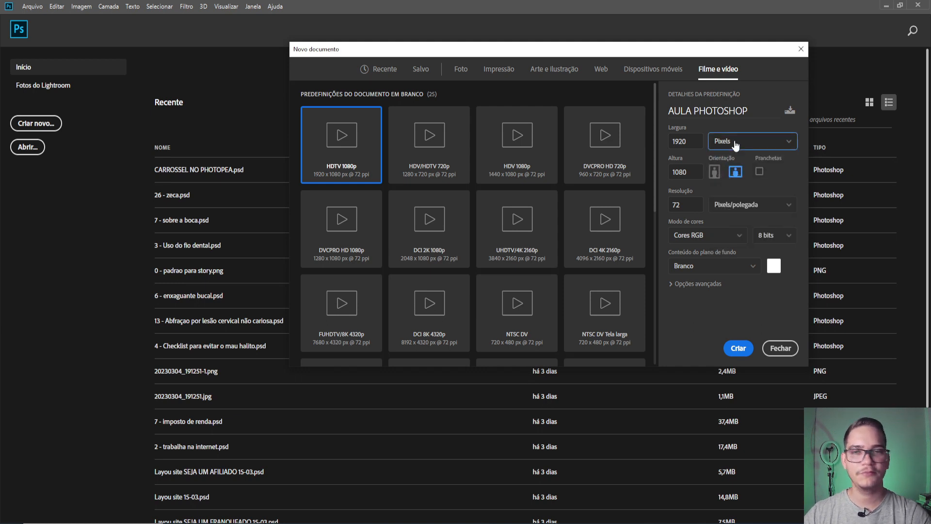
pyautogui.click(692, 174)
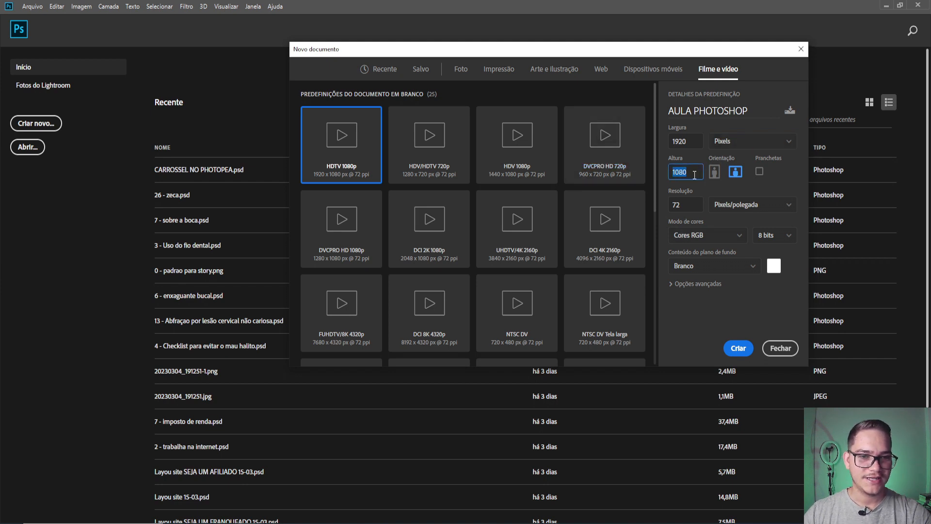
pyautogui.click(692, 141)
pyautogui.write('1080')
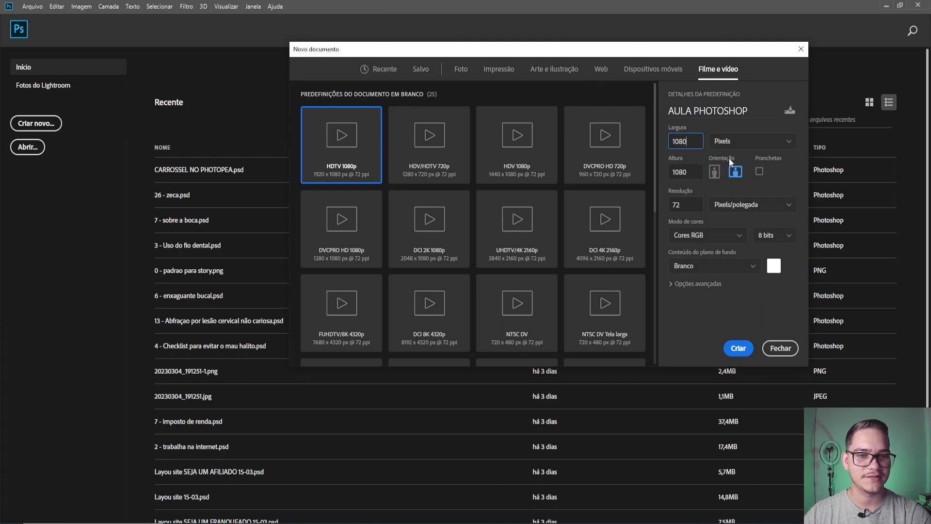
pyautogui.click(714, 171)
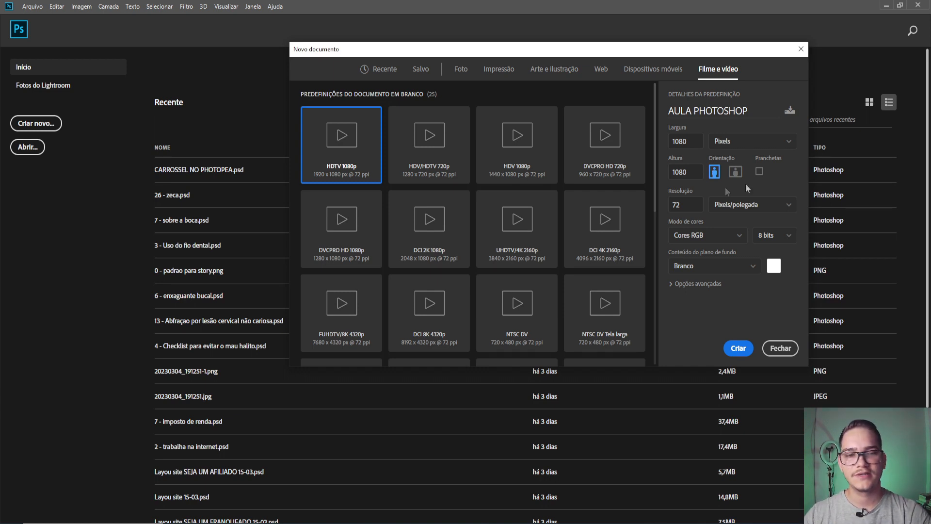
# Step: Turn the Pranchetas (artboards) option on for the new document and back off
pyautogui.click(678, 174)
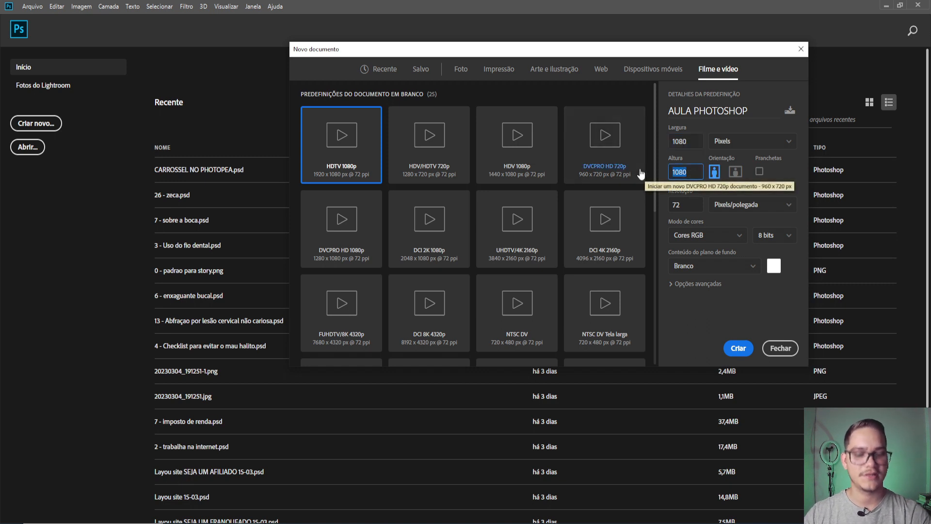
pyautogui.click(760, 173)
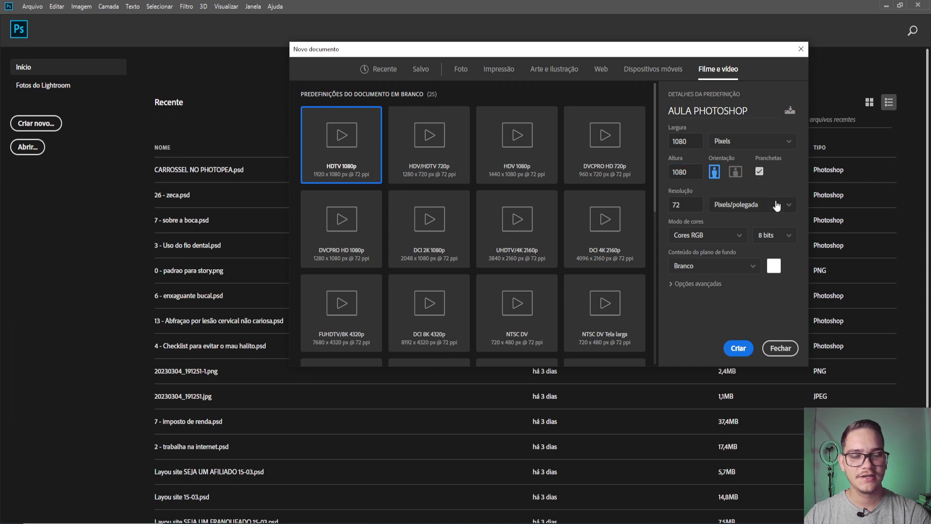
pyautogui.click(759, 172)
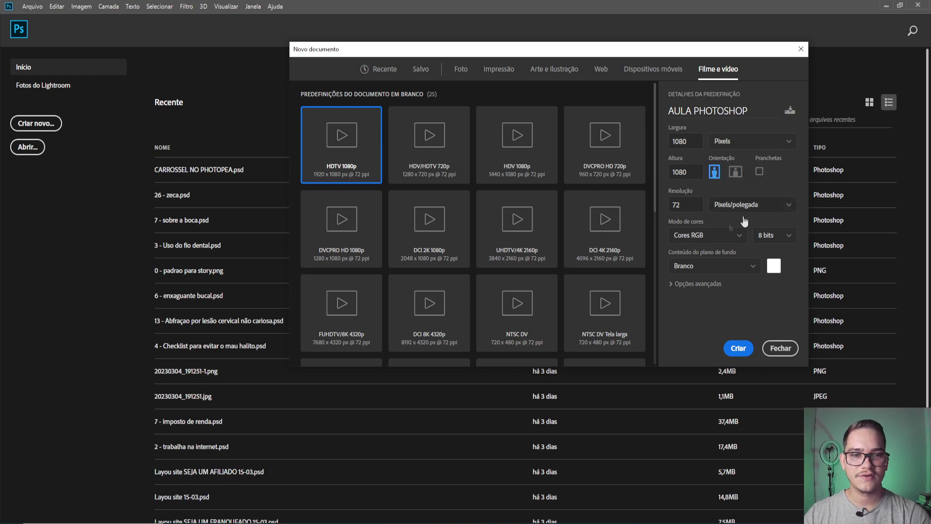
# Step: Set the new document's resolution to 300, keeping Pixels/polegada as the unit
pyautogui.press('Tab')
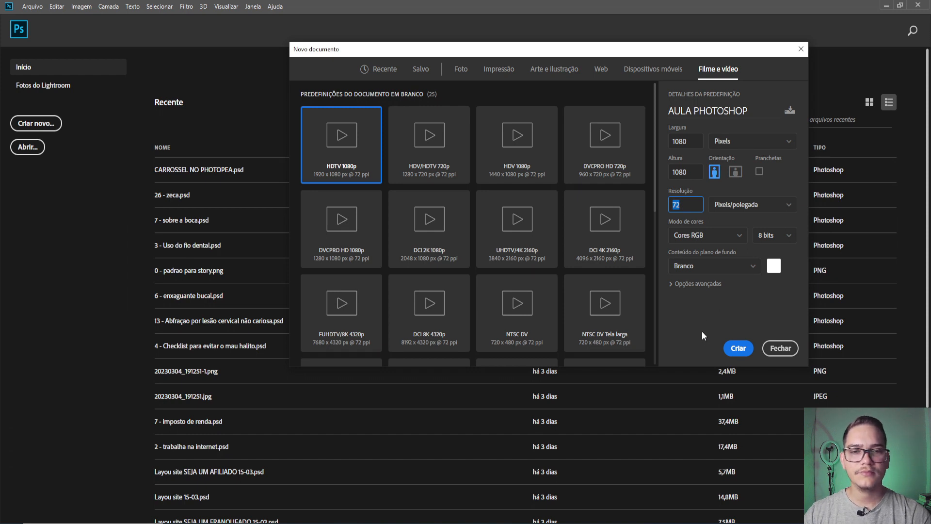
pyautogui.doubleClick(688, 205)
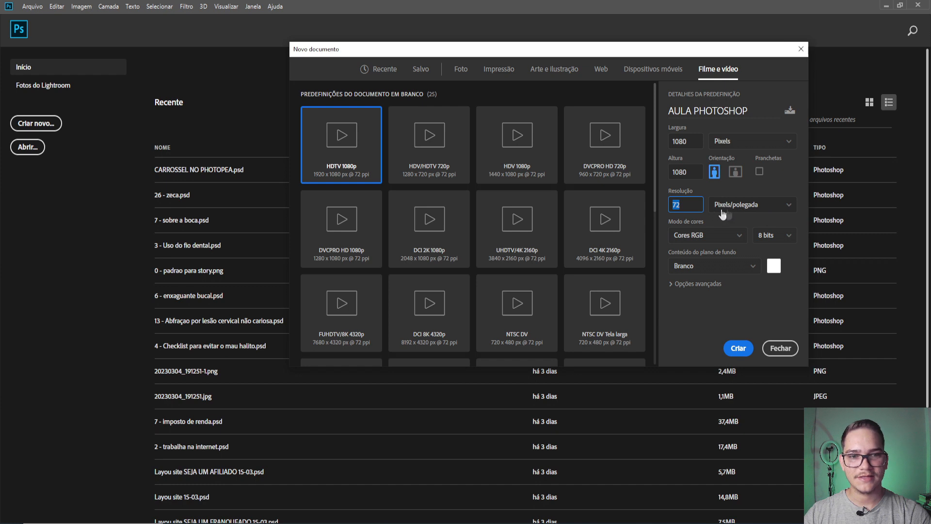
pyautogui.click(681, 205)
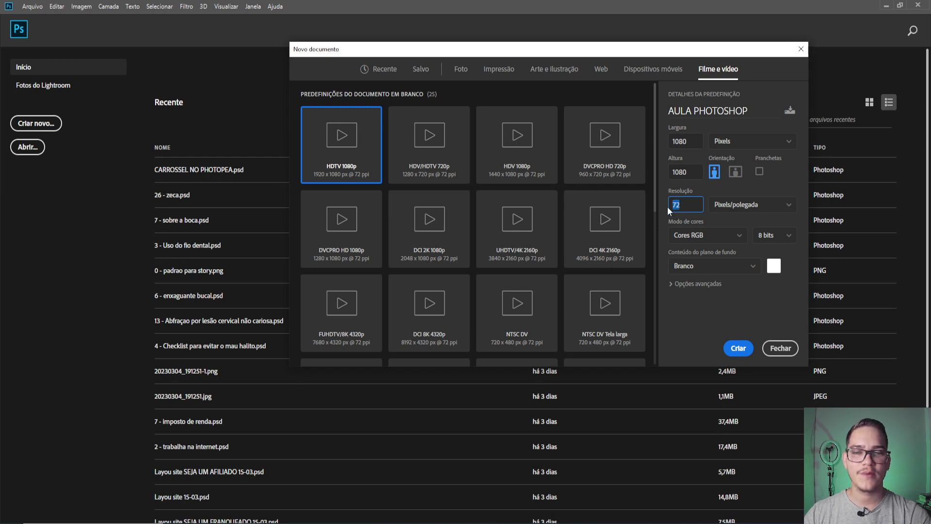
pyautogui.click(754, 205)
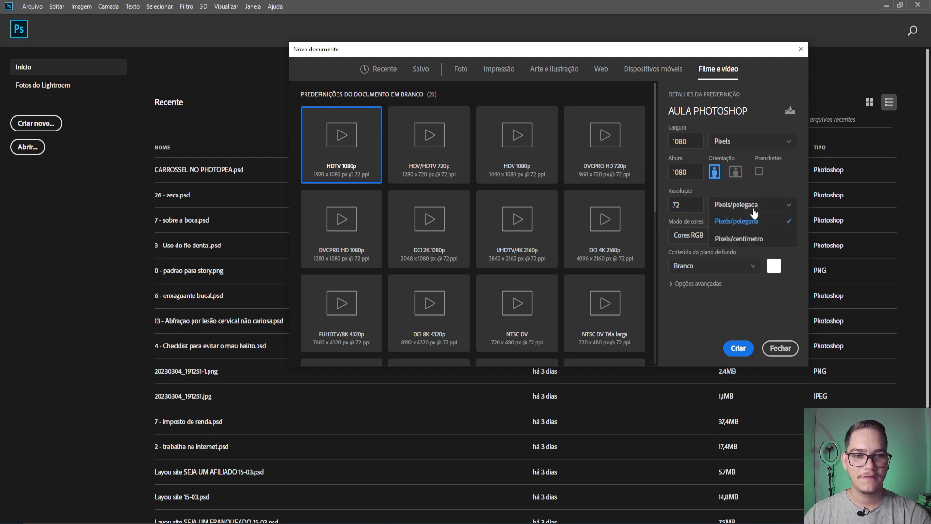
pyautogui.click(755, 215)
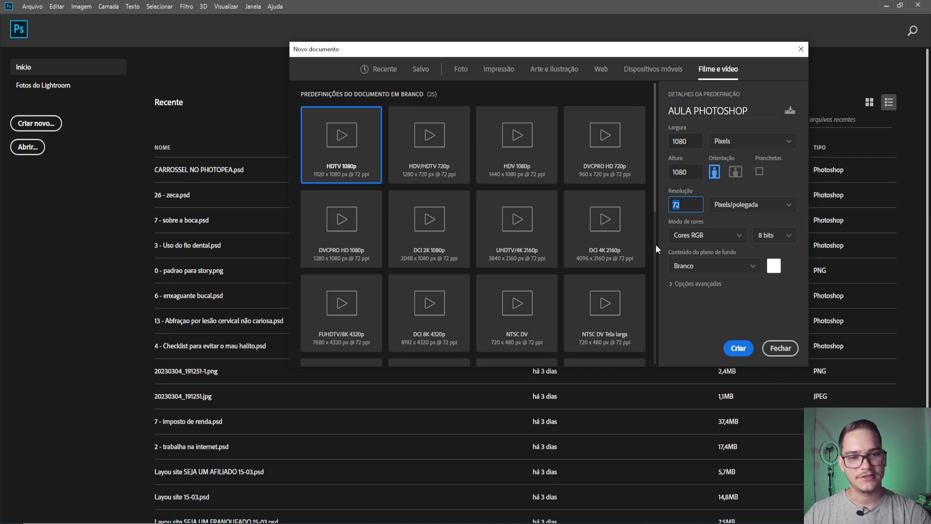
pyautogui.write('300')
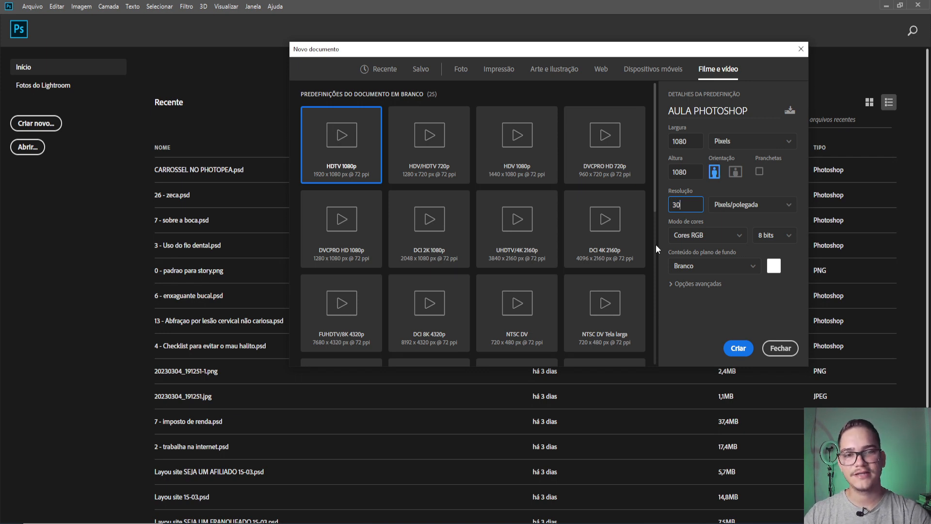
# Step: Switch the new document's resolution unit to Pixels/centímetro and back to Pixels/polegada
pyautogui.click(752, 209)
pyautogui.click(752, 208)
pyautogui.click(752, 208)
pyautogui.click(761, 238)
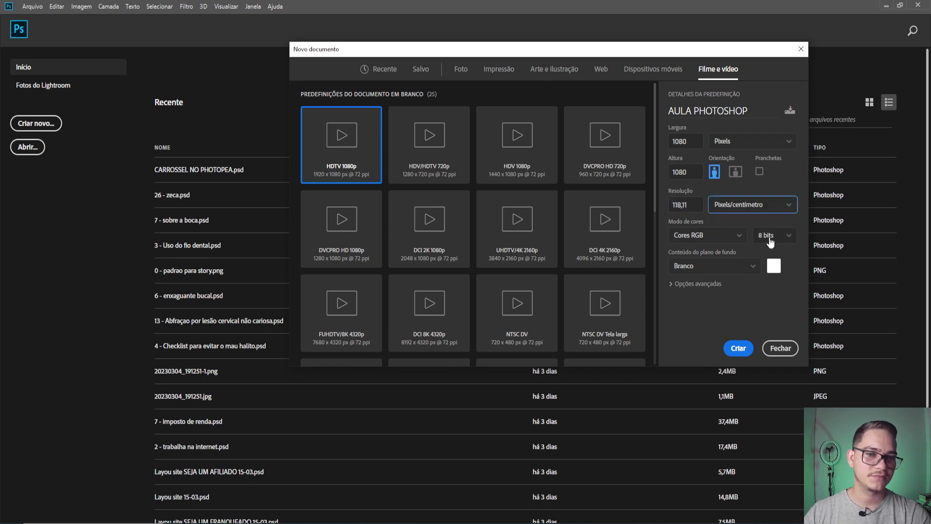
pyautogui.click(727, 209)
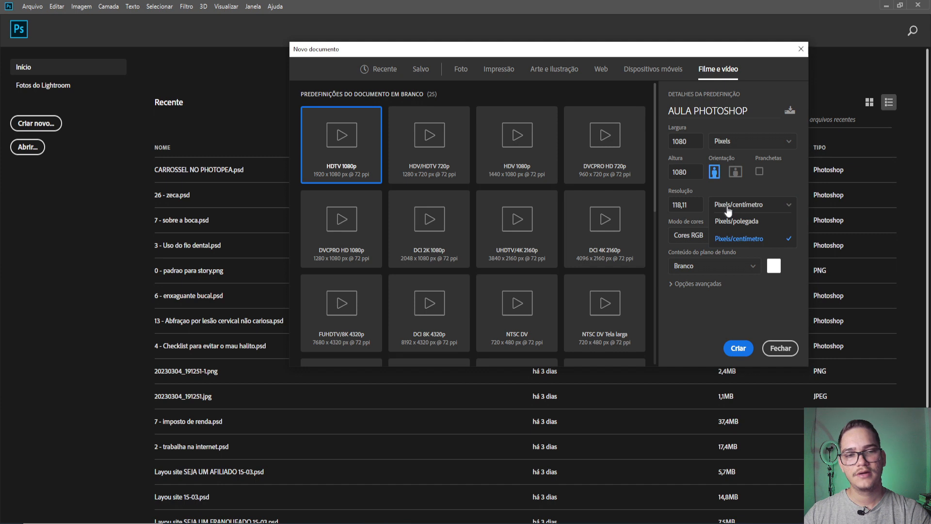
pyautogui.click(738, 221)
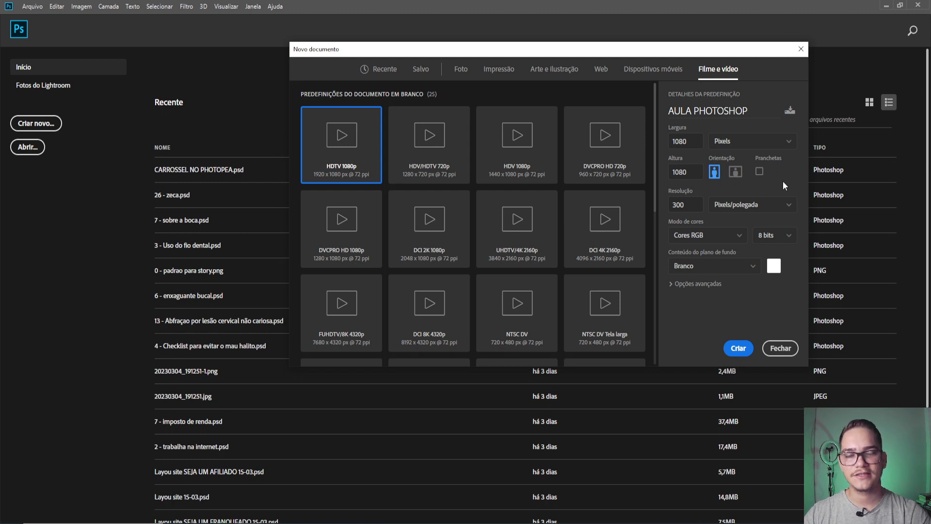
# Step: Set the new document's resolution to 72 Pixels/polegada
pyautogui.doubleClick(689, 205)
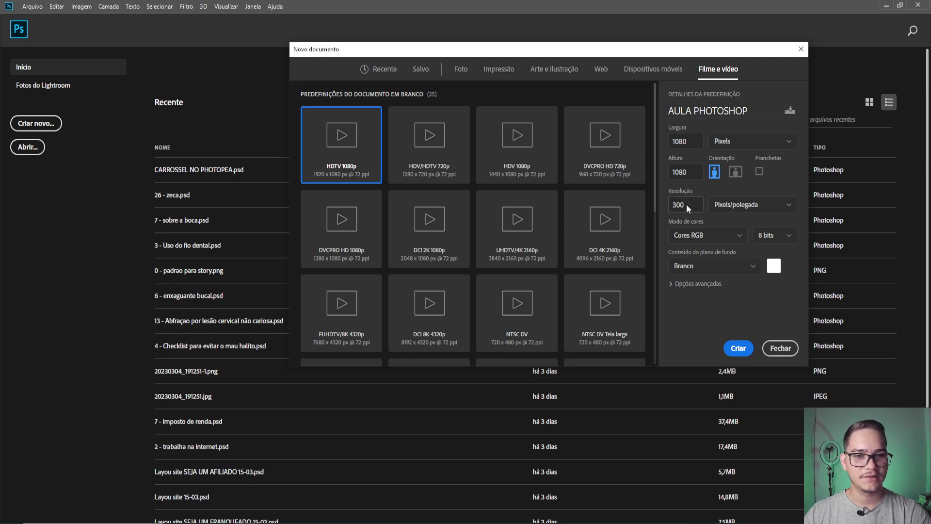
pyautogui.write('72')
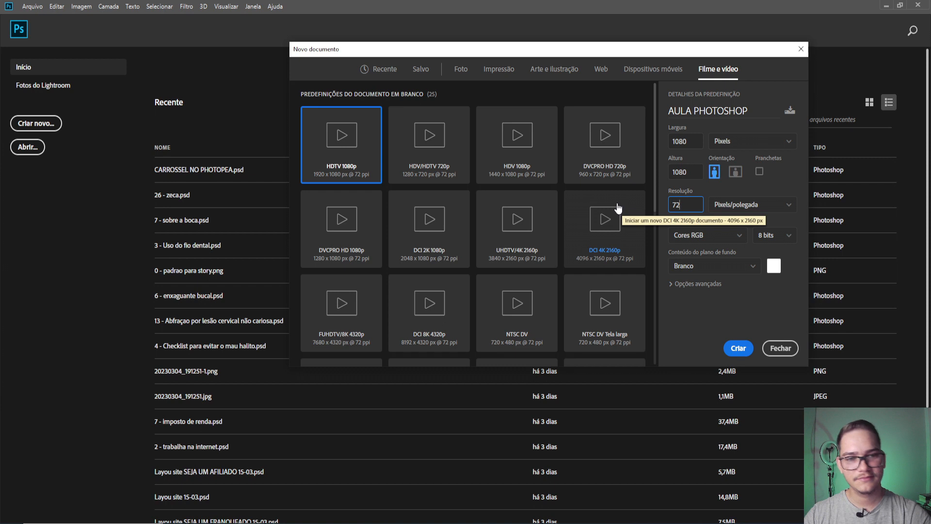
pyautogui.click(788, 177)
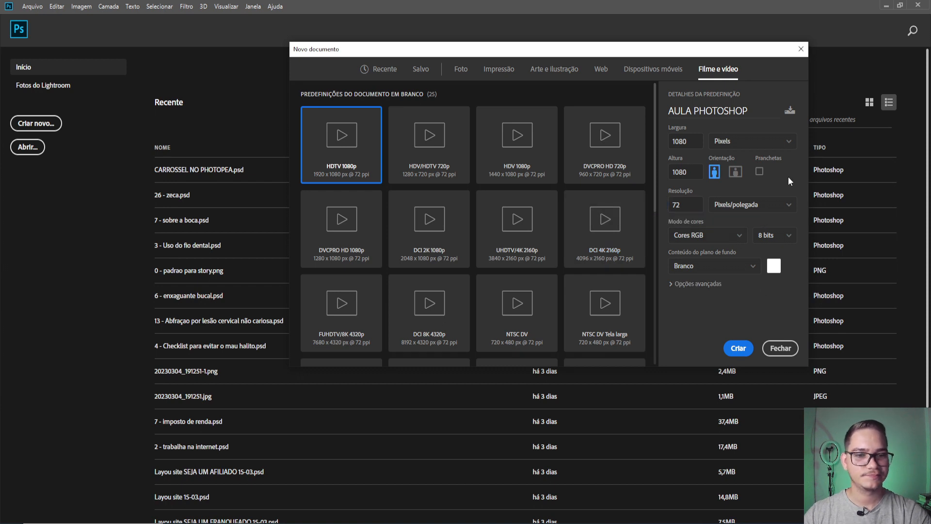
# Step: Review the colour mode and bit depth options, keeping Cores RGB and 8 bits for the new document
pyautogui.click(740, 236)
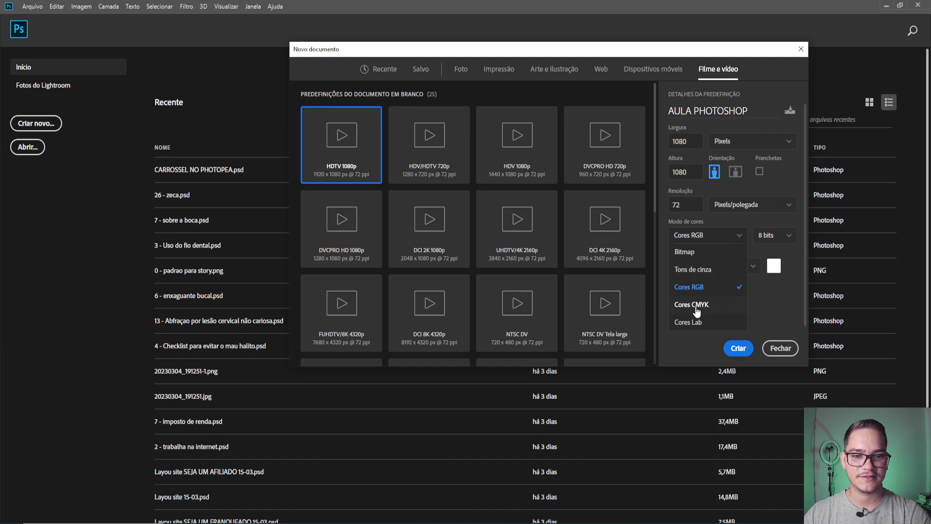
pyautogui.click(699, 293)
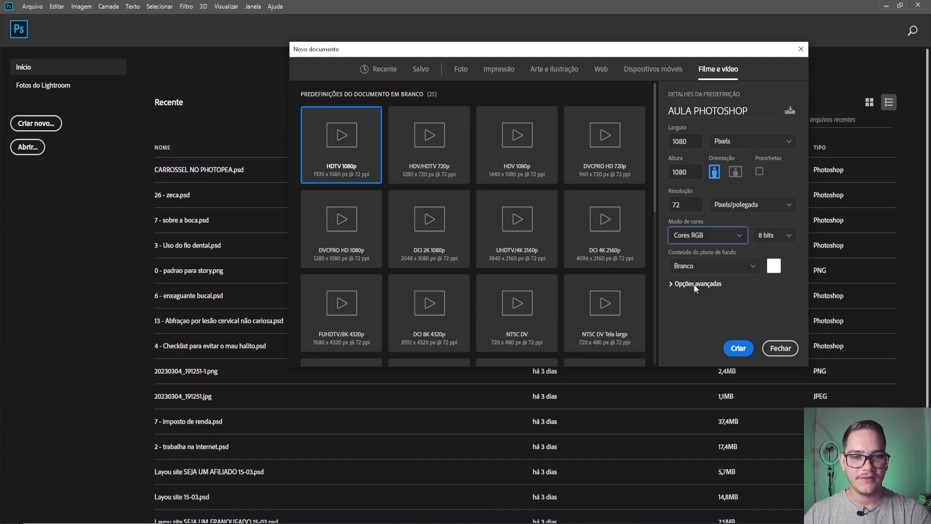
pyautogui.click(785, 237)
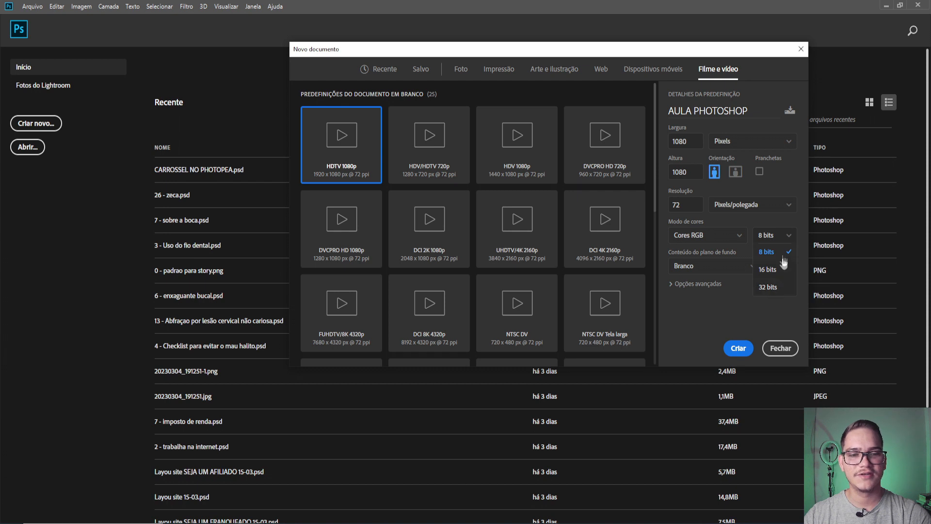
pyautogui.click(782, 241)
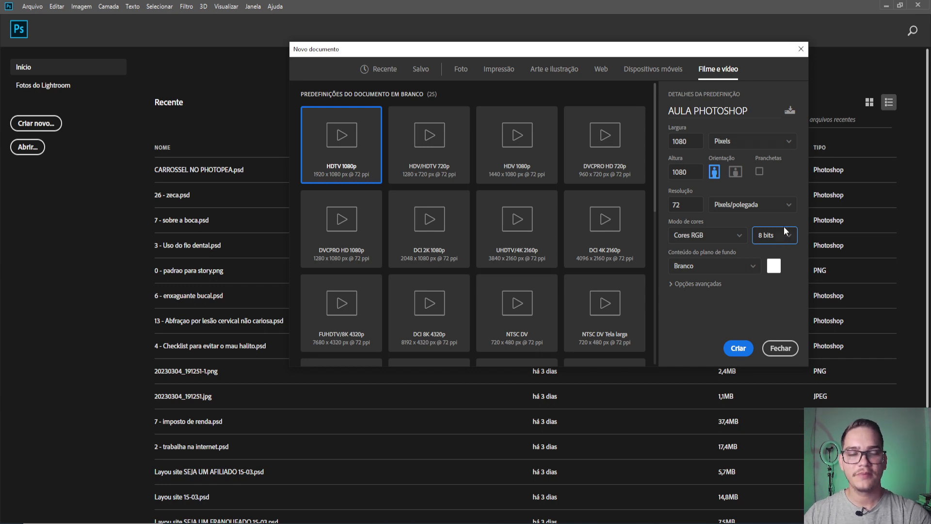
# Step: Keep Branco as the background content, expand the advanced options and create the document
pyautogui.click(743, 272)
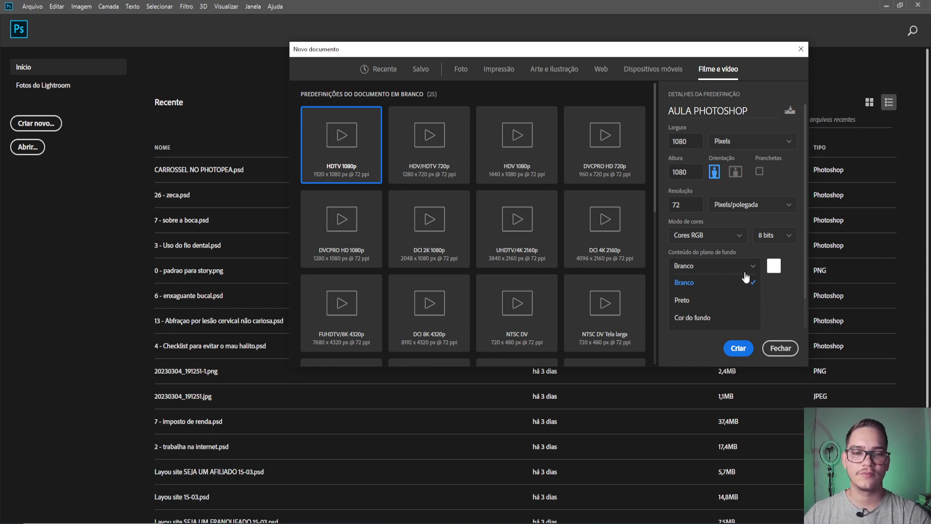
pyautogui.click(746, 281)
pyautogui.click(704, 284)
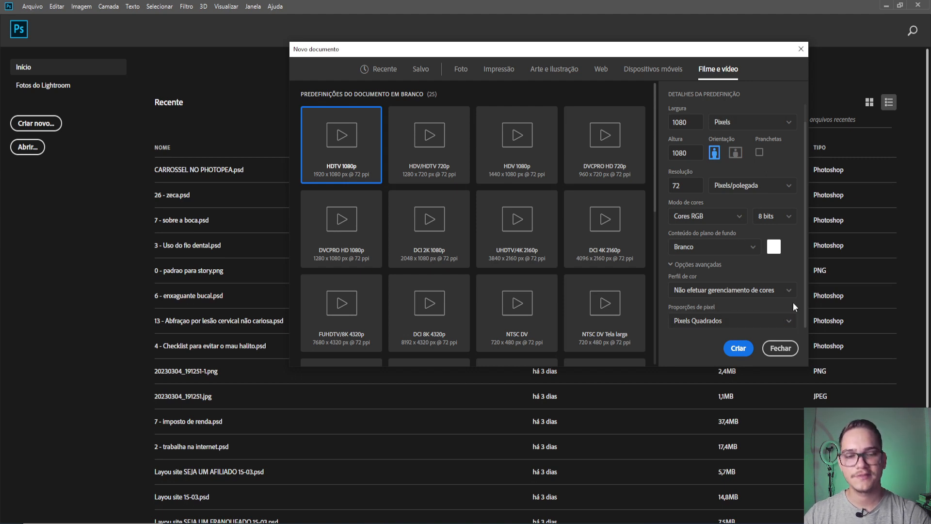
pyautogui.click(739, 351)
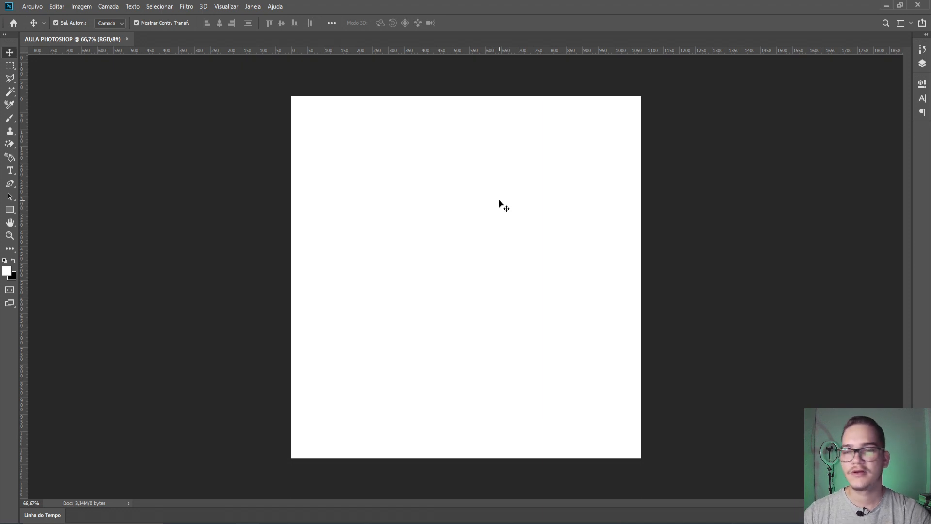
# Step: Switch the workspace to Essenciais (Padrão)
pyautogui.click(254, 7)
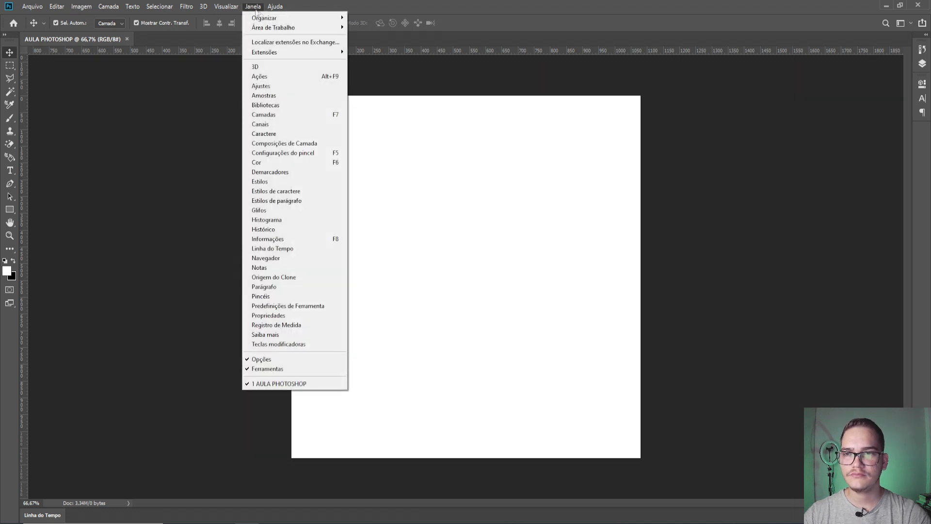
pyautogui.moveTo(316, 29)
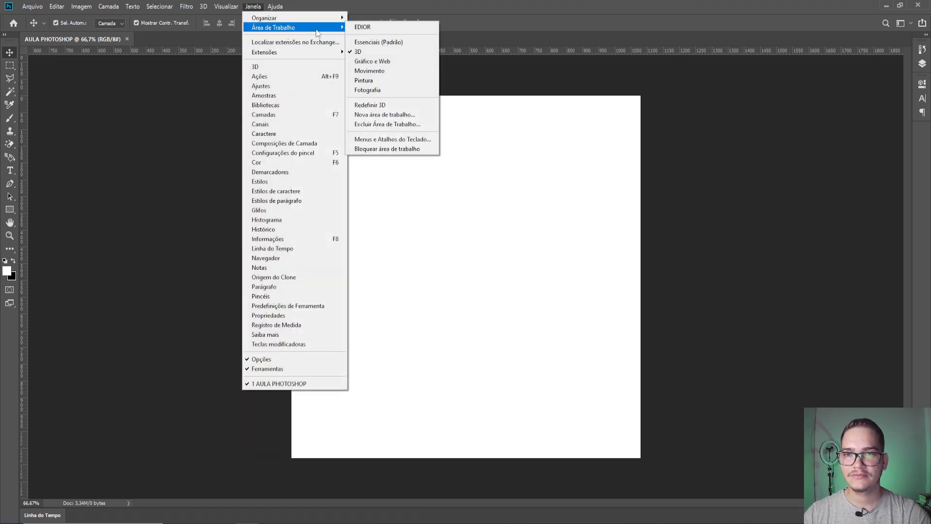
pyautogui.click(378, 43)
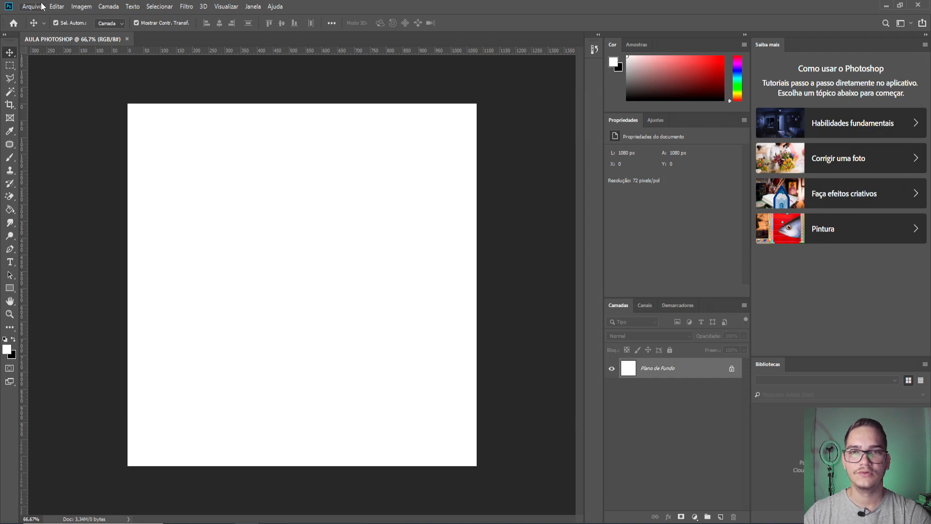
# Step: Change the keyboard shortcut of Ferramenta Mover to B and save the shortcut settings
pyautogui.click(37, 7)
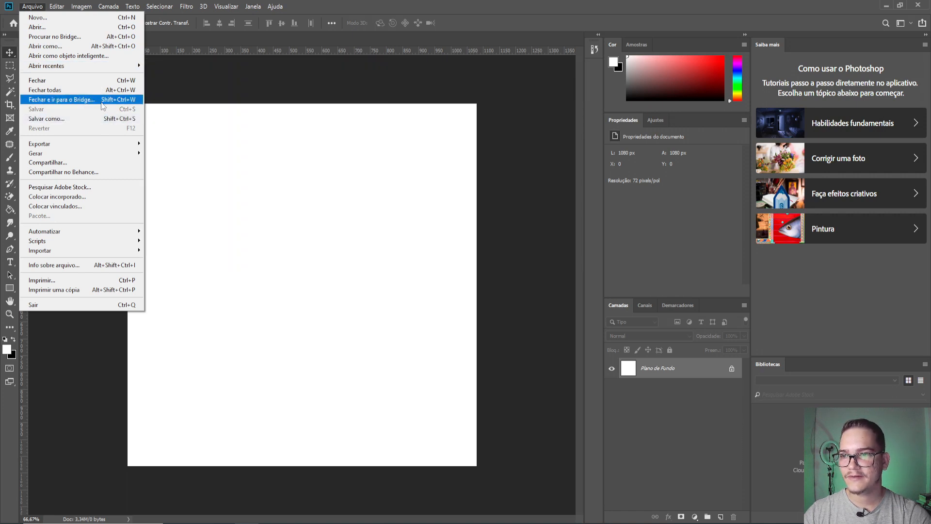
pyautogui.moveTo(118, 147)
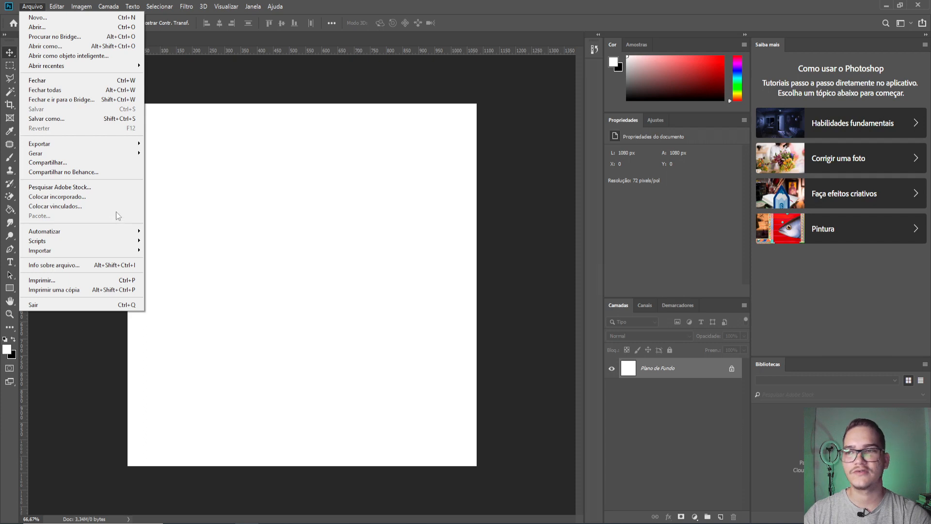
pyautogui.moveTo(57, 6)
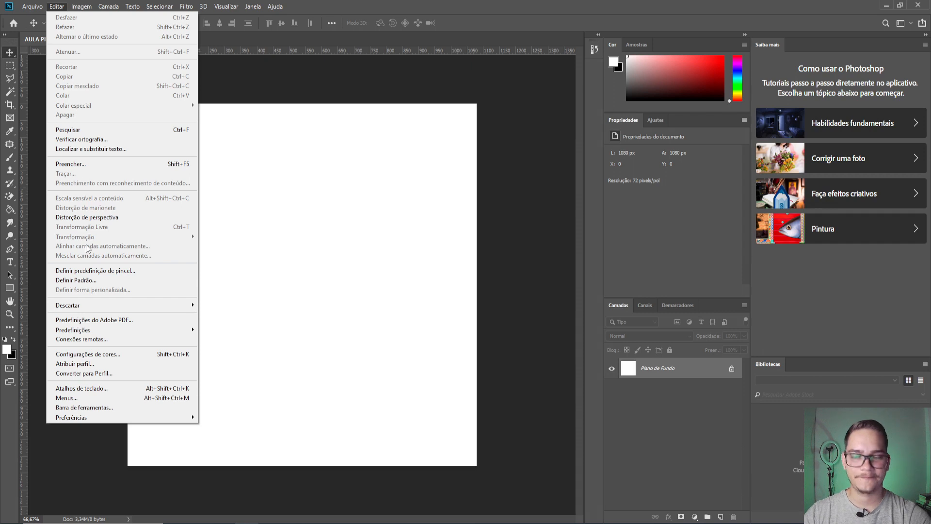
pyautogui.click(99, 390)
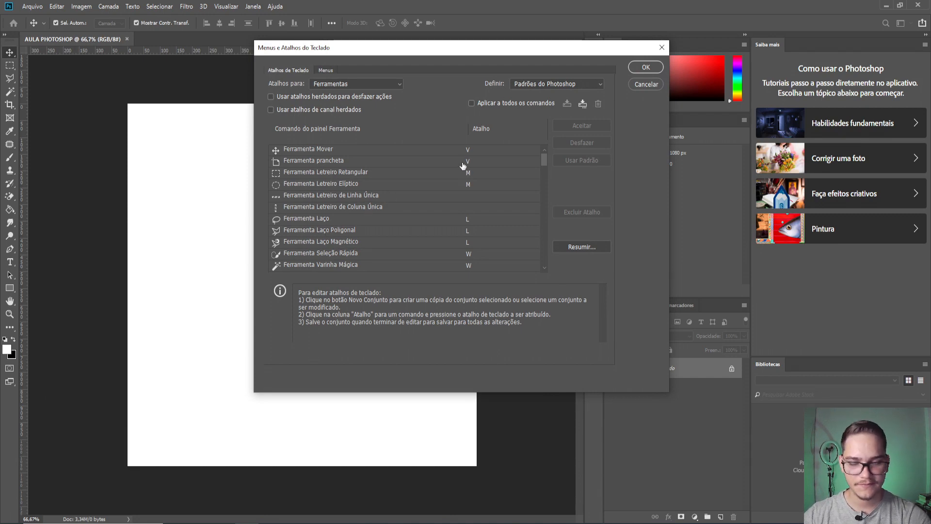
pyautogui.click(308, 151)
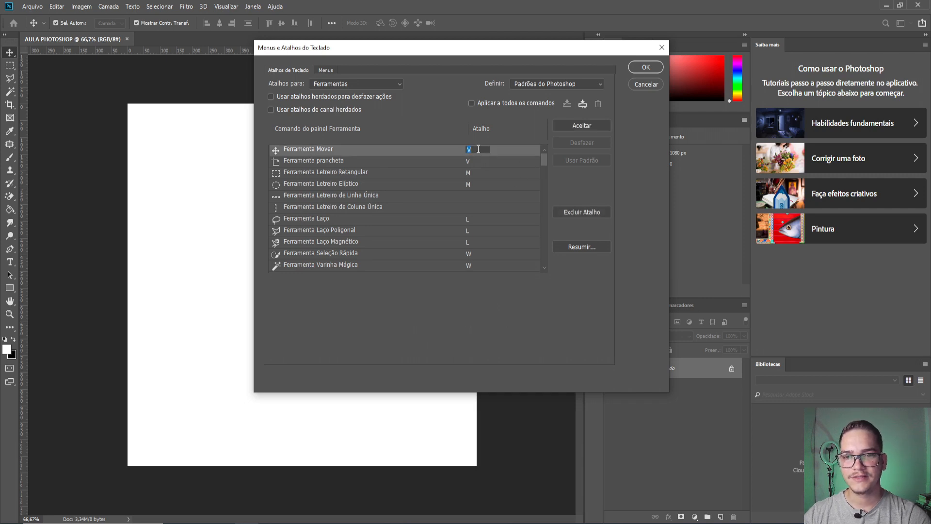
pyautogui.press('m')
pyautogui.press('b')
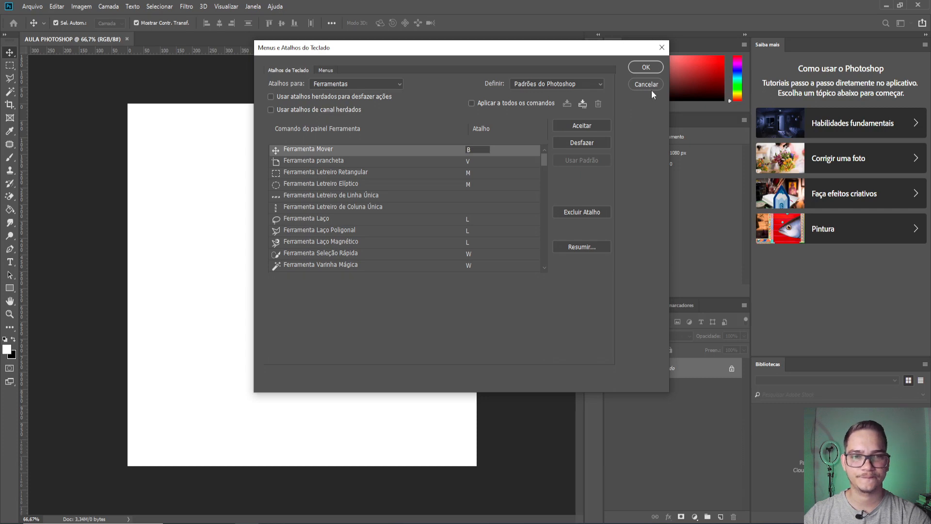
pyautogui.click(582, 126)
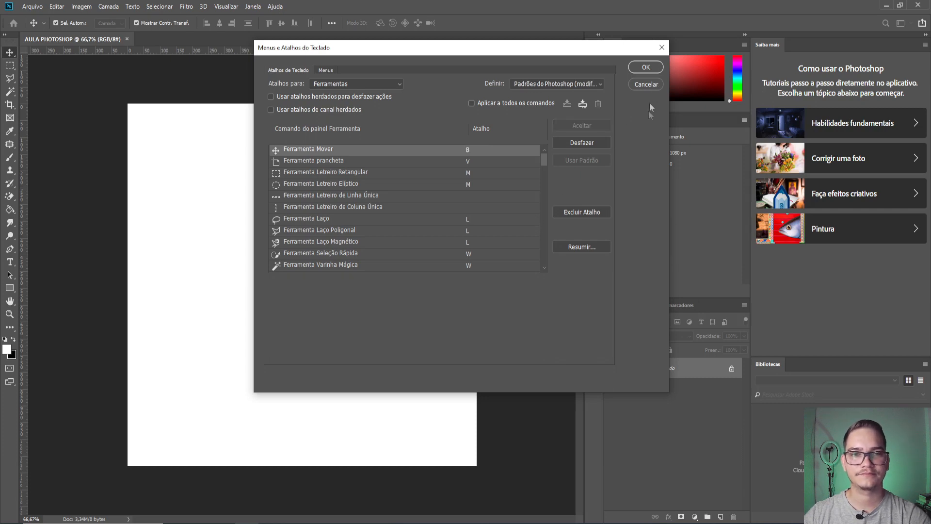
pyautogui.click(646, 68)
pyautogui.click(57, 7)
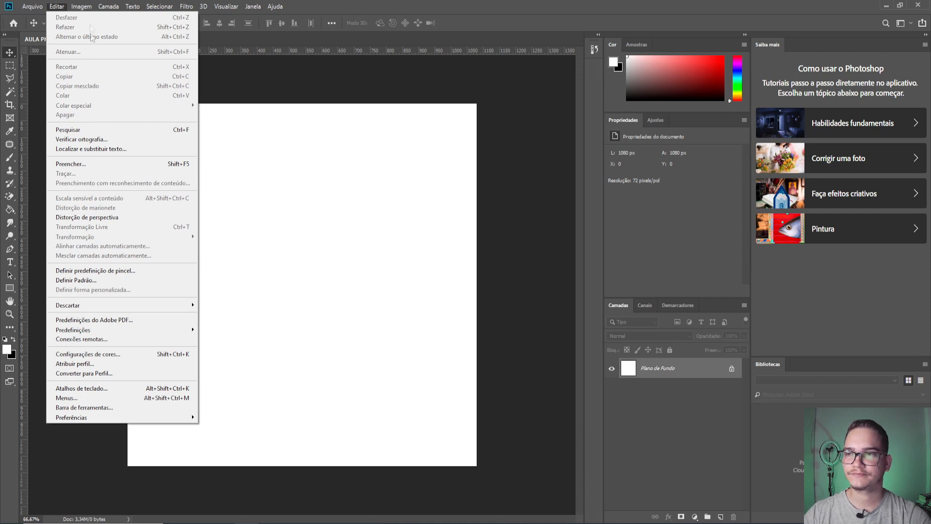
pyautogui.moveTo(79, 10)
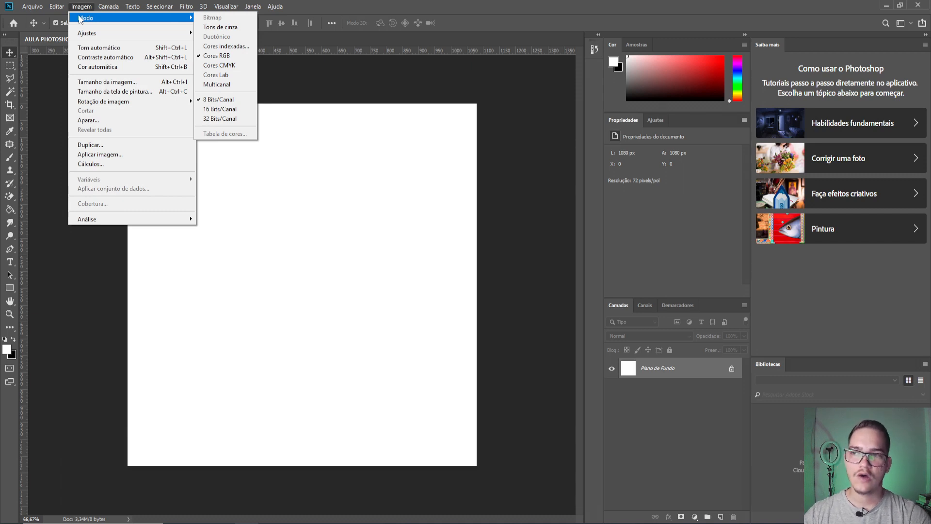
pyautogui.moveTo(104, 39)
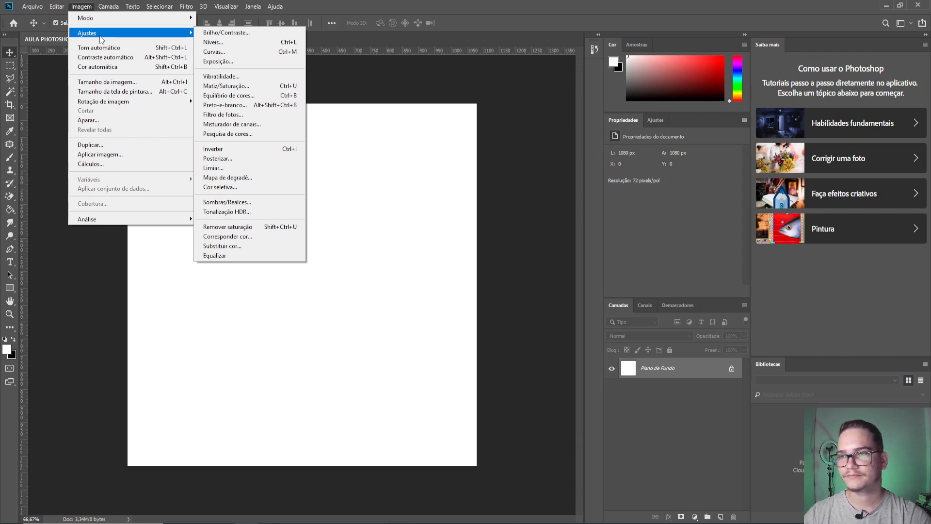
pyautogui.moveTo(176, 21)
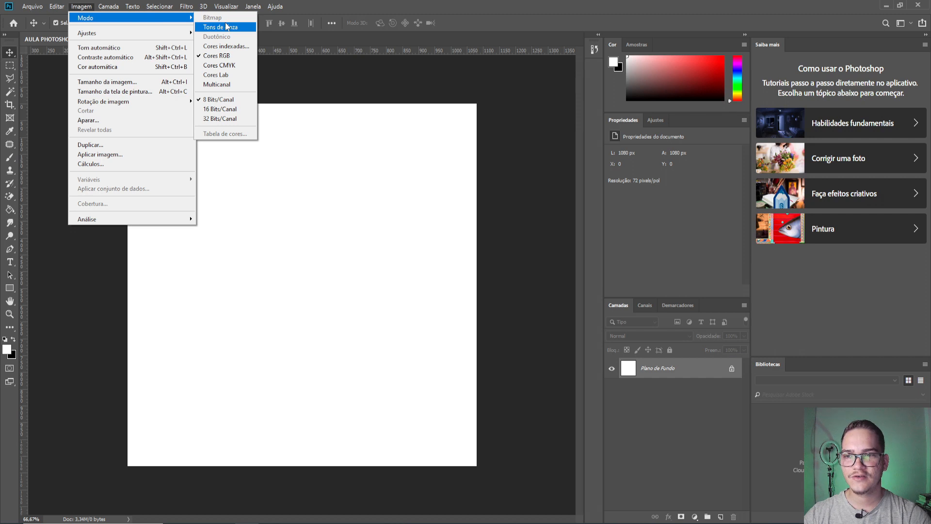
pyautogui.click(231, 86)
# Step: Inspect the width, height and resolution settings for the image size, and leave them without applying changes
pyautogui.click(81, 7)
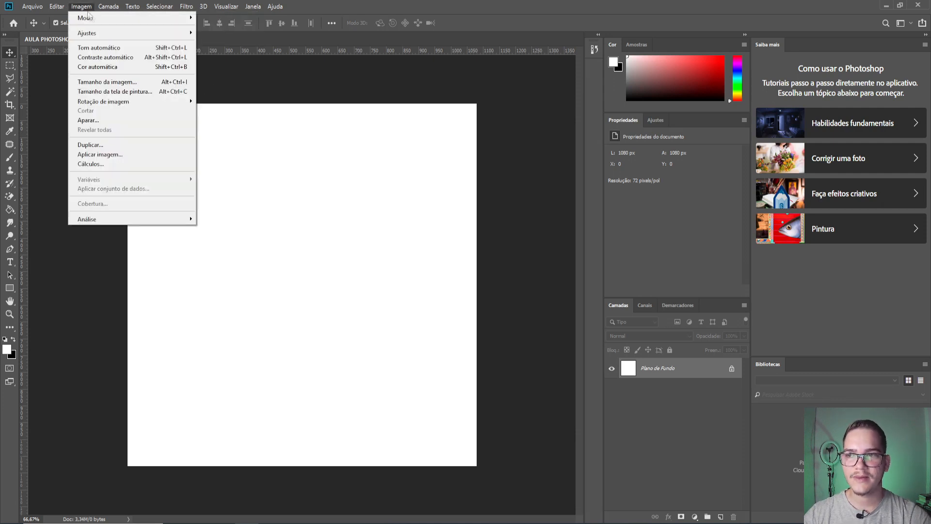
pyautogui.moveTo(92, 18)
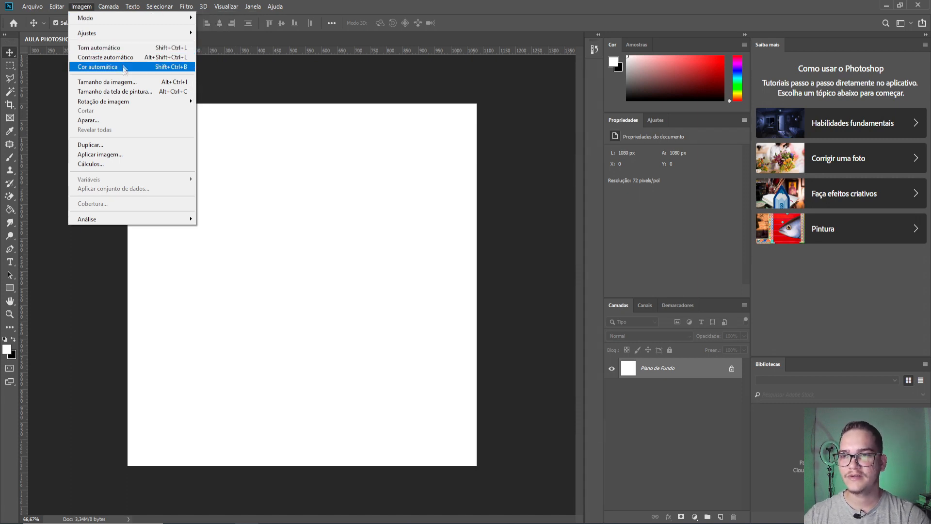
pyautogui.click(119, 86)
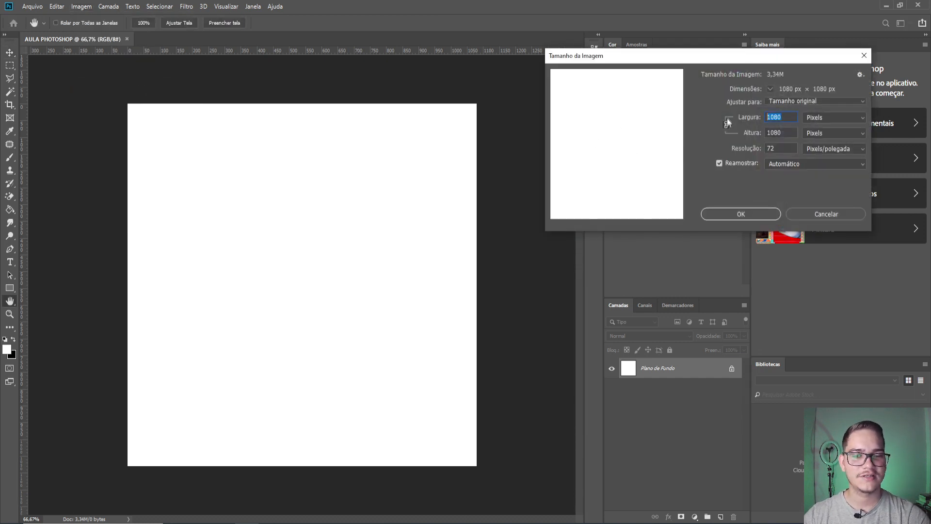
pyautogui.click(786, 133)
pyautogui.click(778, 149)
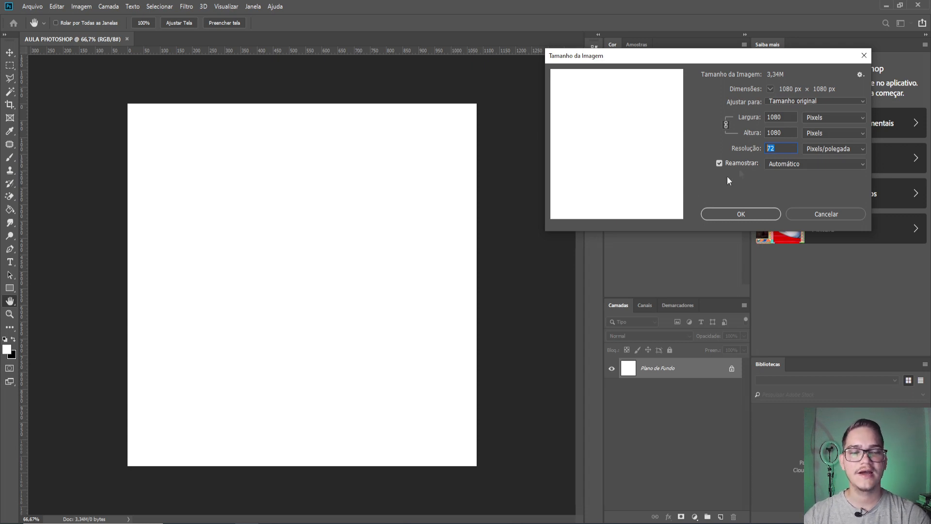
pyautogui.click(827, 215)
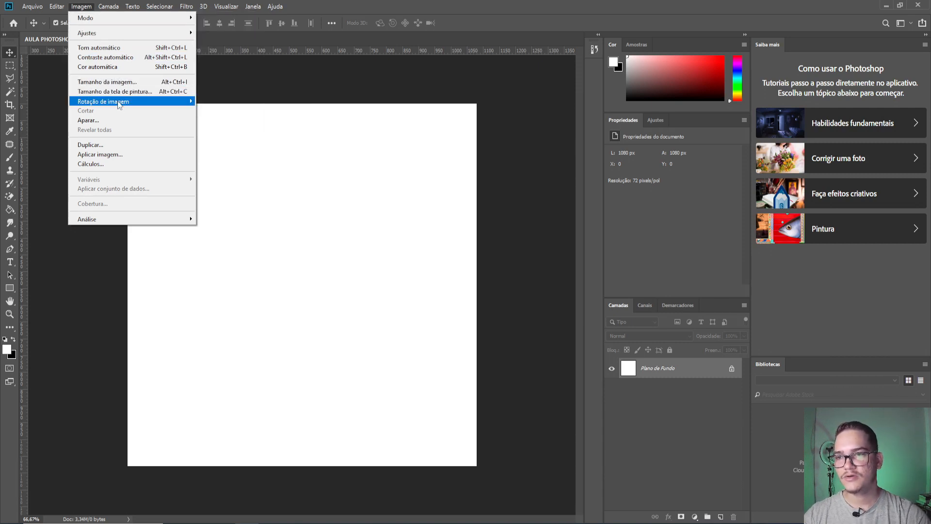
pyautogui.moveTo(119, 105)
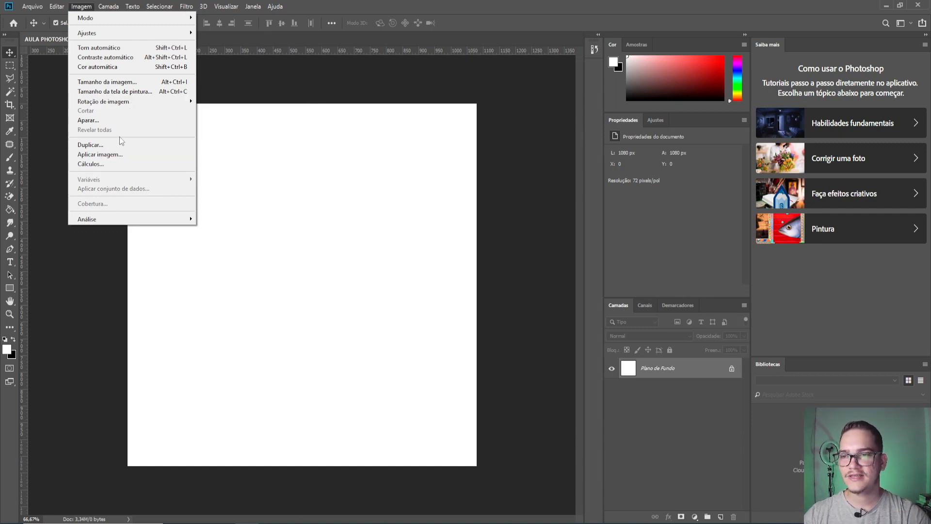
pyautogui.moveTo(112, 8)
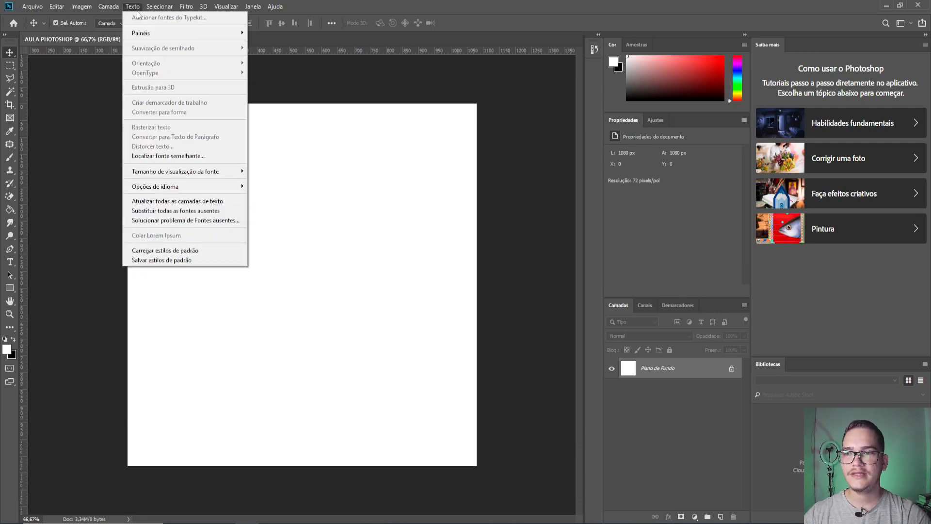
pyautogui.moveTo(152, 37)
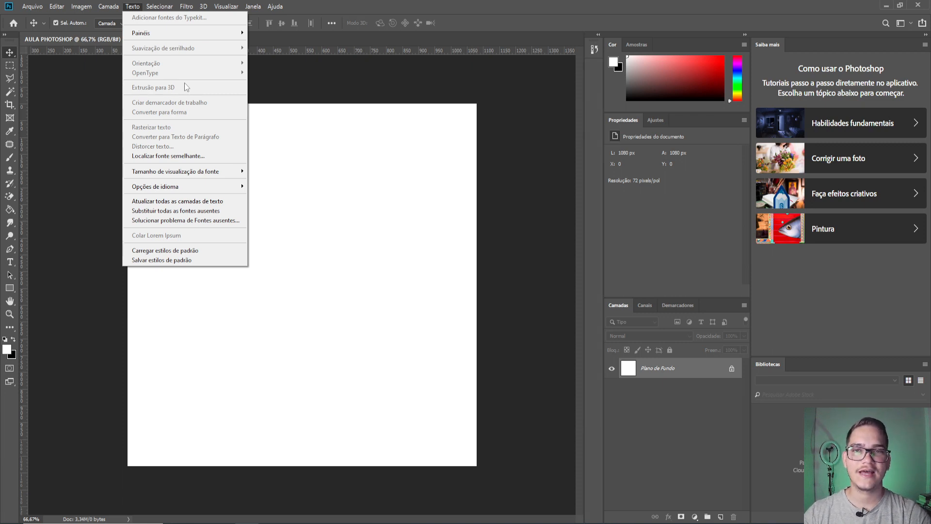
pyautogui.moveTo(163, 7)
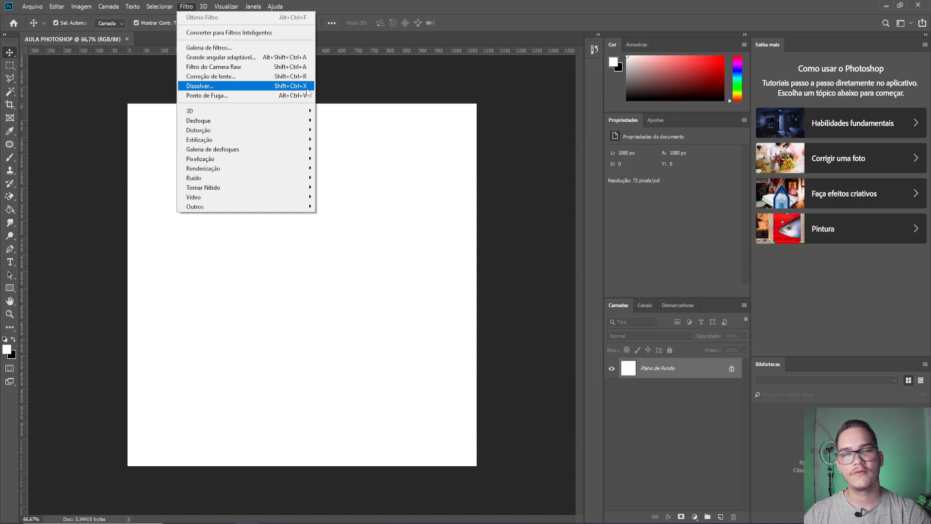
pyautogui.moveTo(255, 121)
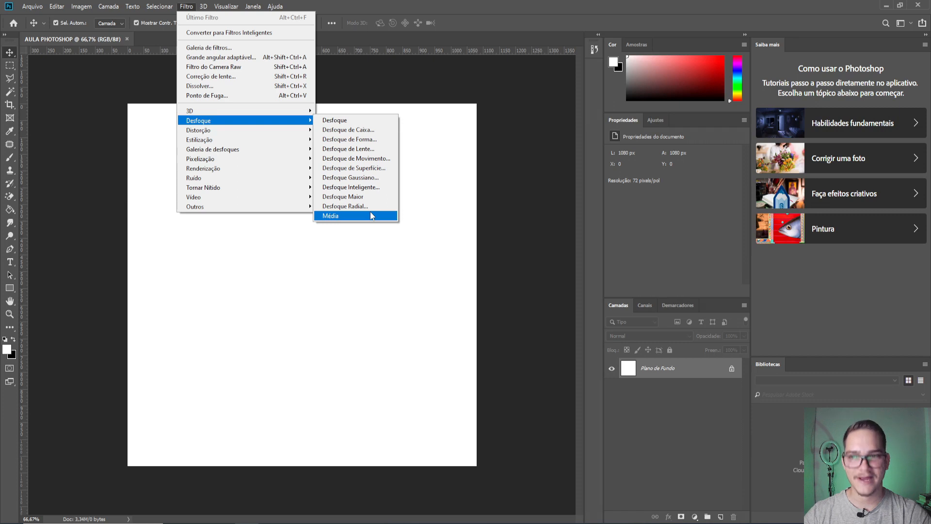
pyautogui.moveTo(218, 132)
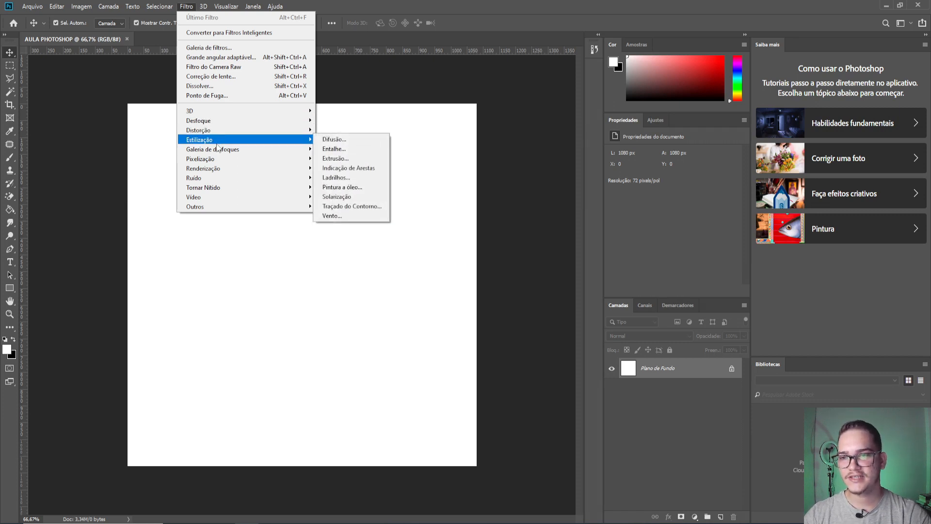
pyautogui.moveTo(225, 190)
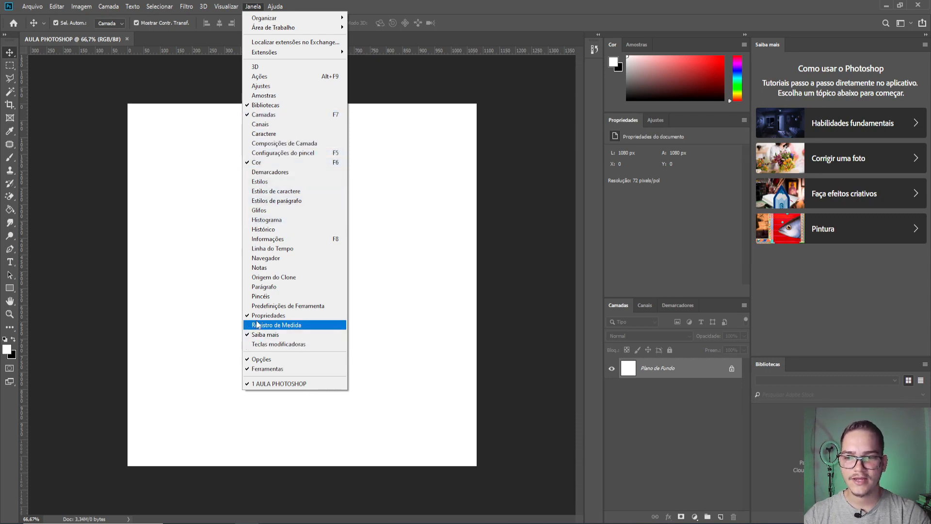
pyautogui.click(542, 263)
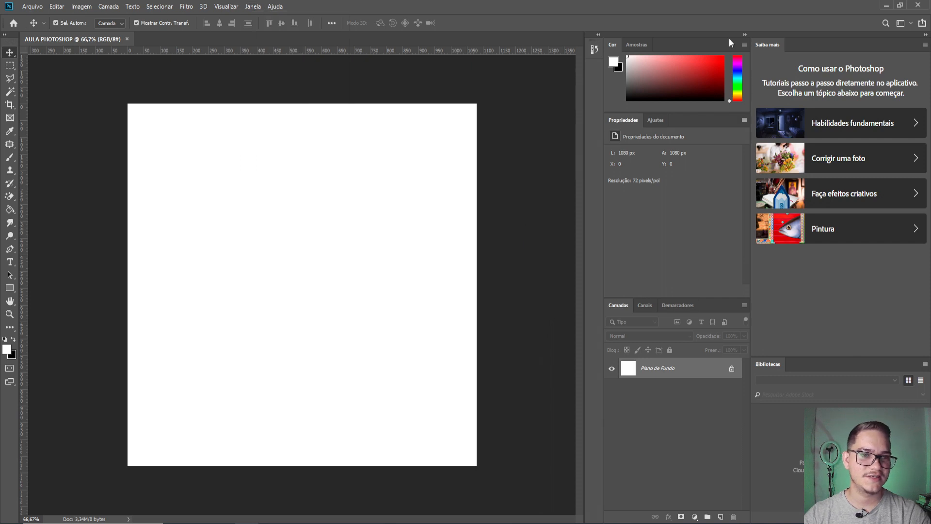
# Step: Dock the Histórico panel in the same group as Cor and Amostras
pyautogui.click(632, 43)
pyautogui.moveTo(594, 49); pyautogui.dragTo(675, 45)
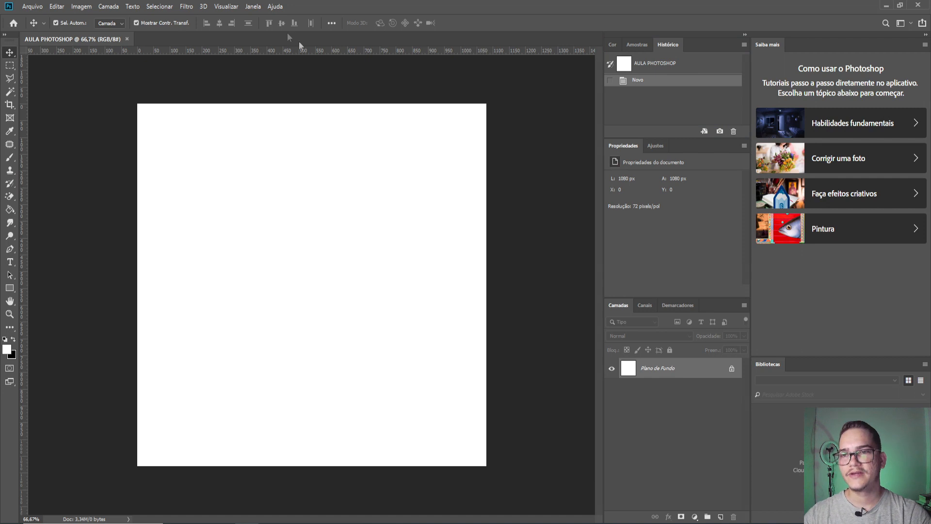
pyautogui.click(253, 7)
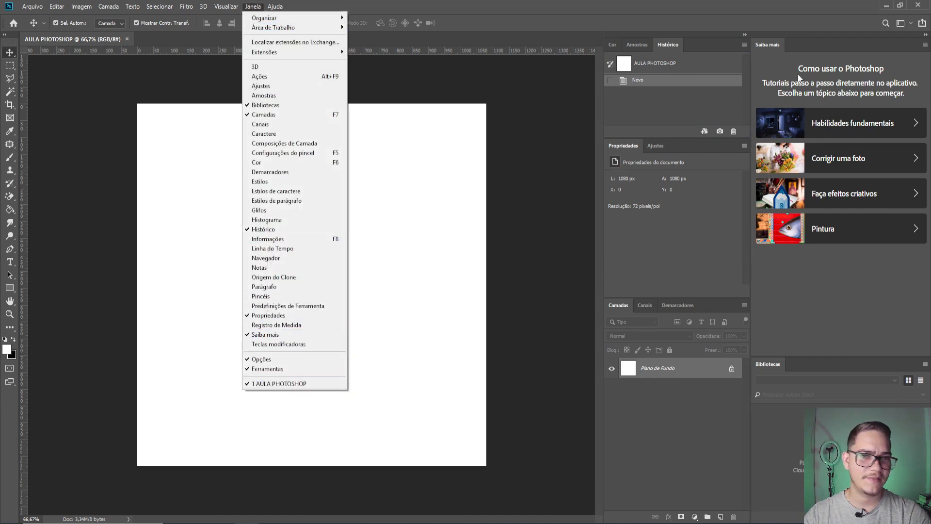
pyautogui.click(701, 45)
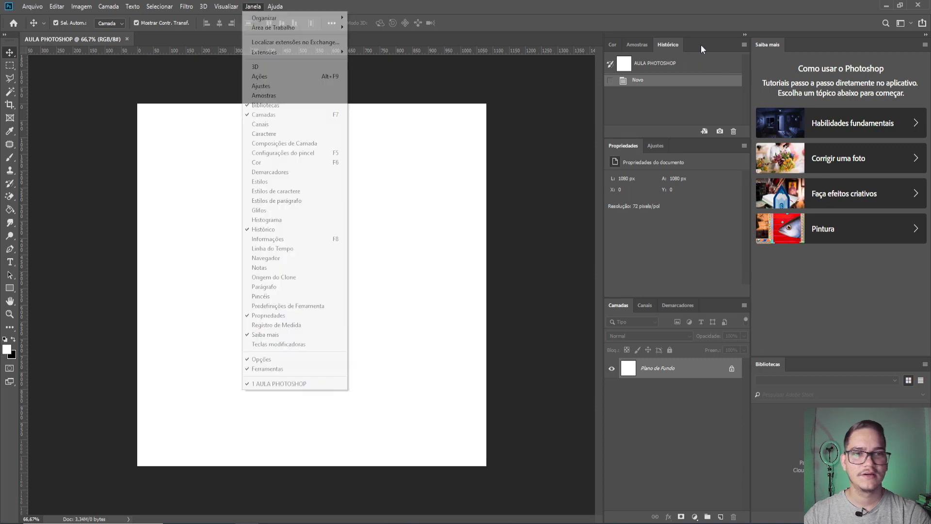
# Step: Close the Histórico and Amostras panels and hide the Cor panel from the workspace
pyautogui.rightClick(667, 45)
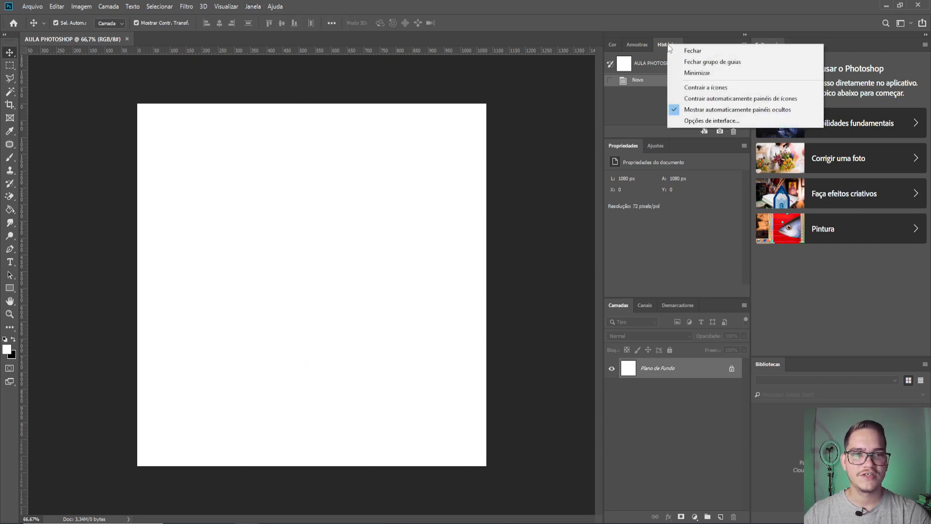
pyautogui.click(674, 50)
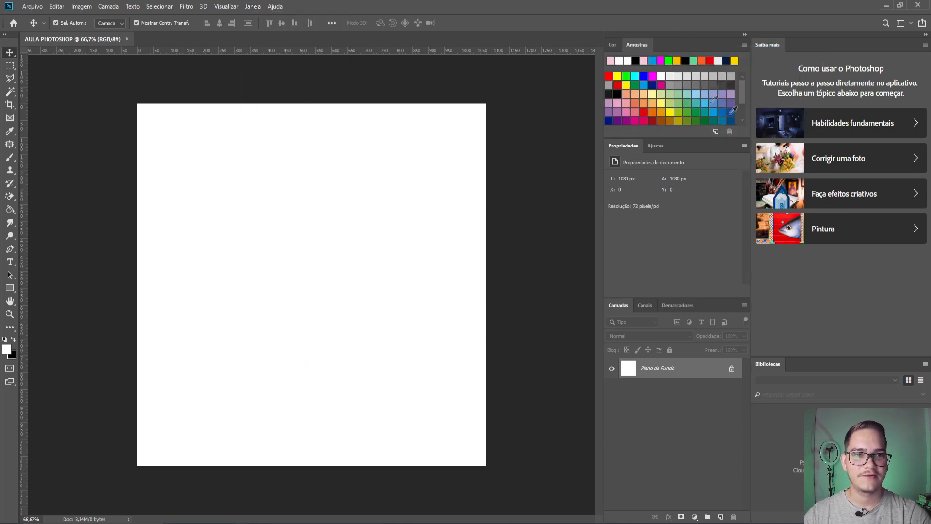
pyautogui.rightClick(637, 45)
pyautogui.click(664, 51)
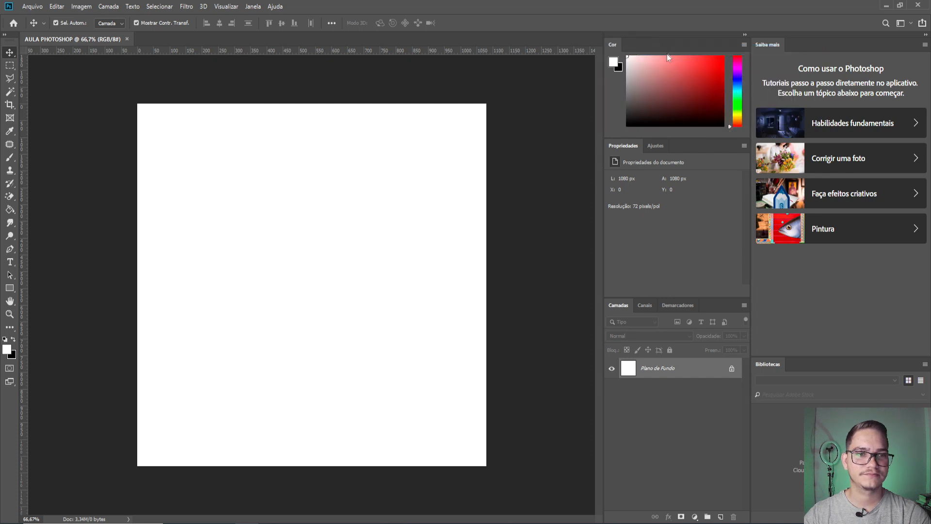
pyautogui.click(253, 7)
pyautogui.click(272, 163)
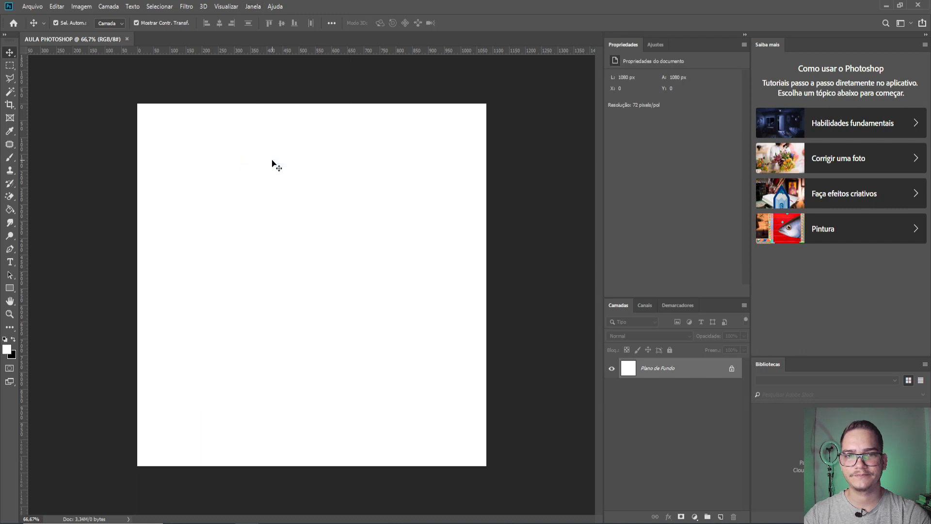
pyautogui.click(253, 7)
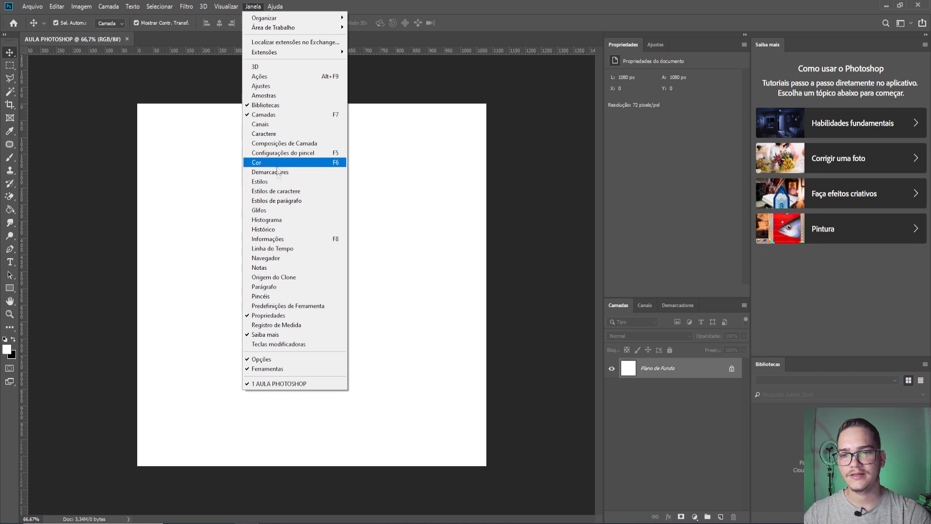
pyautogui.click(807, 46)
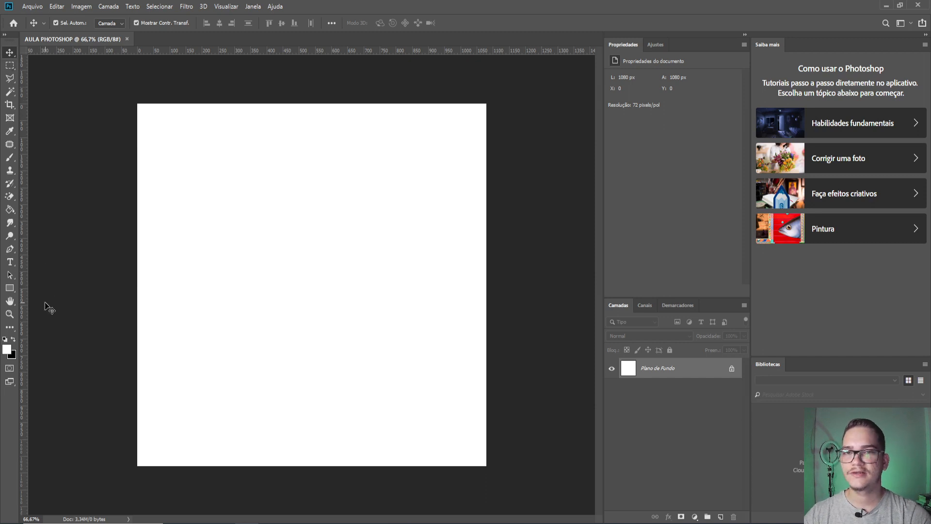
# Step: Try to move the background layer with Ferramenta Mover, and decline converting it to a normal layer
pyautogui.rightClick(10, 54)
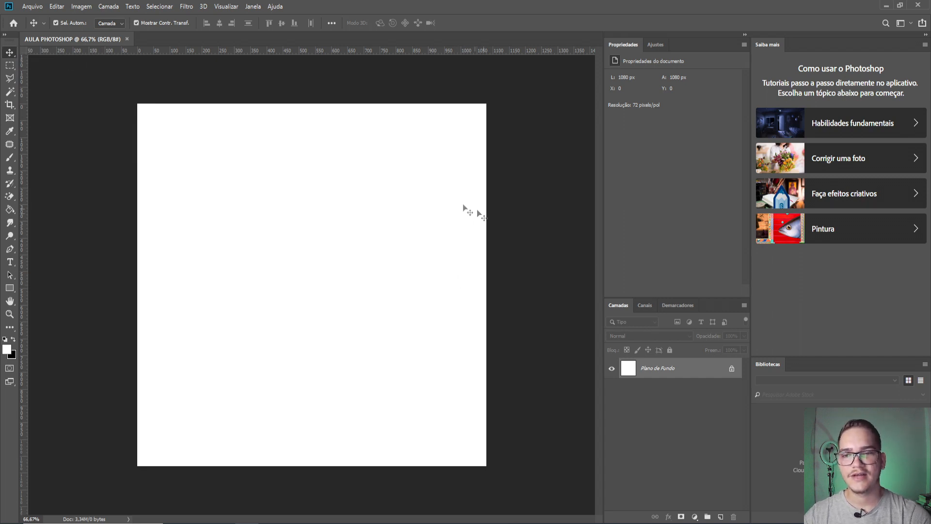
pyautogui.moveTo(317, 274); pyautogui.dragTo(298, 291)
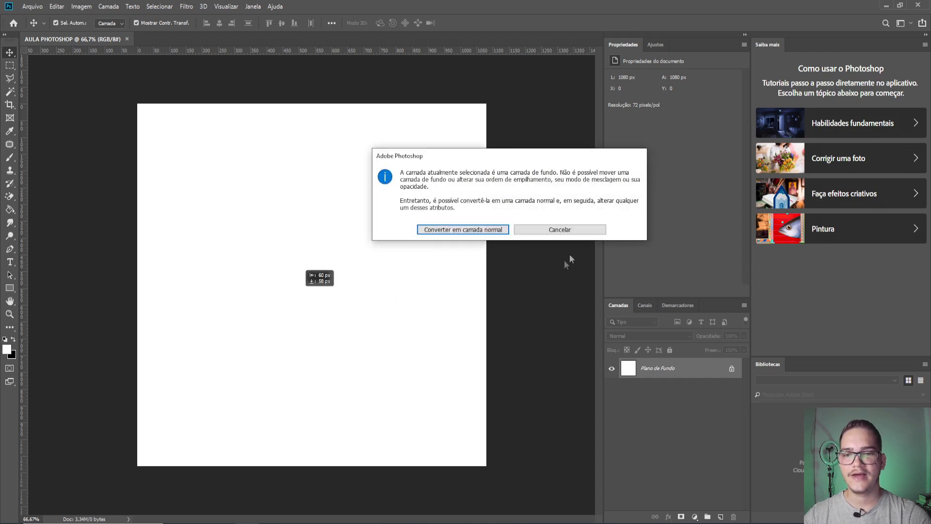
pyautogui.click(559, 229)
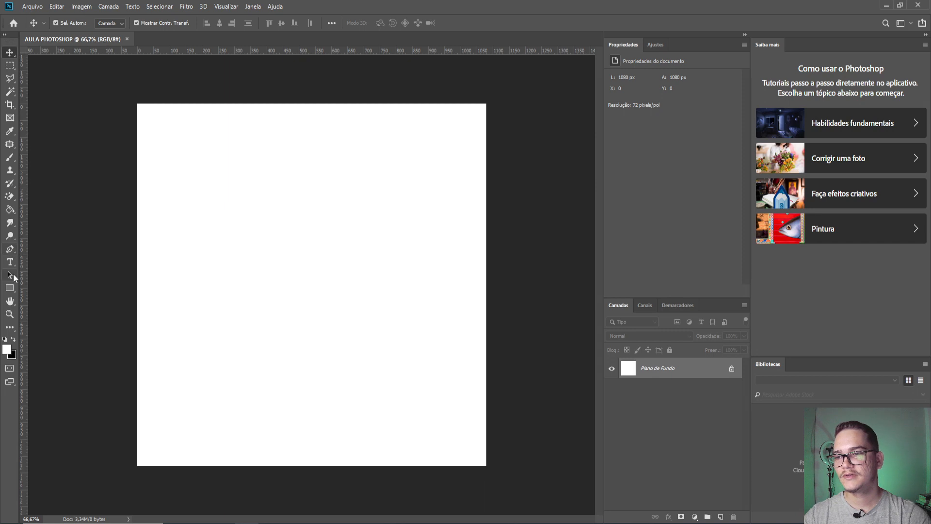
# Step: Draw a pink rectangle about 260 by 278 px on the canvas and move it up to about X 410, Y 123 px
pyautogui.click(10, 288)
pyautogui.moveTo(244, 200); pyautogui.dragTo(328, 293)
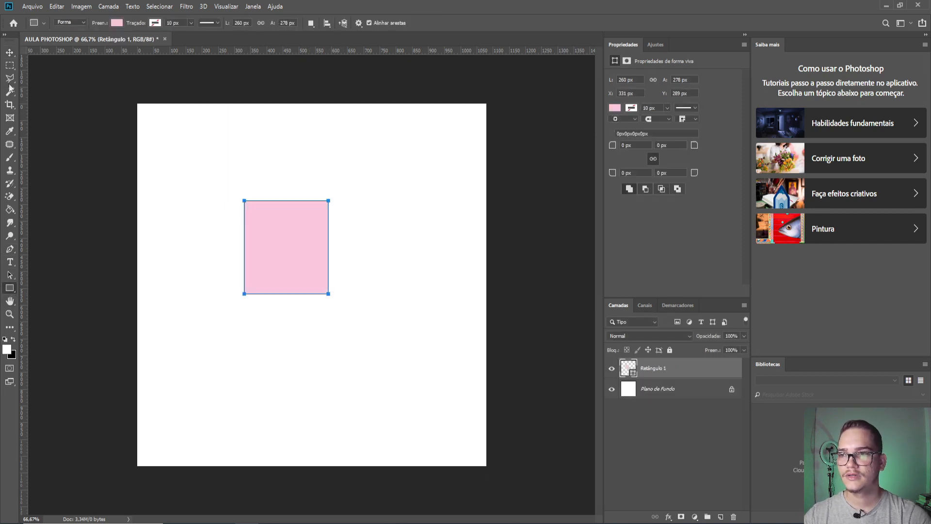
pyautogui.click(9, 65)
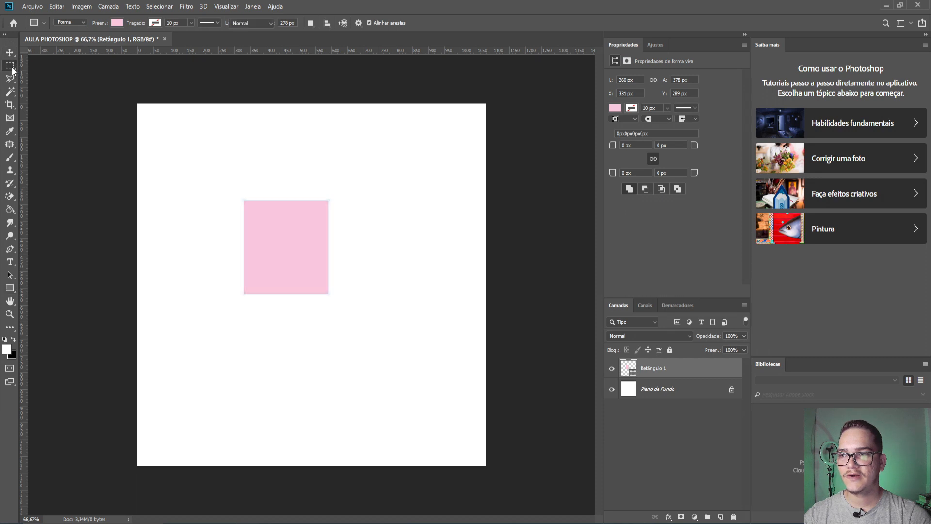
pyautogui.click(11, 157)
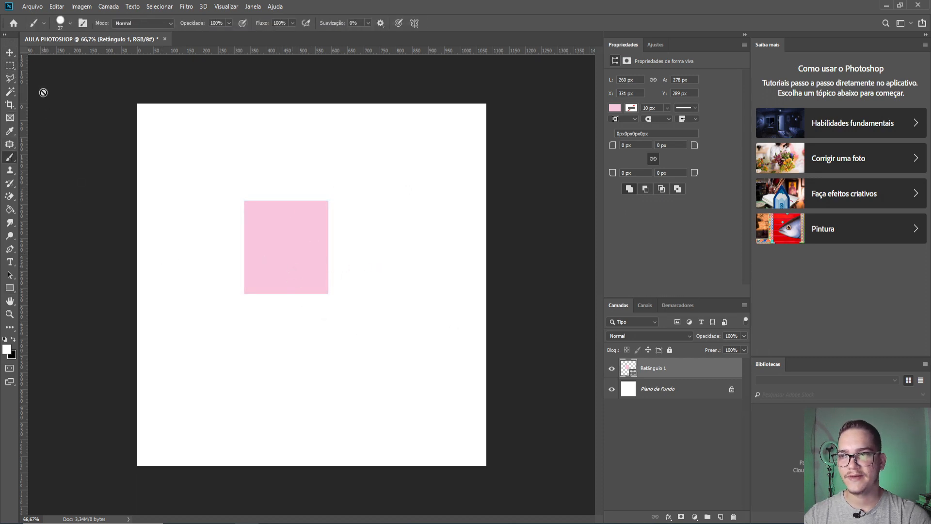
pyautogui.click(9, 53)
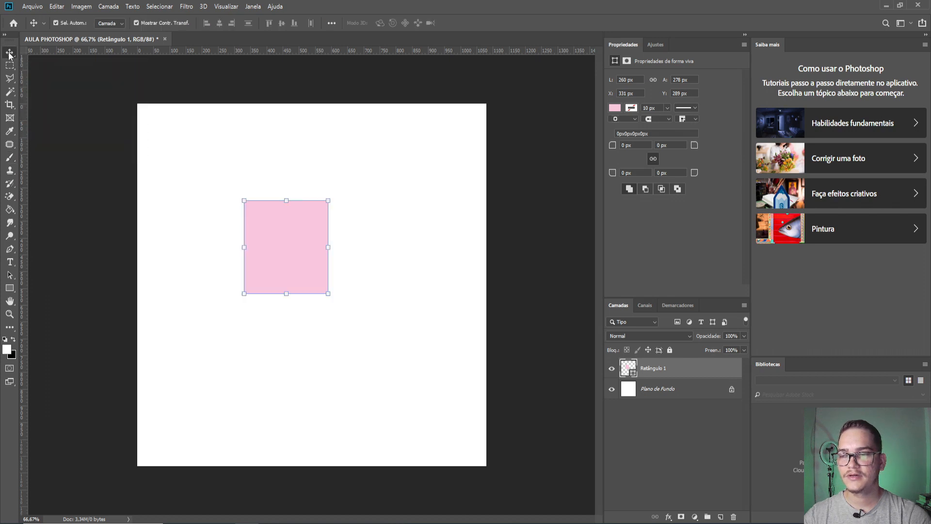
pyautogui.moveTo(256, 232); pyautogui.dragTo(312, 189)
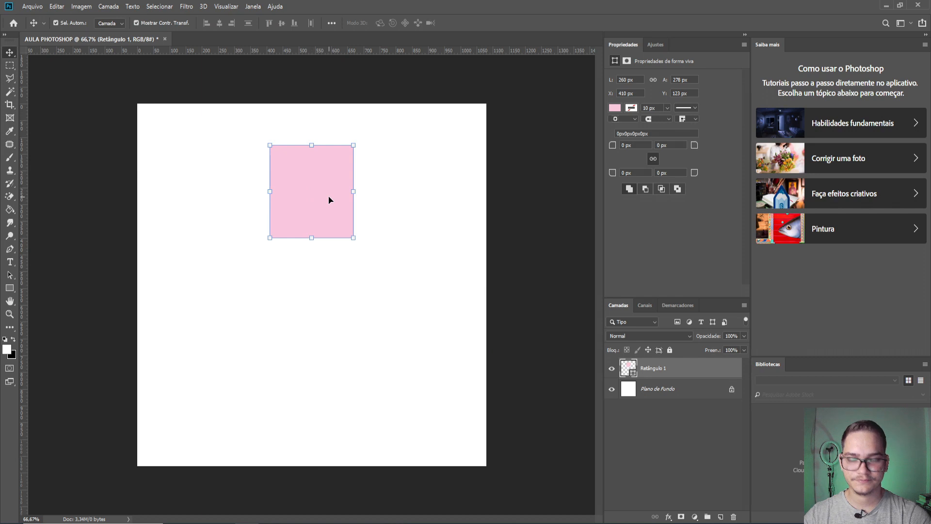
# Step: Examine the tool variants grouped with Ferramenta Mover and Ferramenta Letreiro Retangular
pyautogui.click(9, 52)
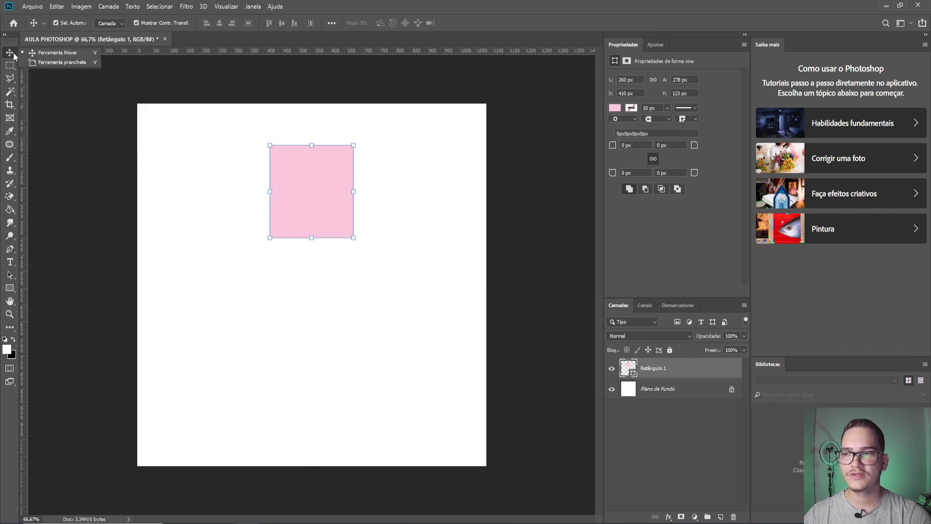
pyautogui.click(10, 66)
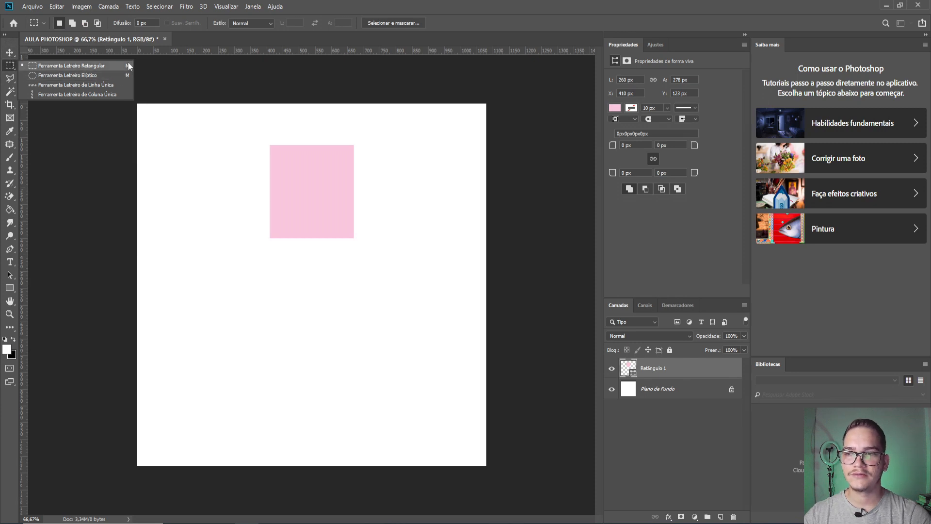
pyautogui.click(9, 52)
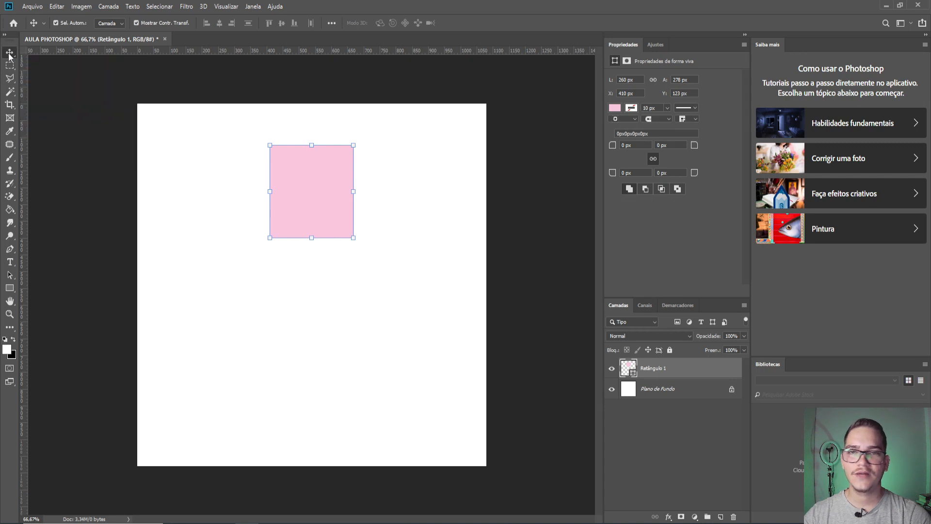
pyautogui.click(358, 320)
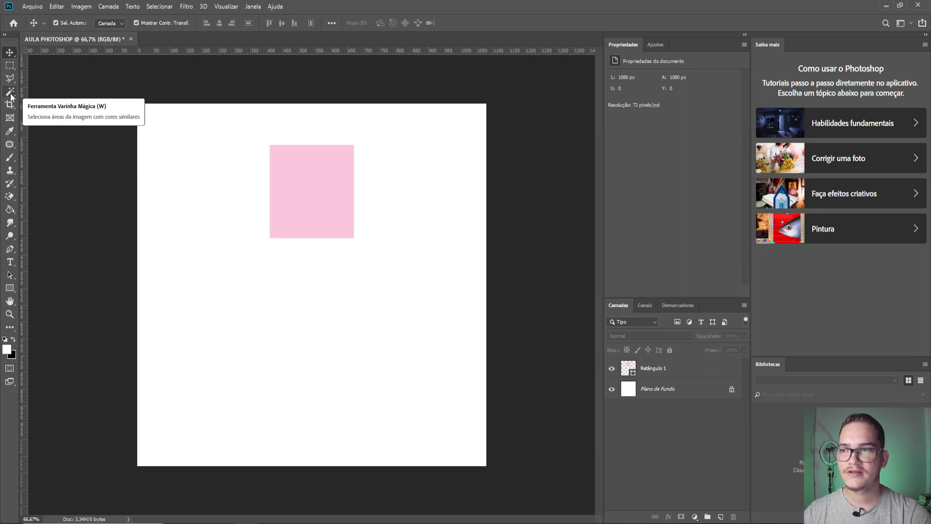
pyautogui.click(10, 67)
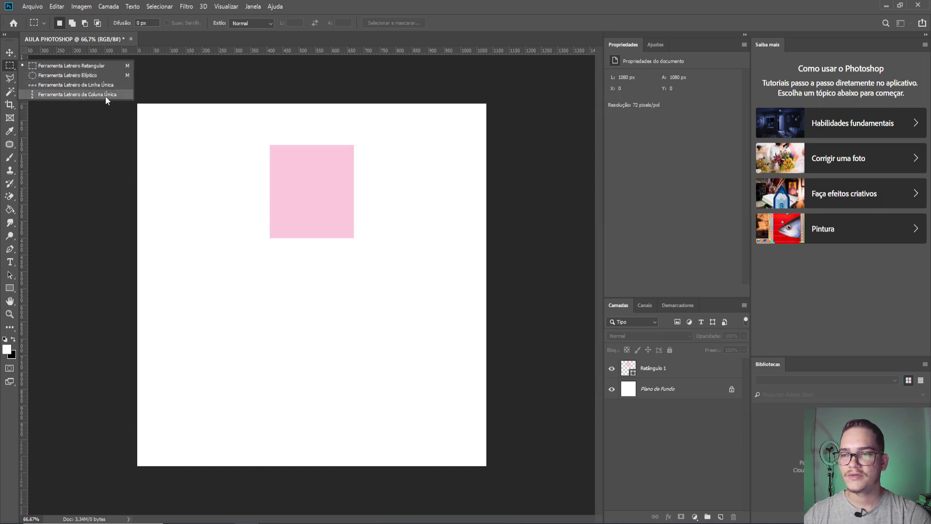
pyautogui.click(84, 68)
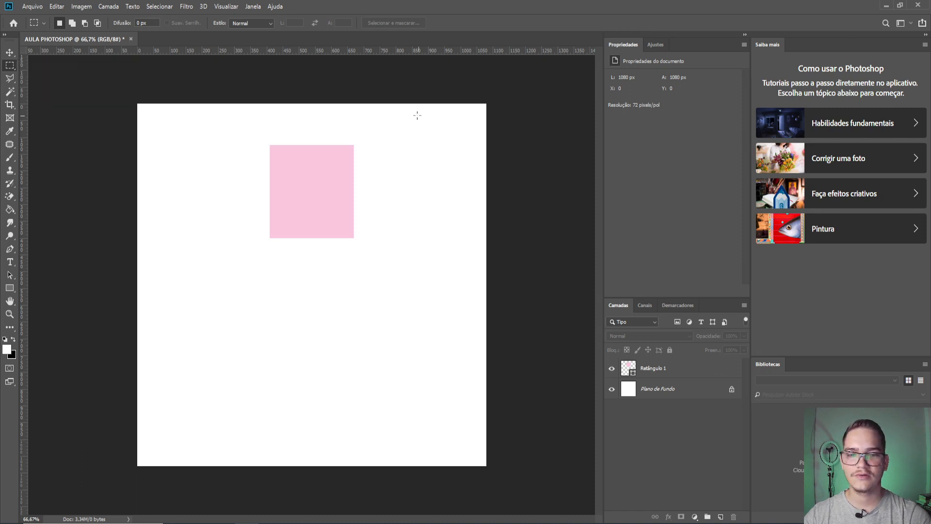
pyautogui.click(658, 373)
pyautogui.press('v')
pyautogui.click(276, 320)
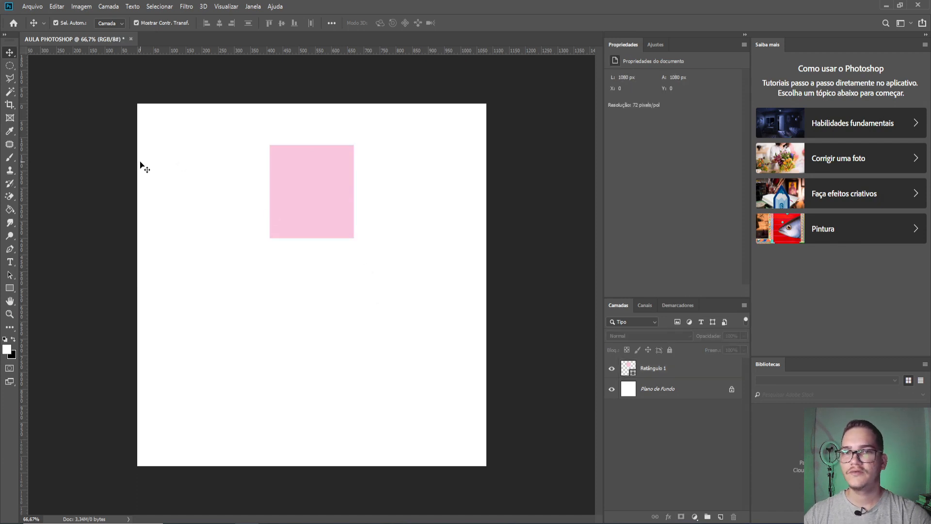
# Step: Move the pink rectangle down to about X 540, Y 308 px with Ferramenta Mover, and deselect it
pyautogui.click(11, 68)
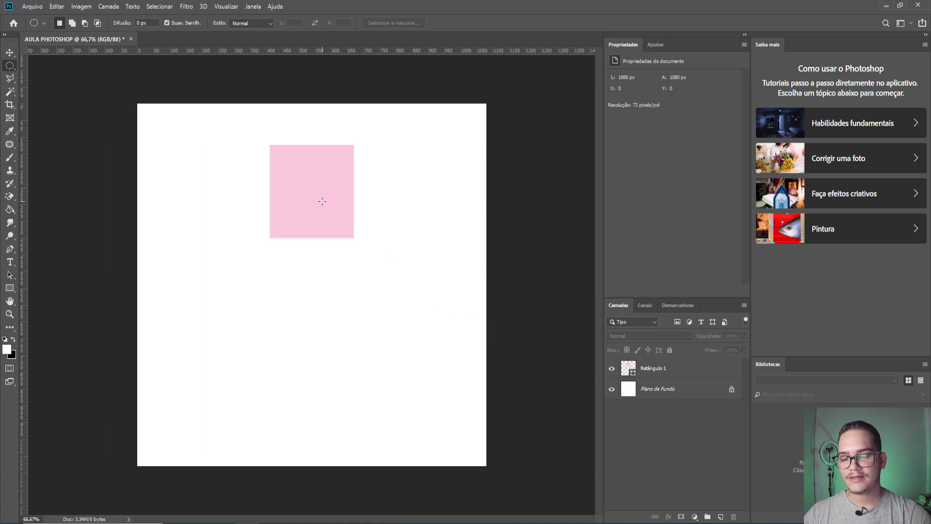
pyautogui.press('v')
pyautogui.moveTo(322, 199); pyautogui.dragTo(364, 261)
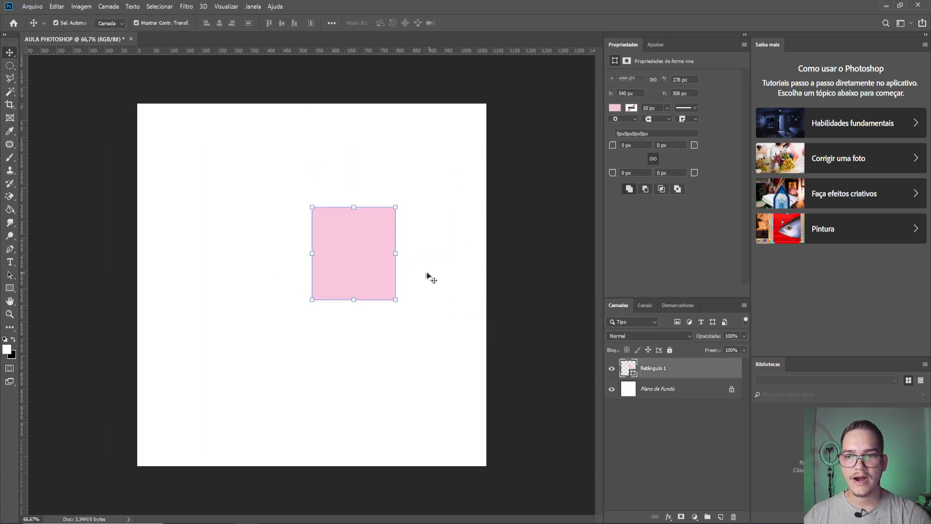
pyautogui.click(429, 273)
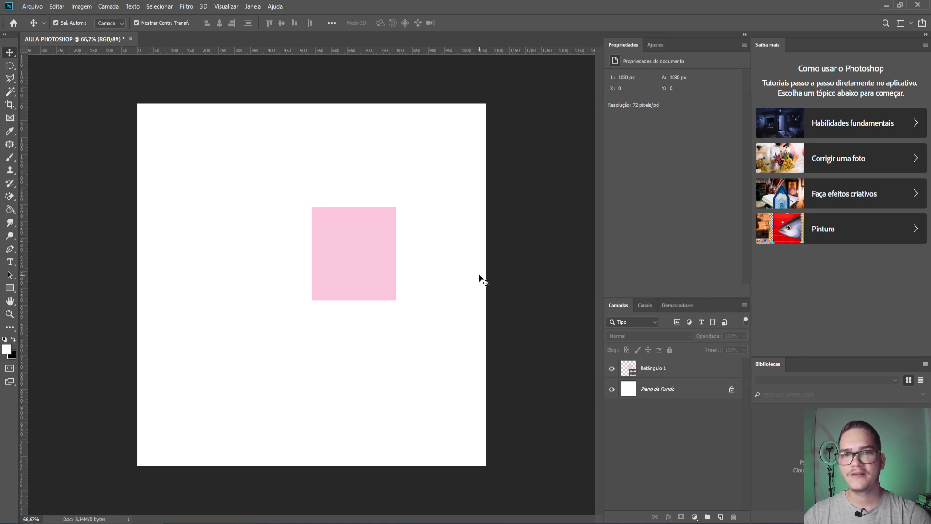
# Step: Select an elliptical area about 143 by 152 px inside the pink rectangle and rasterize the Retângulo 1 layer
pyautogui.click(9, 65)
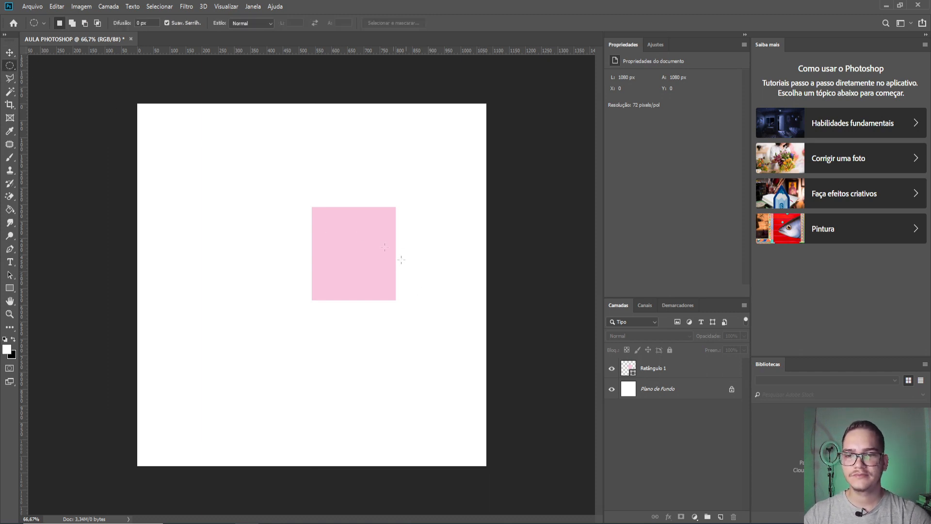
pyautogui.moveTo(321, 223); pyautogui.dragTo(364, 266)
pyautogui.click(653, 369)
pyautogui.rightClick(654, 374)
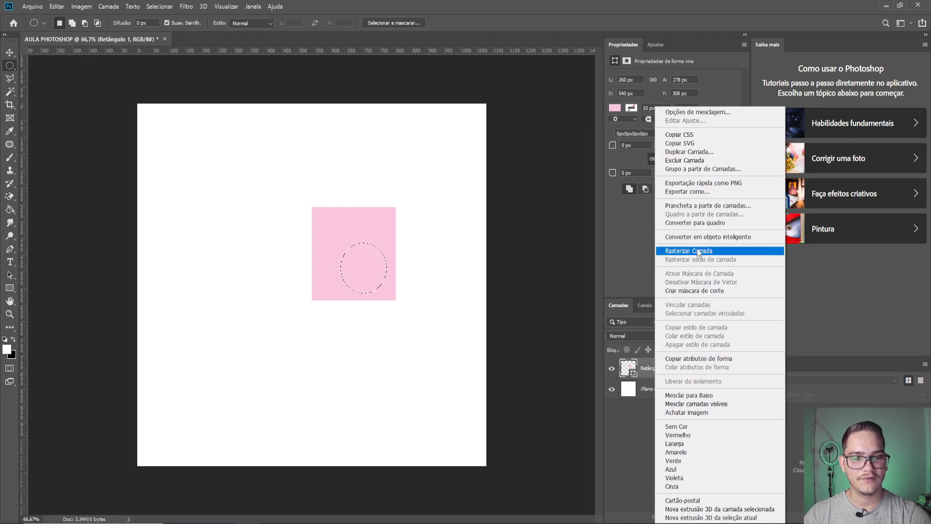
pyautogui.click(638, 375)
pyautogui.rightClick(680, 374)
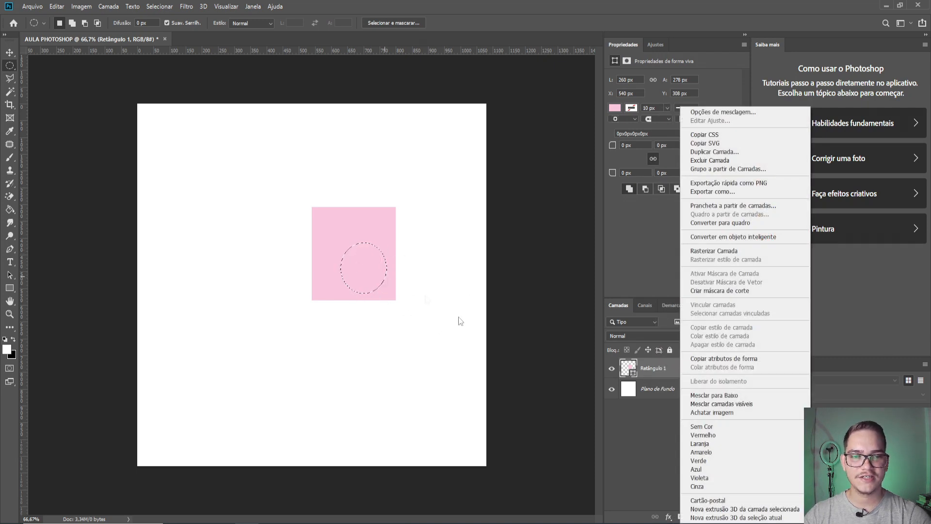
pyautogui.click(742, 253)
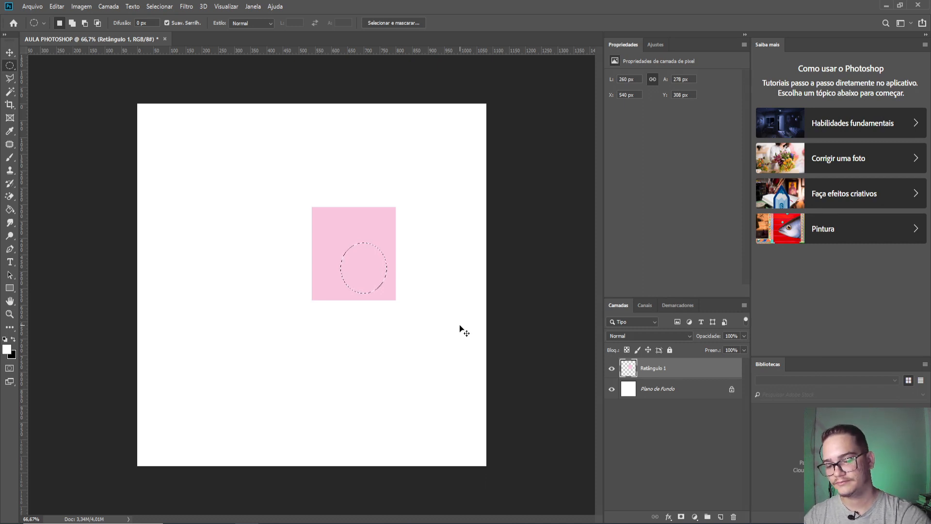
# Step: Copy the elliptical selection to a new layer and move the copy to about X 218, Y 202 px
pyautogui.hotkey('ctrl', 'j')
pyautogui.press('v')
pyautogui.moveTo(372, 263); pyautogui.dragTo(245, 195)
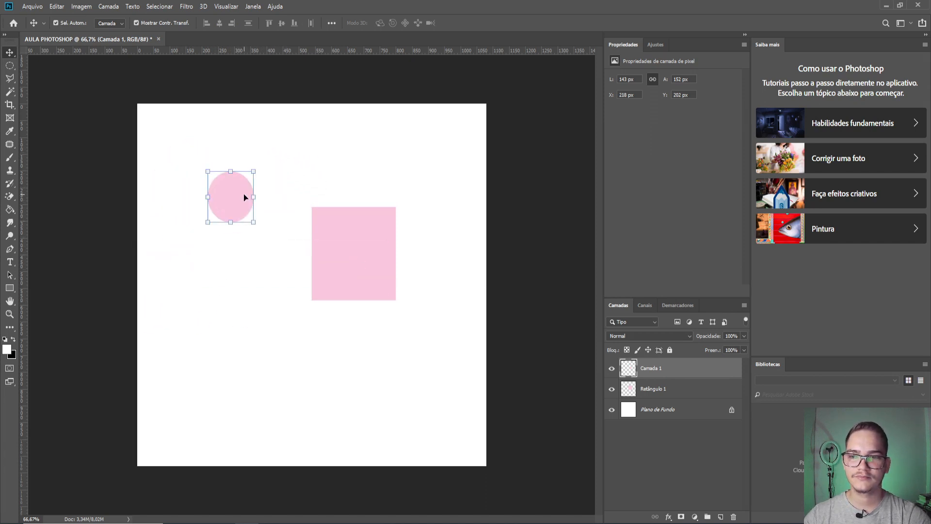
# Step: Copy a rectangular area about 185 by 196 px of Retângulo 1 to a new layer and move it to about X 384, Y 23 px
pyautogui.click(373, 284)
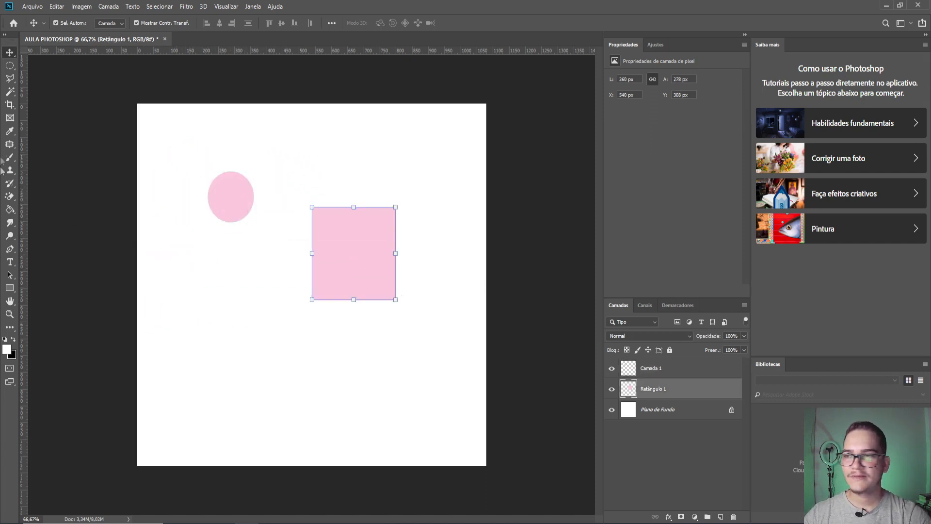
pyautogui.click(10, 66)
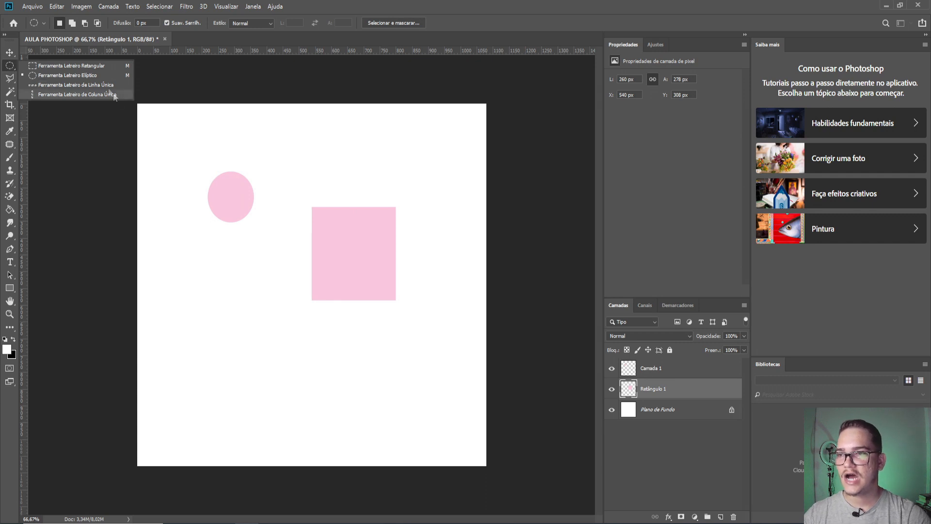
pyautogui.click(93, 66)
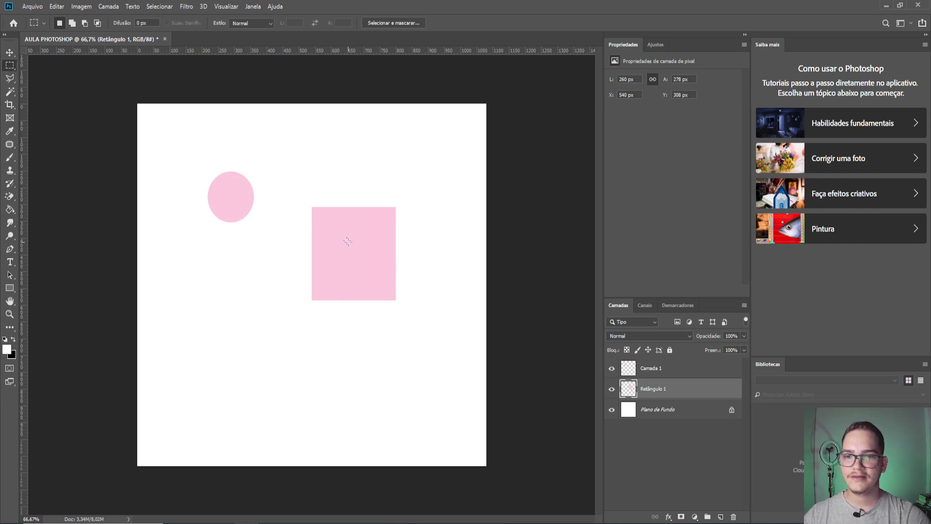
pyautogui.moveTo(324, 228)
pyautogui.mouseDown()
pyautogui.moveTo(383, 282)
pyautogui.moveTo(383, 293)
pyautogui.mouseUp()
pyautogui.moveTo(352, 258); pyautogui.dragTo(362, 262)
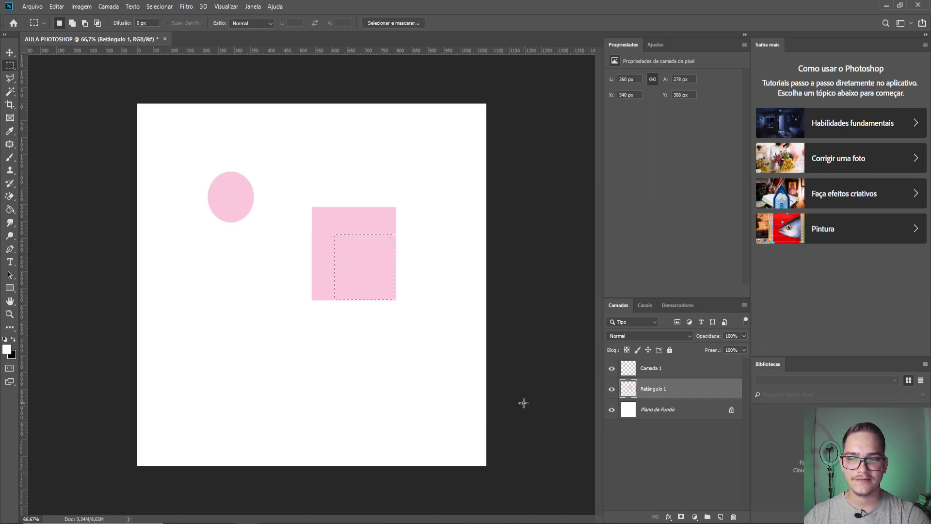
pyautogui.hotkey('ctrl', 'j')
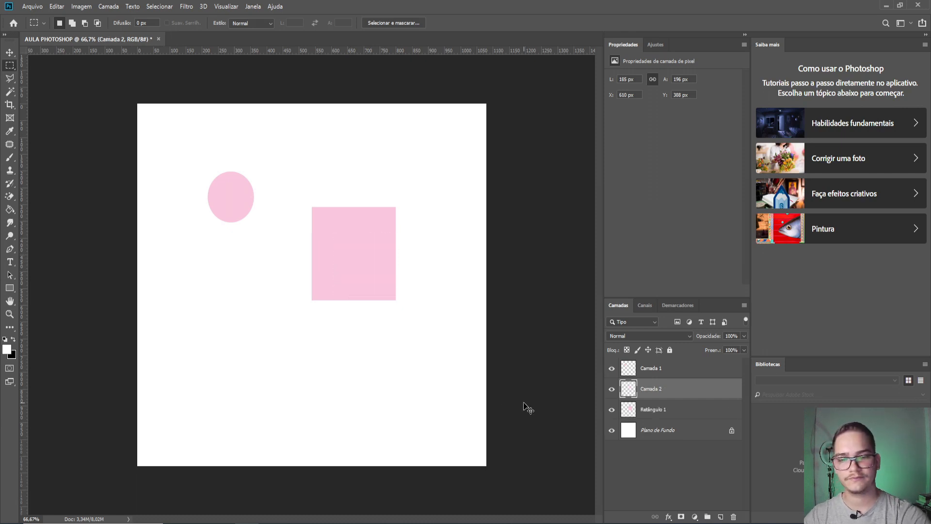
pyautogui.press('v')
pyautogui.moveTo(369, 266); pyautogui.dragTo(295, 143)
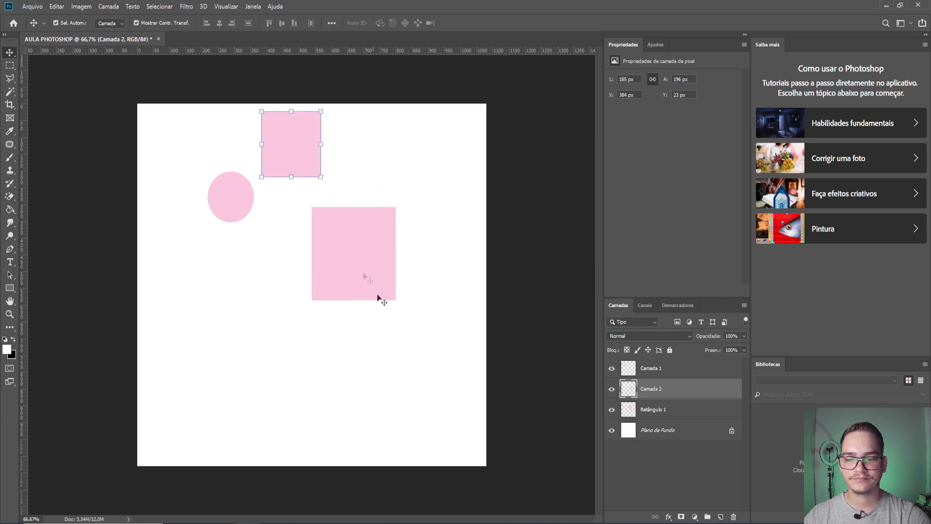
# Step: Delete the copied ellipse and rectangle layers together, and move the remaining pink rectangle to about X 540, Y 325 px
pyautogui.moveTo(189, 123); pyautogui.dragTo(271, 248)
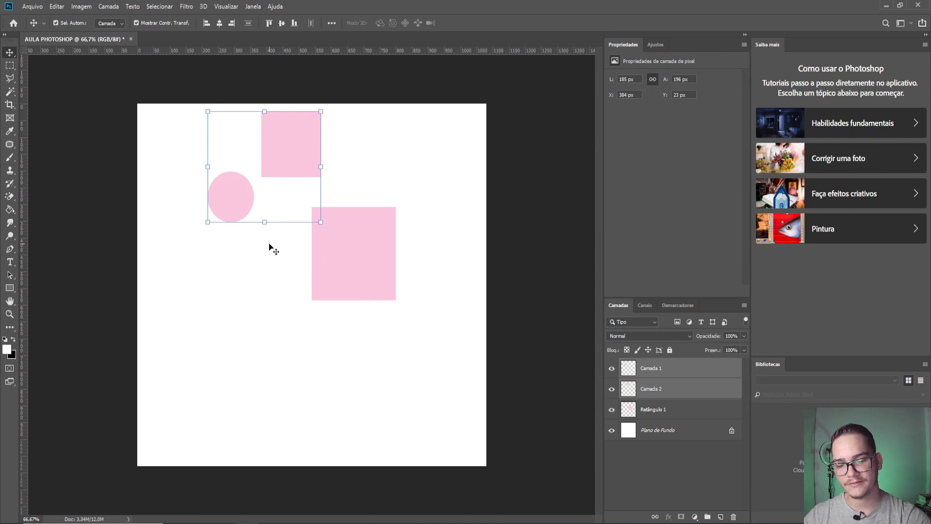
pyautogui.press('Delete')
pyautogui.moveTo(369, 285); pyautogui.dragTo(340, 264)
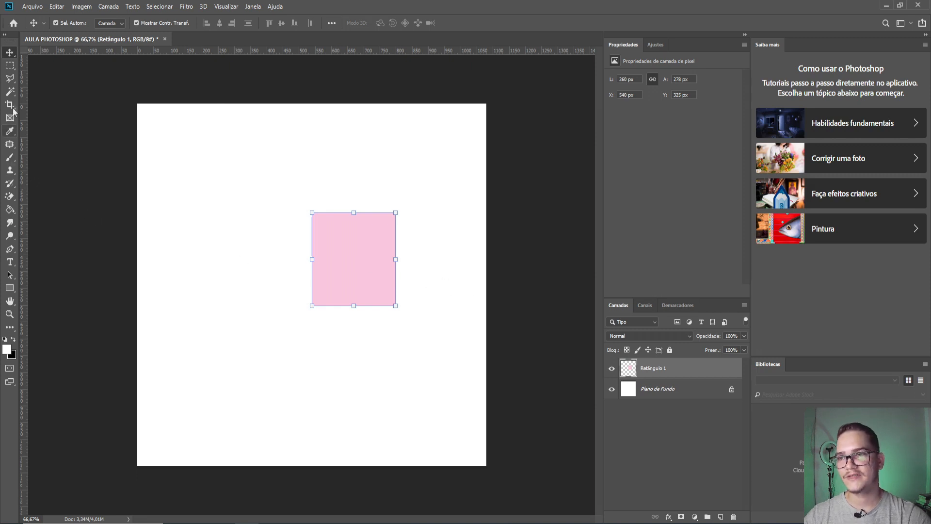
# Step: Select the left half of the pink rectangle with Ferramenta Letreiro Retangular, and activate the Paint Bucket tool
pyautogui.click(10, 66)
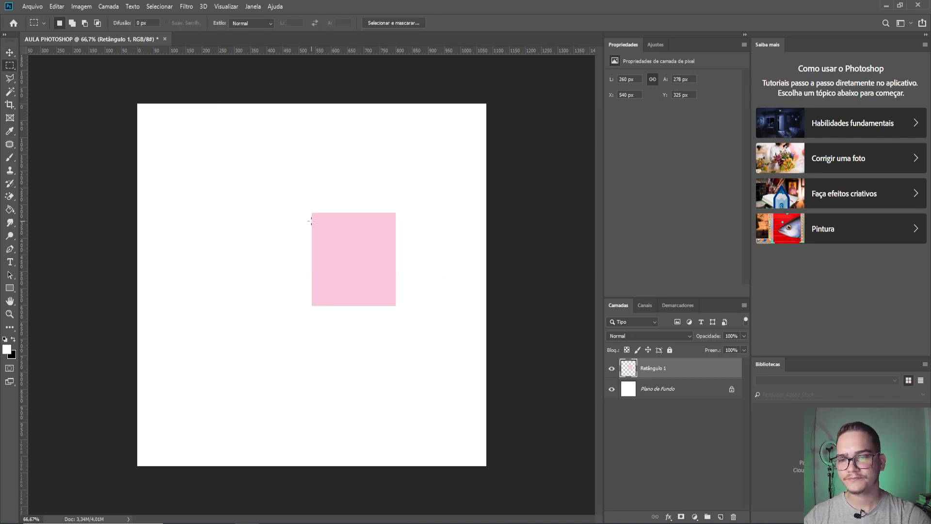
pyautogui.moveTo(291, 188); pyautogui.dragTo(354, 350)
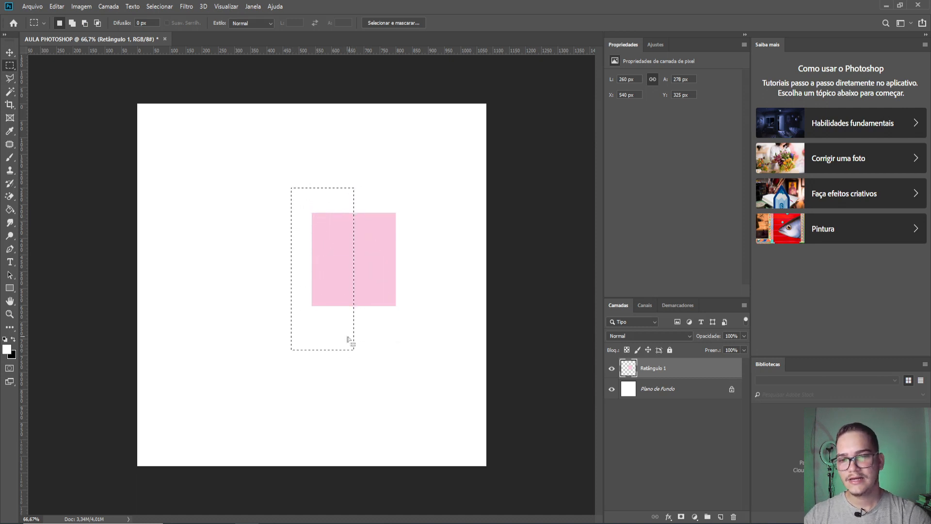
pyautogui.press('g')
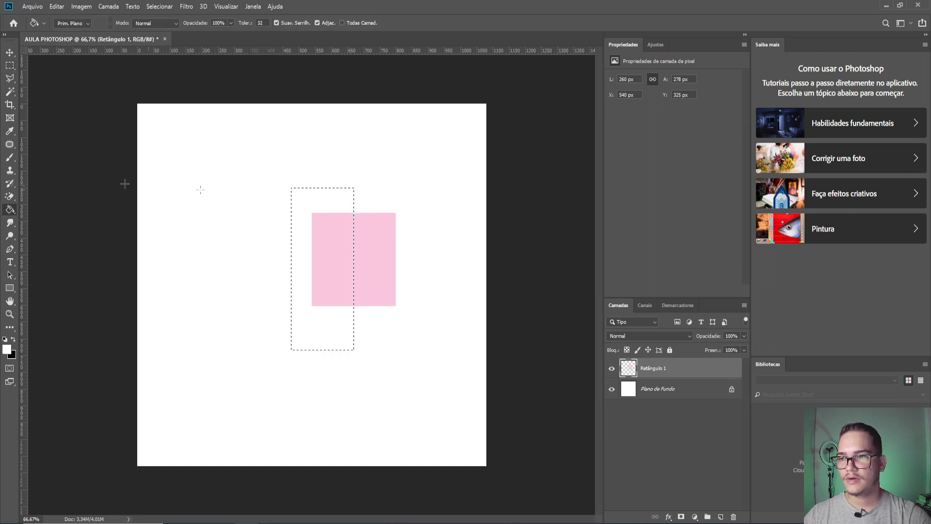
pyautogui.rightClick(11, 214)
pyautogui.click(11, 213)
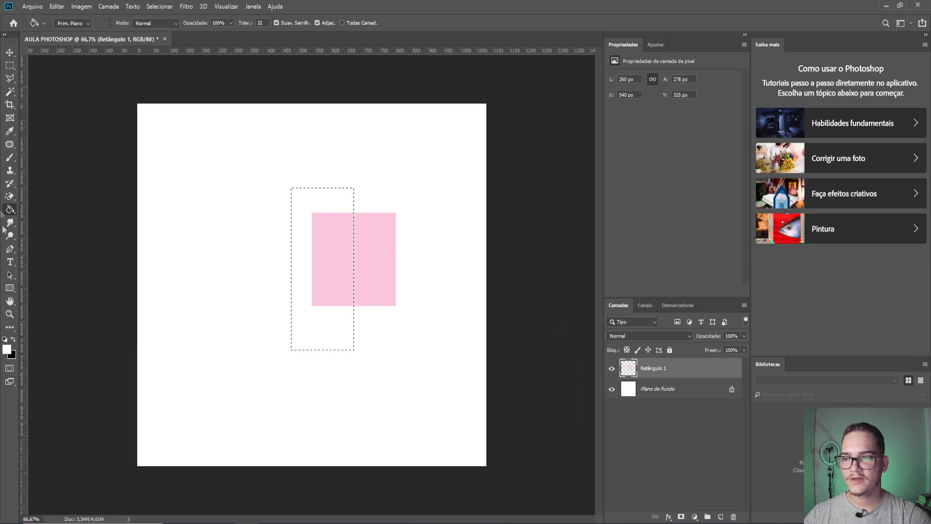
# Step: Set the foreground color to red (ff0000) and fill the selected left half of the rectangle
pyautogui.click(9, 350)
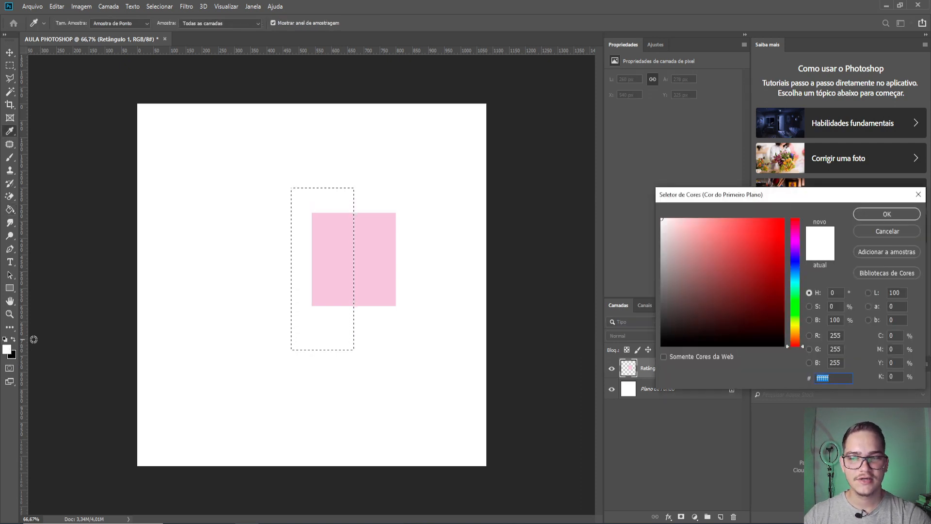
pyautogui.moveTo(772, 258); pyautogui.dragTo(822, 209)
pyautogui.click(895, 214)
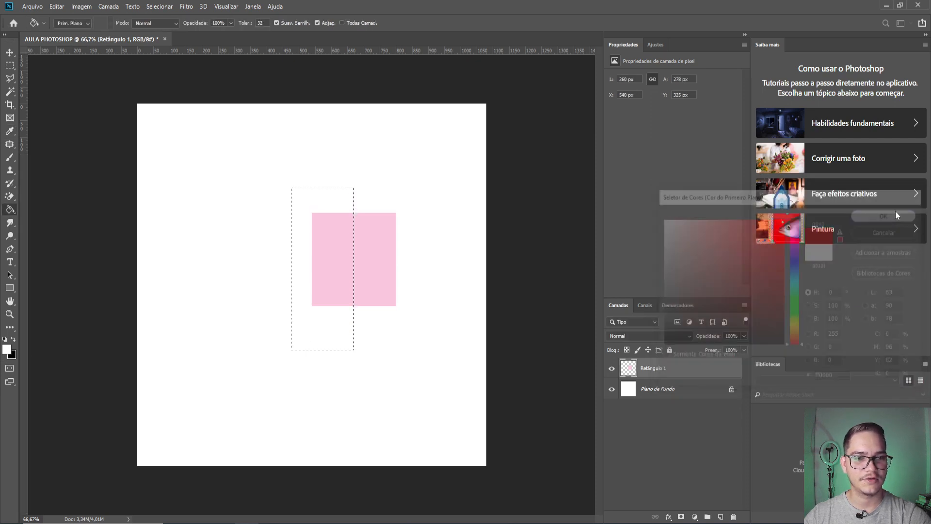
pyautogui.click(333, 281)
# Step: Deselect and move the red and pink rectangle to about X 522, Y 331 px, and undo both changes
pyautogui.press('m')
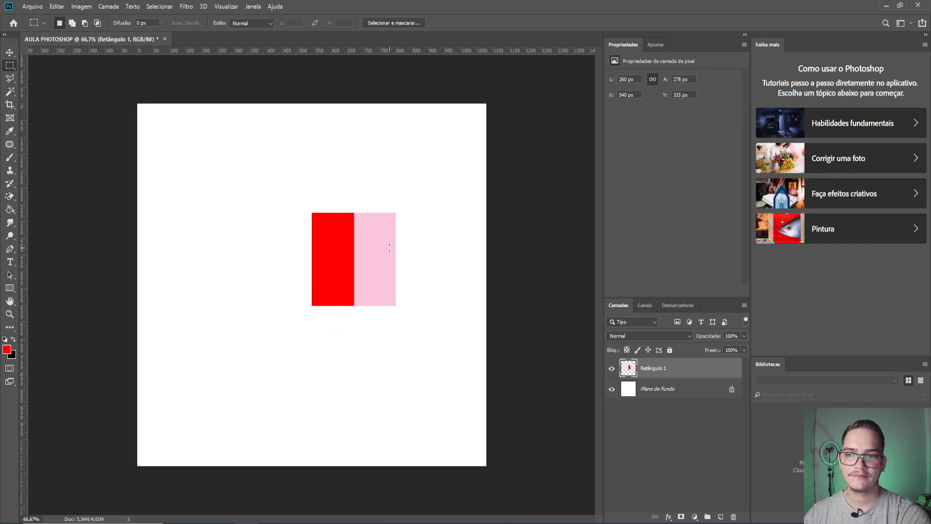
pyautogui.press('v')
pyautogui.moveTo(389, 246); pyautogui.dragTo(379, 270)
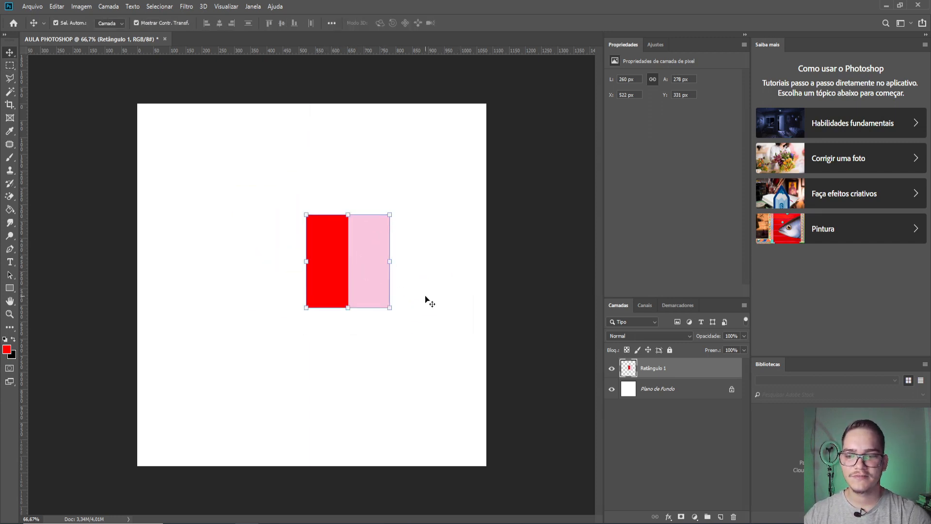
pyautogui.moveTo(460, 303); pyautogui.dragTo(465, 301)
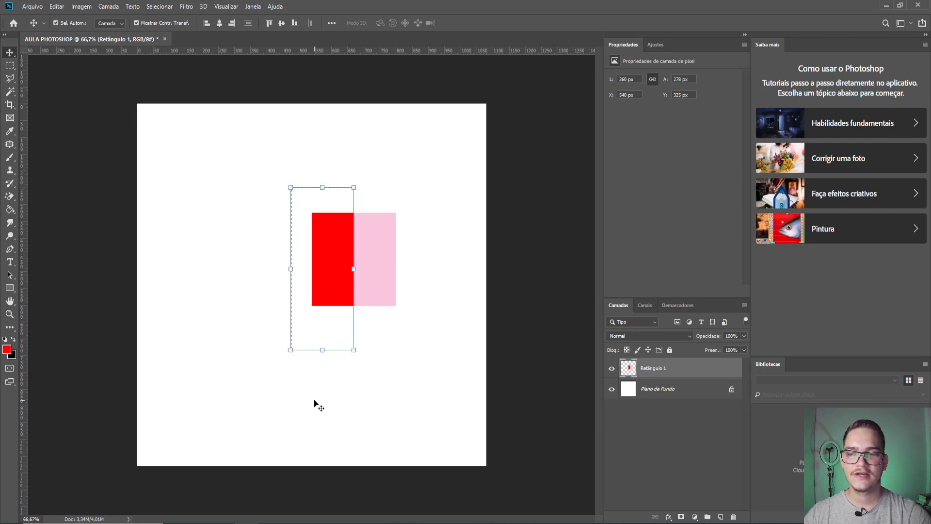
# Step: Move only the selected red half of the rectangle with Ferramenta Mover, and undo that move
pyautogui.press('m')
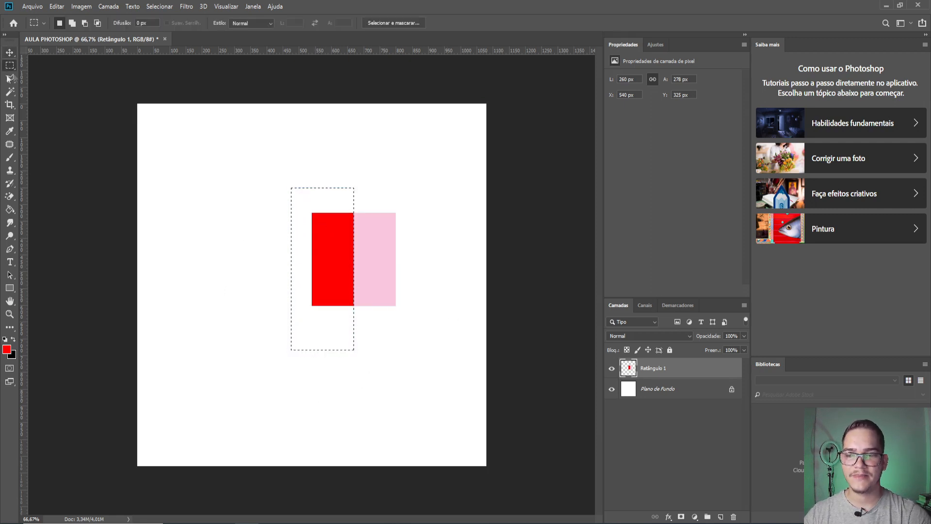
pyautogui.press('v')
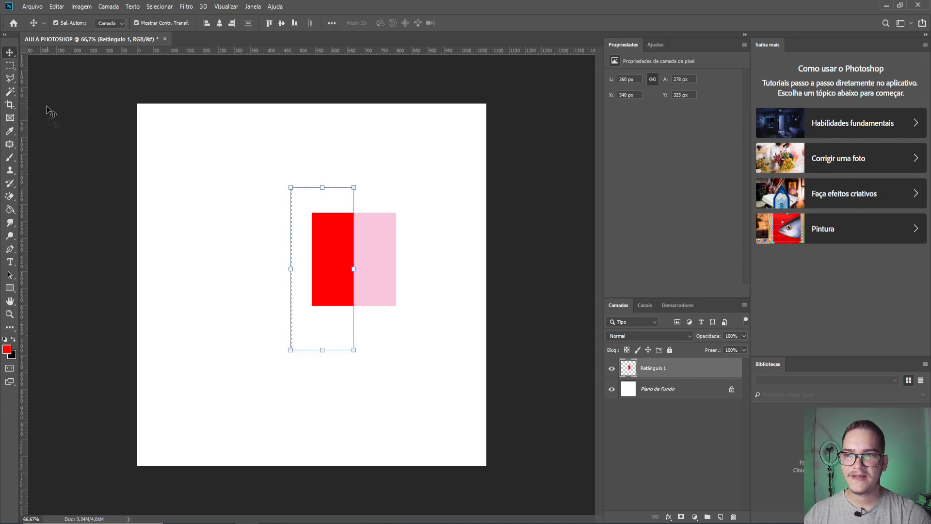
pyautogui.moveTo(336, 252); pyautogui.dragTo(343, 222)
pyautogui.hotkey('ctrl', 'z')
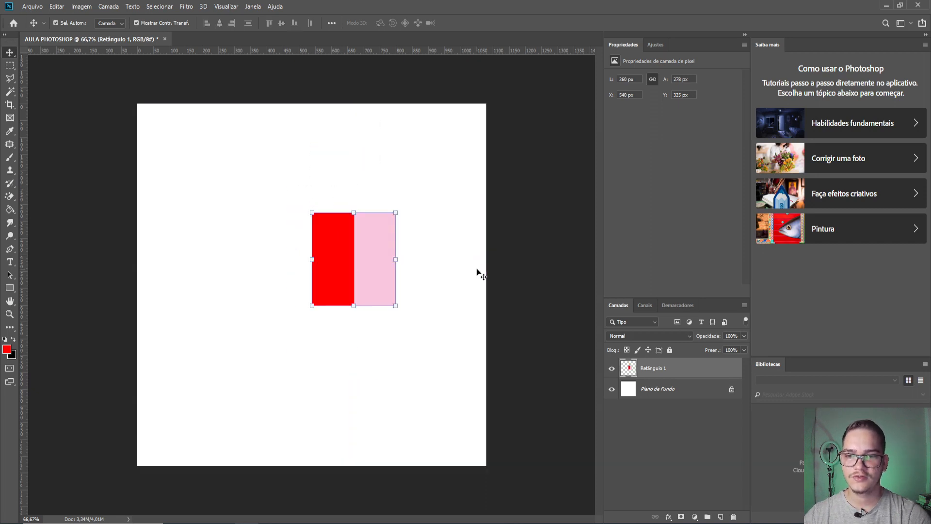
# Step: Move the whole red and pink rectangle to about X 410, Y 248 px
pyautogui.moveTo(377, 305); pyautogui.dragTo(322, 254)
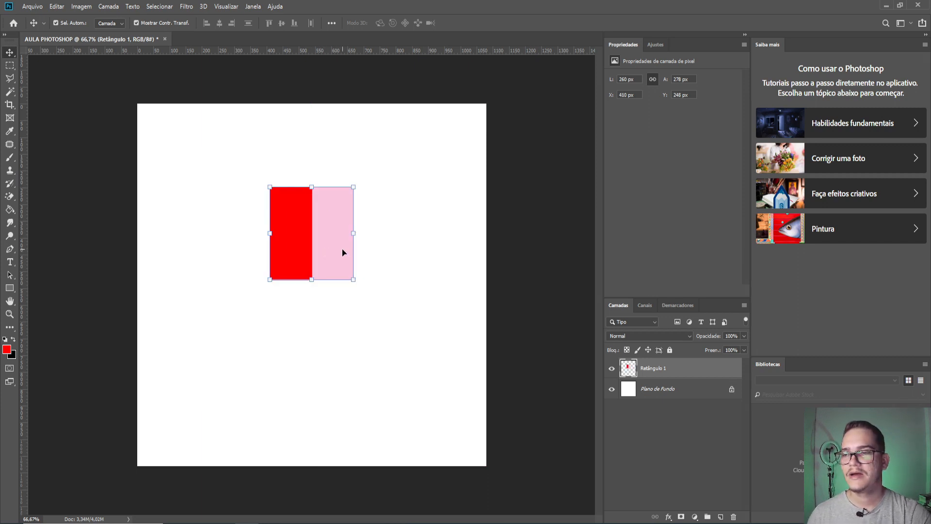
# Step: Choose Ferramenta Laço from the lasso variants and draw a freehand selection across the red and pink rectangle
pyautogui.click(8, 83)
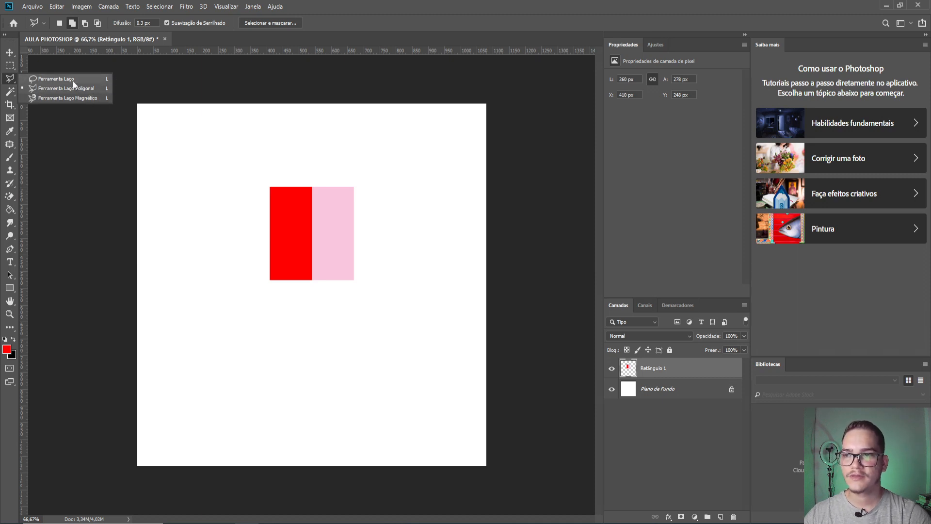
pyautogui.click(72, 79)
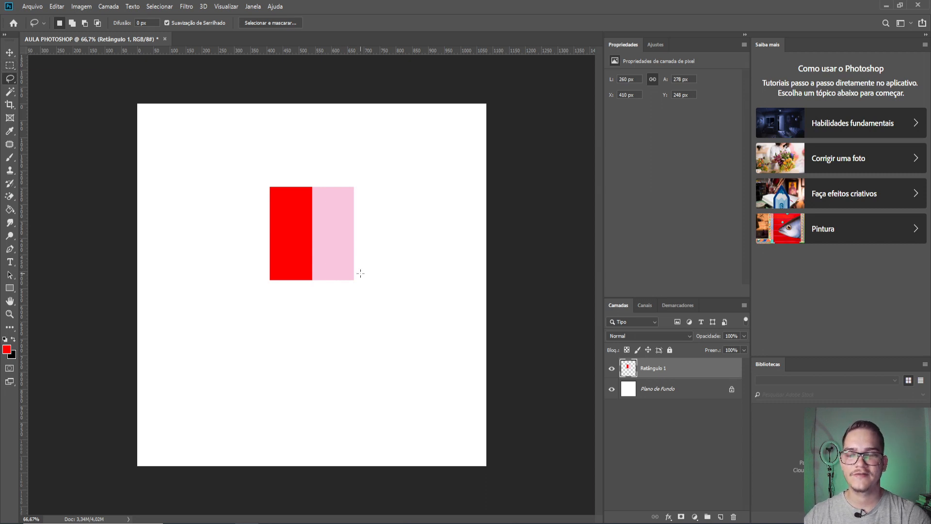
pyautogui.click(14, 80)
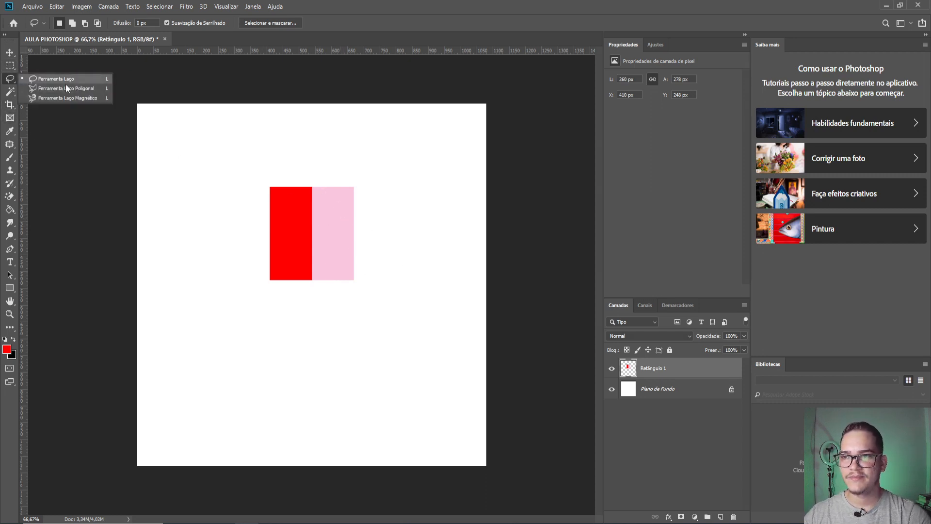
pyautogui.click(65, 83)
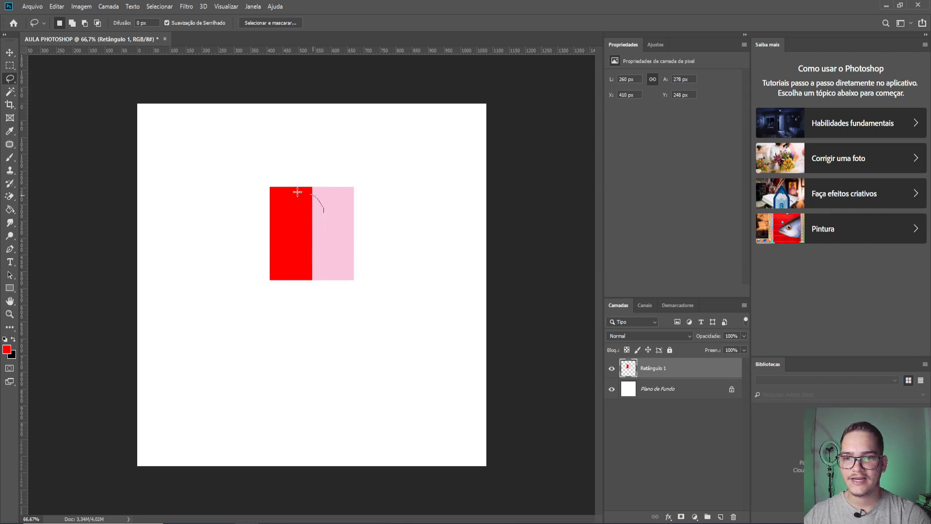
pyautogui.moveTo(327, 214)
pyautogui.mouseDown()
pyautogui.moveTo(300, 224)
pyautogui.moveTo(294, 203)
pyautogui.moveTo(341, 207)
pyautogui.moveTo(296, 191)
pyautogui.moveTo(330, 255)
pyautogui.moveTo(265, 251)
pyautogui.moveTo(289, 179)
pyautogui.moveTo(320, 250)
pyautogui.mouseUp()
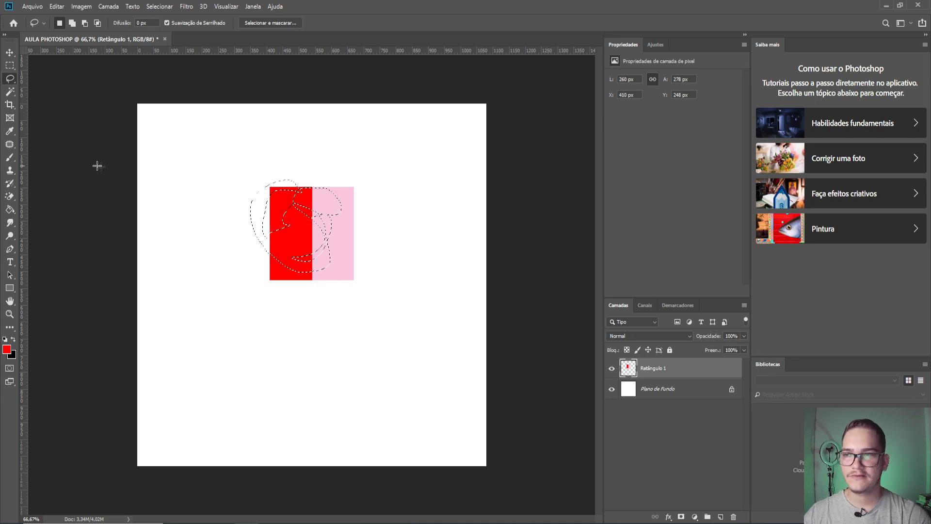
# Step: Move the lassoed piece away from the rectangle with Ferramenta Mover, undo the move and clear the selection
pyautogui.click(10, 52)
pyautogui.moveTo(303, 204)
pyautogui.mouseDown()
pyautogui.moveTo(273, 150)
pyautogui.moveTo(203, 208)
pyautogui.moveTo(291, 347)
pyautogui.moveTo(446, 213)
pyautogui.moveTo(230, 152)
pyautogui.moveTo(208, 330)
pyautogui.moveTo(303, 145)
pyautogui.moveTo(194, 238)
pyautogui.mouseUp()
pyautogui.hotkey('ctrl', 'z')
pyautogui.hotkey('ctrl', 'd')
# Step: Draw a simpler freehand lasso selection over the upper part of the rectangle and set the foreground colour to a medium blue
pyautogui.click(9, 78)
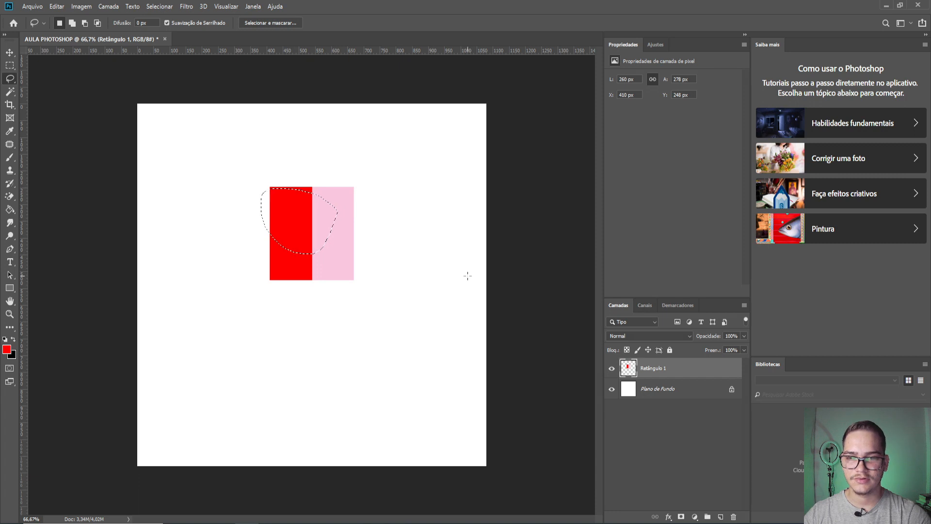
pyautogui.click(7, 350)
pyautogui.click(795, 266)
pyautogui.click(754, 251)
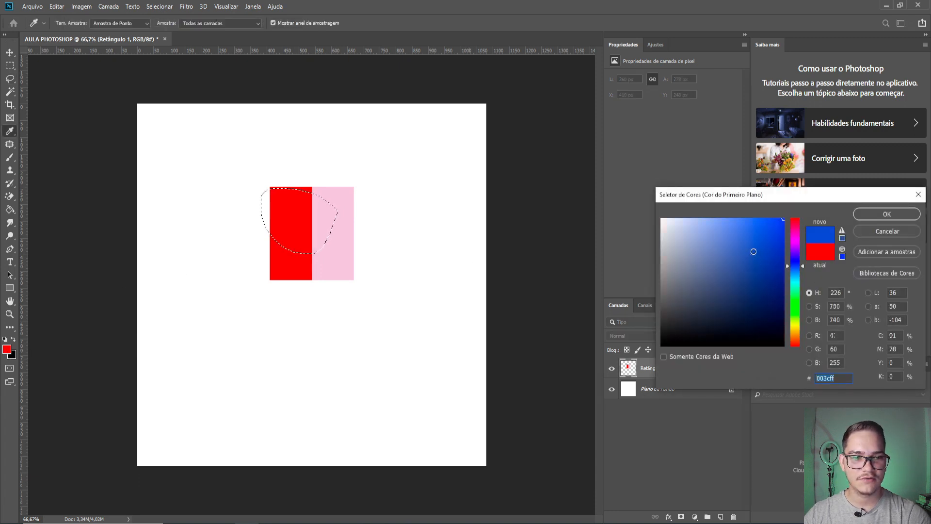
pyautogui.click(873, 214)
pyautogui.press('l')
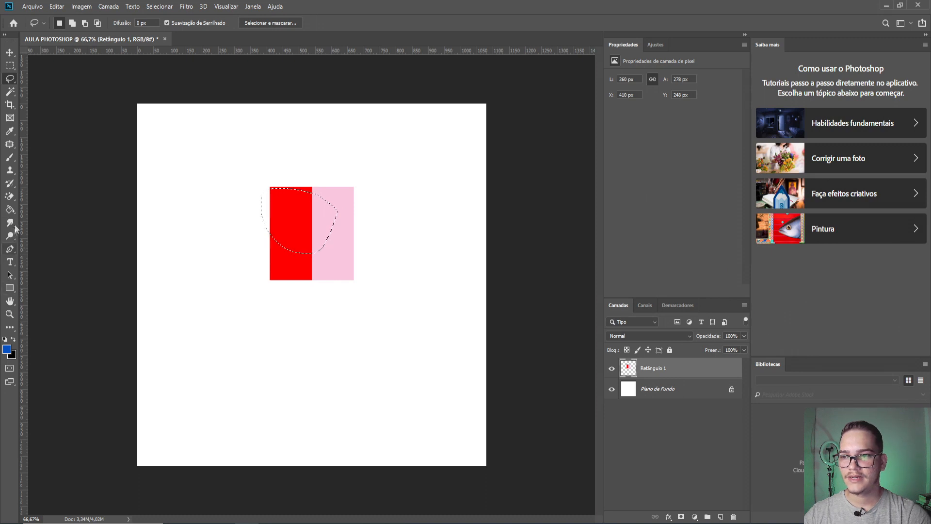
# Step: Fill the lassoed area with the blue foreground colour using the Paint Bucket, and undo the fill and the selection
pyautogui.click(10, 209)
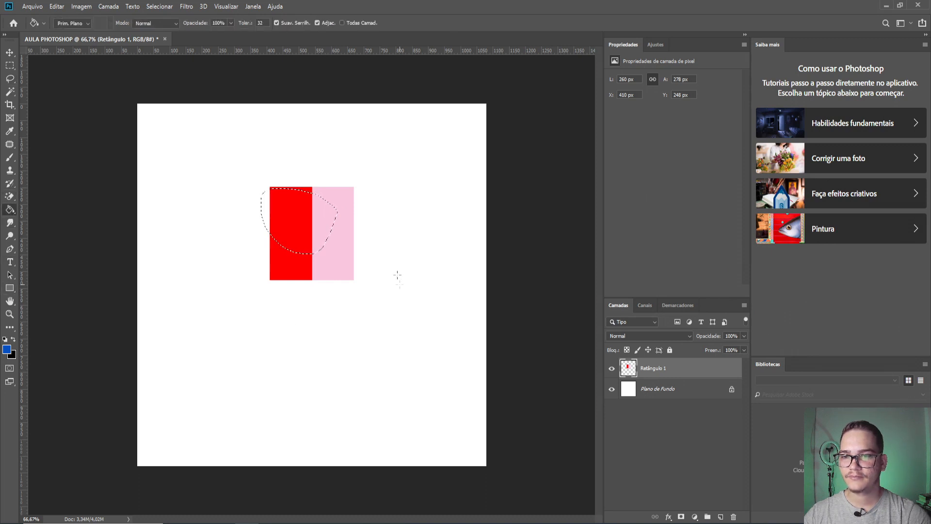
pyautogui.click(325, 216)
pyautogui.click(291, 228)
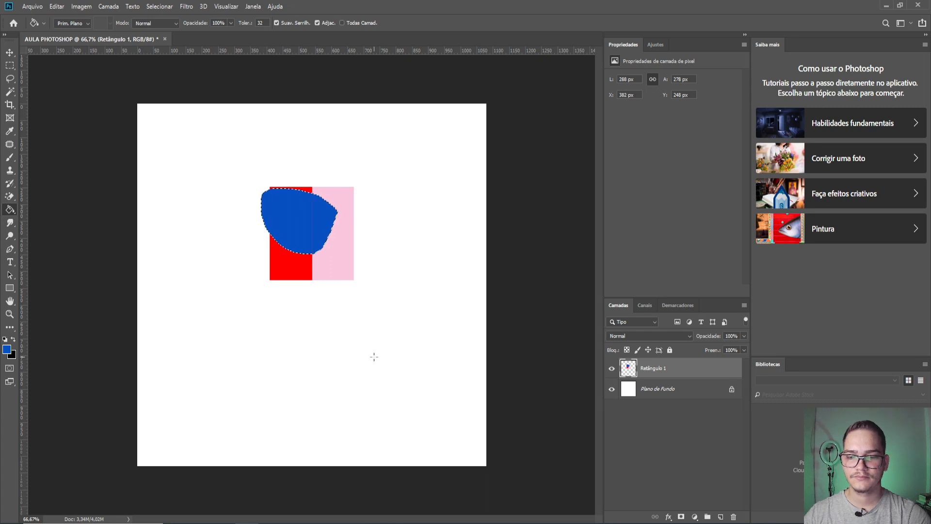
pyautogui.hotkey('ctrl', 'z')
pyautogui.hotkey('ctrl', 'z')
pyautogui.hotkey('ctrl', 'z')
# Step: Outline a polygonal selection across the red and pink rectangle with Ferramenta Laço Poligonal, leaving a notch in the pink half
pyautogui.press('v')
pyautogui.click(11, 80)
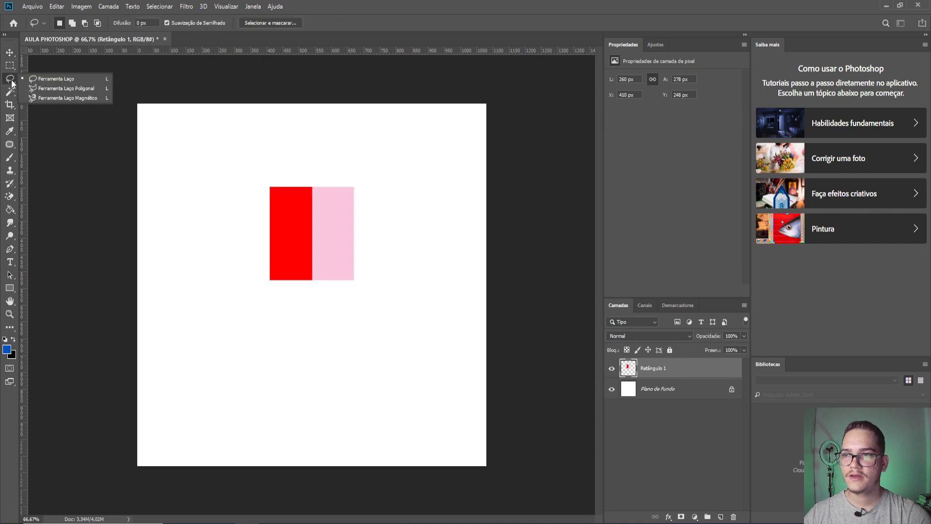
pyautogui.click(59, 89)
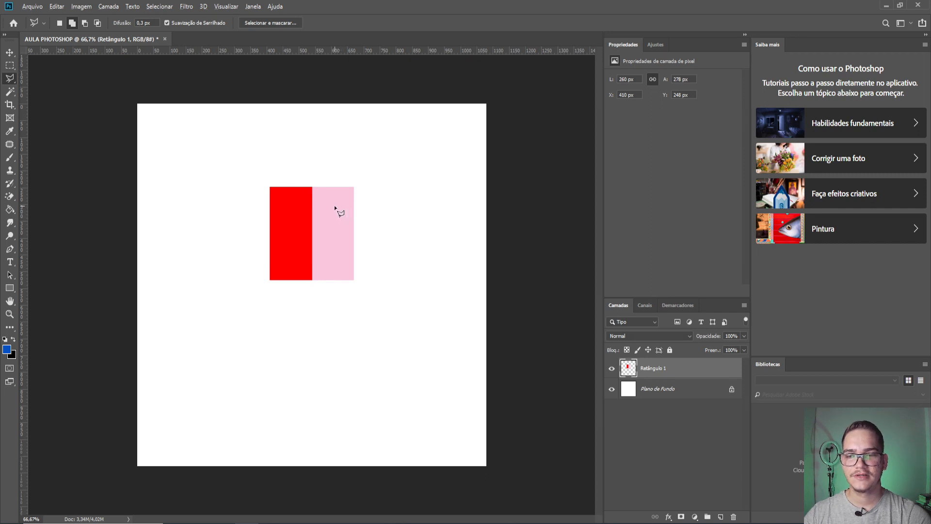
pyautogui.scroll(2, 338, 211)
pyautogui.rightClick(10, 79)
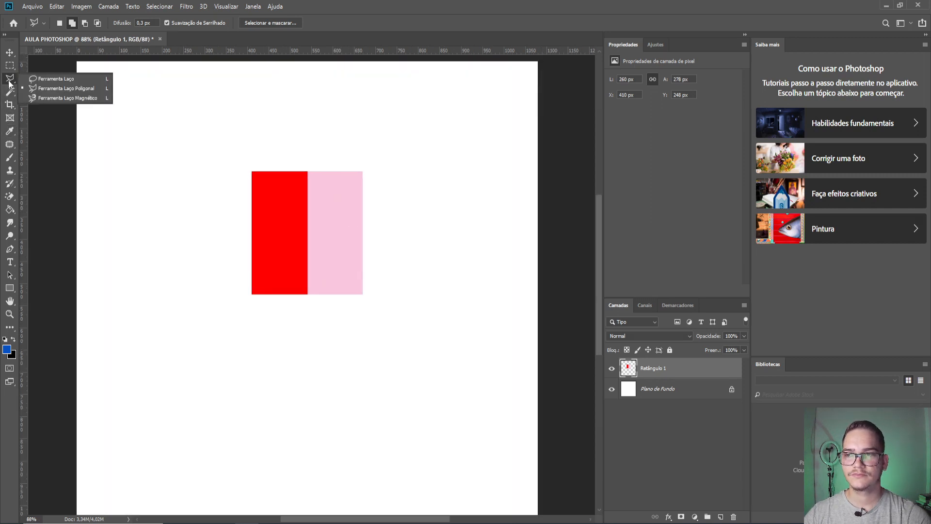
pyautogui.click(62, 89)
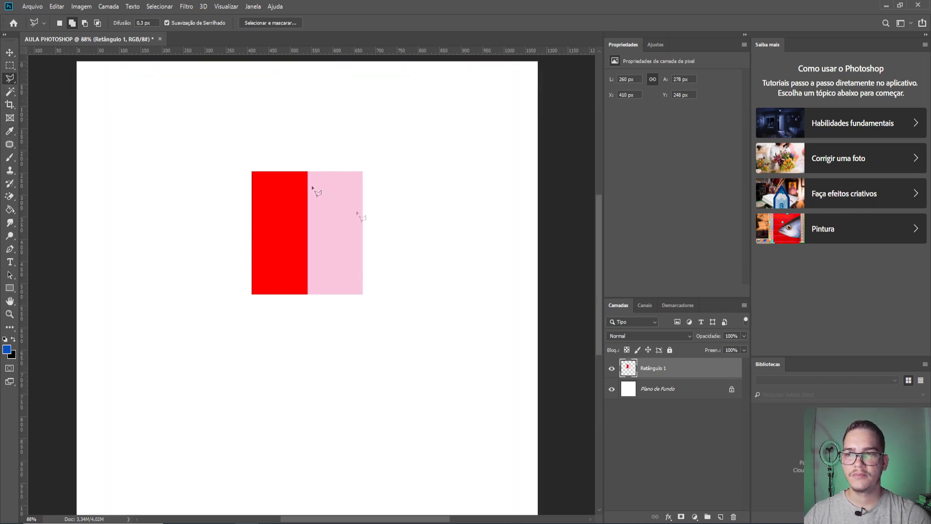
pyautogui.click(356, 182)
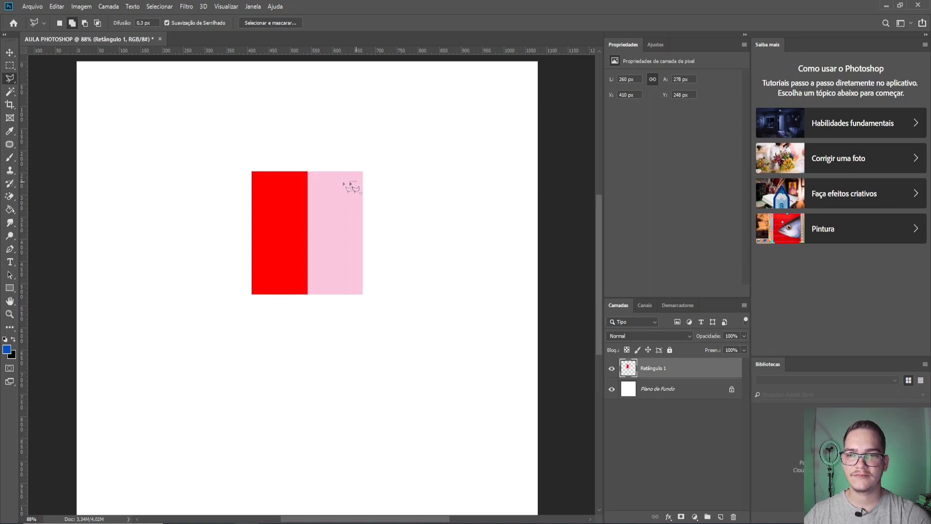
pyautogui.click(258, 180)
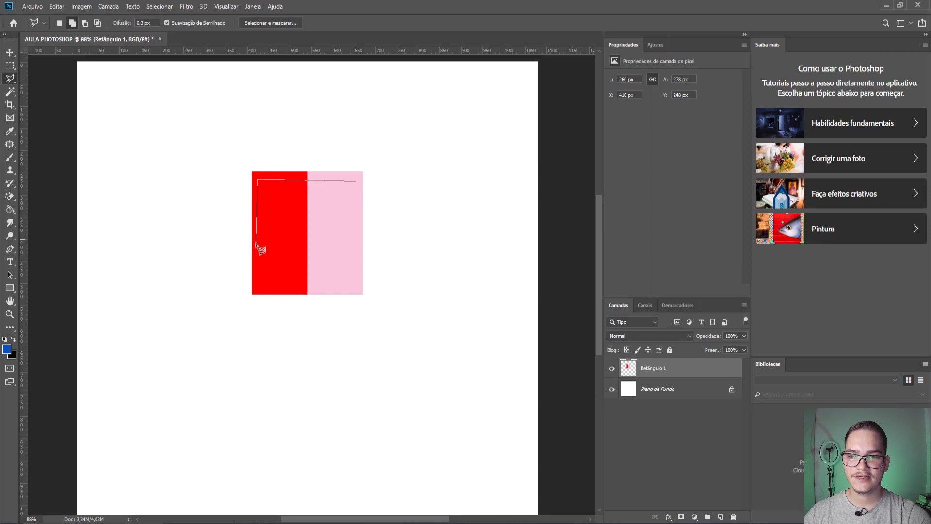
pyautogui.click(268, 267)
pyautogui.click(277, 278)
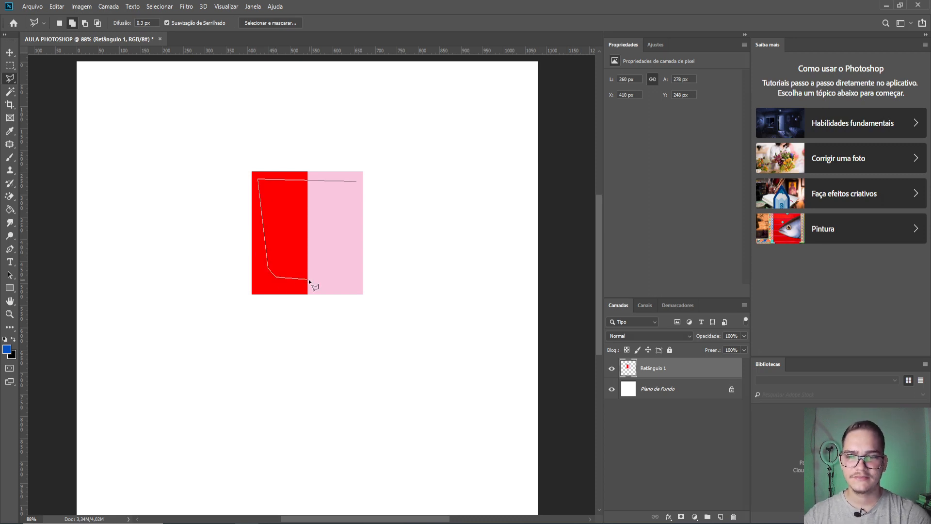
pyautogui.click(353, 280)
pyautogui.click(362, 251)
pyautogui.click(317, 234)
pyautogui.click(314, 206)
pyautogui.click(359, 212)
pyautogui.doubleClick(362, 182)
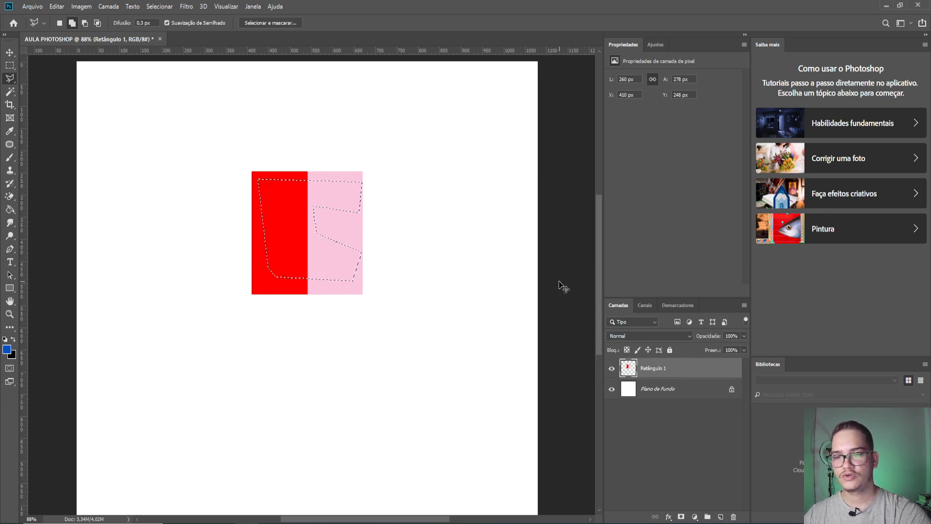
# Step: Copy the polygon-selected area to a new layer, move the piece away from the rectangle and delete it
pyautogui.hotkey('ctrl', 'j')
pyautogui.press('v')
pyautogui.moveTo(307, 217)
pyautogui.mouseDown()
pyautogui.moveTo(260, 294)
pyautogui.moveTo(270, 196)
pyautogui.moveTo(316, 169)
pyautogui.moveTo(279, 165)
pyautogui.moveTo(246, 265)
pyautogui.mouseUp()
pyautogui.press('ctrl')
pyautogui.hotkey('ctrl', 'z')
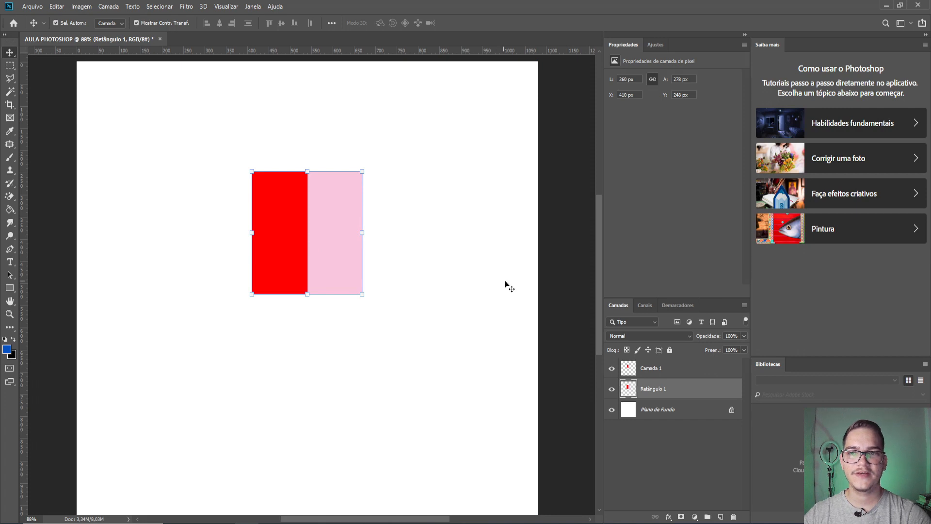
pyautogui.click(9, 78)
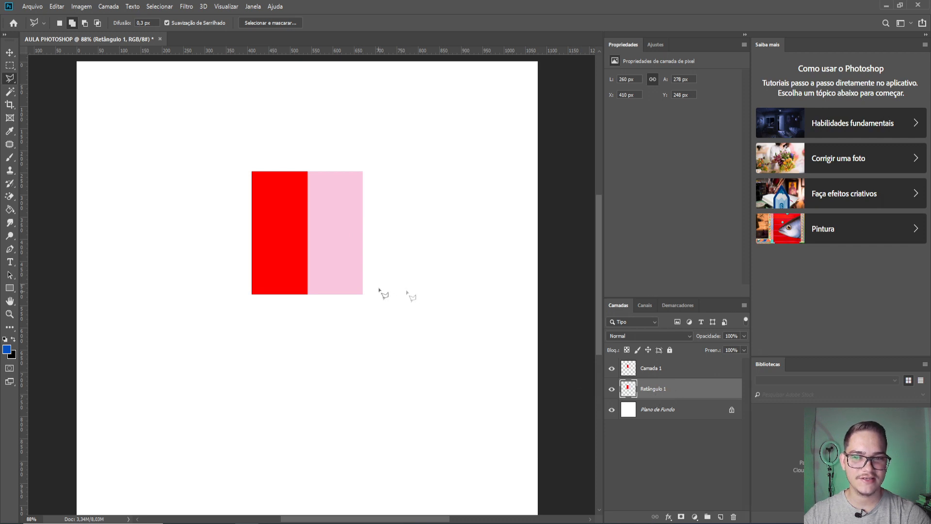
pyautogui.press('v')
pyautogui.moveTo(309, 247)
pyautogui.mouseDown()
pyautogui.moveTo(420, 299)
pyautogui.moveTo(217, 240)
pyautogui.moveTo(220, 367)
pyautogui.moveTo(206, 368)
pyautogui.mouseUp()
pyautogui.press('Delete')
# Step: Move the whole red and pink rectangle to about X 477, Y 231 px
pyautogui.moveTo(274, 269); pyautogui.dragTo(313, 234)
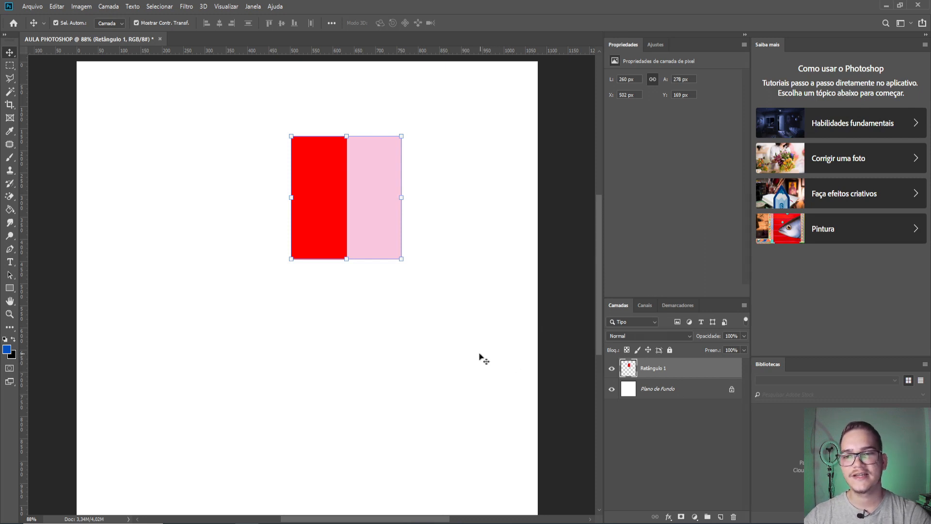
pyautogui.moveTo(353, 239); pyautogui.dragTo(348, 264)
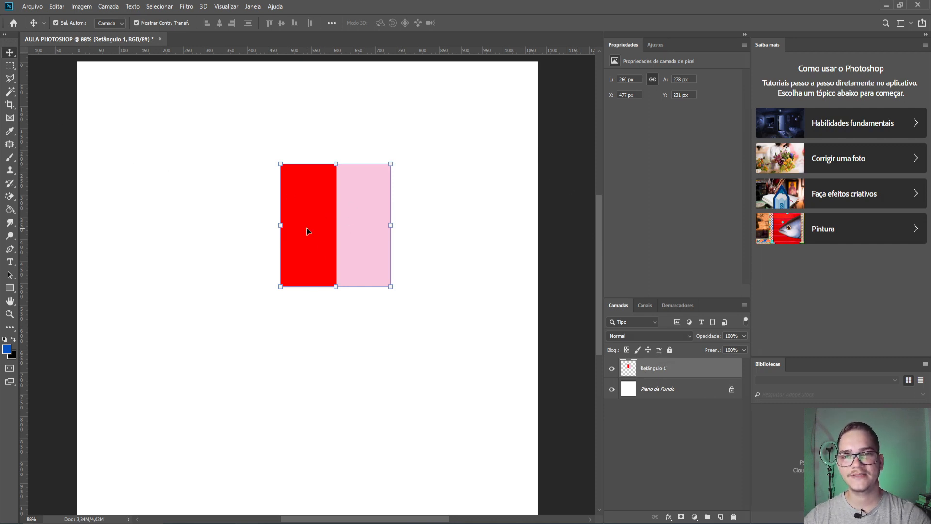
# Step: Trace the red half of the rectangle with Ferramenta Laço Magnético, including a small loop into the pink half, and close the selection
pyautogui.scroll(1, 304, 231)
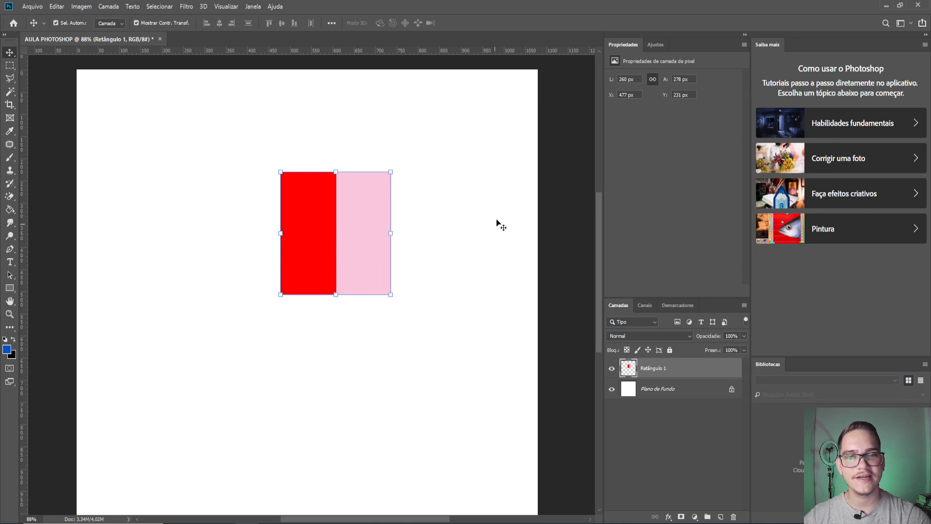
pyautogui.moveTo(450, 168); pyautogui.dragTo(459, 154)
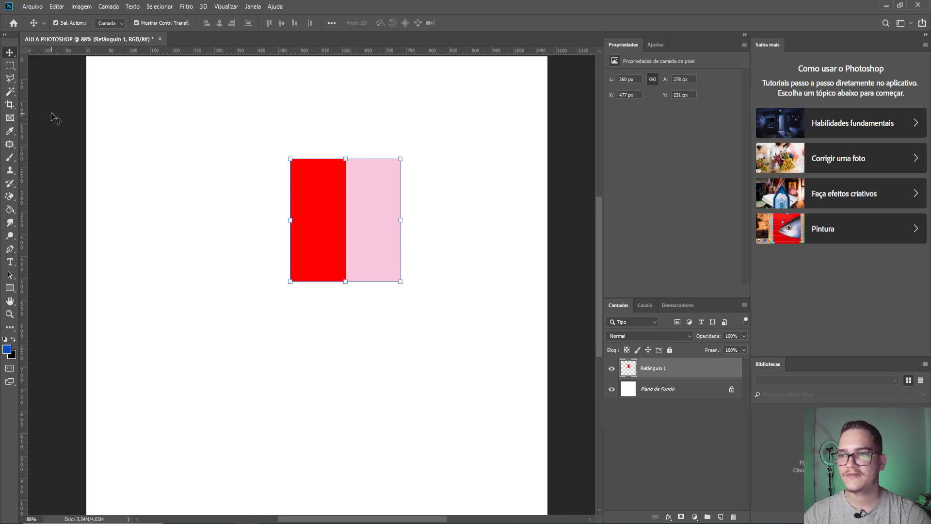
pyautogui.click(12, 78)
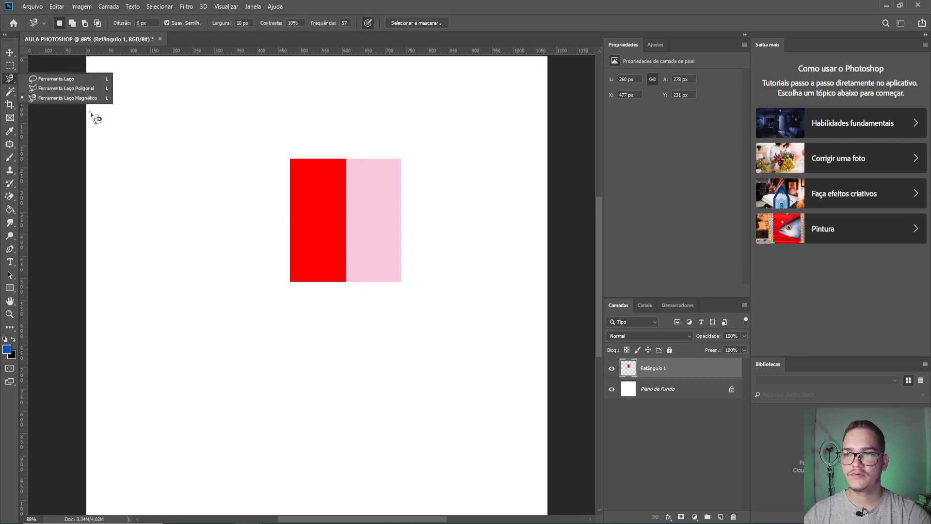
pyautogui.click(83, 99)
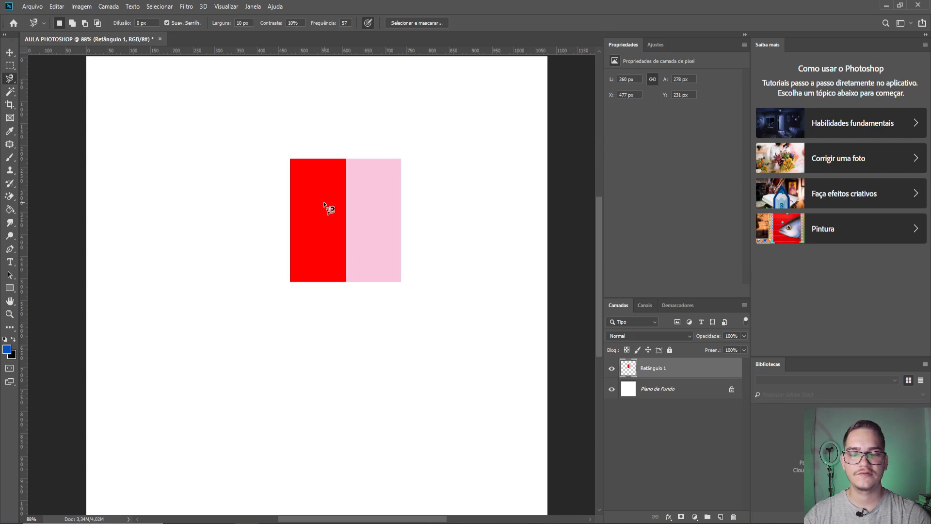
pyautogui.click(345, 157)
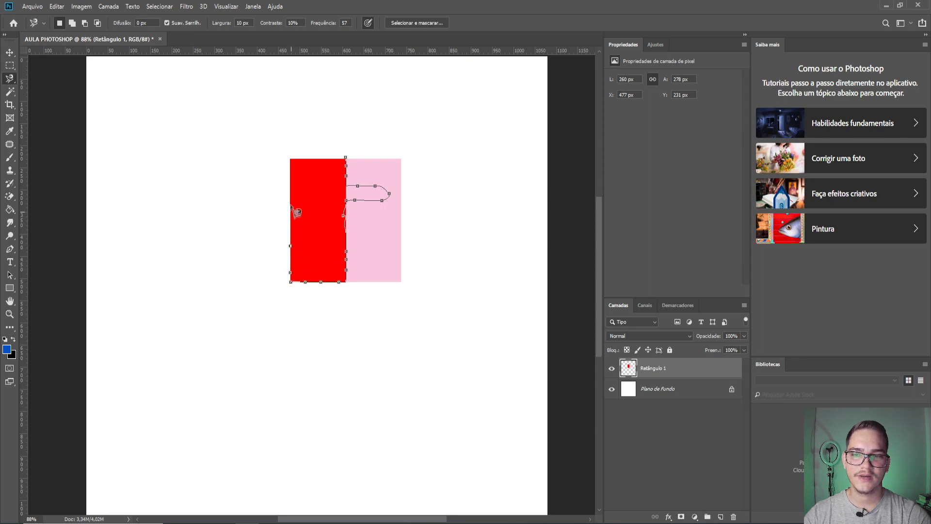
pyautogui.click(347, 160)
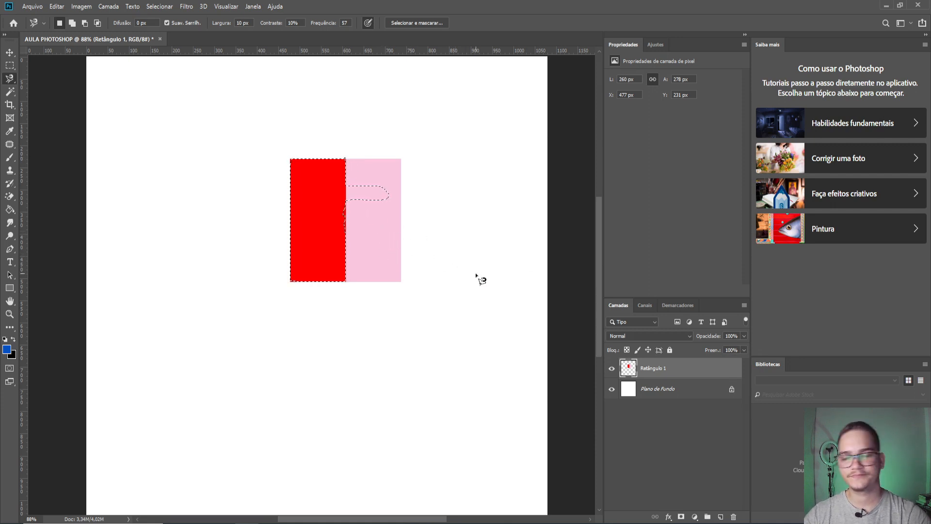
# Step: Copy the magnetic-lasso selection to a new layer, move the copied piece away from the rectangle and delete it
pyautogui.scroll(2, 304, 156)
pyautogui.scroll(3, 305, 157)
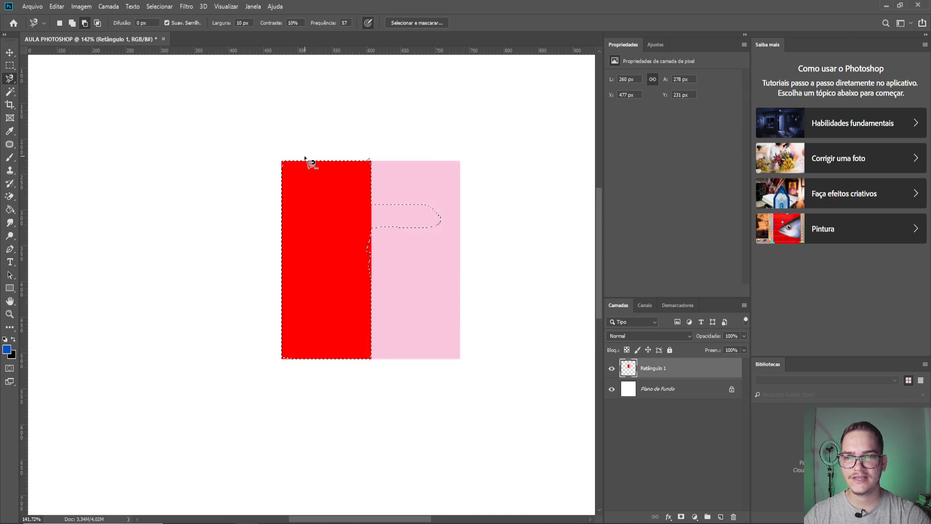
pyautogui.hotkey('ctrl', 'j')
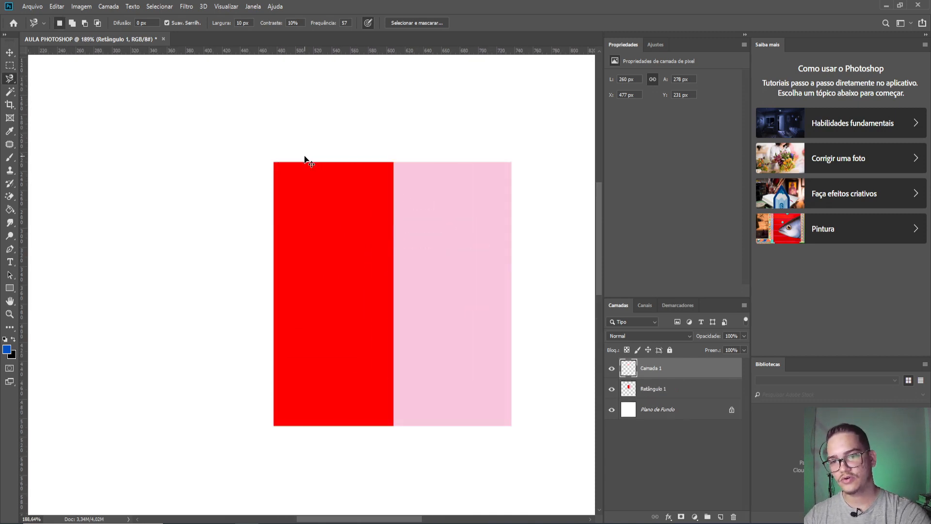
pyautogui.press('v')
pyautogui.scroll(-3, 365, 228)
pyautogui.moveTo(366, 230); pyautogui.dragTo(248, 300)
pyautogui.press('Delete')
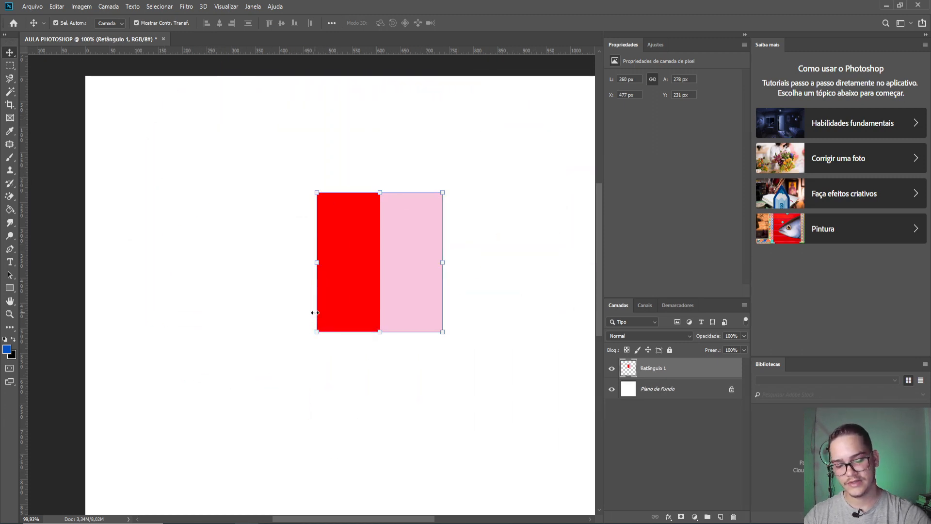
# Step: Choose Ferramenta Seleção Rápida from the magic wand variants and select the red half of the rectangle
pyautogui.press('w')
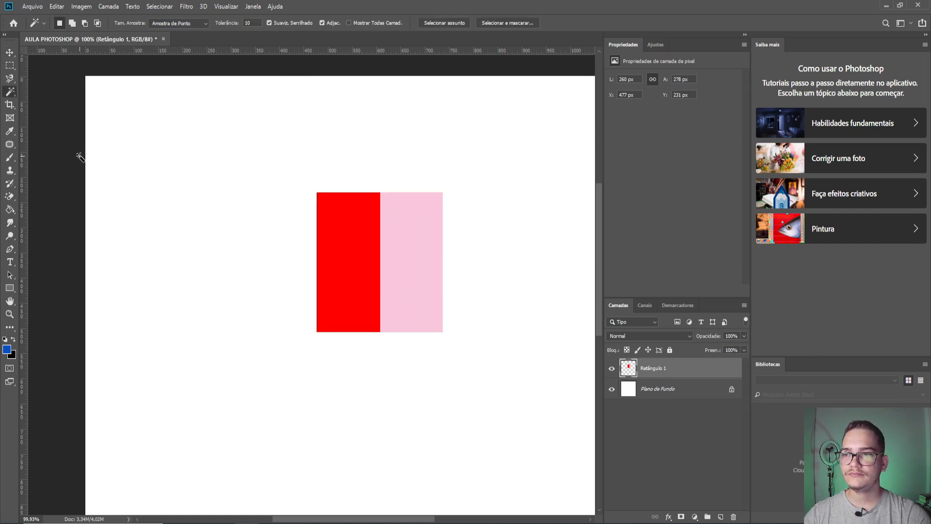
pyautogui.rightClick(12, 94)
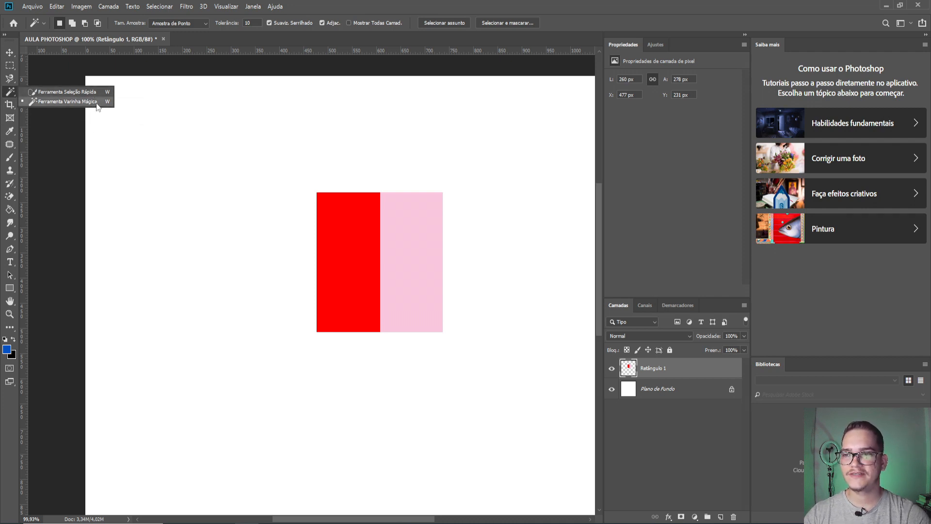
pyautogui.click(72, 93)
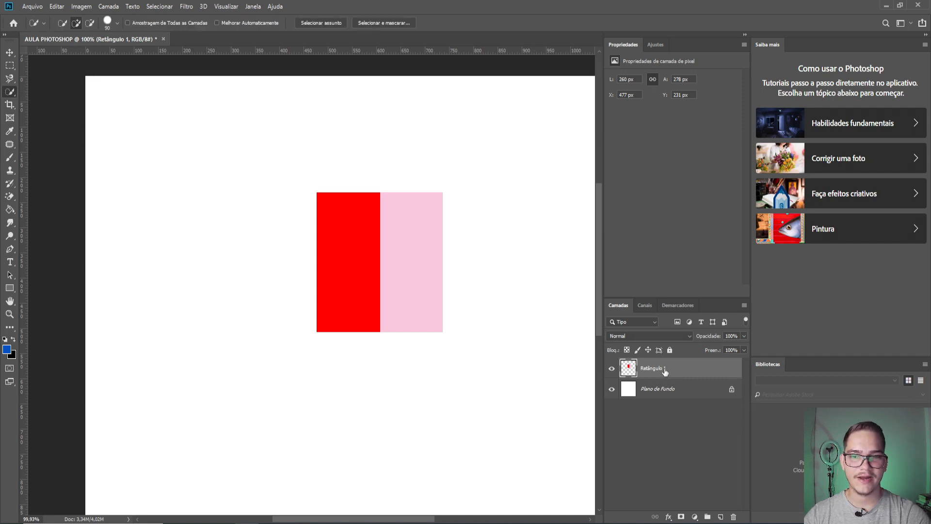
pyautogui.click(349, 217)
pyautogui.scroll(4, 364, 273)
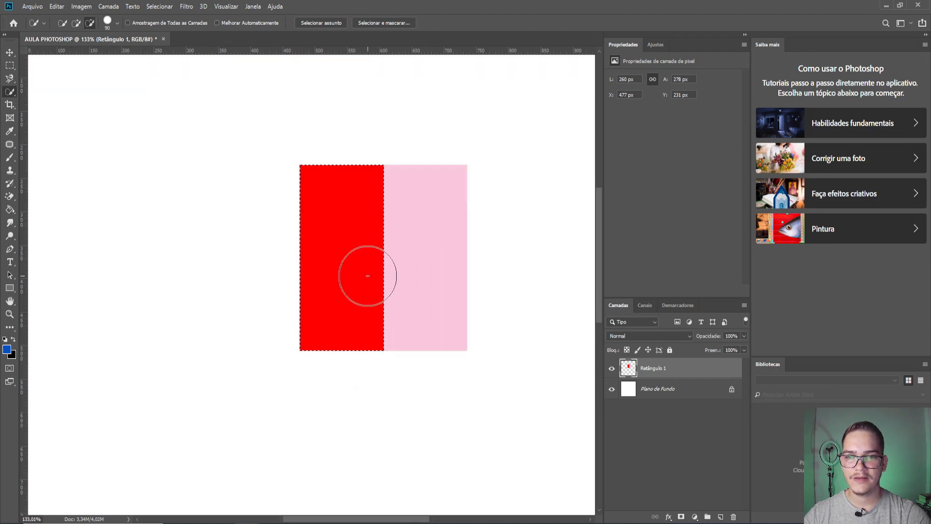
pyautogui.scroll(2, 367, 275)
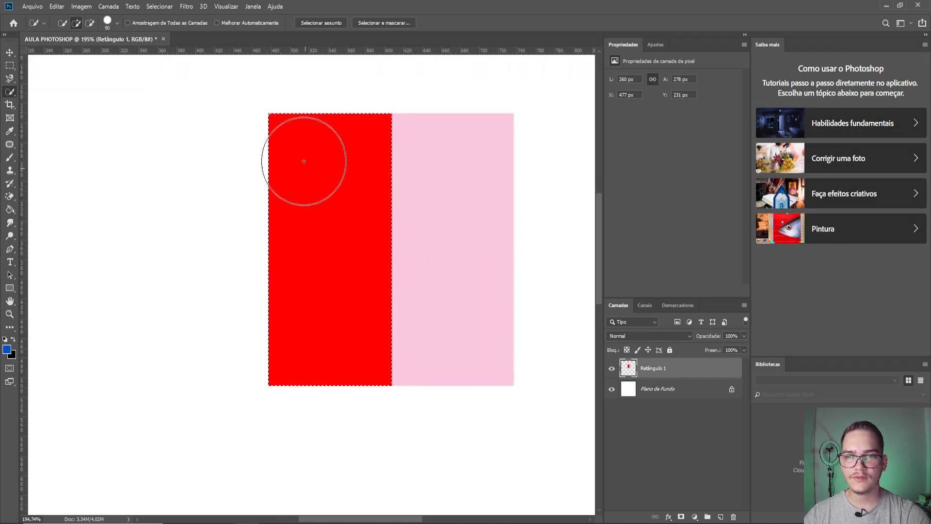
pyautogui.scroll(-4, 292, 394)
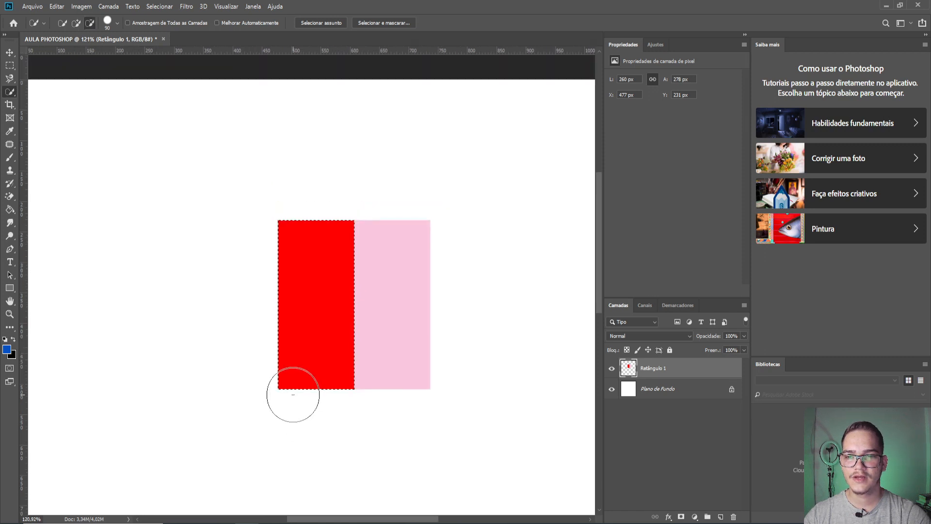
# Step: Clear the selection and select the rectangle's pink half with Ferramenta Seleção Rápida
pyautogui.hotkey('ctrl', 'd')
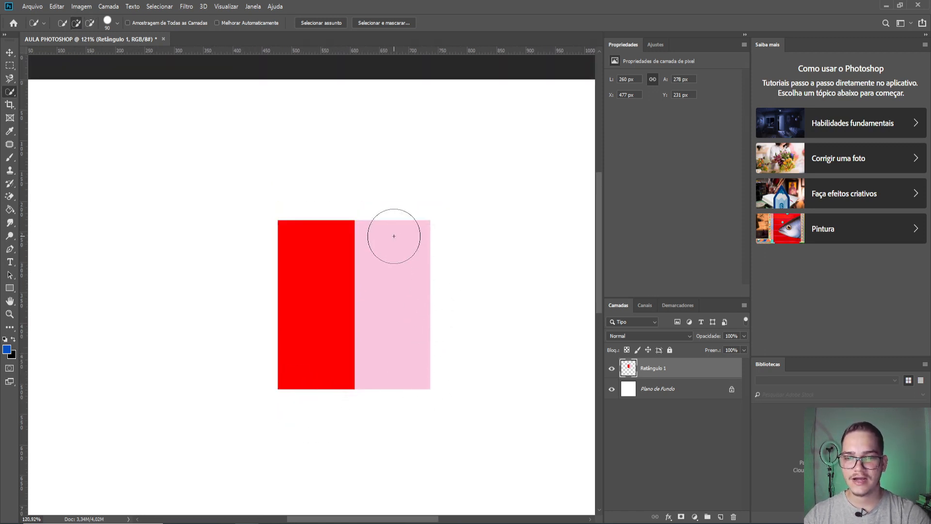
pyautogui.scroll(2, 361, 359)
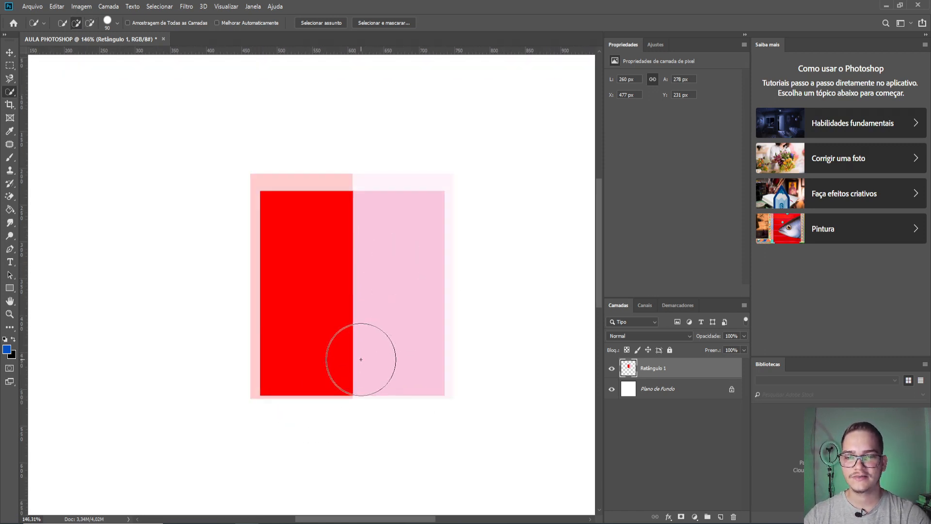
pyautogui.click(403, 217)
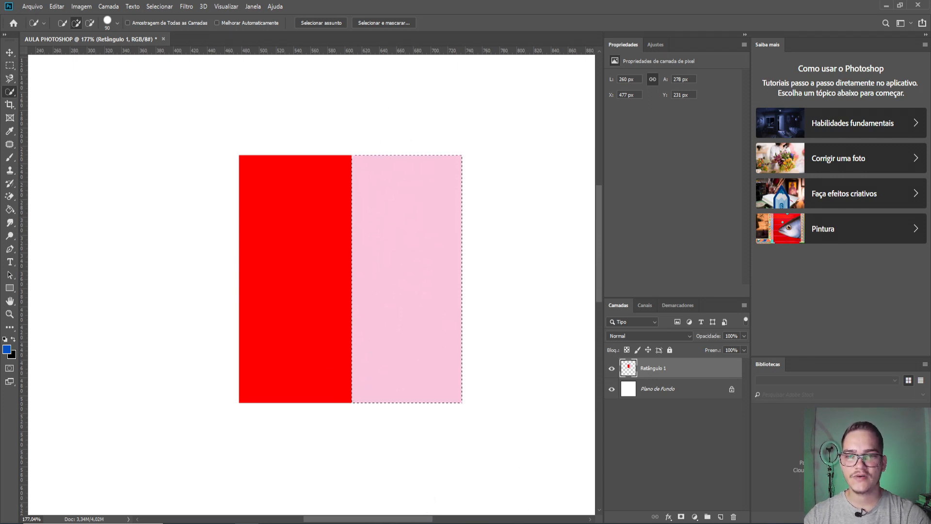
# Step: Activate the Move tool and clear the selection around the rectangle's pink half
pyautogui.press('v')
pyautogui.scroll(-2, 465, 388)
pyautogui.scroll(1, 411, 308)
pyautogui.hotkey('ctrl', 'd')
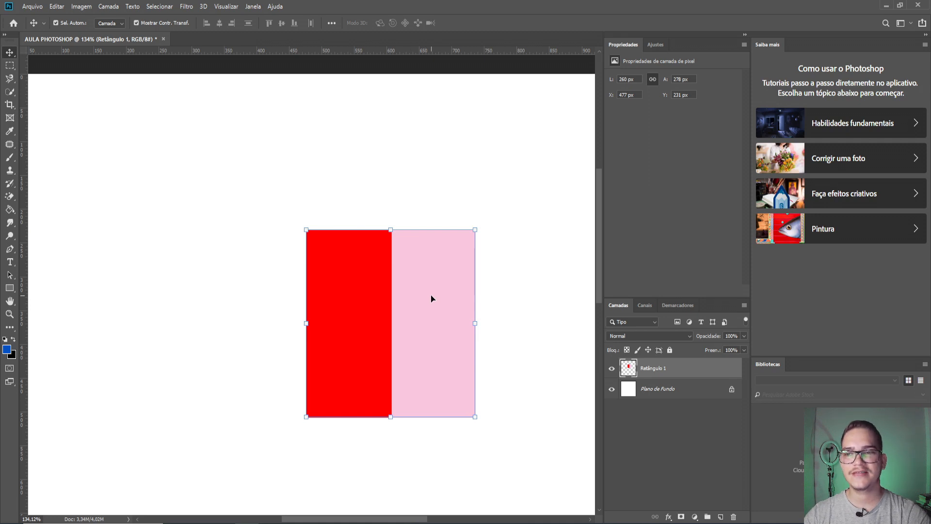
# Step: Select the rectangle's red and pink halves in turn with the Magic Wand tool, and clear the selection
pyautogui.click(9, 92)
pyautogui.click(63, 101)
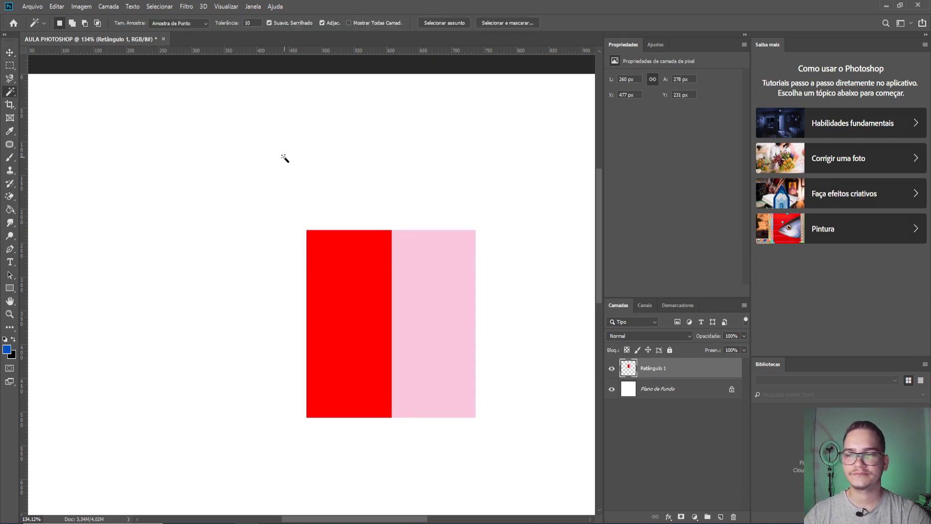
pyautogui.click(358, 286)
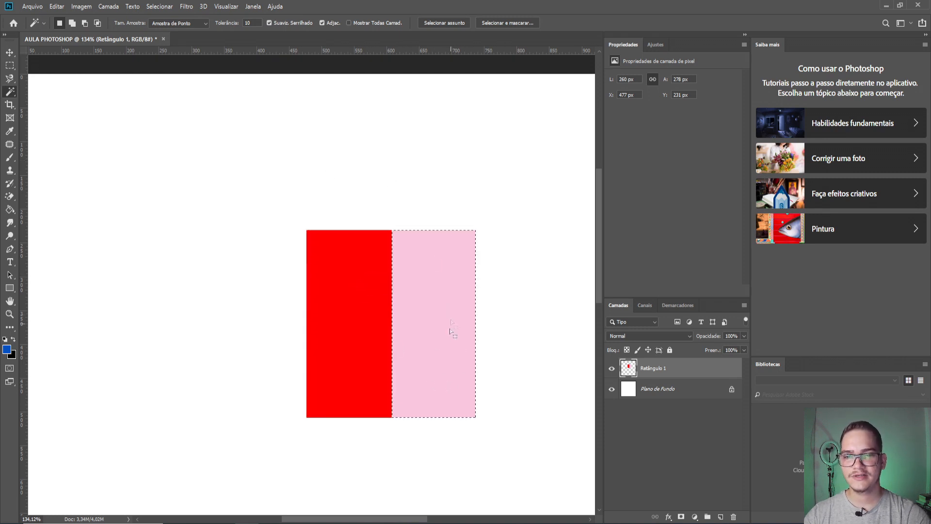
pyautogui.click(343, 311)
pyautogui.hotkey('ctrl', 'd')
pyautogui.hotkey('ctrl', '0')
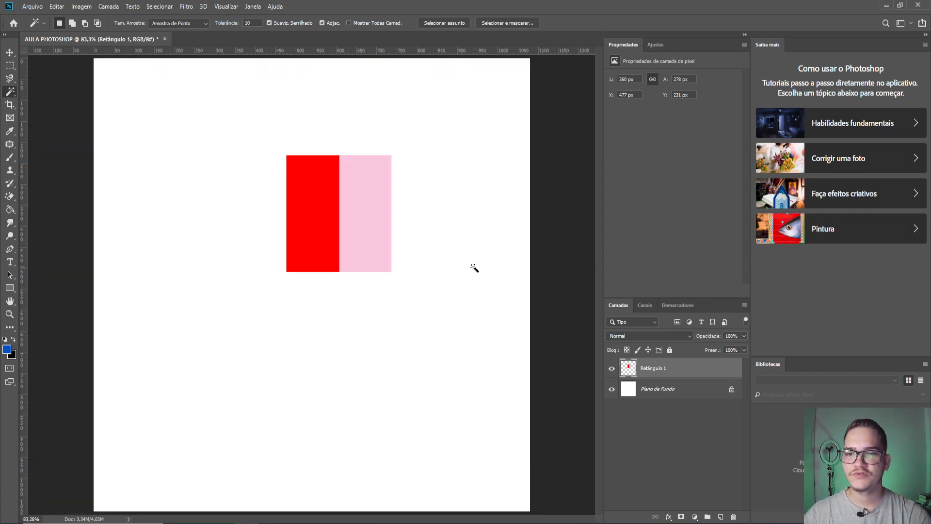
# Step: Crop the canvas to the edges of the red and pink rectangle with Ferramenta Corte Demarcado
pyautogui.click(10, 108)
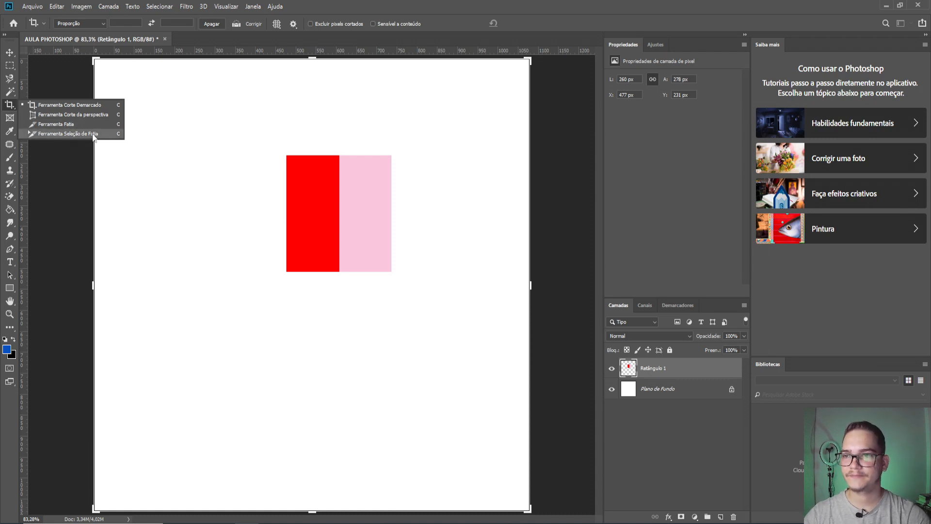
pyautogui.click(88, 106)
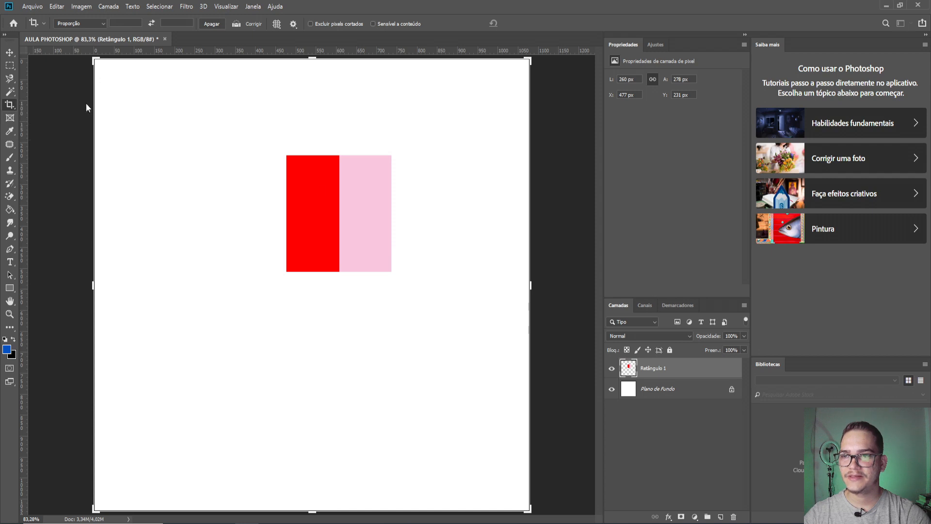
pyautogui.scroll(-3, 370, 204)
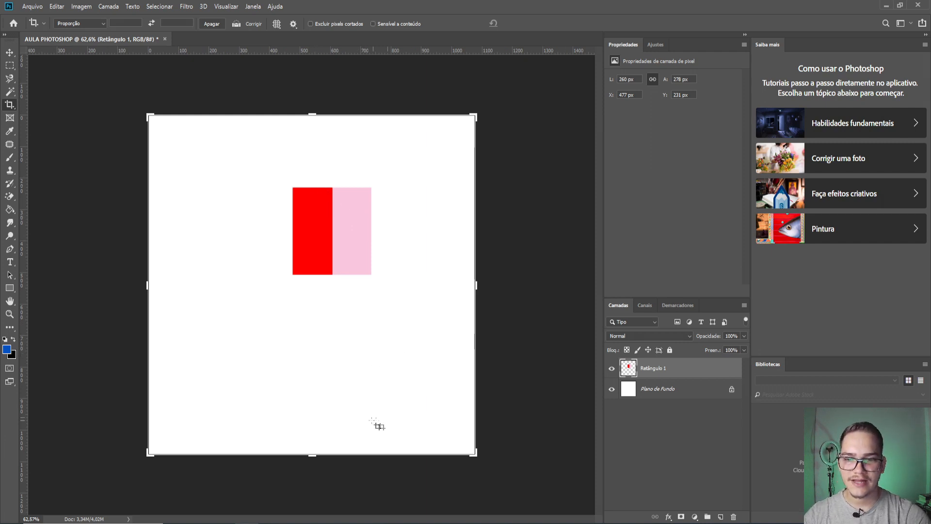
pyautogui.moveTo(476, 454); pyautogui.dragTo(426, 368)
pyautogui.moveTo(197, 163); pyautogui.dragTo(273, 199)
pyautogui.moveTo(310, 295)
pyautogui.mouseDown()
pyautogui.moveTo(305, 278)
pyautogui.moveTo(208, 240)
pyautogui.moveTo(310, 394)
pyautogui.moveTo(423, 298)
pyautogui.moveTo(305, 299)
pyautogui.mouseUp()
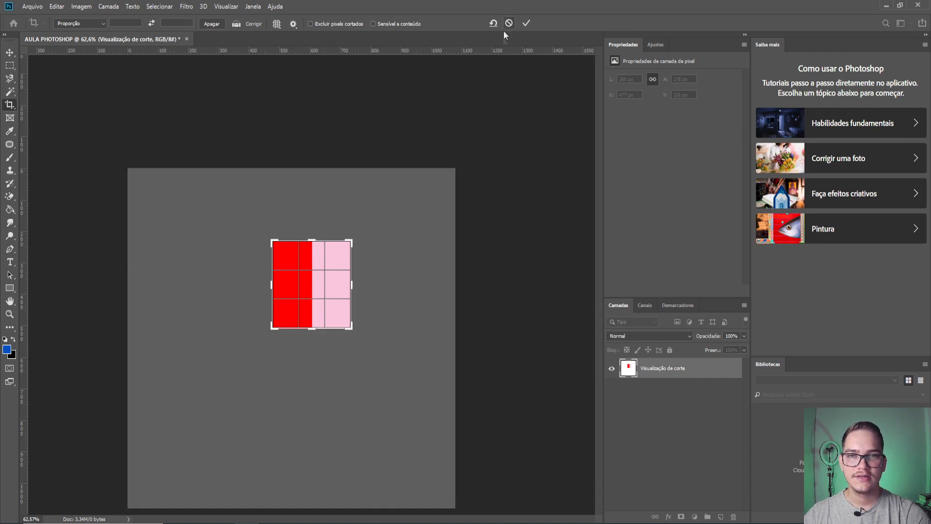
pyautogui.click(527, 24)
pyautogui.scroll(11, 432, 320)
pyautogui.scroll(-2, 388, 310)
pyautogui.scroll(4, 218, 269)
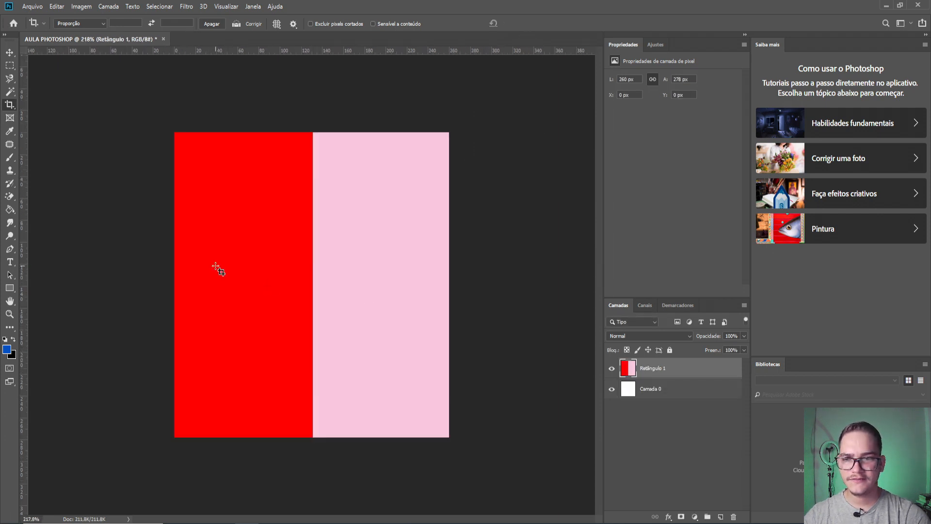
pyautogui.scroll(-4, 294, 270)
pyautogui.scroll(-2, 294, 270)
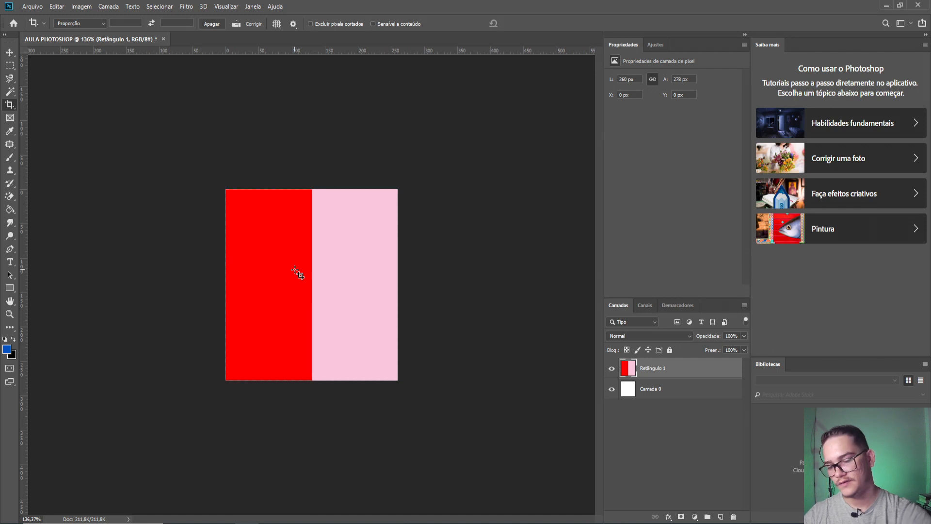
# Step: Undo the crop to the rectangle and activate the Eyedropper tool
pyautogui.hotkey('ctrl', 'z')
pyautogui.scroll(-2, 331, 281)
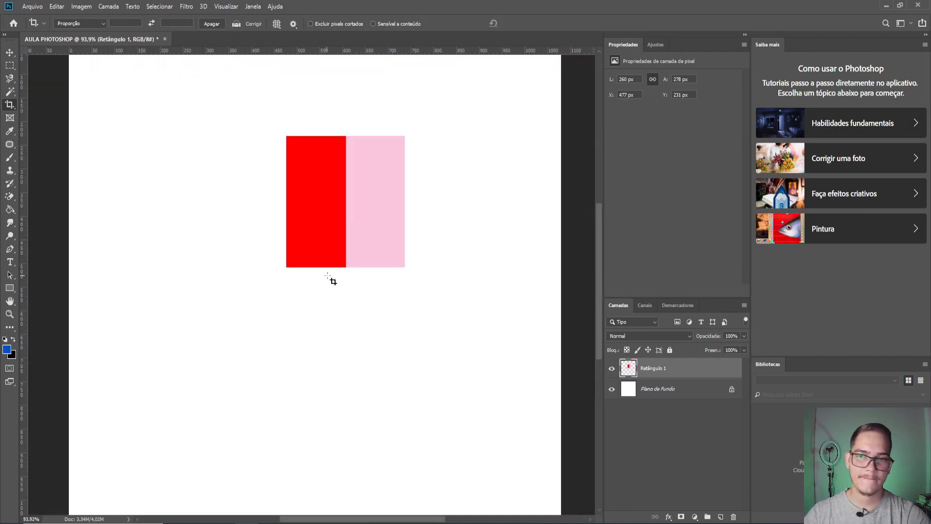
pyautogui.scroll(-2, 327, 275)
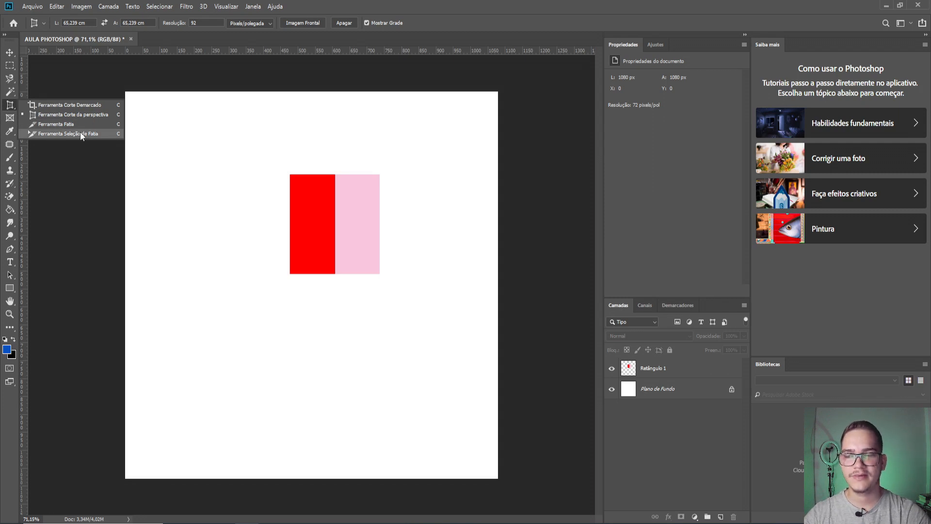
pyautogui.press('i')
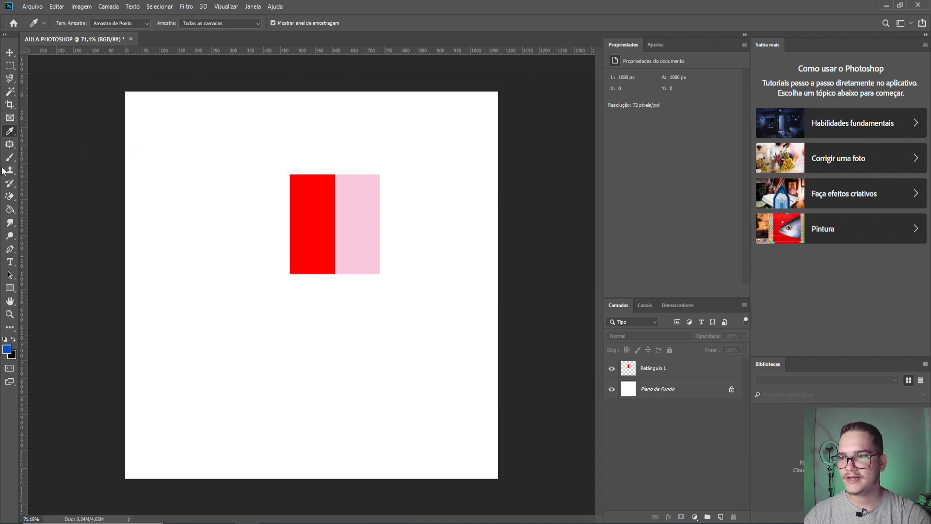
# Step: Choose Ferramenta Pincel de Recuperação para Manchas and select the face photo's layer, Camada 1
pyautogui.click(10, 145)
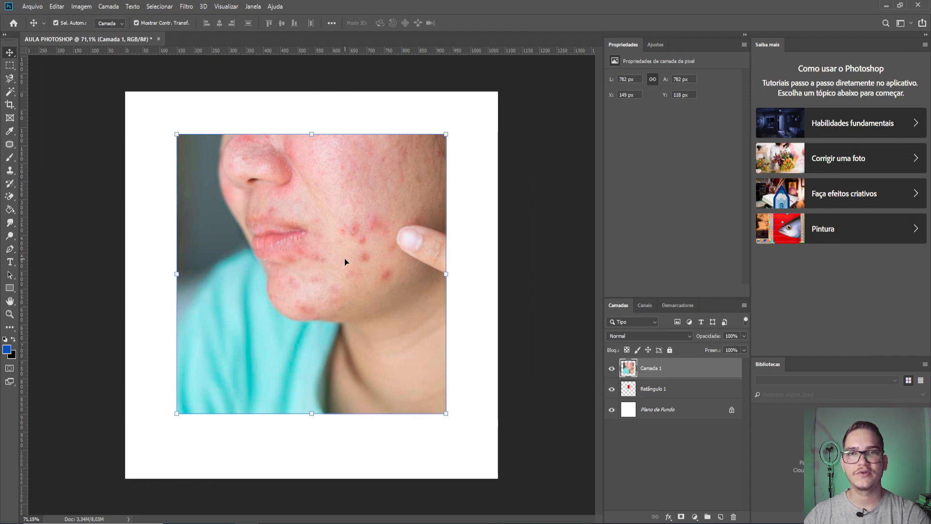
pyautogui.click(536, 250)
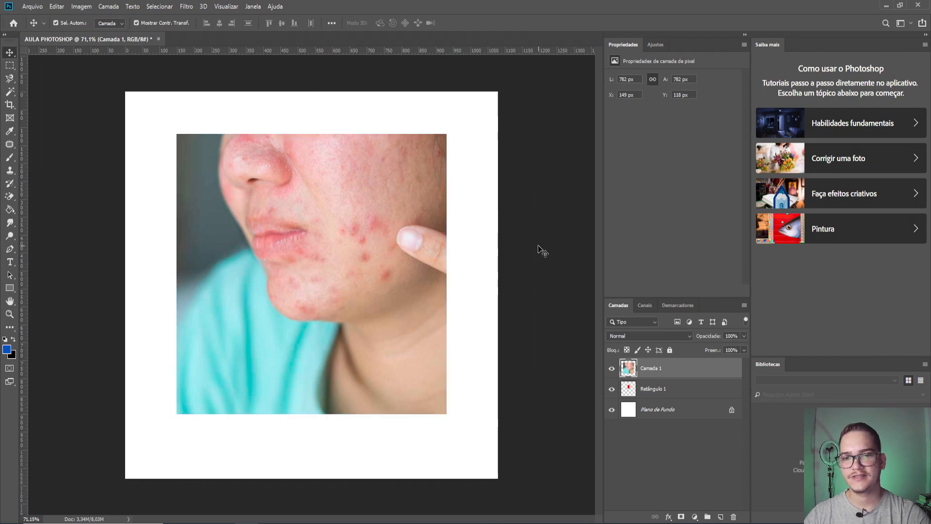
pyautogui.press('alt')
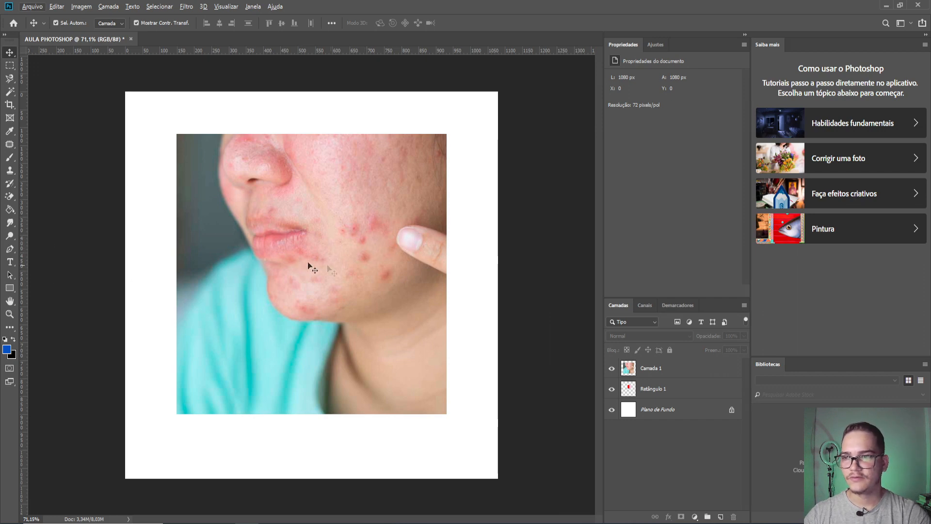
pyautogui.click(11, 145)
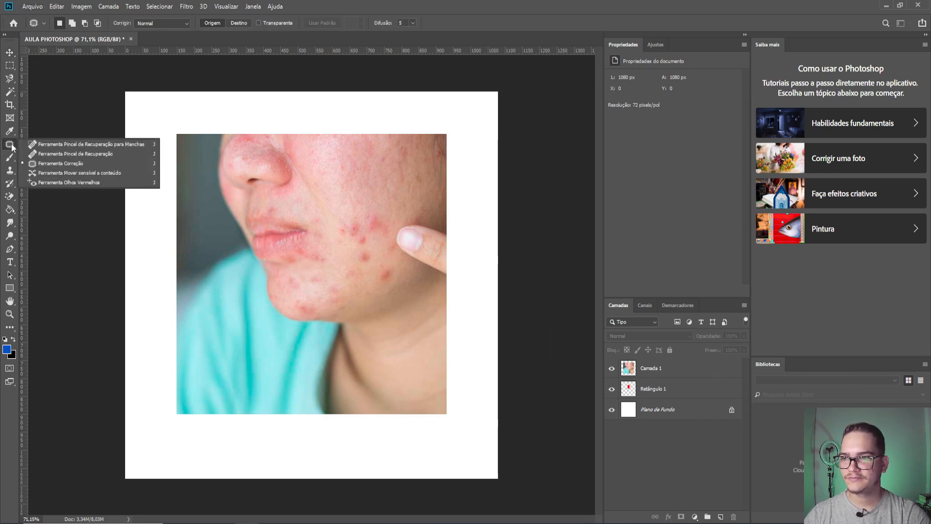
pyautogui.click(87, 144)
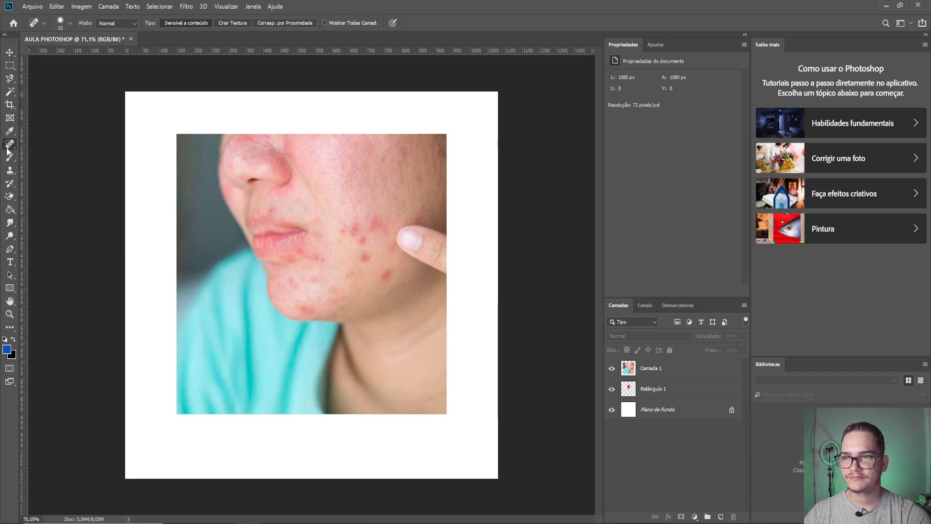
pyautogui.click(672, 369)
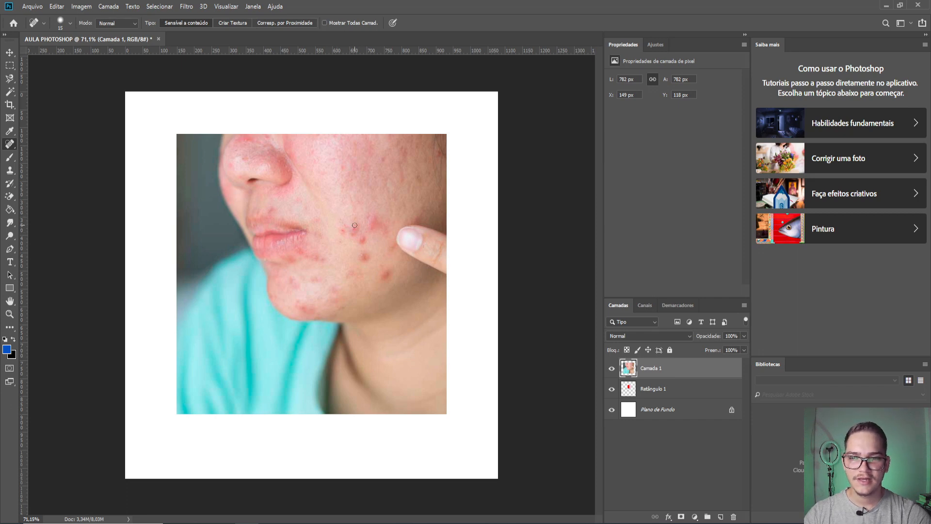
# Step: Try spot healing brush sizes of 58 px and 98 px, and settle on 44 px
pyautogui.rightClick(343, 206)
pyautogui.moveTo(360, 226)
pyautogui.mouseDown()
pyautogui.moveTo(407, 226)
pyautogui.moveTo(382, 227)
pyautogui.mouseUp()
pyautogui.click(497, 23)
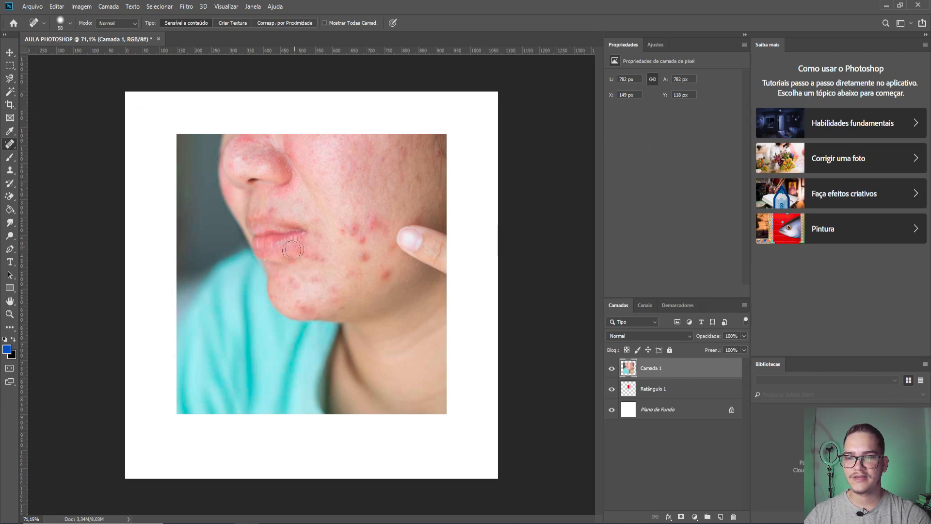
pyautogui.click(71, 23)
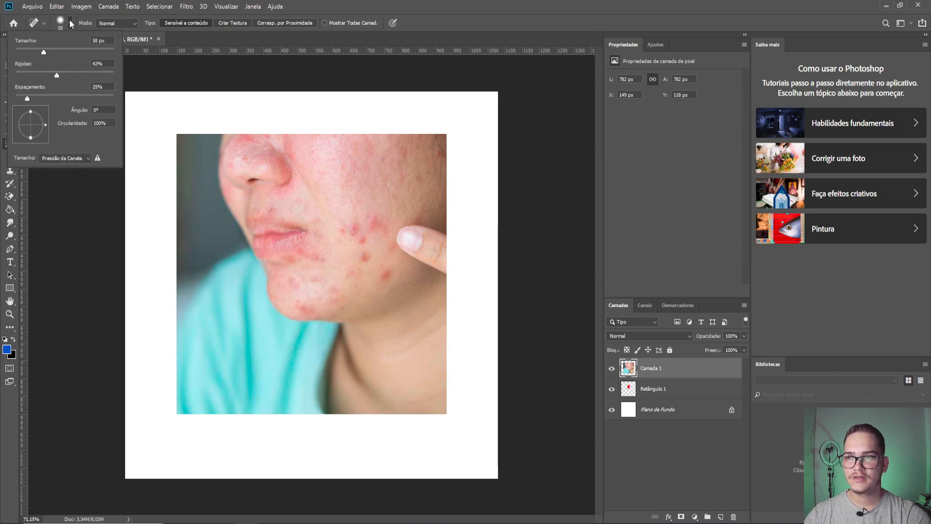
pyautogui.moveTo(46, 50); pyautogui.dragTo(68, 50)
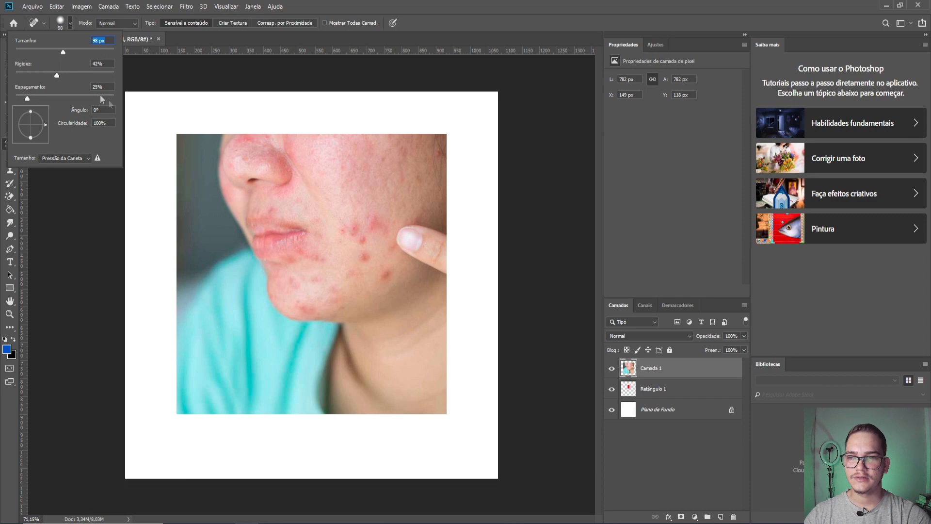
pyautogui.click(40, 49)
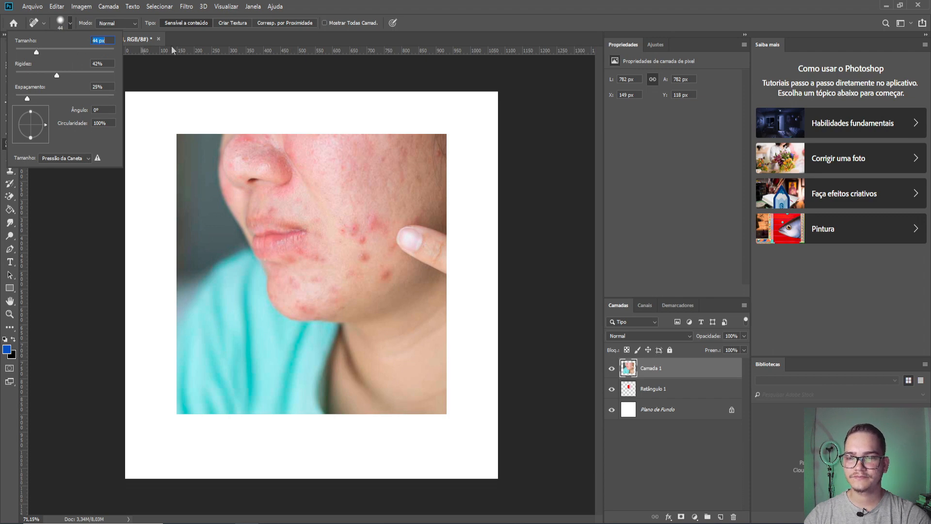
pyautogui.press('Return')
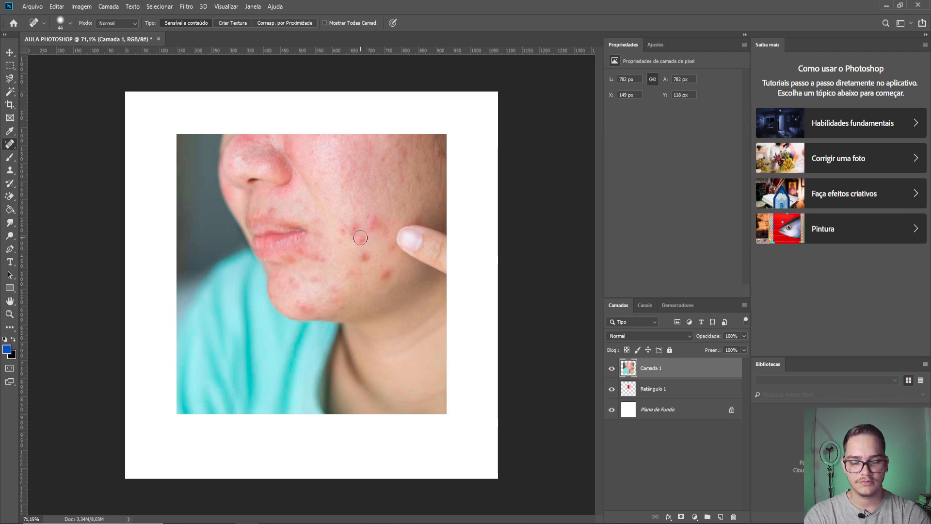
# Step: Enlarge the spot healing brush to 80 px, shrink it to 40 px and enlarge it again to 80 px
pyautogui.press(']')
pyautogui.press(']')
pyautogui.press(']')
pyautogui.press(']')
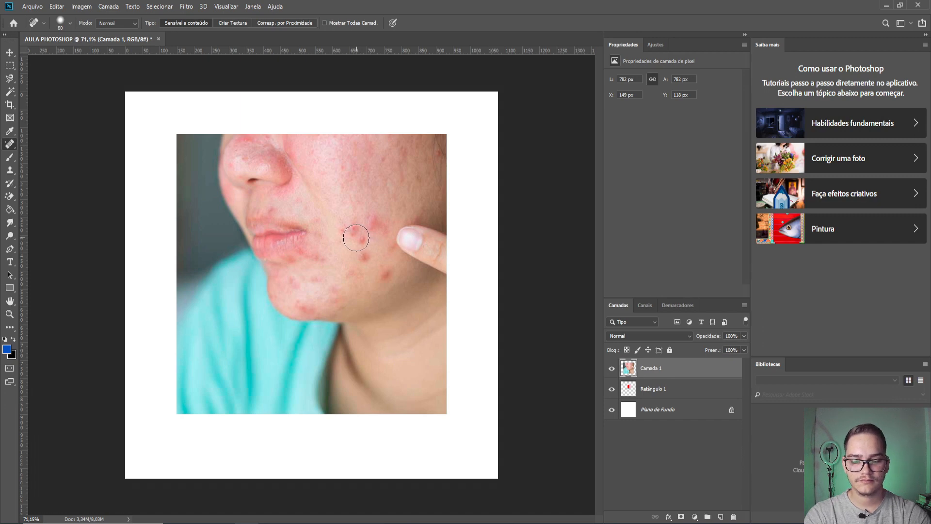
pyautogui.press('[')
pyautogui.press('[')
pyautogui.press('[')
pyautogui.press('[')
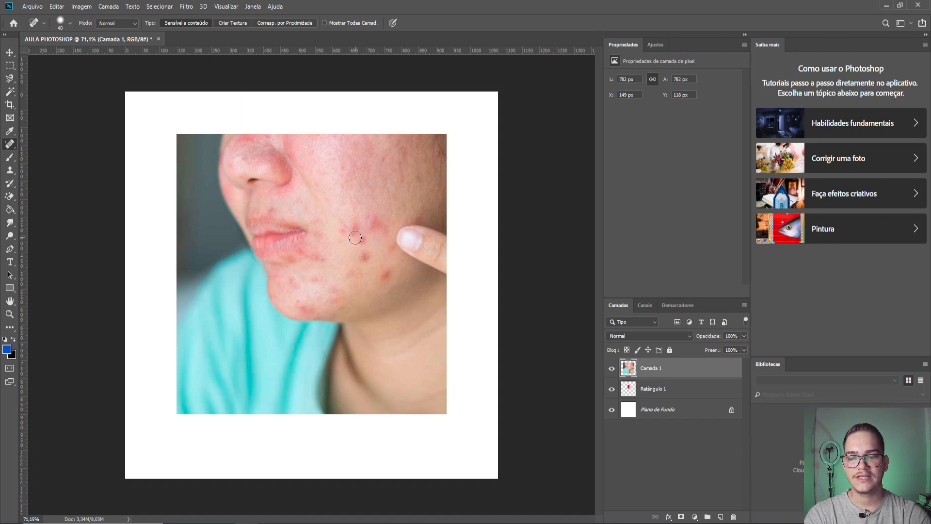
pyautogui.press(']')
pyautogui.press(']')
pyautogui.press(']')
pyautogui.press(']')
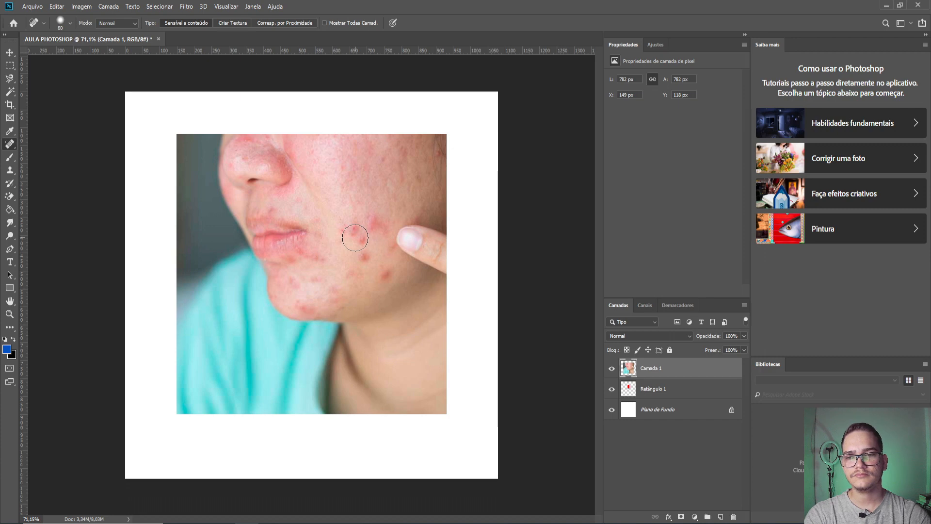
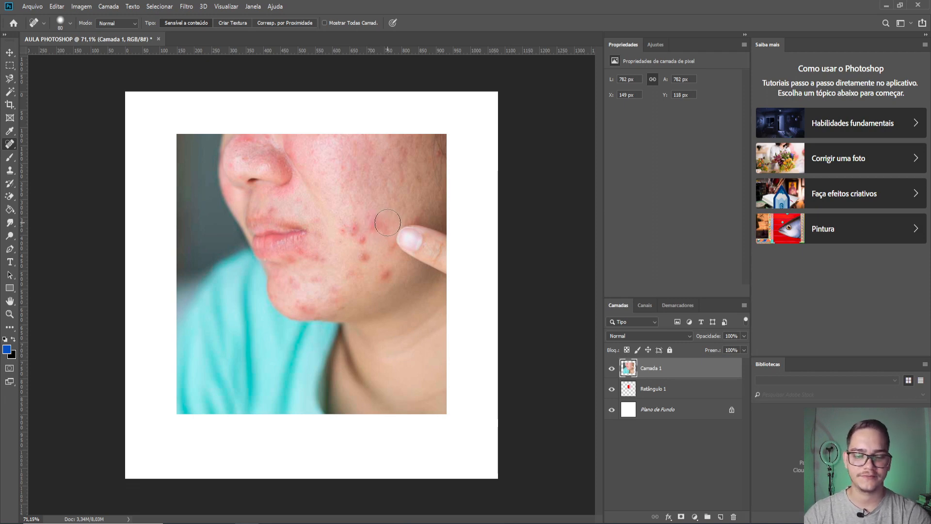
# Step: Reduce the spot healing brush to 60 px and remove the lowest cheek blemish, below the fingertip
pyautogui.press('[')
pyautogui.press('[')
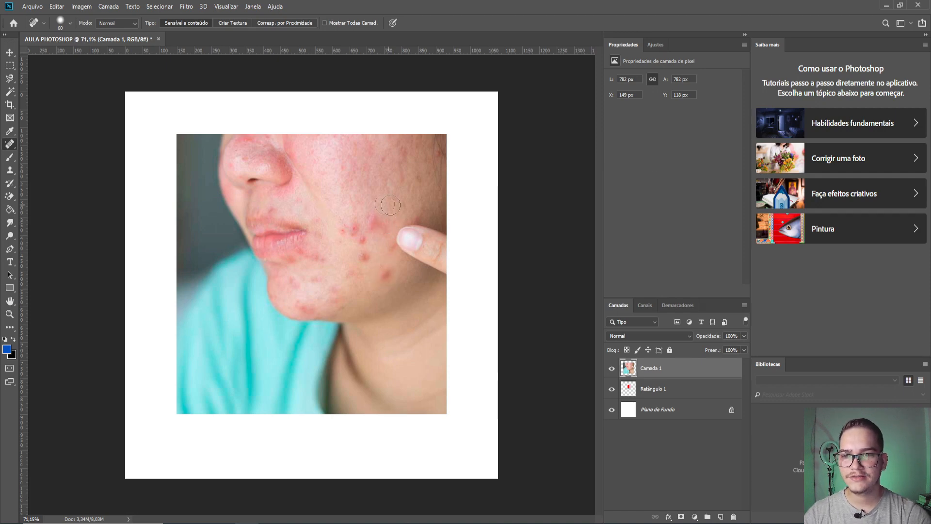
pyautogui.click(387, 272)
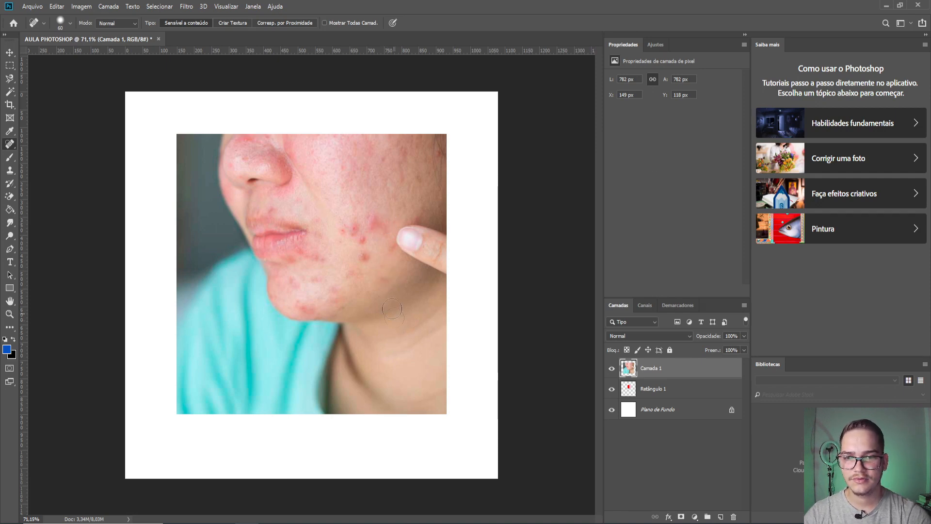
# Step: Remove the remaining blemishes on the cheek, beside the mouth and on the chin with the spot healing brush
pyautogui.click(362, 253)
pyautogui.click(363, 241)
pyautogui.click(355, 229)
pyautogui.click(344, 235)
pyautogui.click(372, 223)
pyautogui.click(346, 171)
pyautogui.click(318, 260)
pyautogui.click(350, 276)
pyautogui.click(339, 291)
pyautogui.click(308, 305)
pyautogui.click(296, 289)
pyautogui.click(311, 283)
pyautogui.click(341, 284)
pyautogui.click(436, 304)
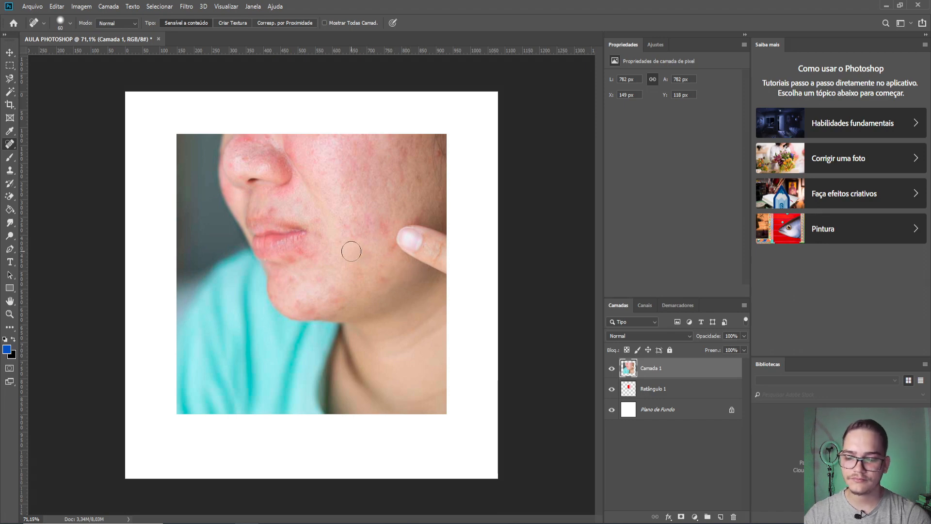
# Step: Undo the blemish repairs on the chin, around the mouth and on the cheek, keeping the first repair below the fingertip
pyautogui.hotkey('ctrl', 'z')
pyautogui.hotkey('ctrl', 'z')
pyautogui.hotkey('ctrl', 'z')
pyautogui.hotkey('ctrl', 'z')
pyautogui.hotkey('ctrl', 'z')
pyautogui.hotkey('ctrl', 'z')
pyautogui.hotkey('ctrl', 'z')
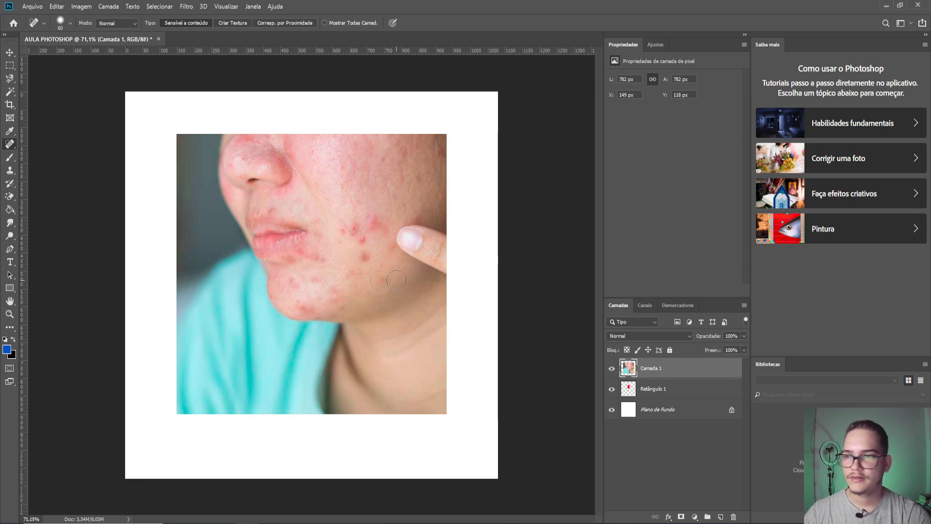
# Step: Choose Ferramenta Pincel de Recuperação and set its brush size to 32 px
pyautogui.rightClick(10, 143)
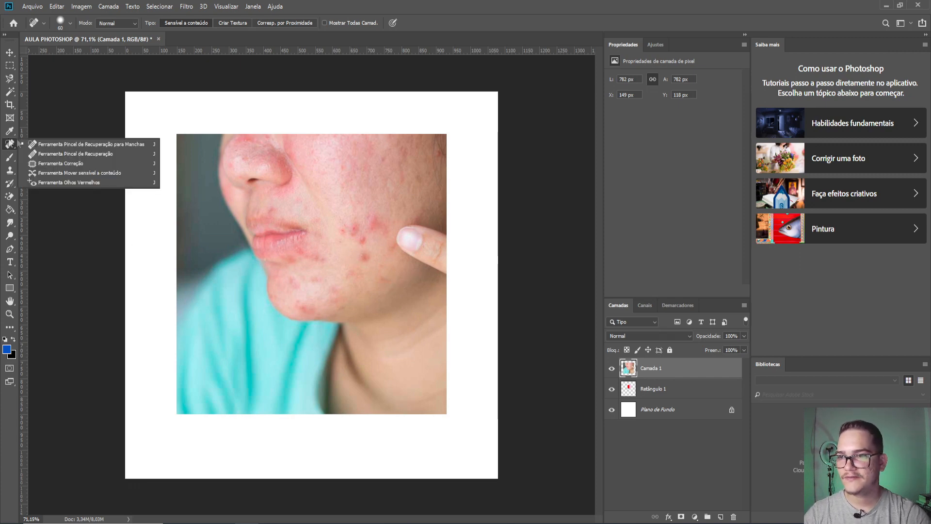
pyautogui.click(100, 155)
pyautogui.rightClick(381, 255)
pyautogui.moveTo(401, 274); pyautogui.dragTo(408, 275)
# Step: Try to repair a cheek blemish with Ferramenta Pincel de Recuperação without defining a source point
pyautogui.click(366, 258)
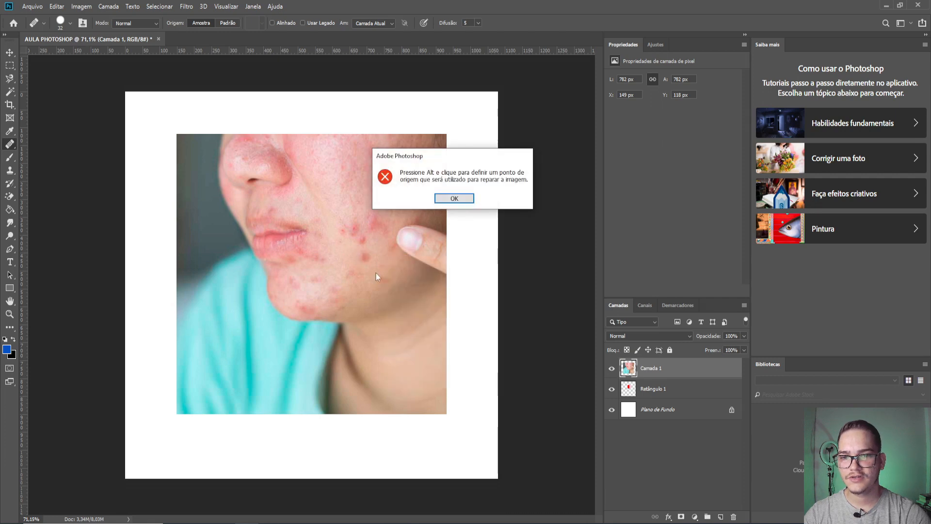
pyautogui.click(460, 200)
pyautogui.scroll(3, 377, 262)
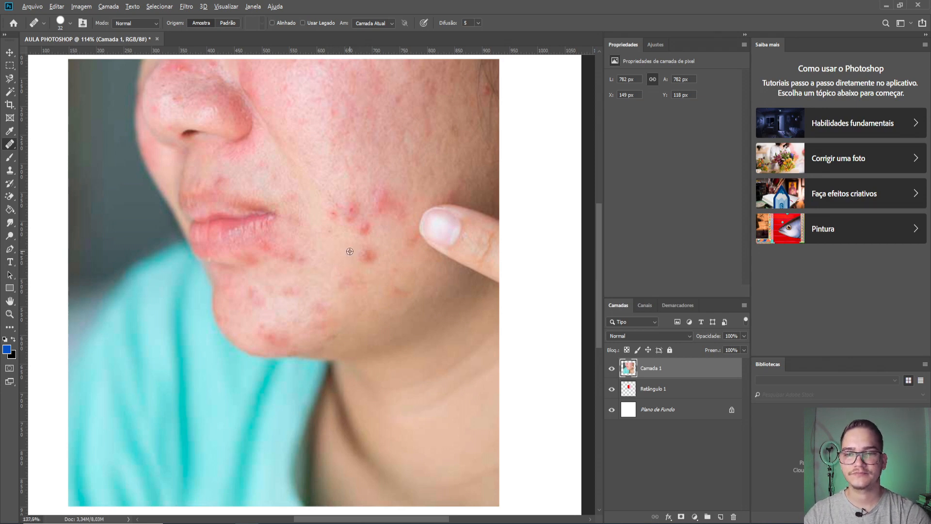
# Step: Set the healing brush size to 35 px and repair the lower cheek blemish using clean skin beside it as the source
pyautogui.scroll(2, 362, 268)
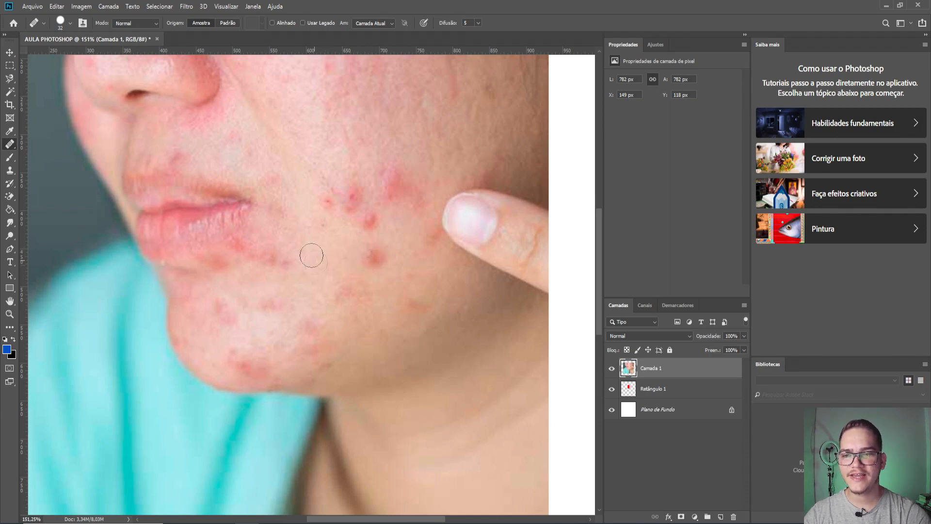
pyautogui.press(']')
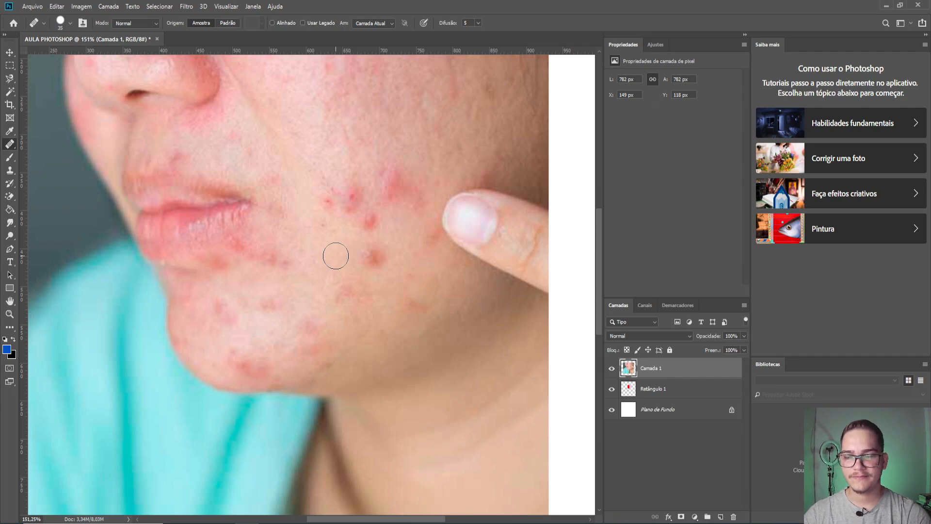
pyautogui.press('alt')
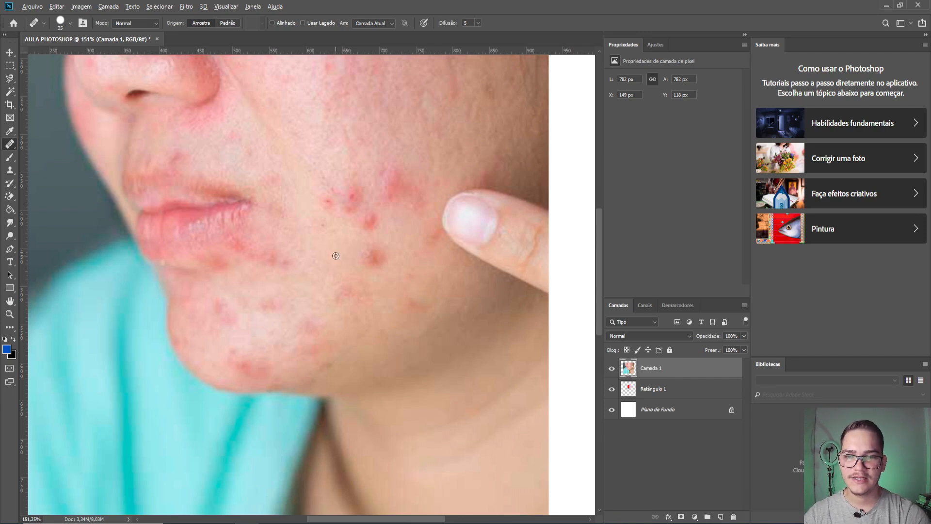
pyautogui.keyDown('alt'); pyautogui.click(335, 253); pyautogui.keyUp('alt')
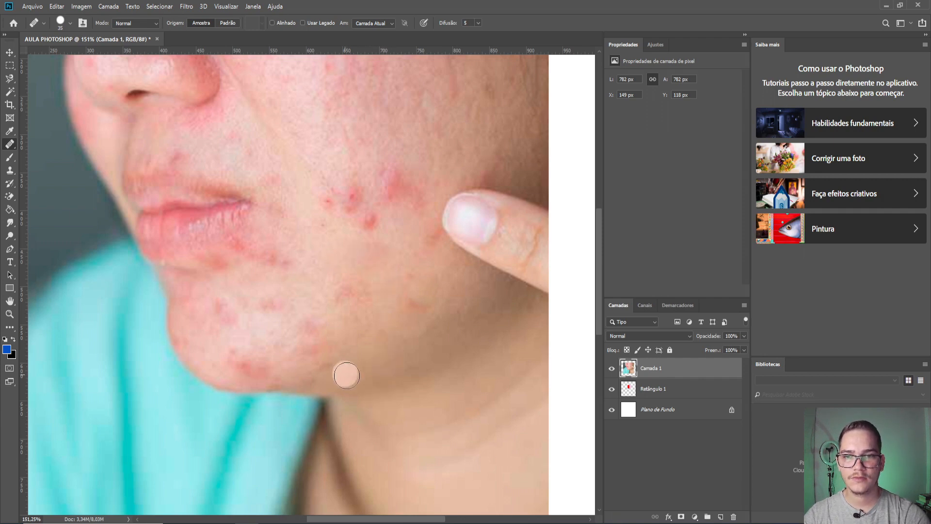
# Step: Repair the cluster of red blemishes on the cheek with the healing brush, sampling clean skin above and below them
pyautogui.keyDown('alt'); pyautogui.click(412, 147); pyautogui.keyUp('alt')
pyautogui.click(401, 177)
pyautogui.moveTo(389, 176)
pyautogui.mouseDown()
pyautogui.moveTo(406, 198)
pyautogui.moveTo(416, 193)
pyautogui.moveTo(408, 177)
pyautogui.moveTo(389, 173)
pyautogui.moveTo(382, 202)
pyautogui.mouseUp()
pyautogui.keyDown('alt'); pyautogui.click(360, 238); pyautogui.keyUp('alt')
pyautogui.click(373, 222)
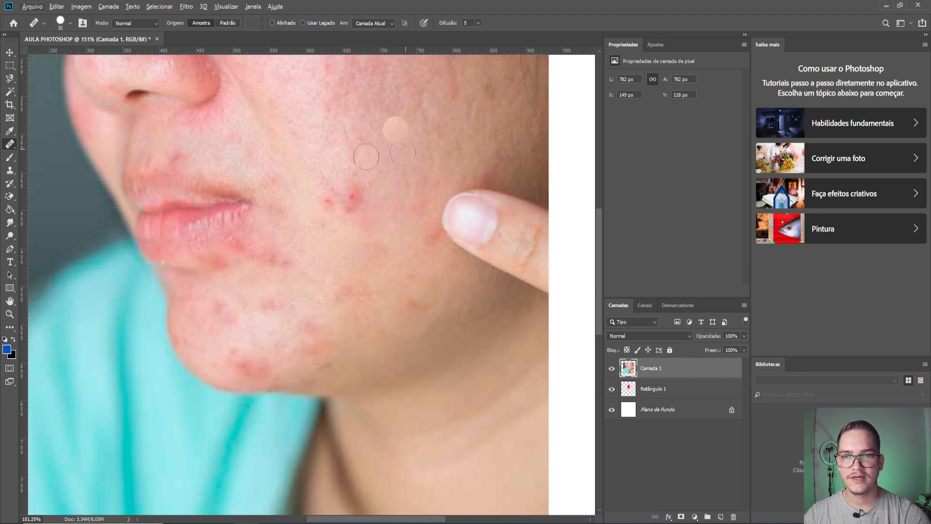
pyautogui.keyDown('alt'); pyautogui.click(379, 158); pyautogui.keyUp('alt')
pyautogui.click(353, 198)
pyautogui.click(326, 202)
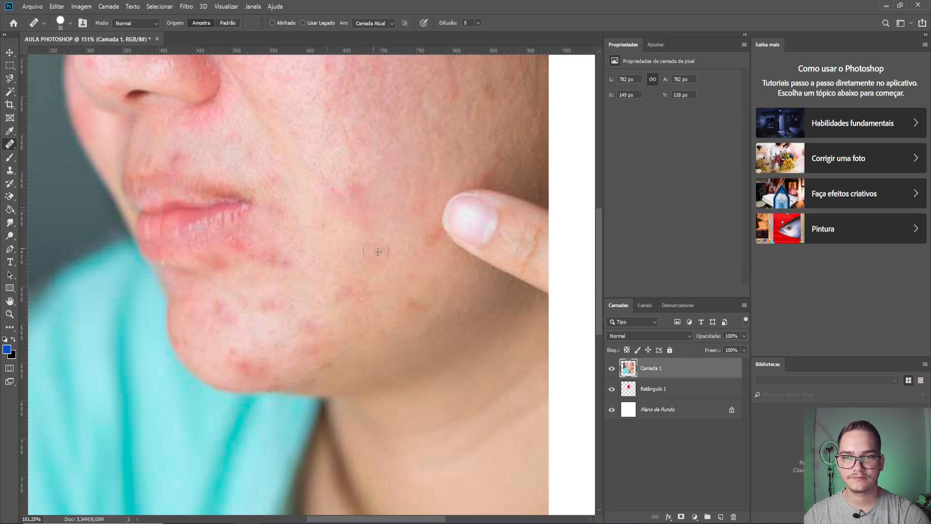
# Step: Undo the healing brush repairs on the cheek and the earlier repair below the fingertip
pyautogui.scroll(-7, 377, 250)
pyautogui.scroll(3, 333, 251)
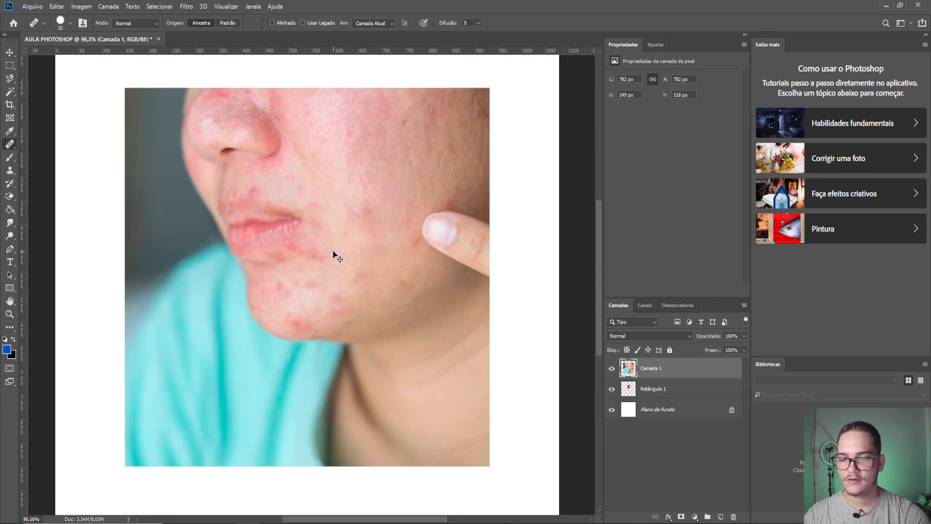
pyautogui.hscroll(1, 333, 252)
pyautogui.hotkey('ctrl', 'z')
pyautogui.hotkey('ctrl', 'z')
pyautogui.hotkey('ctrl', 'z')
pyautogui.hotkey('ctrl', 'z')
pyautogui.hotkey('ctrl', 'z')
pyautogui.hotkey('ctrl', 'z')
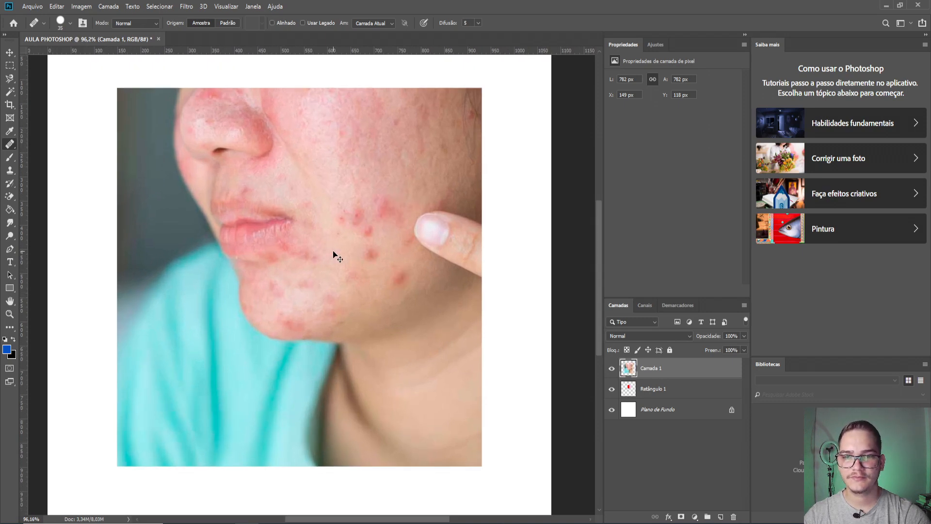
pyautogui.hotkey('ctrl', 'z')
pyautogui.hotkey('ctrl', 'shift', 'z')
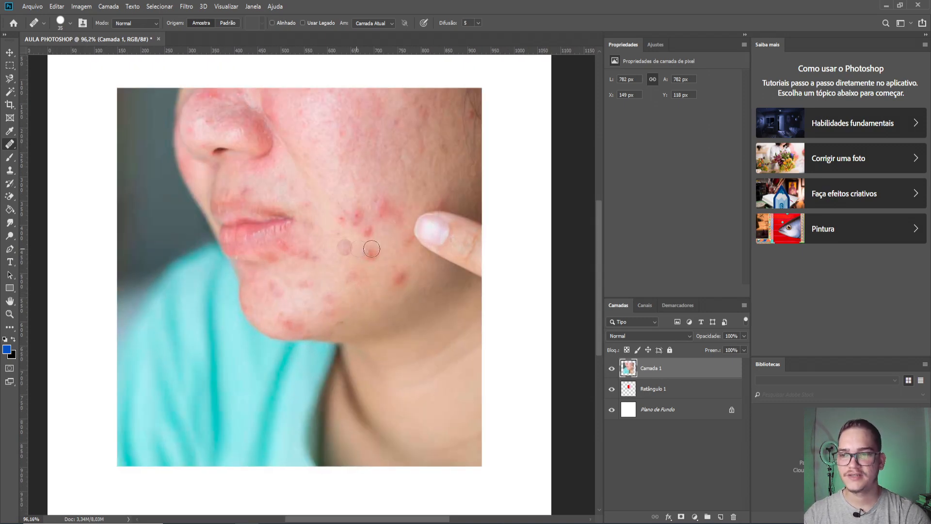
# Step: With Ferramenta Correção, patch the blemish below the fingertip using clean skin beside it, and clear the selection
pyautogui.rightClick(7, 145)
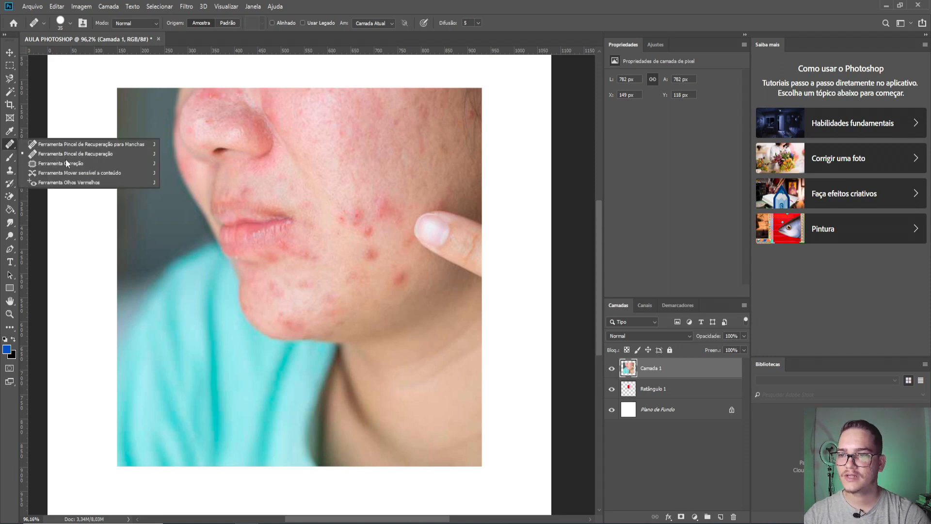
pyautogui.click(67, 163)
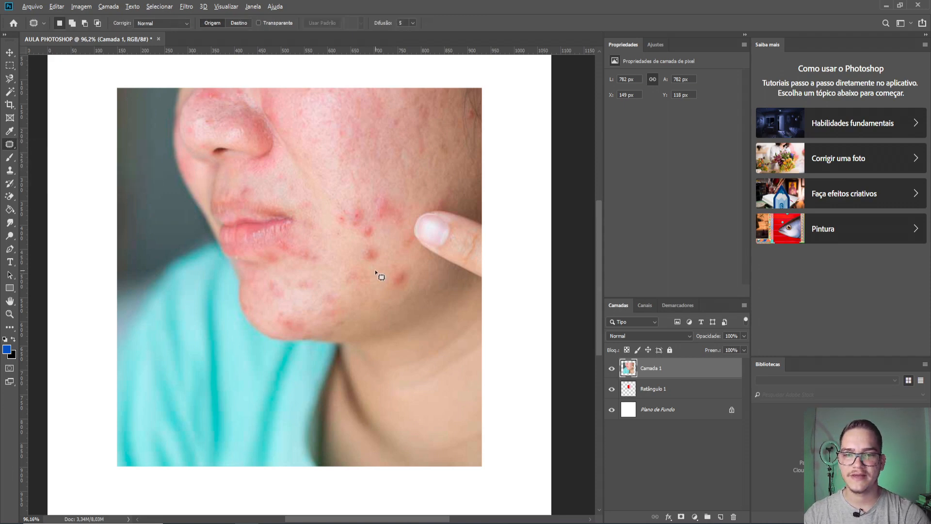
pyautogui.scroll(1, 375, 271)
pyautogui.scroll(1, 413, 270)
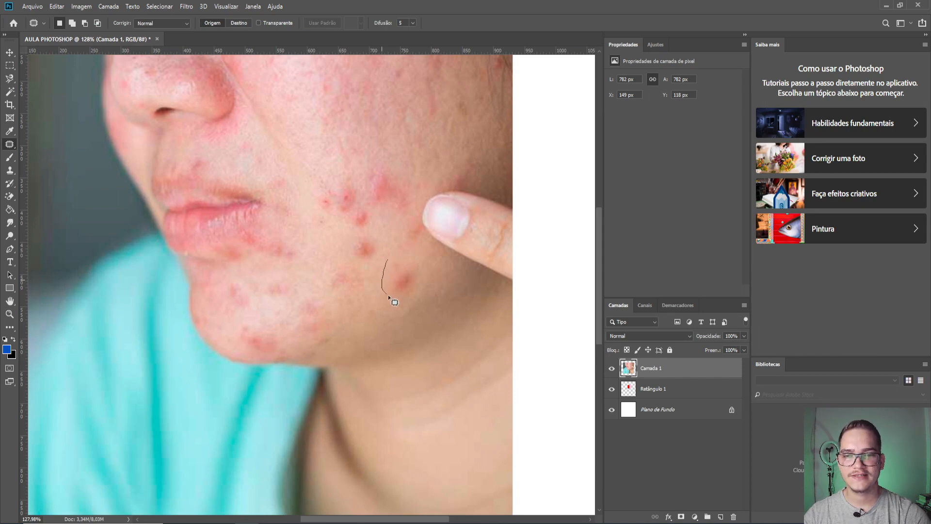
pyautogui.moveTo(415, 264); pyautogui.dragTo(385, 254)
pyautogui.moveTo(410, 283); pyautogui.dragTo(450, 297)
pyautogui.hotkey('ctrl', 'd')
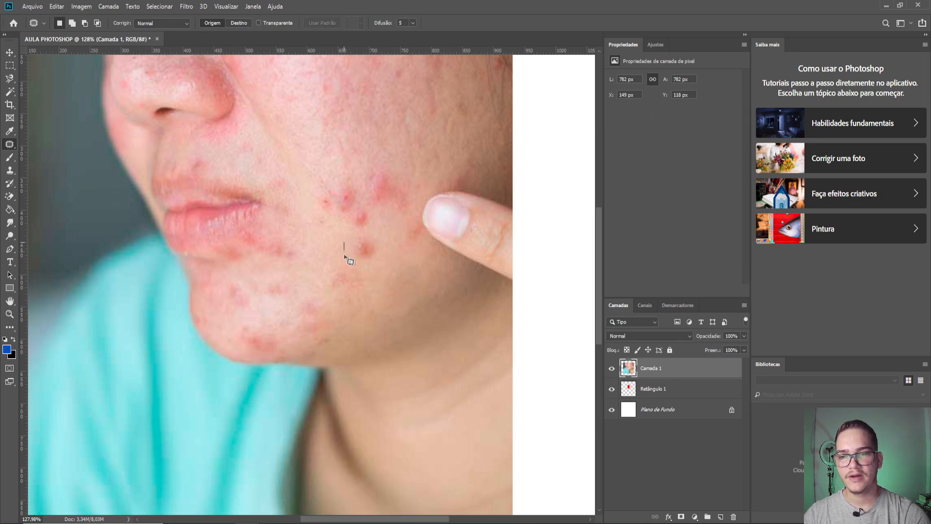
# Step: Patch the remaining red blemishes on the cheek with clean skin from nearby areas and clear the selection
pyautogui.moveTo(391, 246)
pyautogui.mouseDown()
pyautogui.moveTo(345, 239)
pyautogui.moveTo(325, 194)
pyautogui.moveTo(349, 233)
pyautogui.mouseUp()
pyautogui.moveTo(407, 227)
pyautogui.mouseDown()
pyautogui.moveTo(371, 160)
pyautogui.moveTo(318, 192)
pyautogui.moveTo(429, 320)
pyautogui.moveTo(431, 310)
pyautogui.mouseUp()
pyautogui.hotkey('ctrl', 'd')
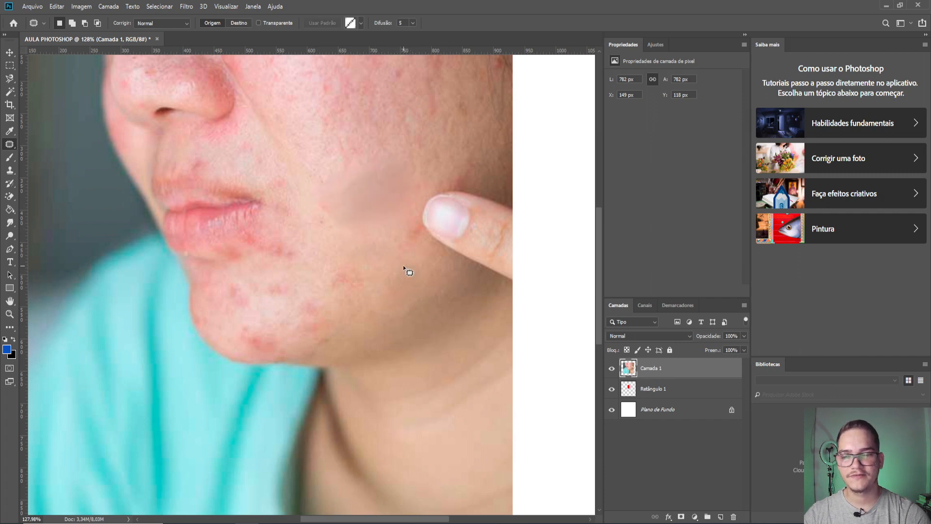
# Step: Patch the small dark mark on the upper cheek with clean surrounding skin and clear the selection
pyautogui.scroll(-3, 407, 267)
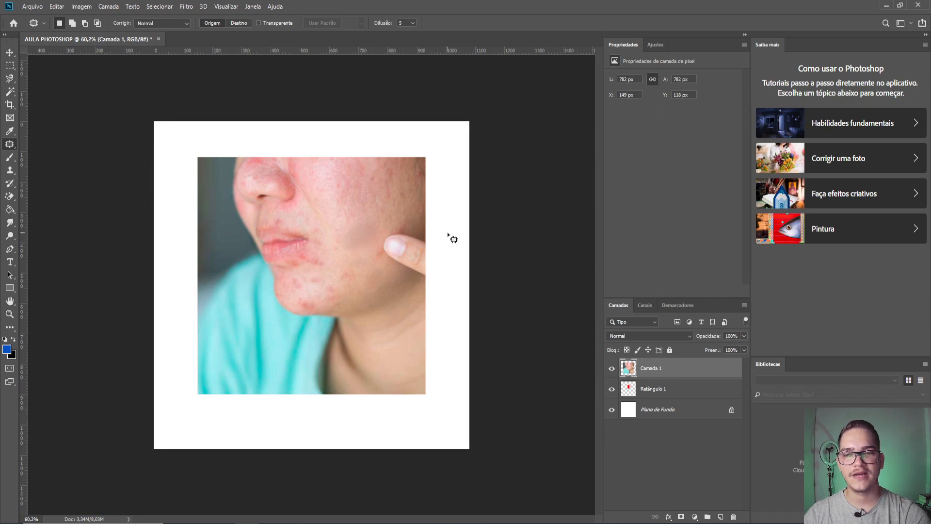
pyautogui.scroll(5, 472, 171)
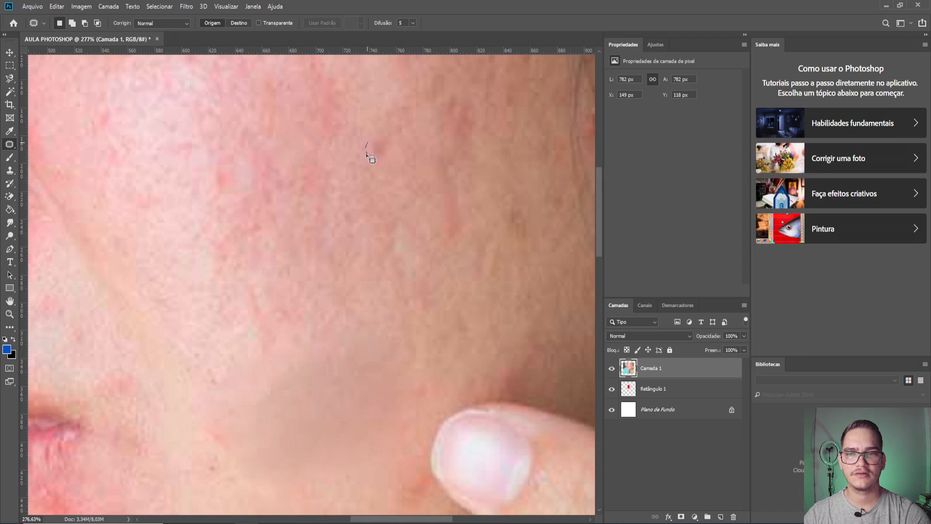
pyautogui.moveTo(369, 157)
pyautogui.mouseDown()
pyautogui.moveTo(395, 138)
pyautogui.moveTo(350, 406)
pyautogui.mouseUp()
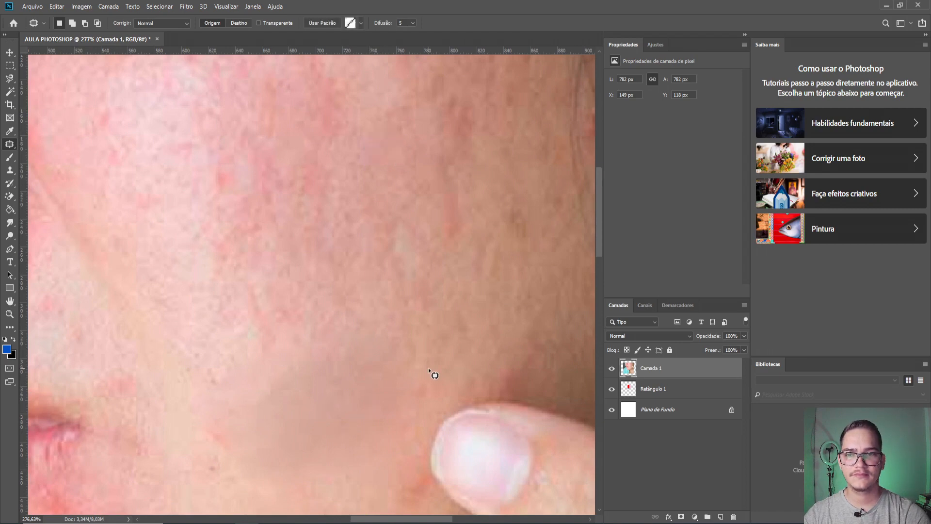
pyautogui.hotkey('ctrl', 'd')
pyautogui.scroll(-8, 430, 370)
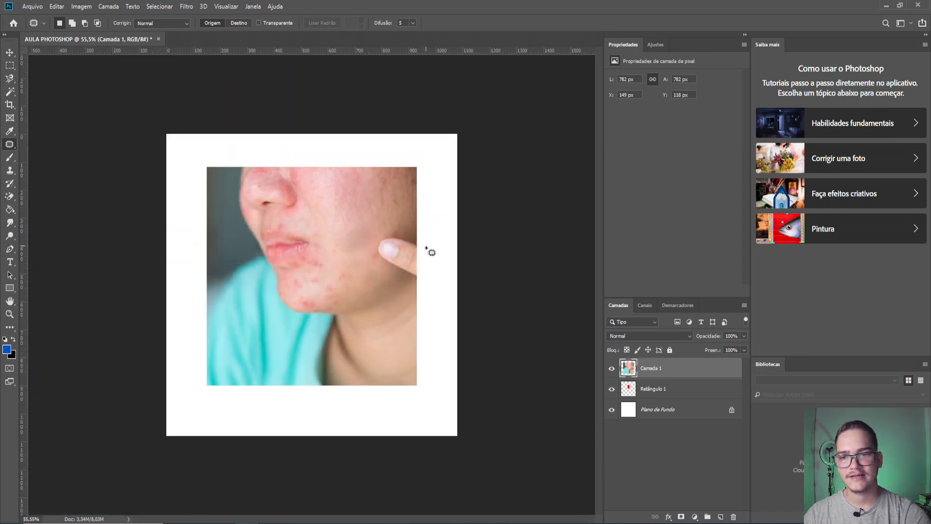
# Step: Undo the patches on the upper cheek and the cheek blemishes, keeping the first patch below the fingertip
pyautogui.hotkey('ctrl', 'z')
pyautogui.hotkey('ctrl', 'z')
pyautogui.hotkey('ctrl', 'z')
pyautogui.hotkey('ctrl', 'z')
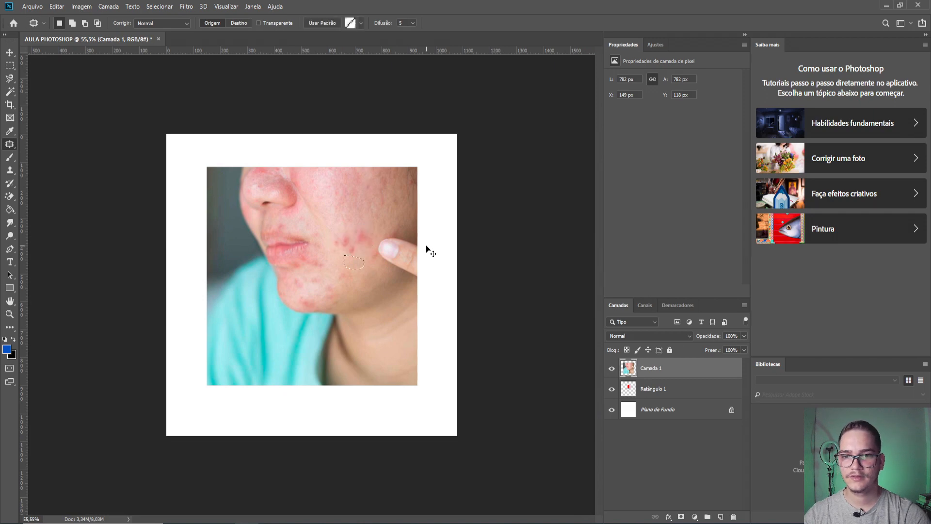
pyautogui.hotkey('ctrl', 'z')
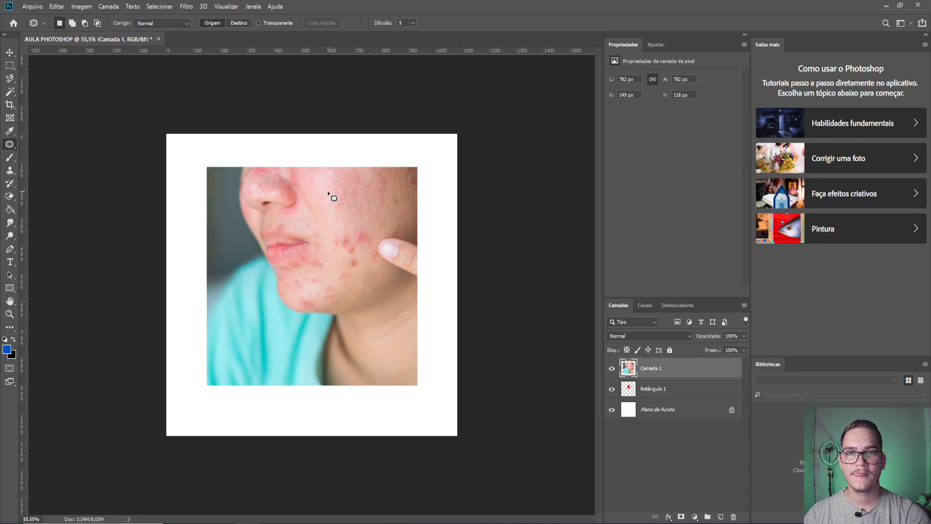
# Step: Choose Ferramenta Olhos Vermelhos and apply it over the red blemishes in the middle of the cheek
pyautogui.rightClick(13, 142)
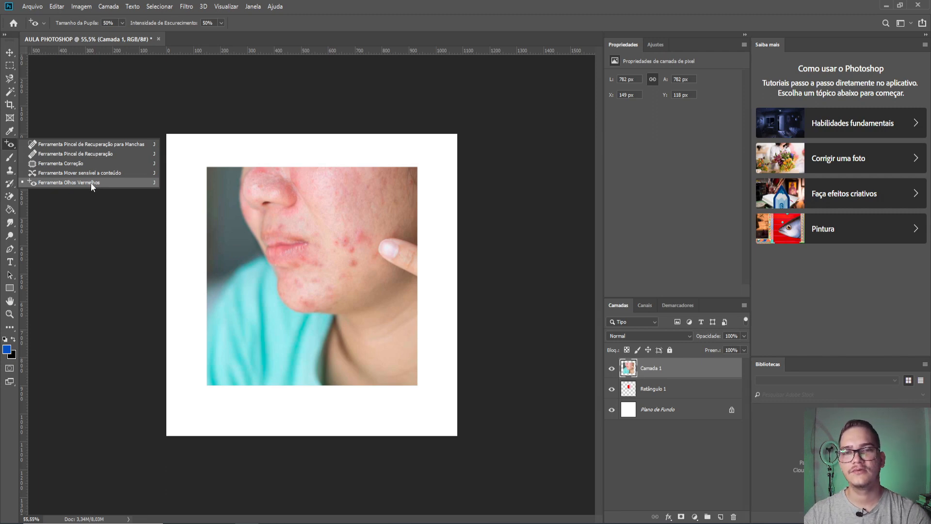
pyautogui.click(92, 182)
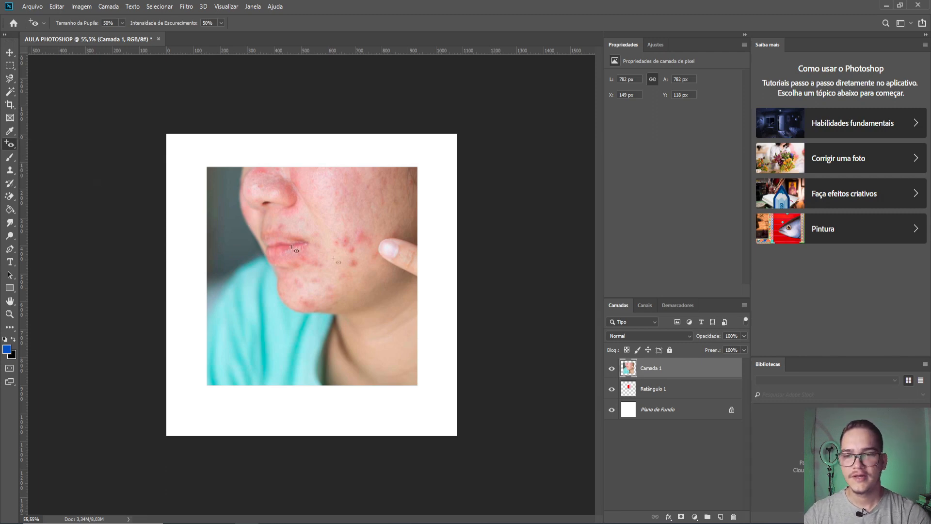
pyautogui.scroll(6, 347, 231)
pyautogui.scroll(3, 460, 196)
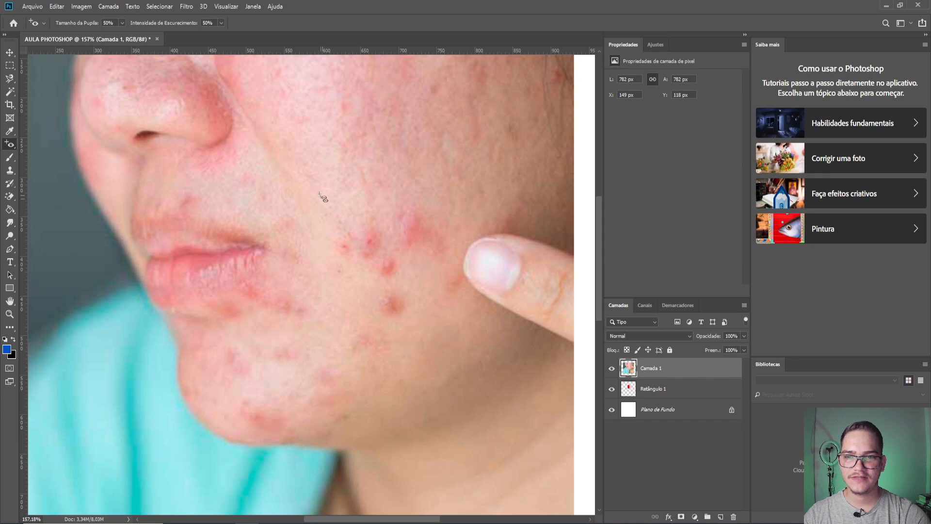
pyautogui.moveTo(314, 184); pyautogui.dragTo(460, 338)
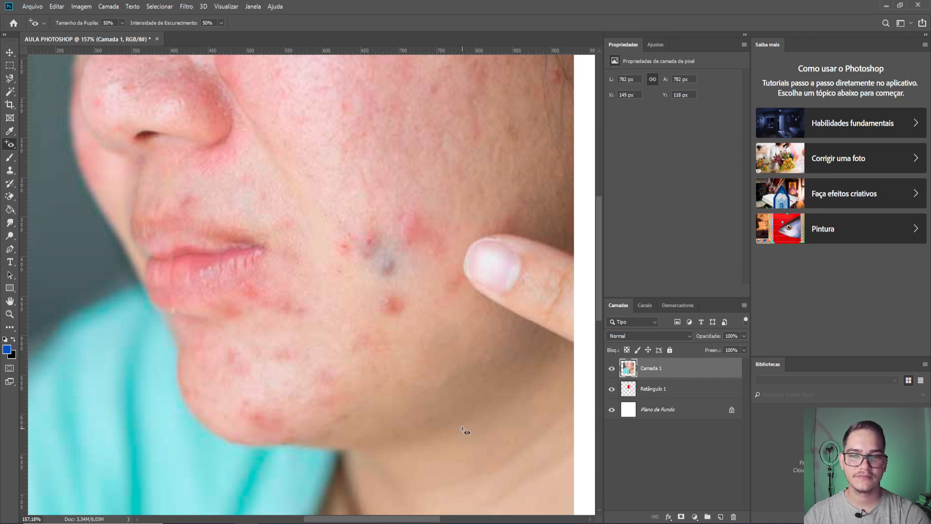
# Step: Apply the red-eye correction to further blemishes on the cheek, including the area below the main cluster
pyautogui.scroll(3, 440, 220)
pyautogui.moveTo(363, 198); pyautogui.dragTo(456, 275)
pyautogui.moveTo(361, 191); pyautogui.dragTo(419, 278)
pyautogui.scroll(-5, 433, 274)
pyautogui.scroll(3, 425, 377)
pyautogui.moveTo(380, 353); pyautogui.dragTo(457, 438)
pyautogui.scroll(-3, 412, 330)
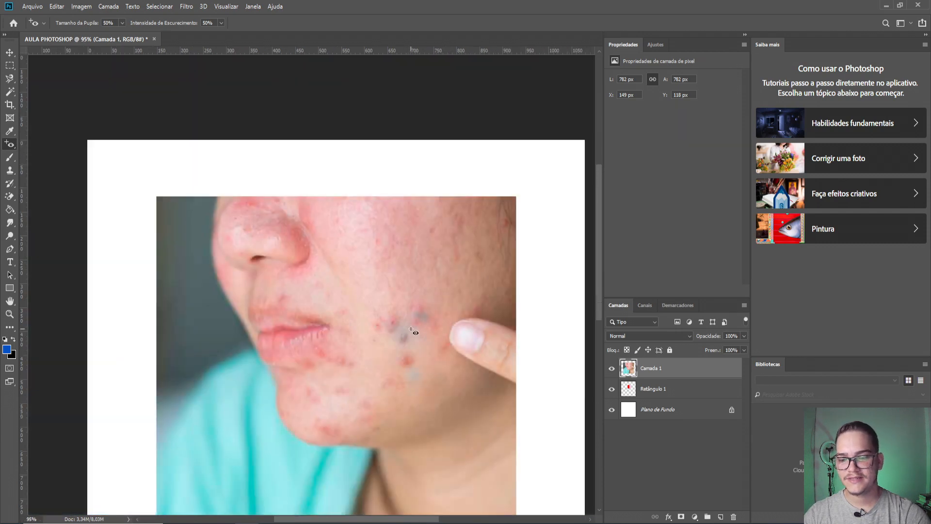
# Step: Undo the red-eye corrections on the cheek
pyautogui.hotkey('ctrl', 'z')
pyautogui.hotkey('ctrl', 'z')
pyautogui.hotkey('ctrl', 'z')
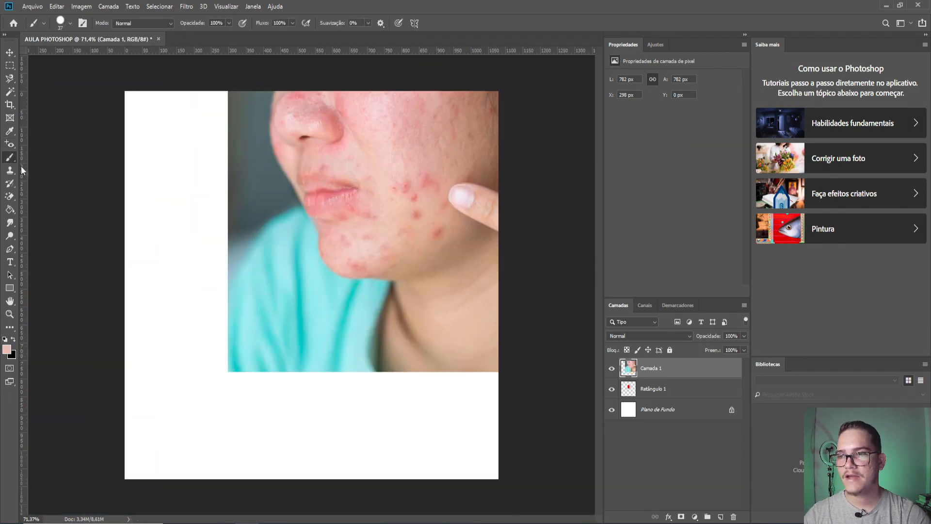
# Step: Choose Ferramenta Pincel and apply the Redondo macio brush preset
pyautogui.rightClick(15, 163)
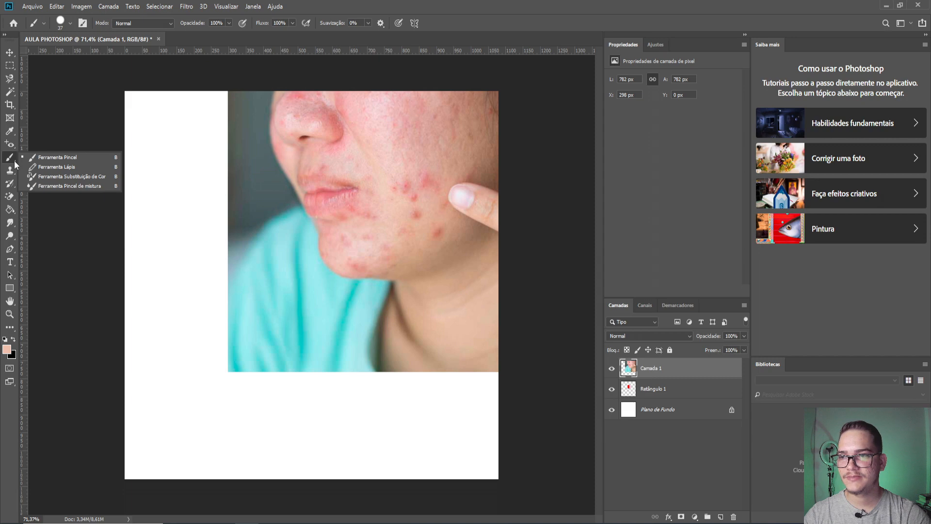
pyautogui.click(87, 160)
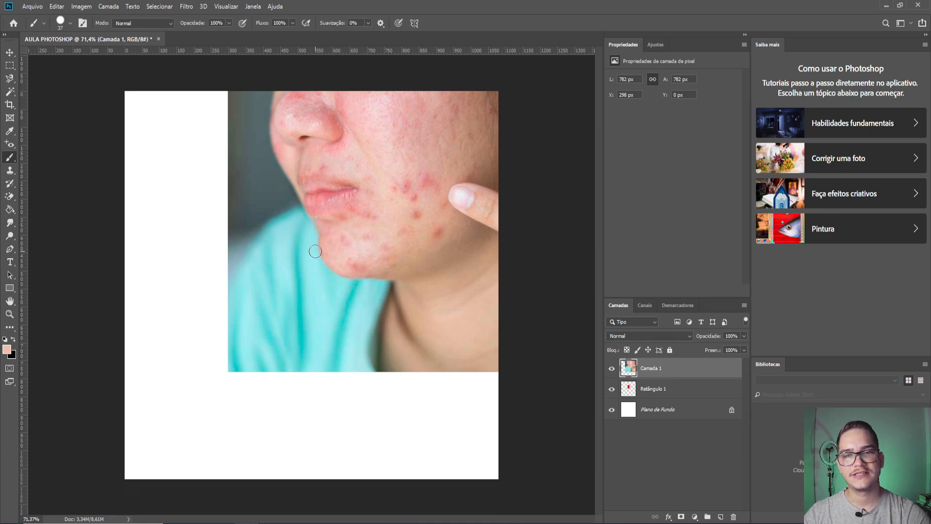
pyautogui.rightClick(367, 244)
pyautogui.doubleClick(418, 341)
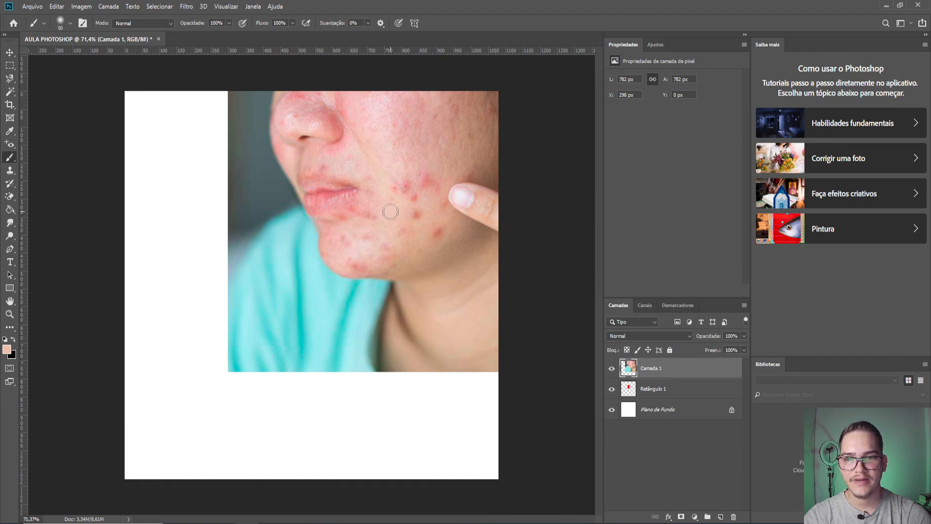
# Step: Enlarge the soft round brush to 100 px
pyautogui.press(']')
pyautogui.press(']')
pyautogui.press(']')
pyautogui.press(']')
pyautogui.press(']')
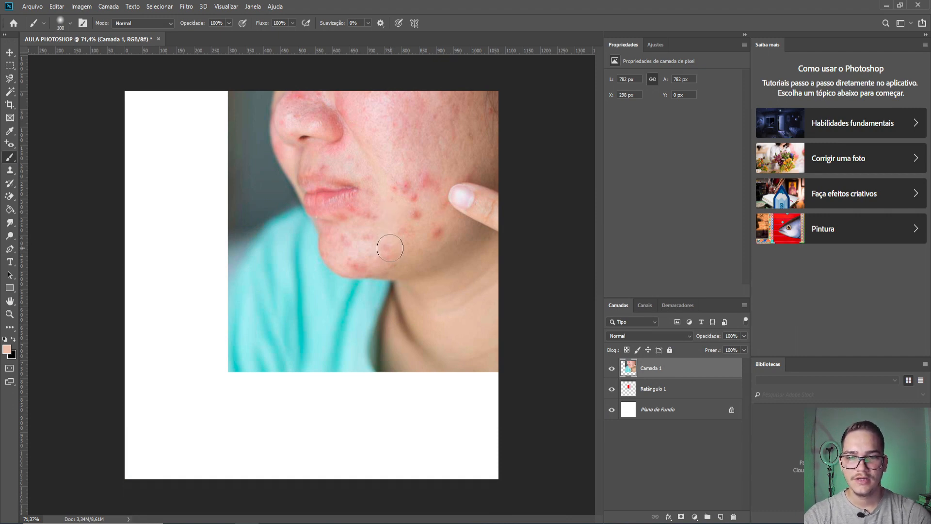
# Step: Set the brush size to 145 px, try changing its hardness, and pick a tip from the brush presets
pyautogui.rightClick(394, 241)
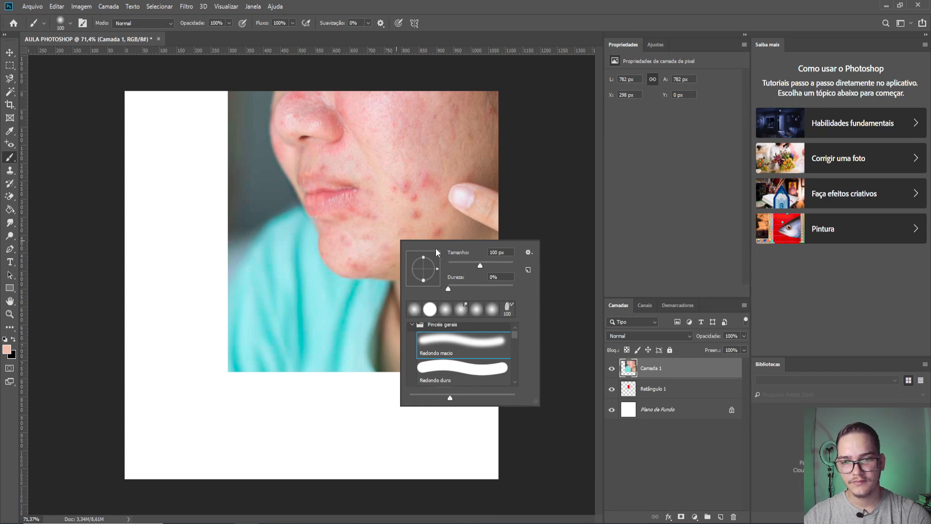
pyautogui.moveTo(456, 252)
pyautogui.mouseDown()
pyautogui.moveTo(475, 242)
pyautogui.moveTo(465, 244)
pyautogui.mouseUp()
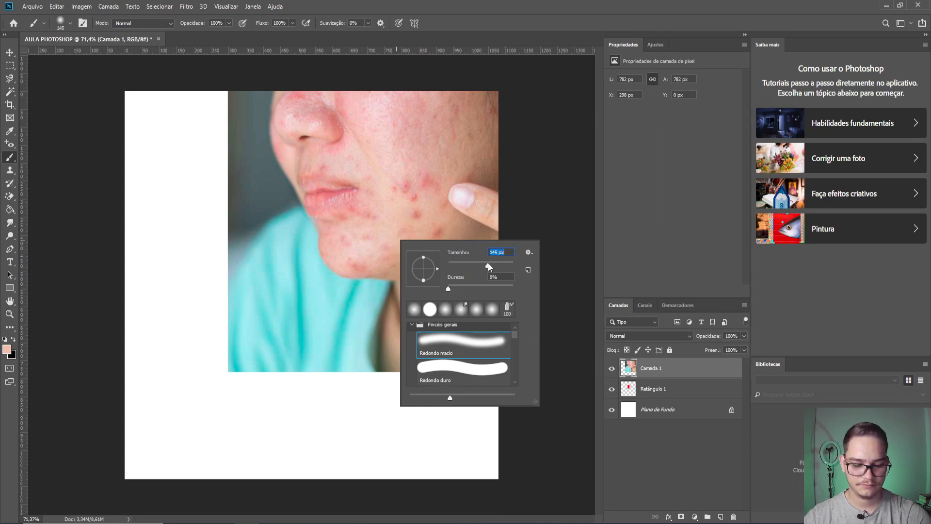
pyautogui.moveTo(448, 289); pyautogui.dragTo(488, 290)
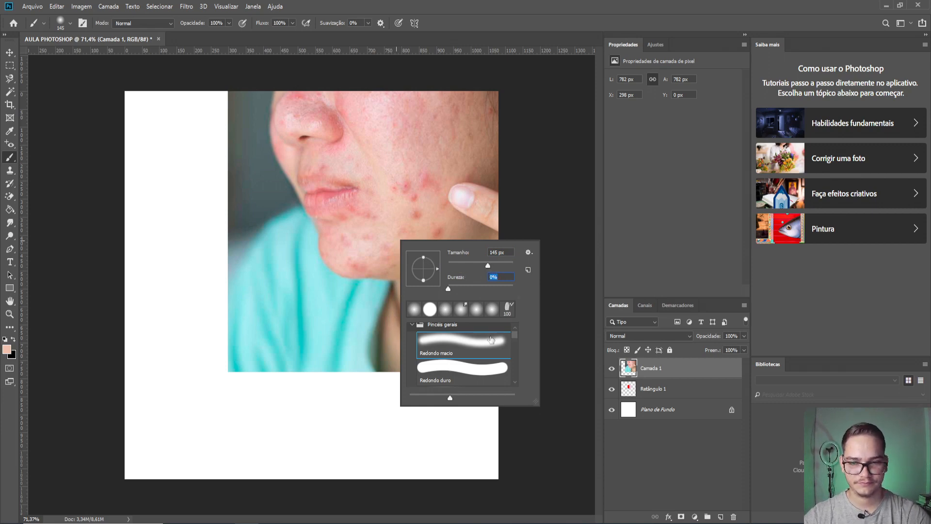
pyautogui.moveTo(513, 337); pyautogui.dragTo(515, 368)
pyautogui.click(489, 362)
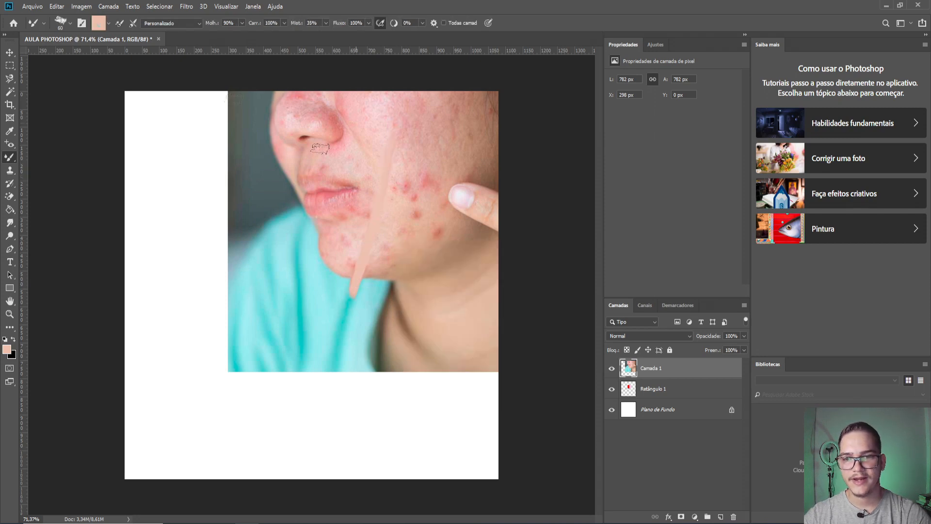
# Step: Undo the last brush stroke on the face photo and set the foreground colour to bright red
pyautogui.hotkey('ctrl', 'z')
pyautogui.click(7, 349)
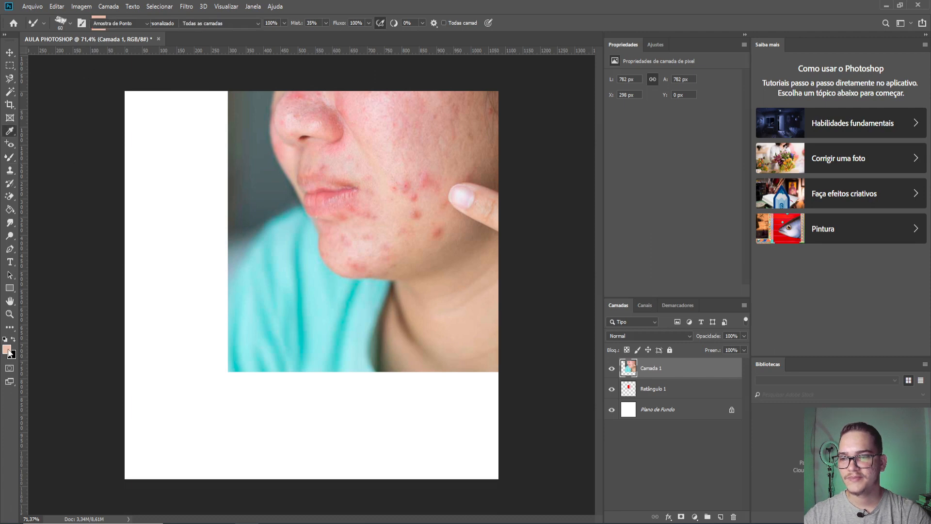
pyautogui.click(767, 258)
pyautogui.click(801, 219)
pyautogui.click(780, 222)
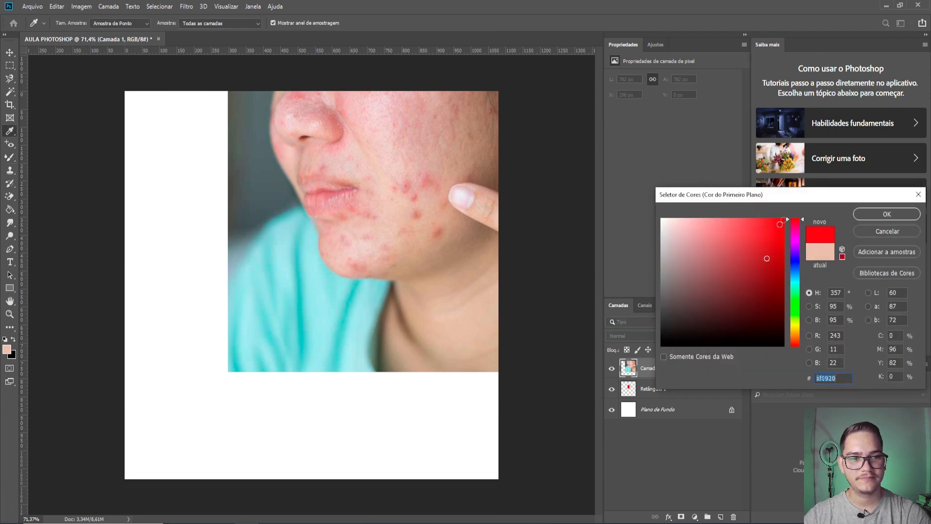
pyautogui.click(886, 214)
# Step: Paint three red strokes across the cheek and neck with the Mixer Brush
pyautogui.moveTo(431, 128)
pyautogui.mouseDown()
pyautogui.moveTo(365, 267)
pyautogui.moveTo(343, 291)
pyautogui.mouseUp()
pyautogui.moveTo(393, 115); pyautogui.dragTo(398, 309)
pyautogui.moveTo(457, 334); pyautogui.dragTo(411, 167)
# Step: Pick another brush preset and smudge the photo from the nose and lips down over the chin and shirt
pyautogui.rightClick(346, 240)
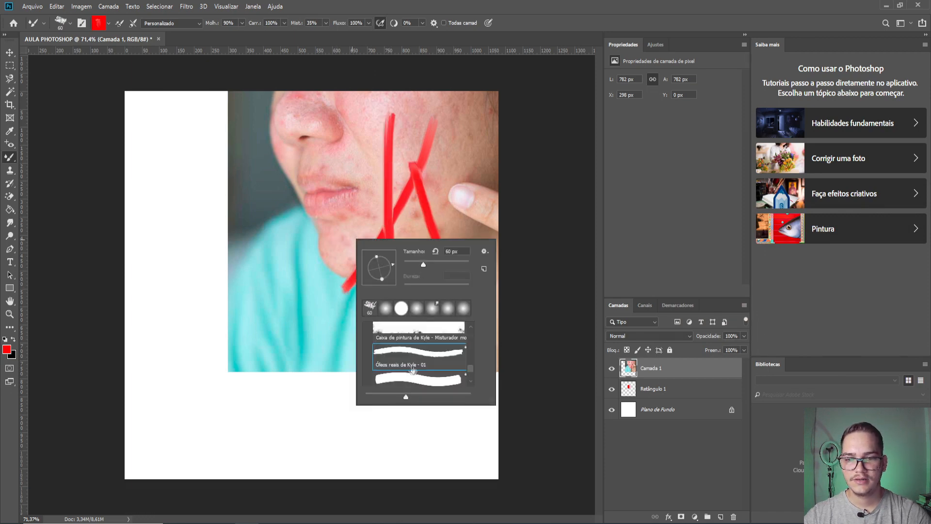
pyautogui.click(418, 332)
pyautogui.moveTo(347, 143); pyautogui.dragTo(287, 277)
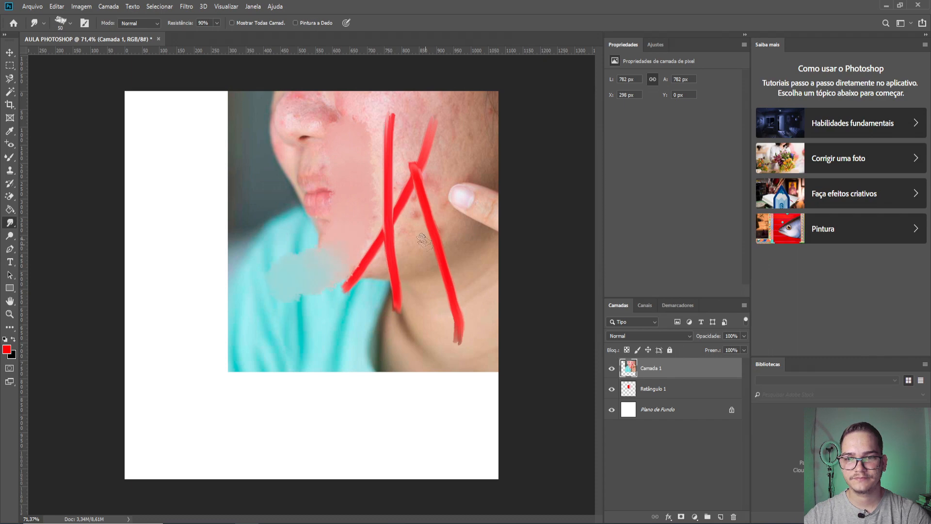
pyautogui.rightClick(425, 247)
pyautogui.click(495, 223)
pyautogui.moveTo(474, 125)
pyautogui.mouseDown()
pyautogui.moveTo(448, 253)
pyautogui.moveTo(404, 277)
pyautogui.mouseUp()
# Step: Undo the smudging and all the red strokes on the face photo
pyautogui.hotkey('ctrl', 'z')
pyautogui.hotkey('ctrl', 'z')
pyautogui.hotkey('ctrl', 'z')
pyautogui.hotkey('ctrl', 'z')
pyautogui.hotkey('ctrl', 'z')
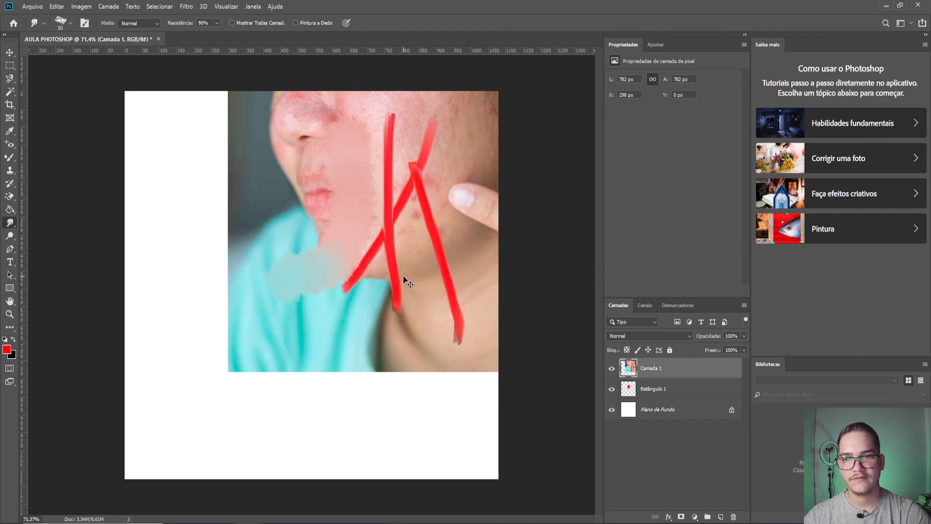
pyautogui.hotkey('ctrl', 'z')
pyautogui.hotkey('ctrl', 'z')
pyautogui.hotkey('ctrl', 'z')
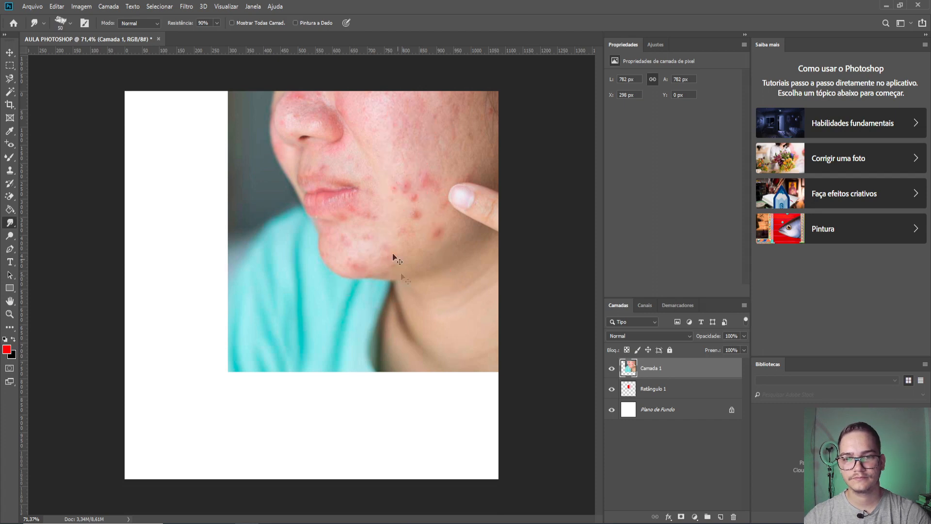
# Step: Choose the Redondo duro preset and activate the Brush tool at 125 px
pyautogui.rightClick(400, 273)
pyautogui.moveTo(502, 350); pyautogui.dragTo(501, 322)
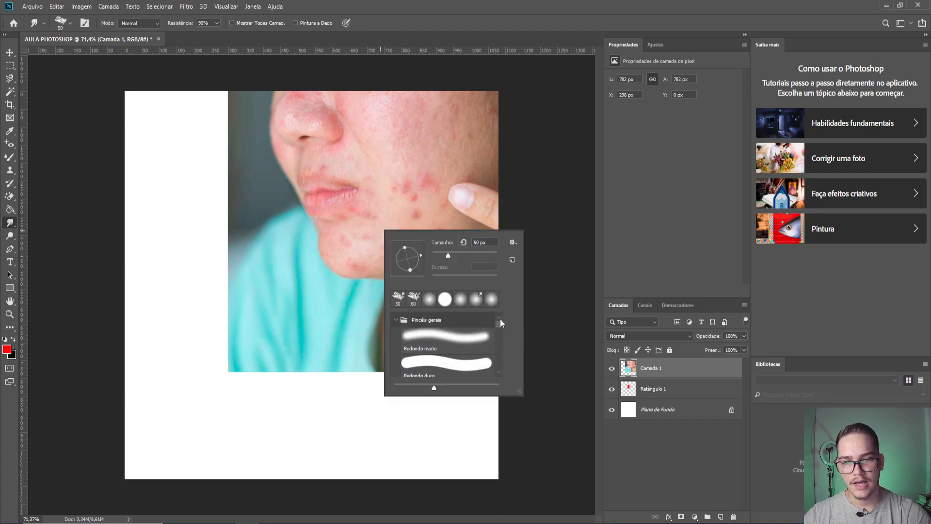
pyautogui.click(436, 339)
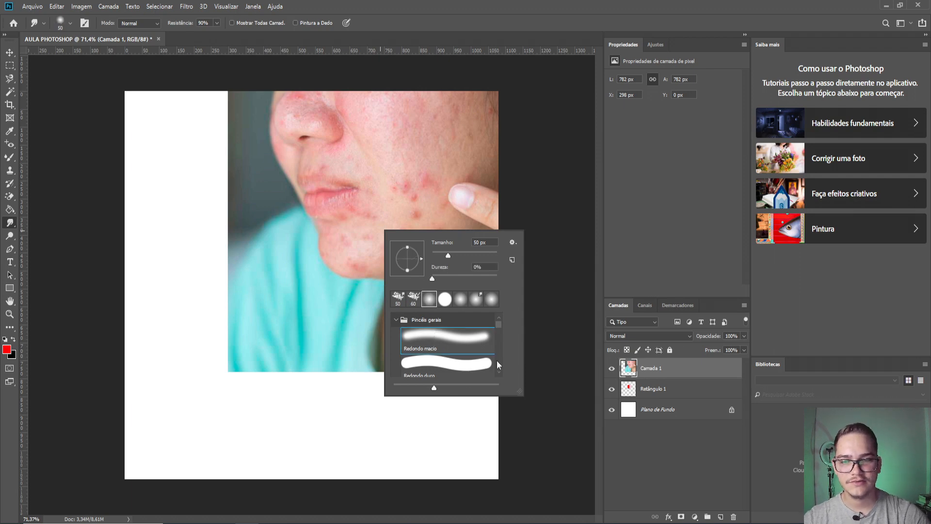
pyautogui.click(441, 370)
pyautogui.press('b')
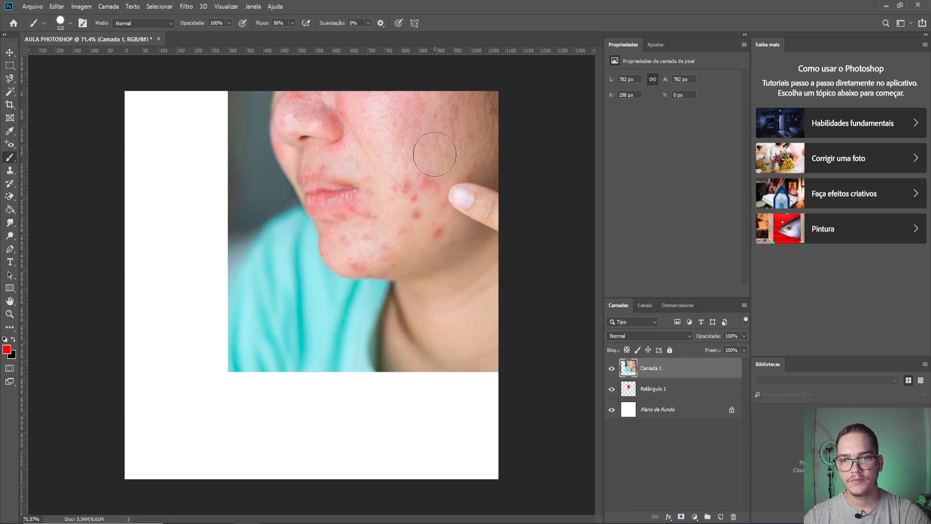
# Step: Paint thick red strokes over the photo with Redondo duro and soft ones with Redondo macio to compare both tips
pyautogui.moveTo(450, 124)
pyautogui.mouseDown()
pyautogui.moveTo(396, 195)
pyautogui.moveTo(363, 292)
pyautogui.mouseUp()
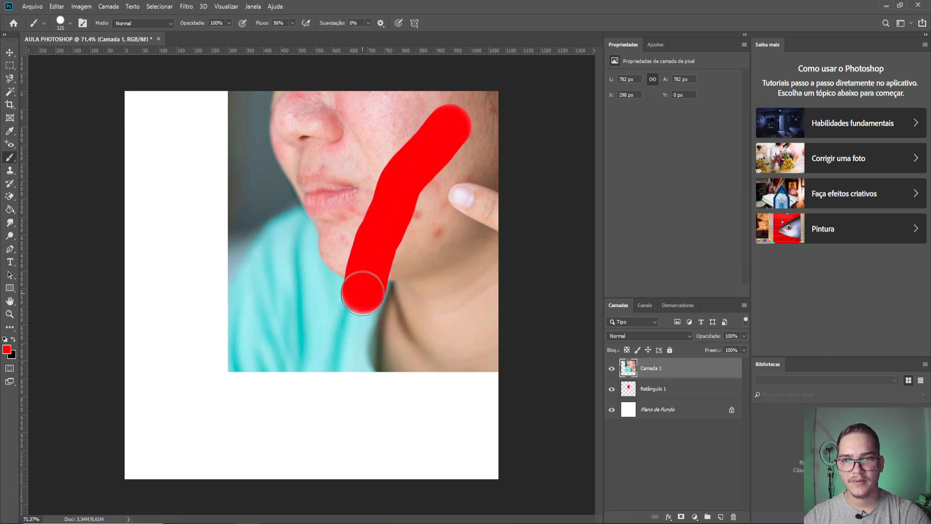
pyautogui.rightClick(373, 221)
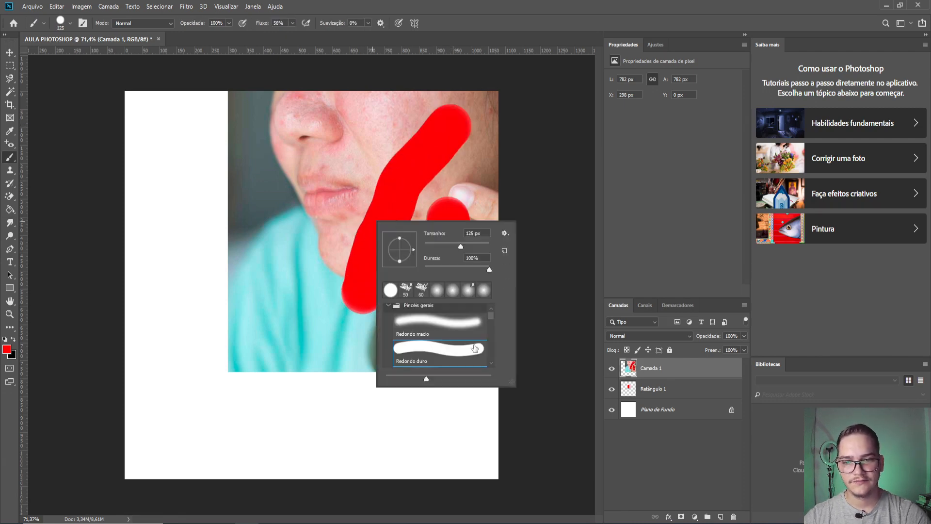
pyautogui.click(453, 323)
pyautogui.moveTo(380, 109)
pyautogui.mouseDown()
pyautogui.moveTo(330, 213)
pyautogui.moveTo(303, 326)
pyautogui.mouseUp()
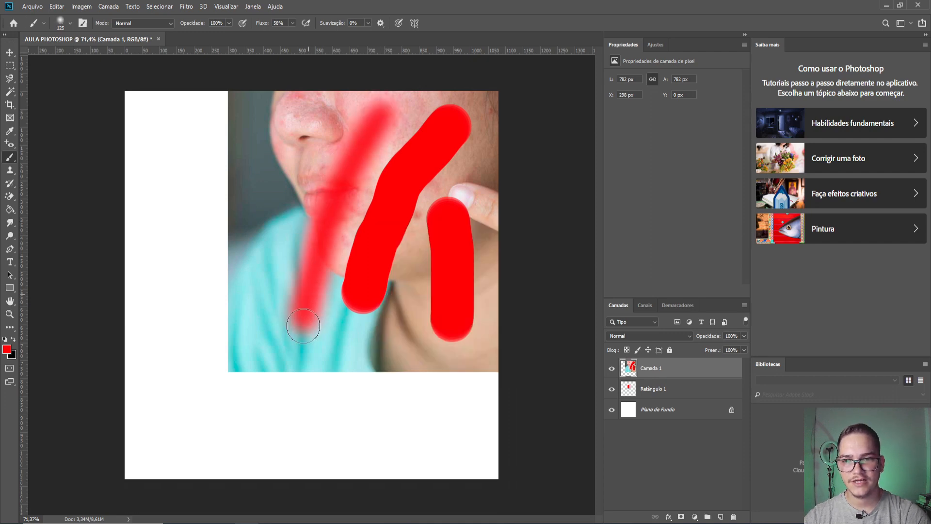
pyautogui.moveTo(311, 125)
pyautogui.mouseDown()
pyautogui.moveTo(279, 272)
pyautogui.moveTo(270, 371)
pyautogui.mouseUp()
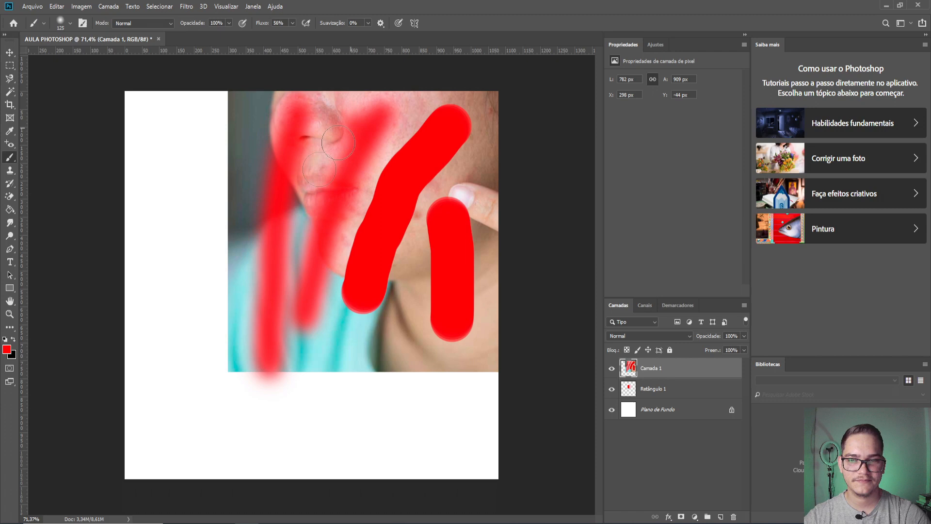
pyautogui.moveTo(491, 365)
pyautogui.mouseDown()
pyautogui.moveTo(232, 366)
pyautogui.moveTo(249, 61)
pyautogui.mouseUp()
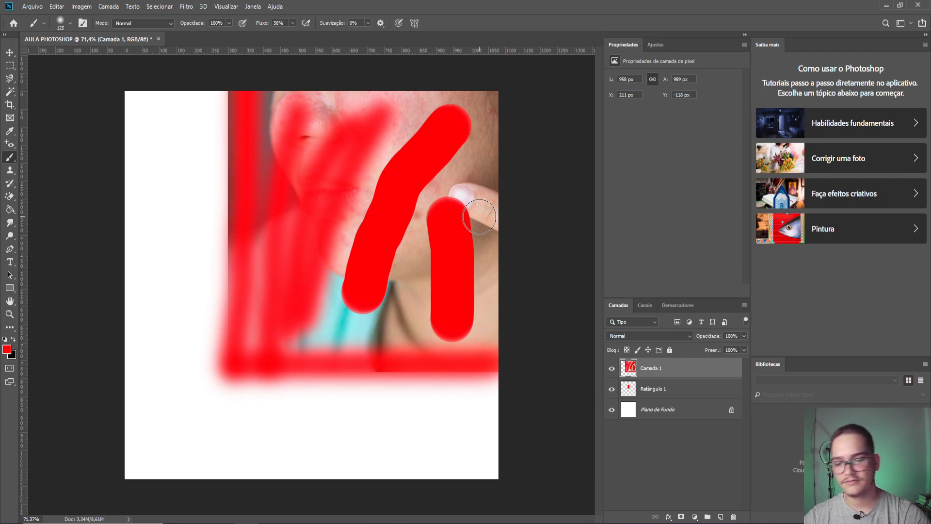
# Step: Undo all the hard and soft red strokes painted over the face photo
pyautogui.hotkey('ctrl', 'z')
pyautogui.hotkey('ctrl', 'z')
pyautogui.hotkey('ctrl', 'z')
pyautogui.hotkey('ctrl', 'z')
pyautogui.hotkey('ctrl', 'z')
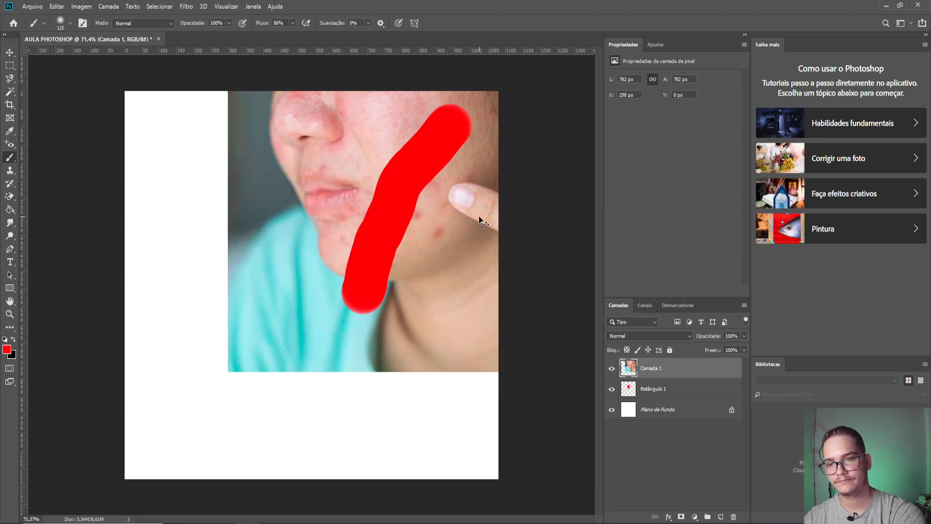
pyautogui.hotkey('ctrl', 'z')
# Step: Activate the Clone Stamp tool for retouching the blemishes on the cheek
pyautogui.click(11, 171)
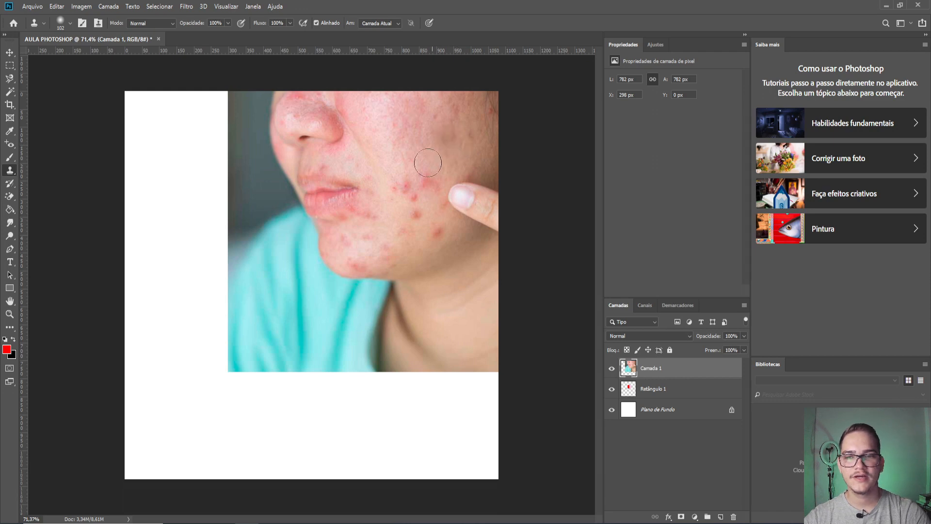
pyautogui.scroll(2, 422, 153)
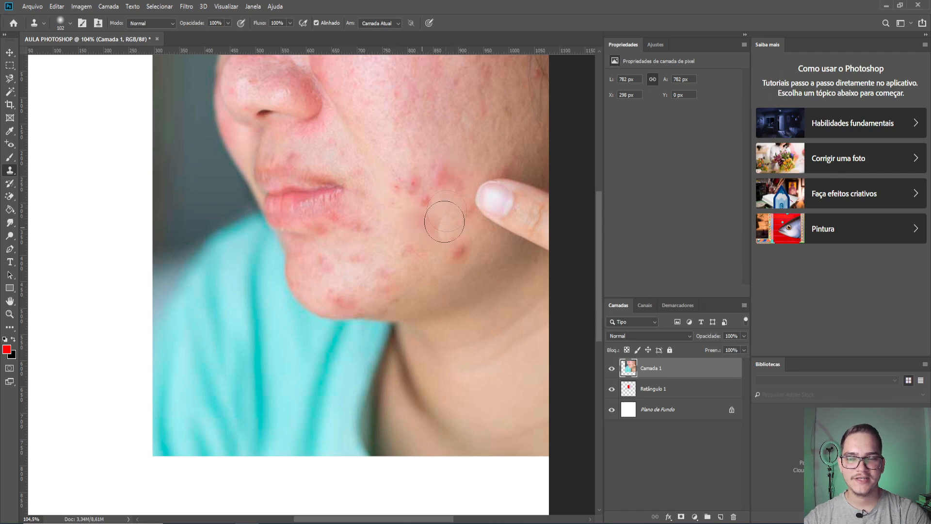
# Step: Try to clone clean upper-cheek skin over the red blemishes on the cheek, and undo it
pyautogui.keyDown('alt'); pyautogui.click(437, 103); pyautogui.keyUp('alt')
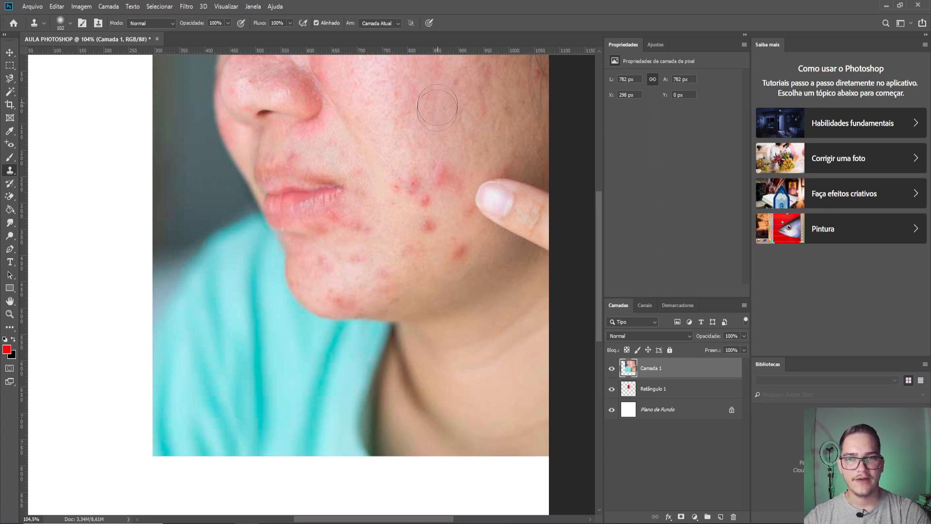
pyautogui.moveTo(441, 175)
pyautogui.mouseDown()
pyautogui.moveTo(412, 177)
pyautogui.moveTo(430, 197)
pyautogui.moveTo(441, 174)
pyautogui.moveTo(408, 181)
pyautogui.moveTo(423, 224)
pyautogui.moveTo(457, 253)
pyautogui.moveTo(426, 228)
pyautogui.moveTo(442, 181)
pyautogui.mouseUp()
pyautogui.keyDown('alt'); pyautogui.click(430, 154); pyautogui.keyUp('alt')
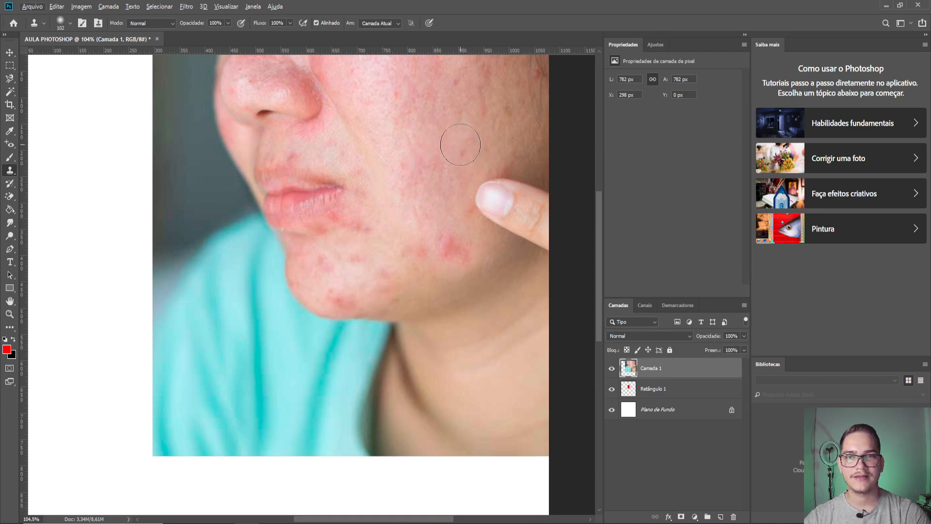
pyautogui.hotkey('ctrl', 'z')
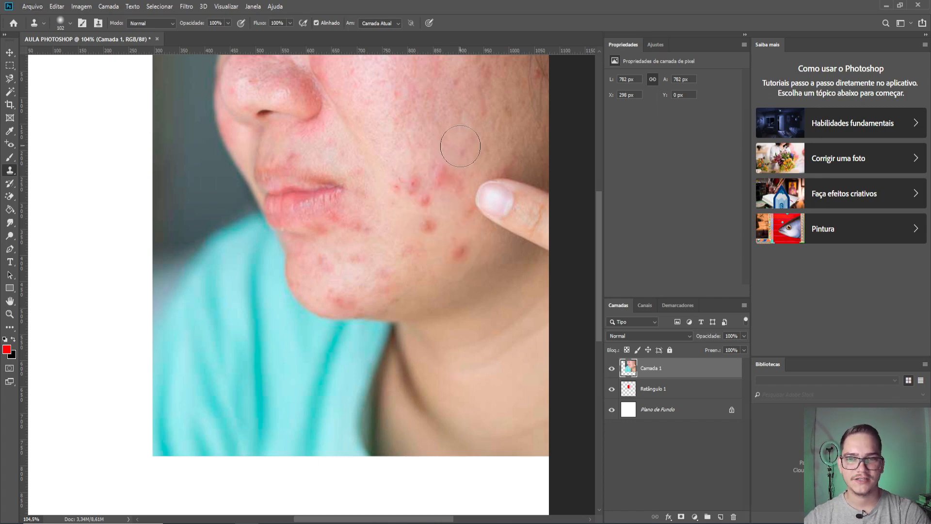
# Step: Clone clean skin sampled from the upper cheek over the red blemishes in the middle of the cheek
pyautogui.keyDown('alt'); pyautogui.click(457, 125); pyautogui.keyUp('alt')
pyautogui.click(443, 175)
pyautogui.click(426, 197)
# Step: Try long Clone Stamp strokes across the chin, mouth and white background, and undo them
pyautogui.moveTo(428, 209); pyautogui.dragTo(195, 347)
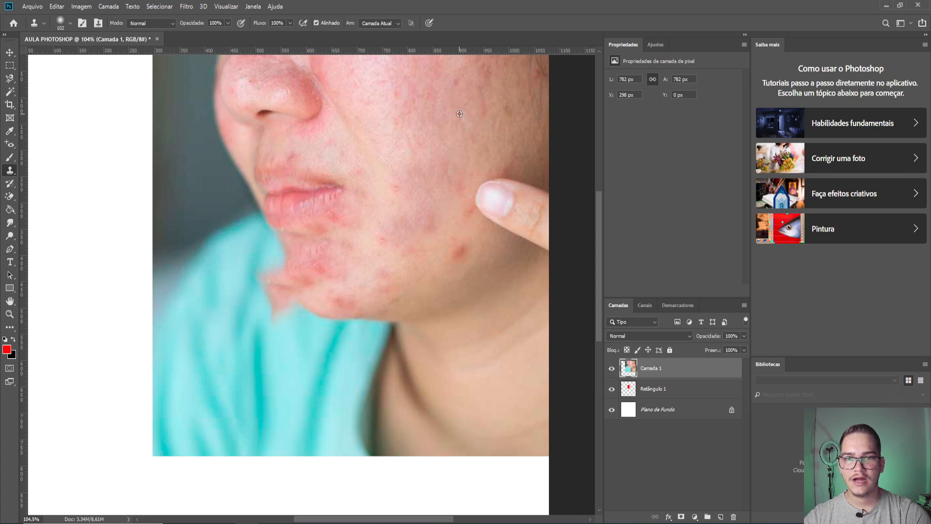
pyautogui.moveTo(270, 203); pyautogui.dragTo(112, 207)
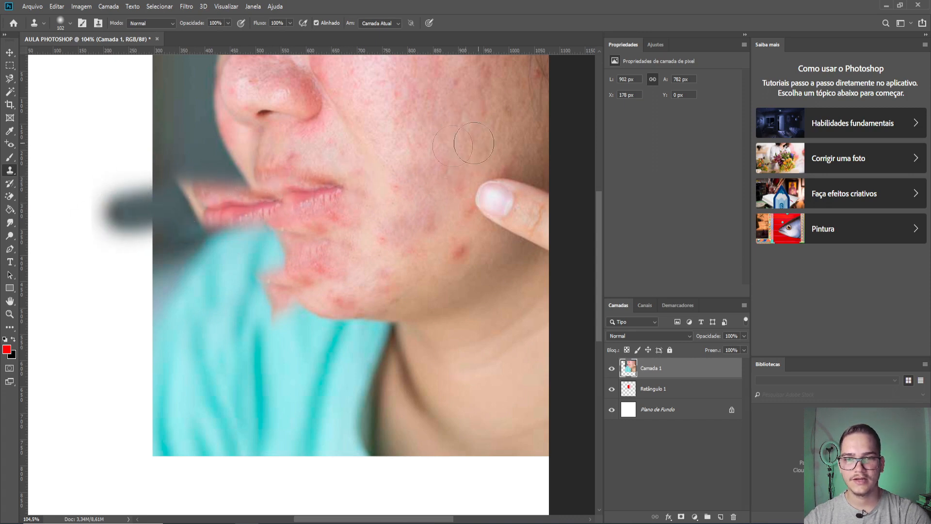
pyautogui.moveTo(301, 151)
pyautogui.mouseDown()
pyautogui.moveTo(140, 159)
pyautogui.moveTo(63, 193)
pyautogui.moveTo(60, 260)
pyautogui.moveTo(171, 321)
pyautogui.moveTo(264, 332)
pyautogui.moveTo(406, 270)
pyautogui.moveTo(441, 170)
pyautogui.moveTo(284, 148)
pyautogui.moveTo(238, 249)
pyautogui.moveTo(415, 269)
pyautogui.moveTo(441, 177)
pyautogui.moveTo(303, 295)
pyautogui.moveTo(449, 209)
pyautogui.moveTo(465, 278)
pyautogui.mouseUp()
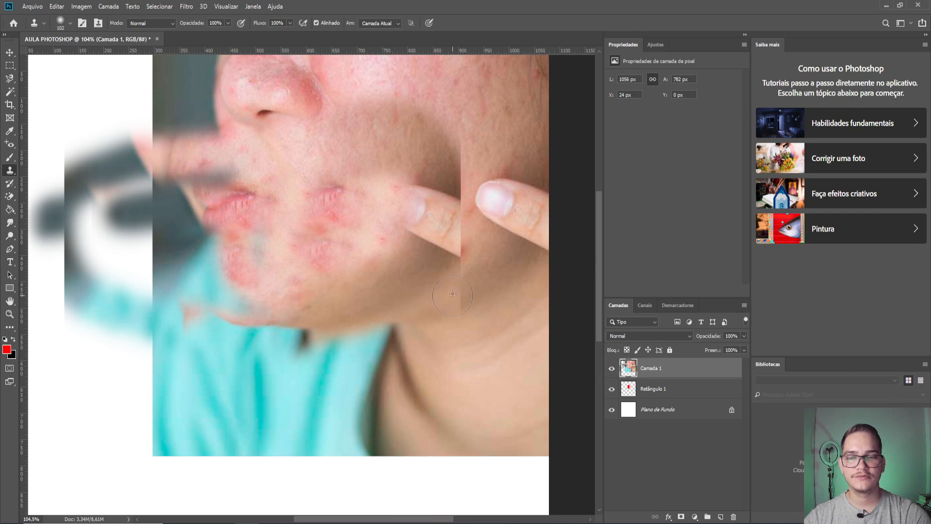
pyautogui.scroll(-5, 453, 293)
pyautogui.scroll(3, 314, 218)
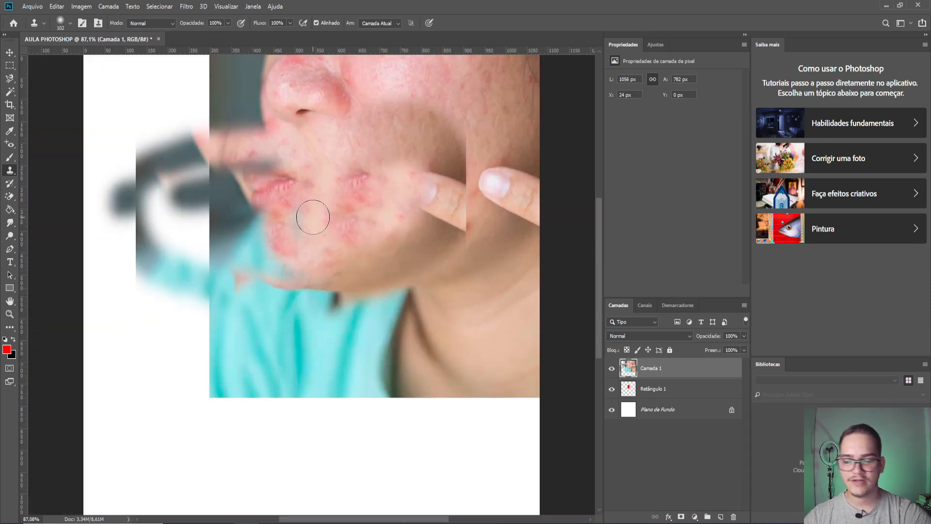
pyautogui.hotkey('ctrl', 'z')
pyautogui.hotkey('ctrl', 'z')
pyautogui.hotkey('ctrl', 'z')
pyautogui.hotkey('ctrl', 'z')
pyautogui.hotkey('ctrl', 'z')
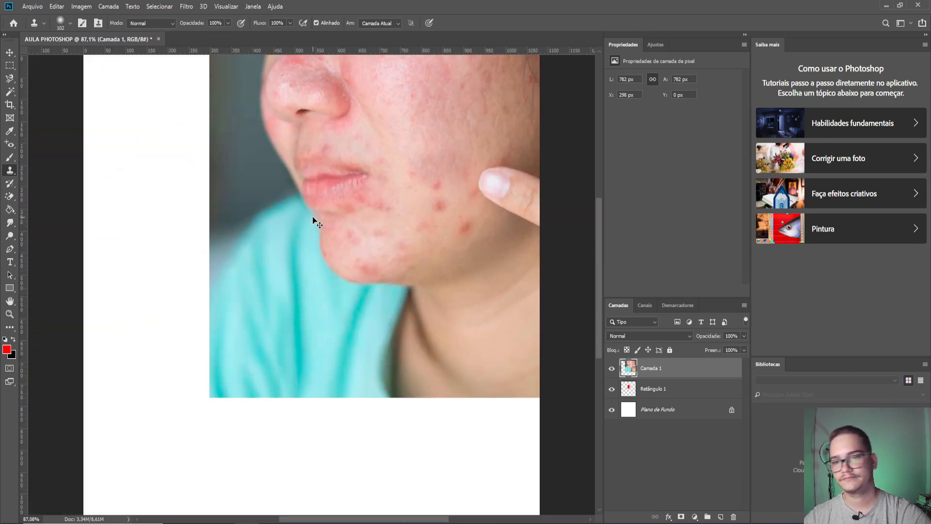
# Step: Trace the face profile and the shirt's outer edge down to the photo's lower border with the Pen tool
pyautogui.scroll(-2, 324, 213)
pyautogui.click(11, 195)
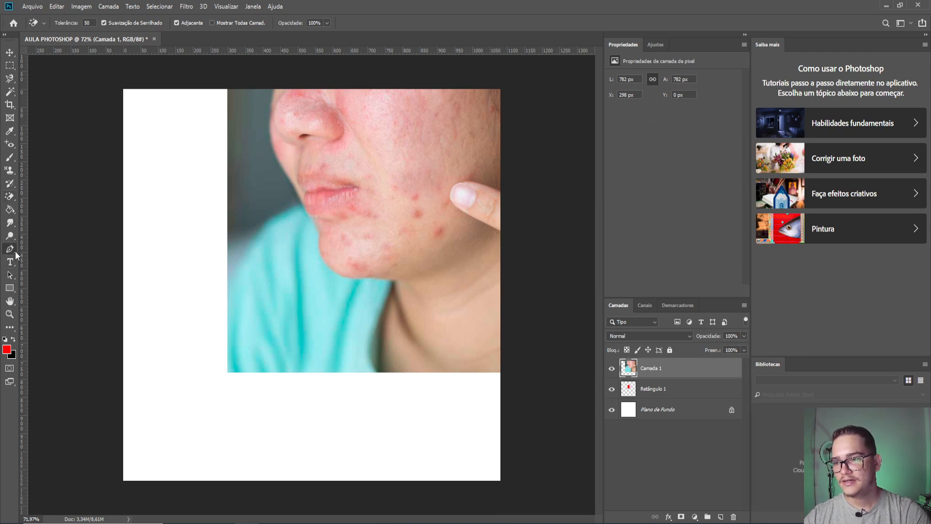
pyautogui.moveTo(10, 248); pyautogui.dragTo(90, 253)
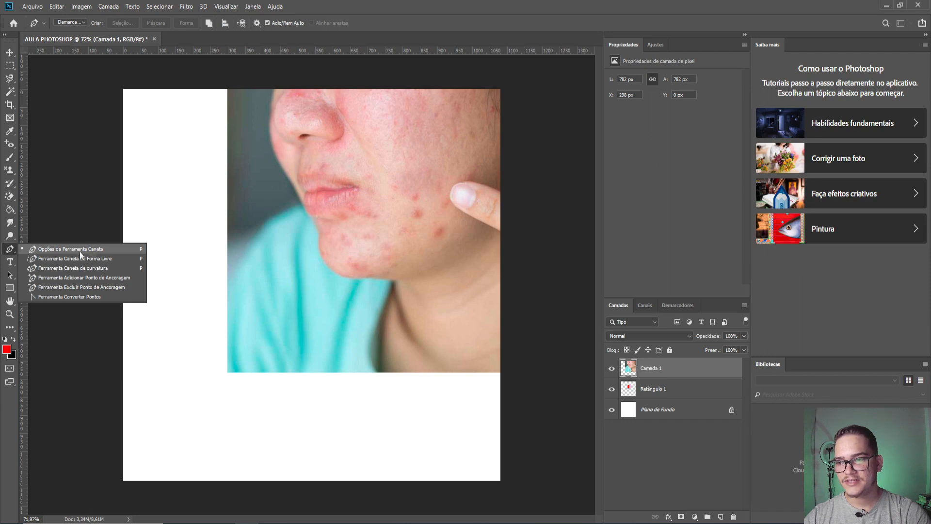
pyautogui.click(62, 250)
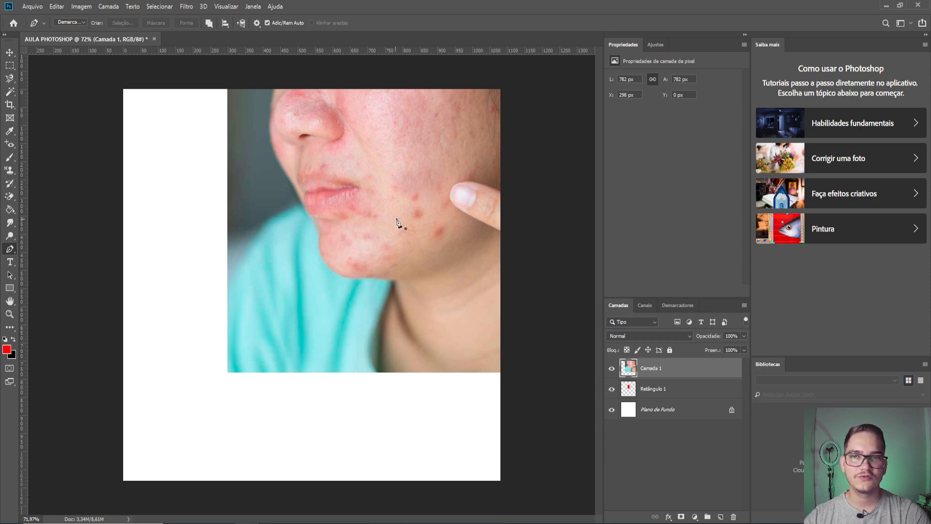
pyautogui.click(273, 89)
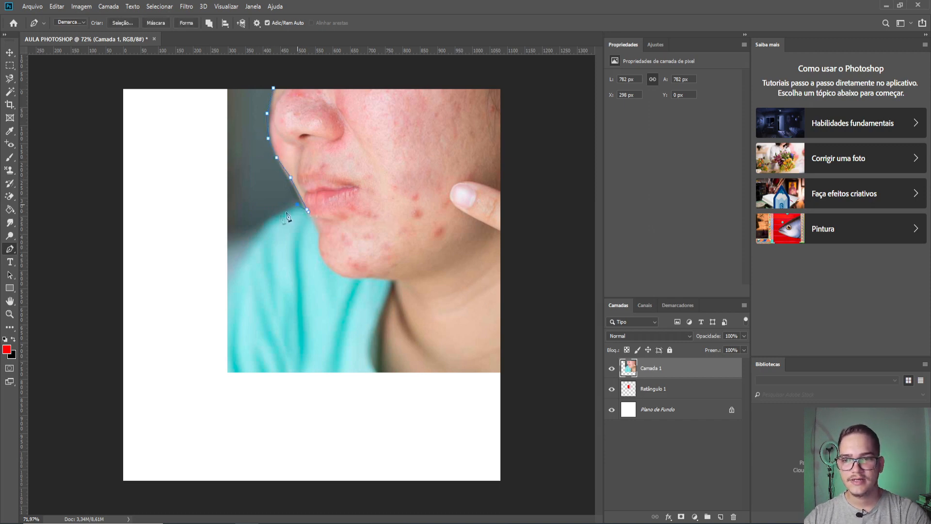
pyautogui.click(249, 262)
pyautogui.click(233, 296)
pyautogui.click(244, 348)
pyautogui.click(348, 372)
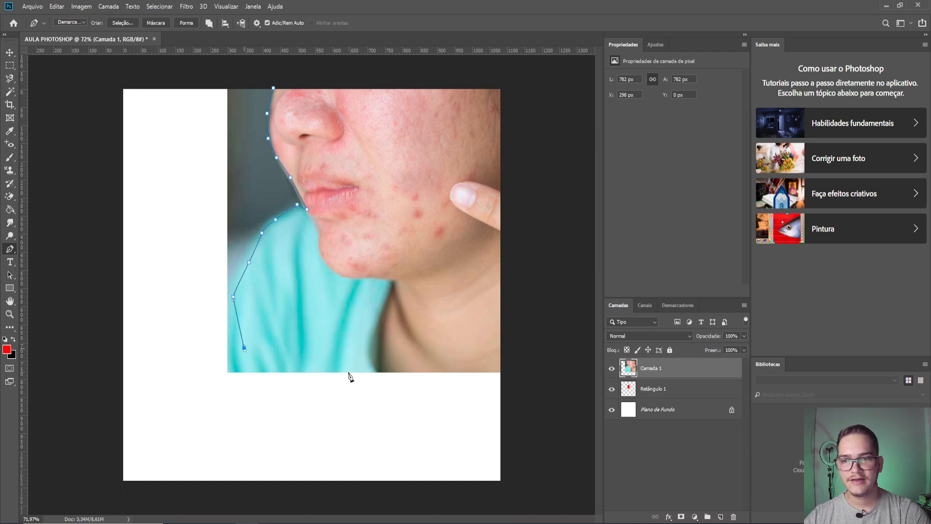
# Step: Continue the path around the neck, the finger and across the cheek, and close it at its starting point above the nose
pyautogui.click(413, 357)
pyautogui.click(463, 331)
pyautogui.click(482, 312)
pyautogui.moveTo(501, 277); pyautogui.dragTo(502, 270)
pyautogui.click(504, 214)
pyautogui.click(474, 161)
pyautogui.click(414, 126)
pyautogui.click(274, 89)
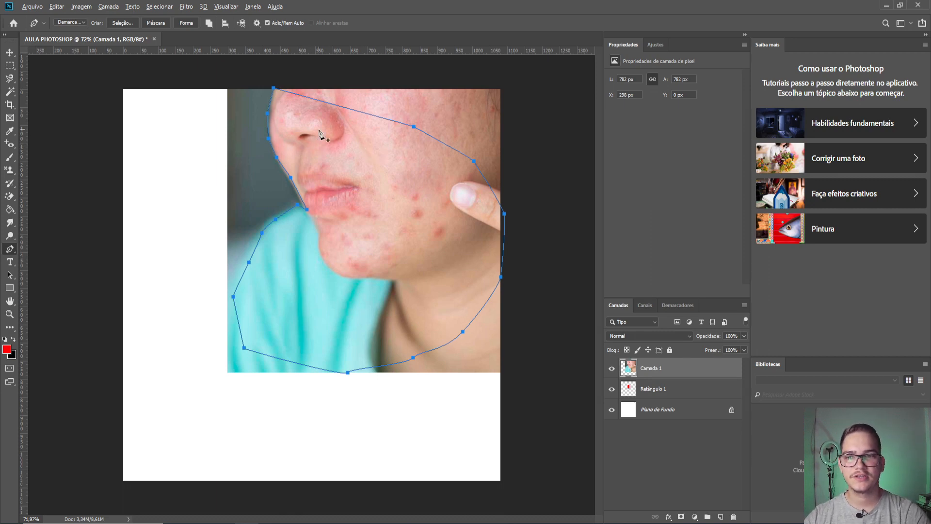
# Step: Convert the closed path to a new selection with a 0-pixel feather and copy the selected area to a new layer
pyautogui.scroll(3, 320, 130)
pyautogui.rightClick(339, 158)
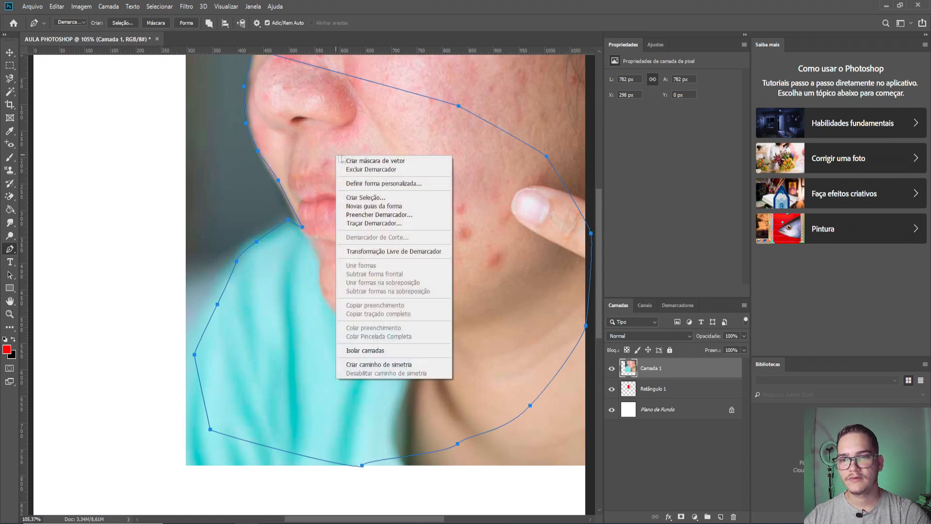
pyautogui.click(374, 199)
pyautogui.press('Return')
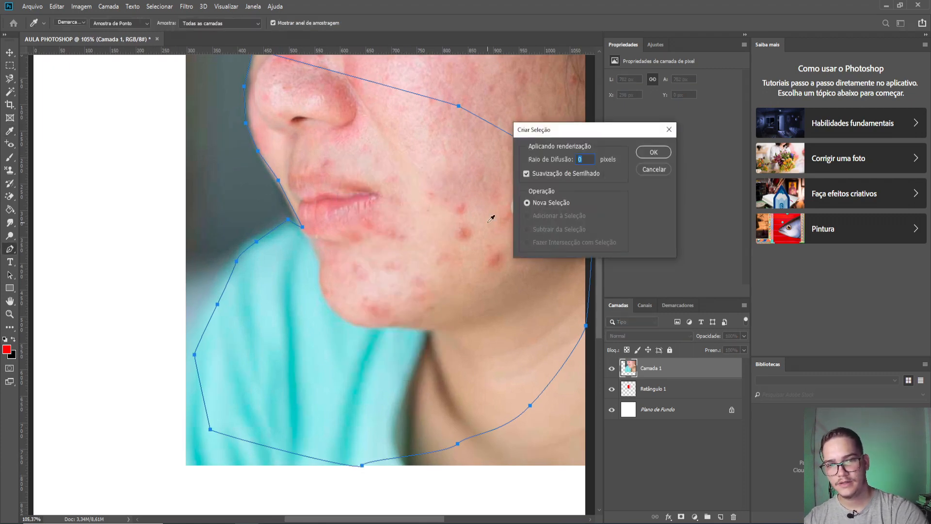
pyautogui.hotkey('ctrl', 'j')
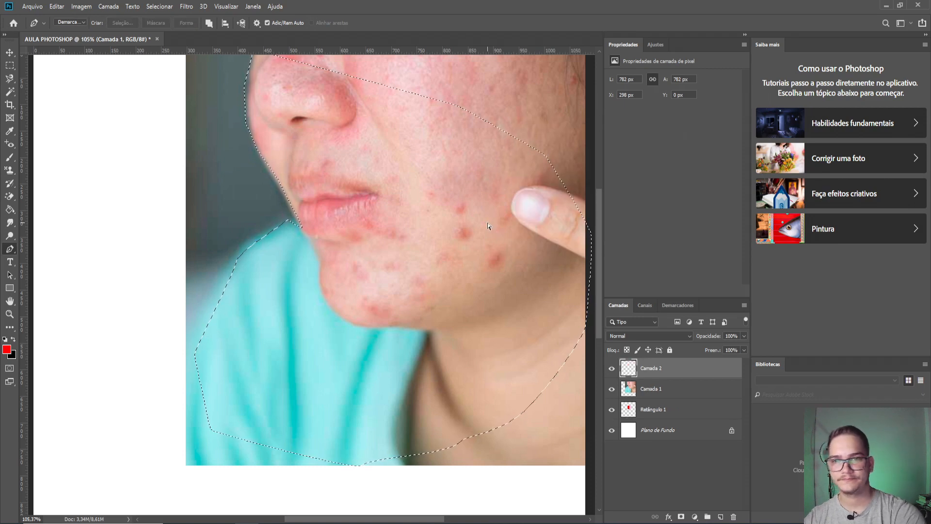
# Step: Hide the Camada 1 and Retângulo 1 layers so only the cutout shows on the white background
pyautogui.press('v')
pyautogui.click(612, 389)
pyautogui.click(612, 410)
pyautogui.scroll(-1, 401, 321)
pyautogui.scroll(-3, 401, 321)
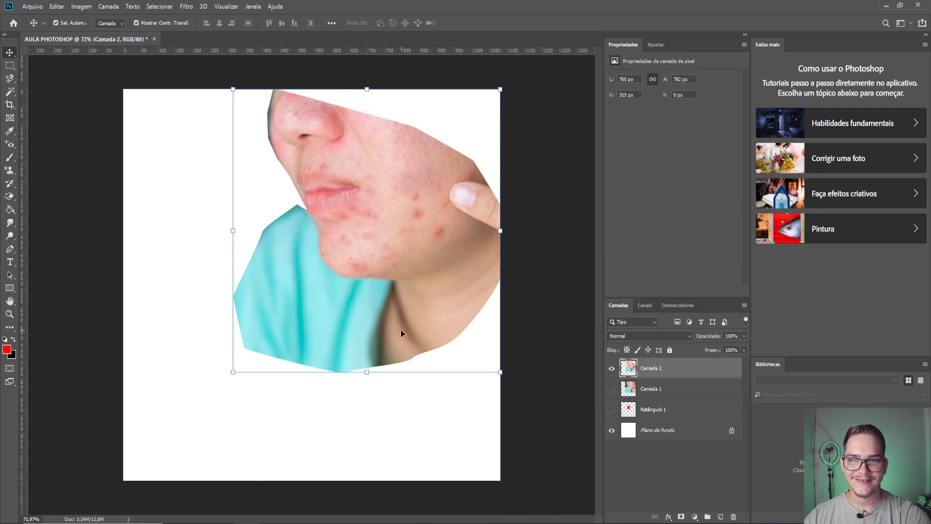
# Step: Show Camada 1 again and reposition the layers, with the cutout at about X 175, Y 60 px and the photo at about X 216, Y 82 px
pyautogui.moveTo(382, 214); pyautogui.dragTo(369, 246)
pyautogui.click(611, 389)
pyautogui.click(612, 368)
pyautogui.click(611, 368)
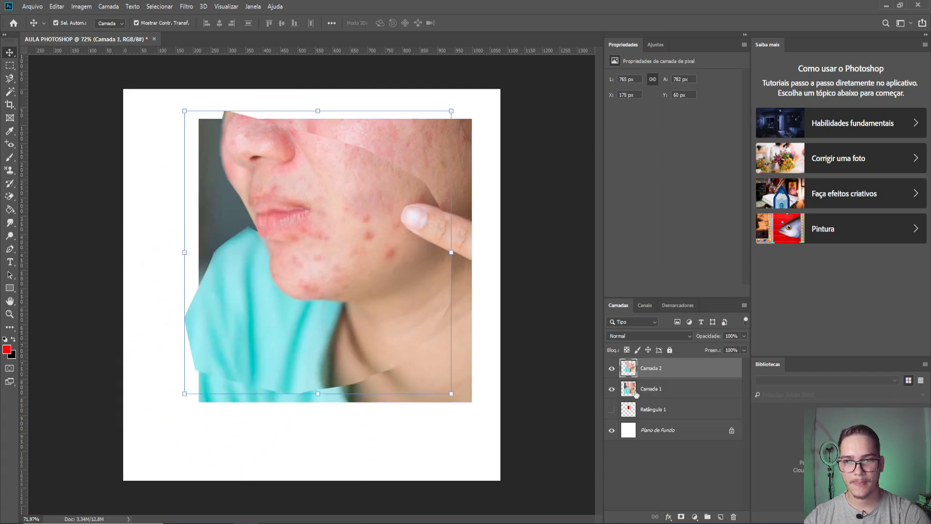
# Step: Delete the cutout layer Camada 2 and leave no layer selected
pyautogui.press('Delete')
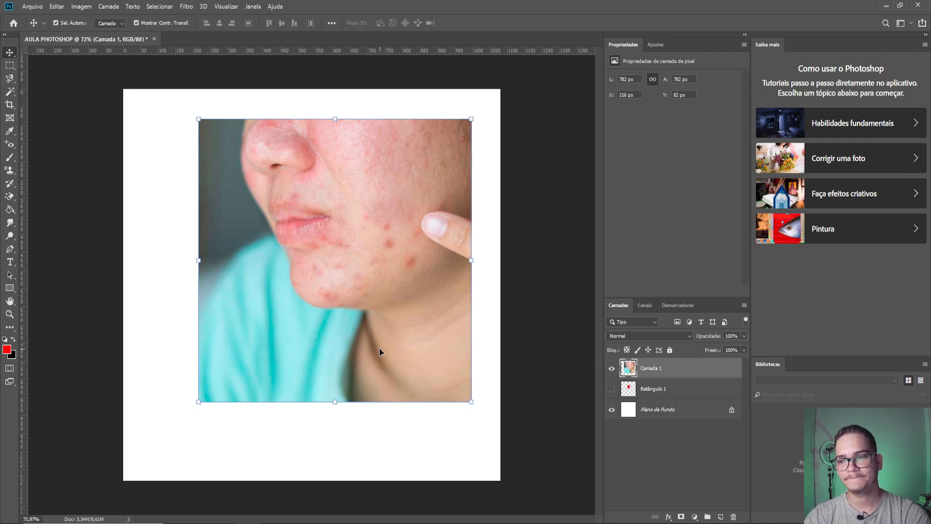
pyautogui.click(145, 277)
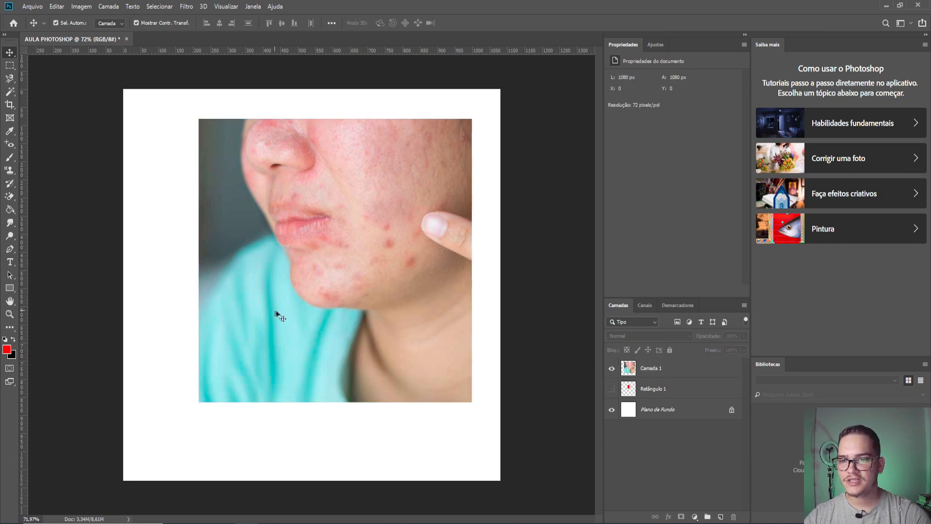
# Step: Add the text "AULA PHOTOSHOP" across the face between the nose and the mouth, and commit it
pyautogui.click(10, 263)
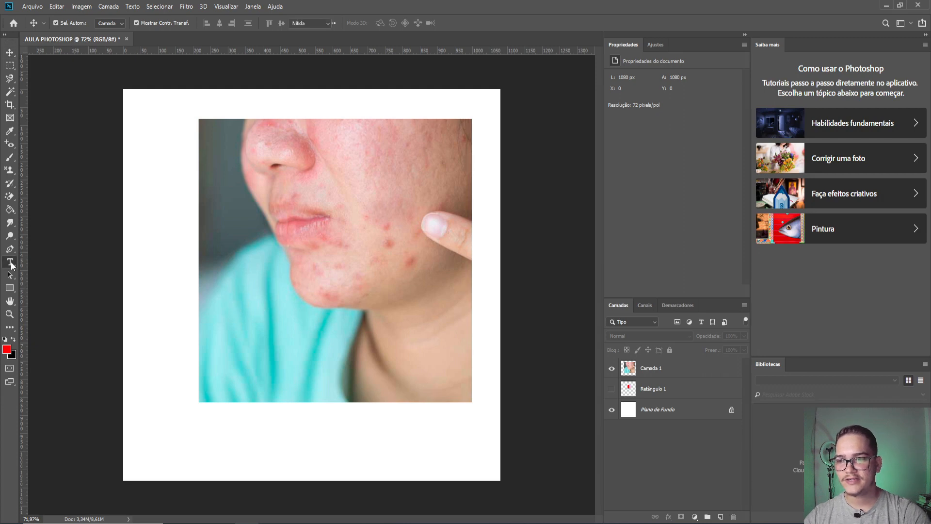
pyautogui.click(259, 190)
pyautogui.press('BackSpace')
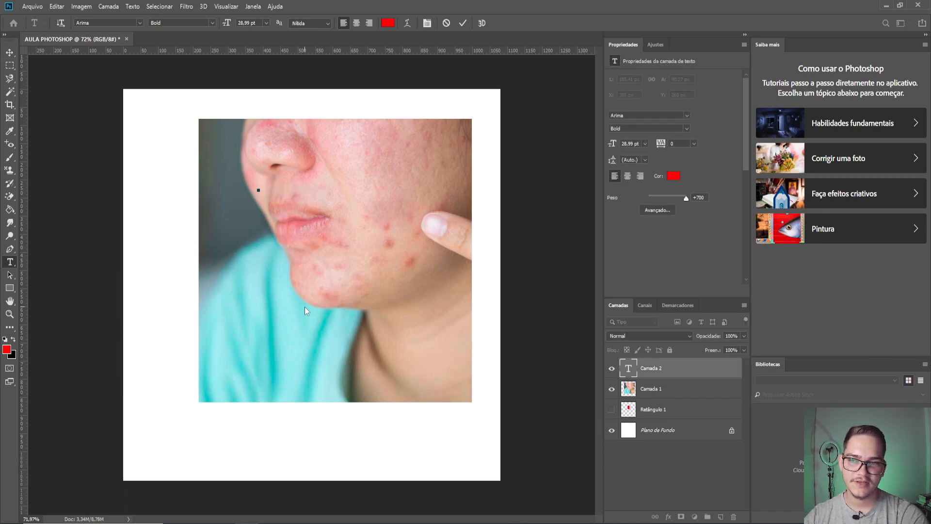
pyautogui.write('AULA')
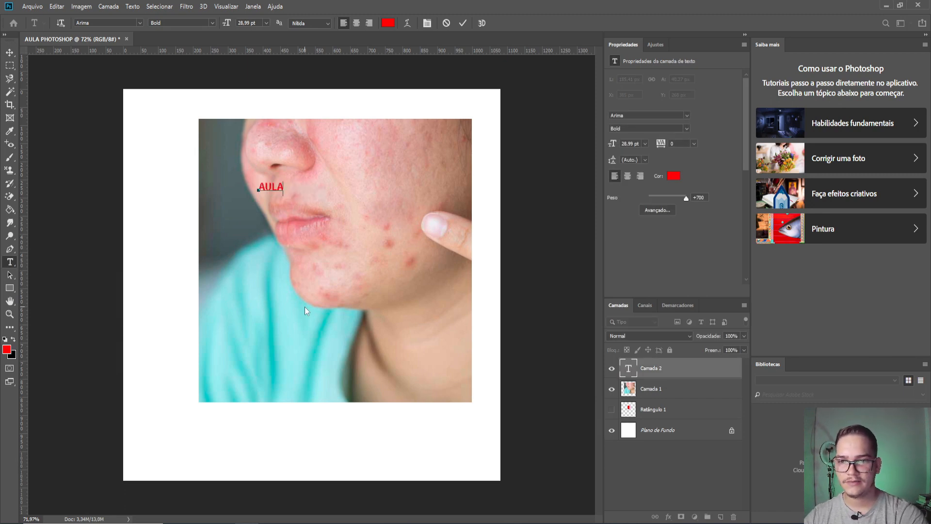
pyautogui.write(' PHOTO')
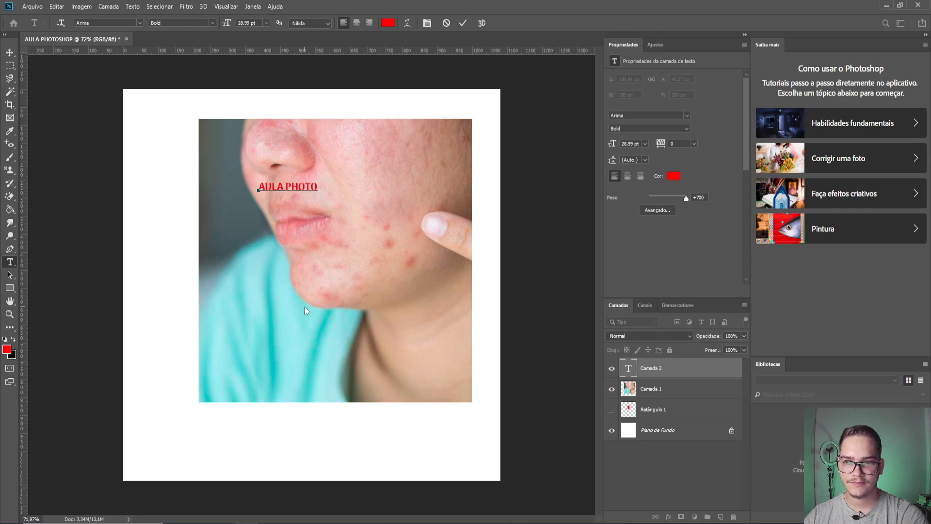
pyautogui.write('SHOP')
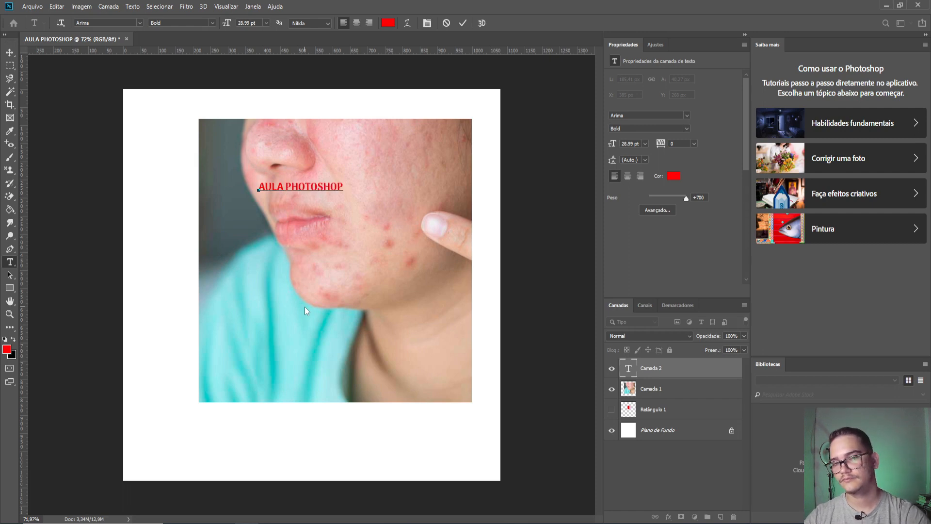
pyautogui.click(463, 24)
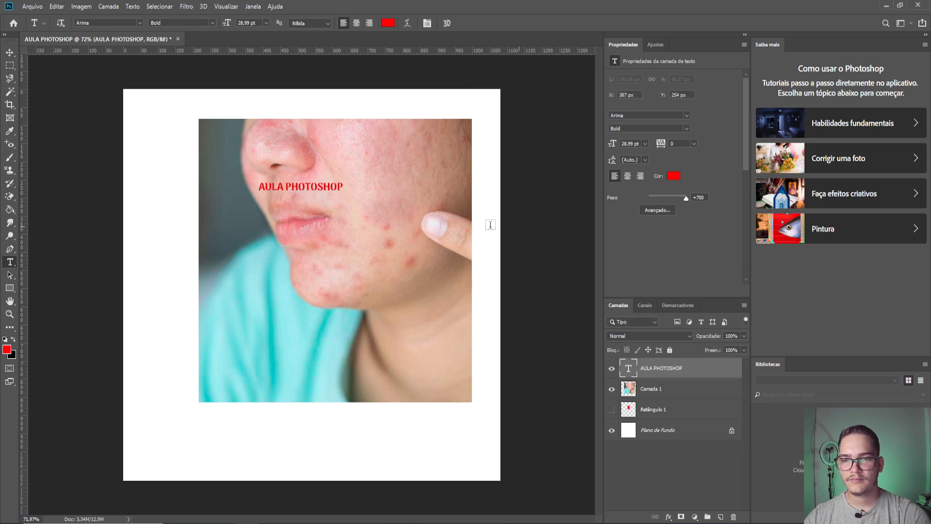
# Step: Try to enlarge and reposition the AULA PHOTOSHOP text with a free transform, and cancel it
pyautogui.click(10, 53)
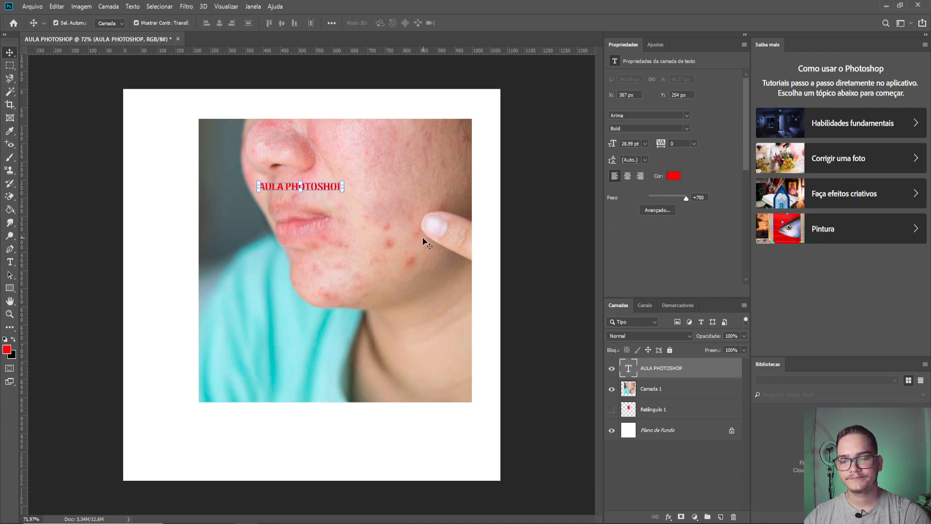
pyautogui.moveTo(343, 194); pyautogui.dragTo(513, 326)
pyautogui.moveTo(452, 206); pyautogui.dragTo(392, 249)
pyautogui.moveTo(325, 215); pyautogui.dragTo(359, 170)
pyautogui.click(450, 25)
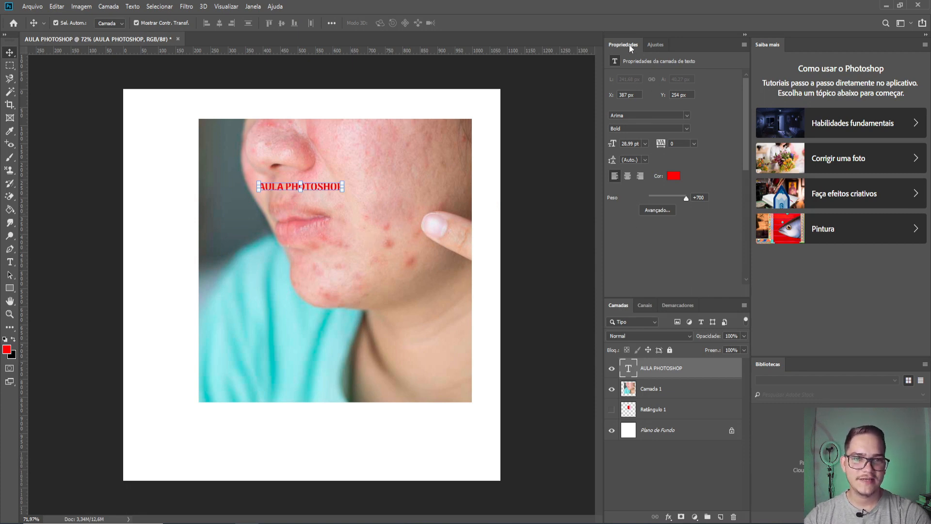
# Step: Display the Caractere settings and set the text's vertical scale to 115%
pyautogui.click(253, 7)
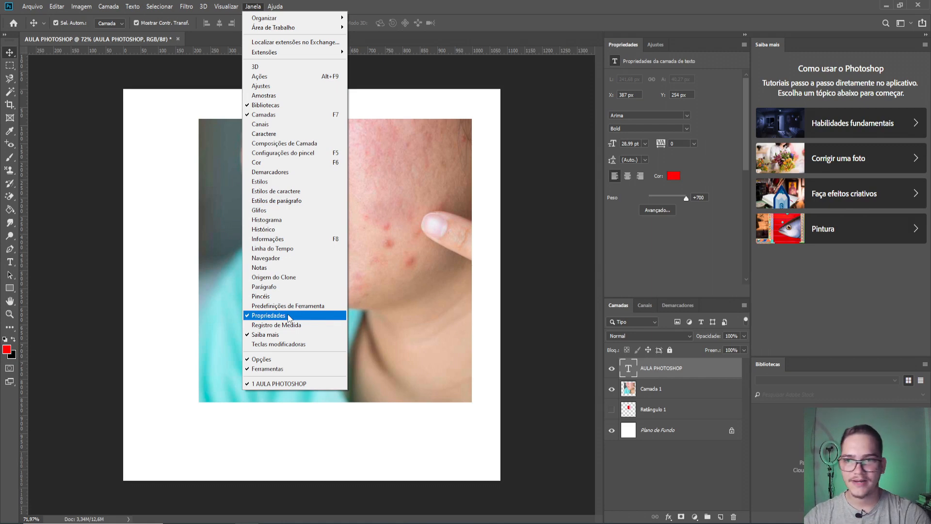
pyautogui.click(272, 134)
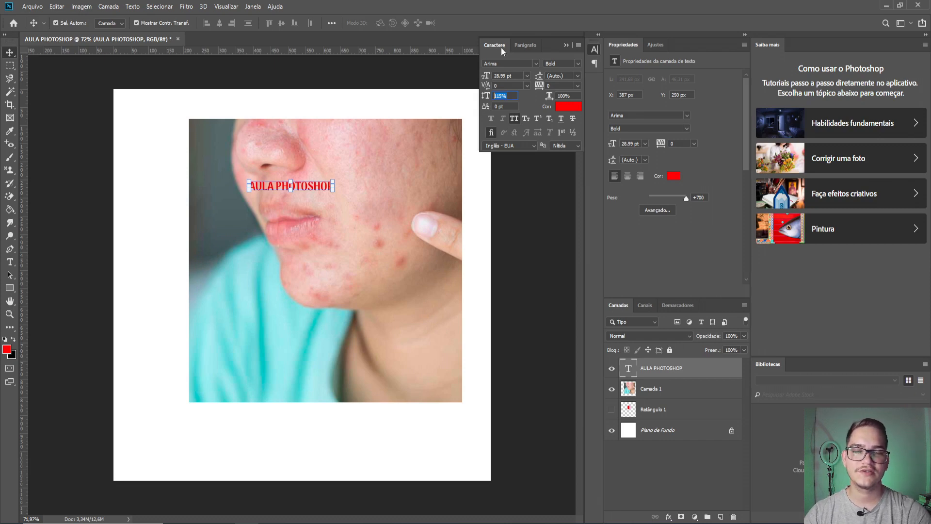
# Step: Look through the text's font families and weight options, and open its font size for editing
pyautogui.click(536, 63)
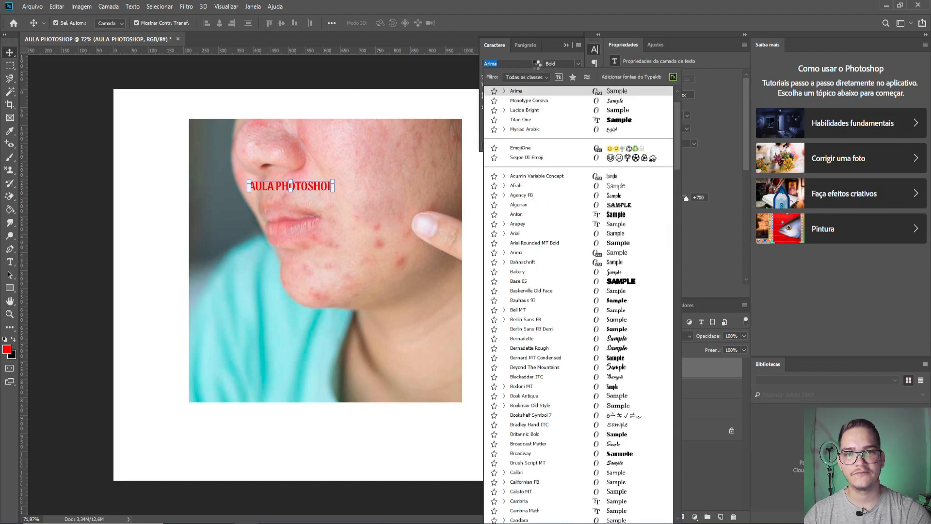
pyautogui.click(536, 65)
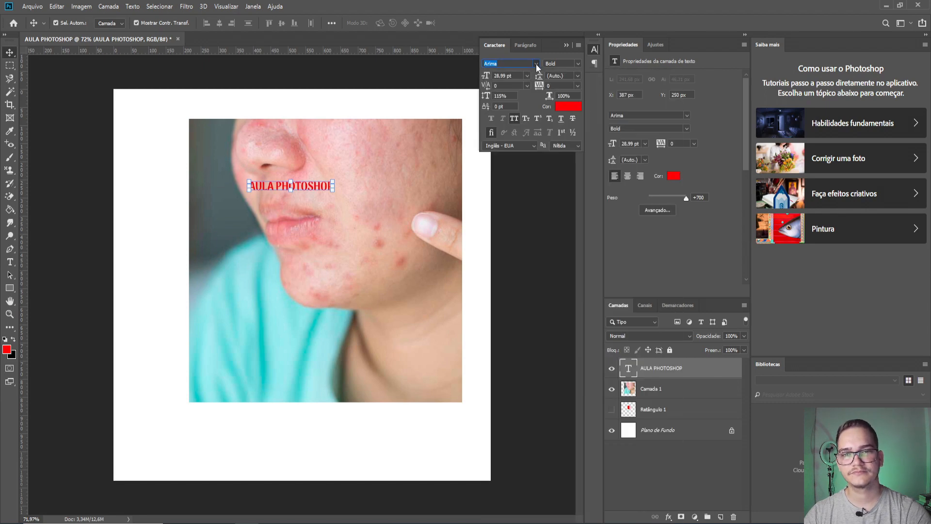
pyautogui.click(578, 64)
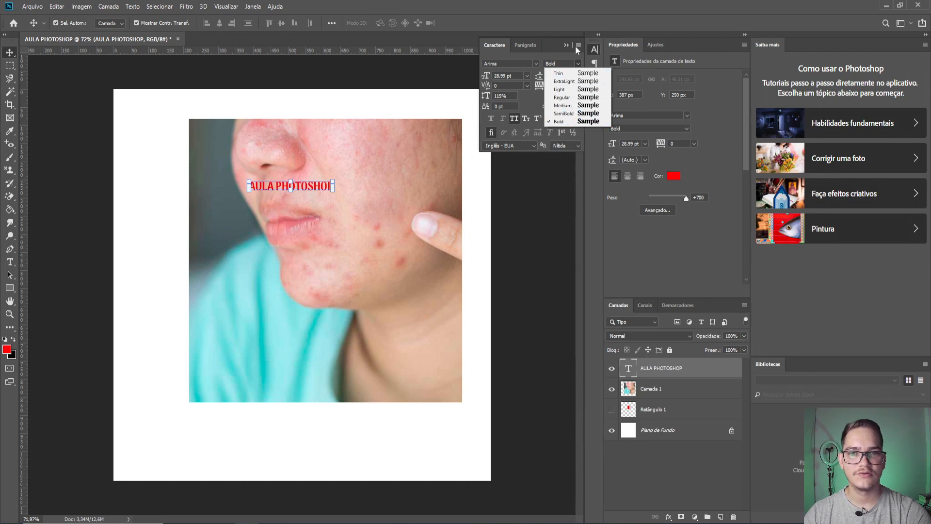
pyautogui.click(576, 62)
pyautogui.moveTo(513, 76); pyautogui.dragTo(482, 76)
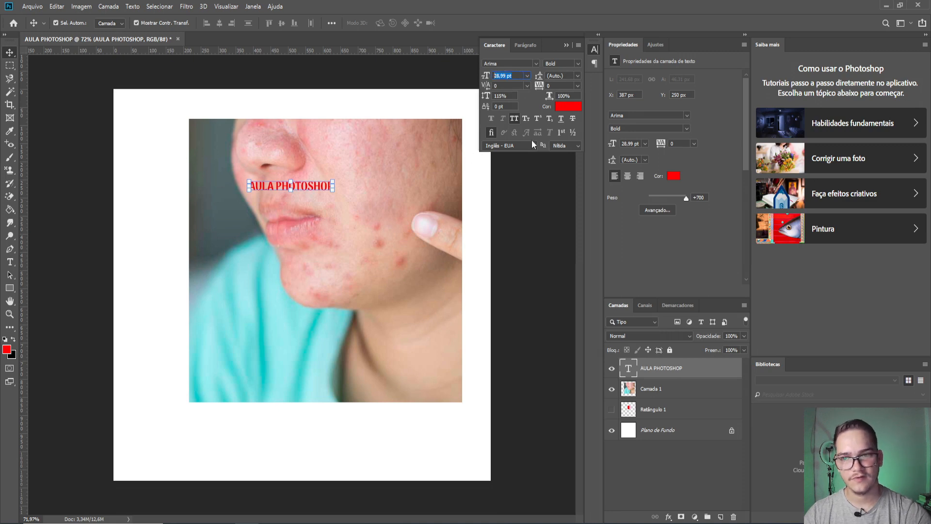
# Step: Set the AULA PHOTOSHOP text's font size to 100 pt and move the enlarged text across the mouth area
pyautogui.write('100')
pyautogui.press('Return')
pyautogui.moveTo(436, 183); pyautogui.dragTo(334, 217)
# Step: Move the face photo down to the page's lower edge and place the text on the white area above it
pyautogui.click(345, 151)
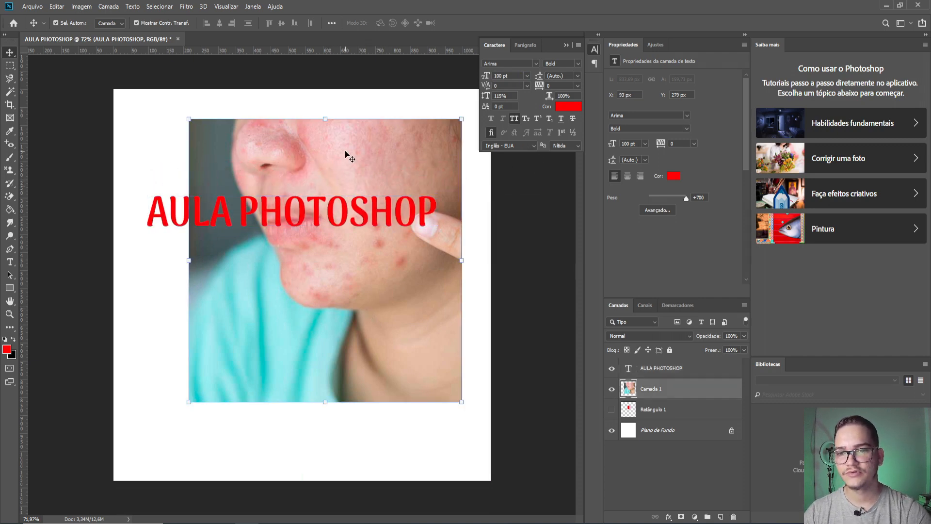
pyautogui.moveTo(405, 138); pyautogui.dragTo(408, 297)
pyautogui.moveTo(398, 228); pyautogui.dragTo(408, 179)
# Step: Break the text into two lines between AULA and PHOTOSHOP, and commit the edit
pyautogui.click(565, 78)
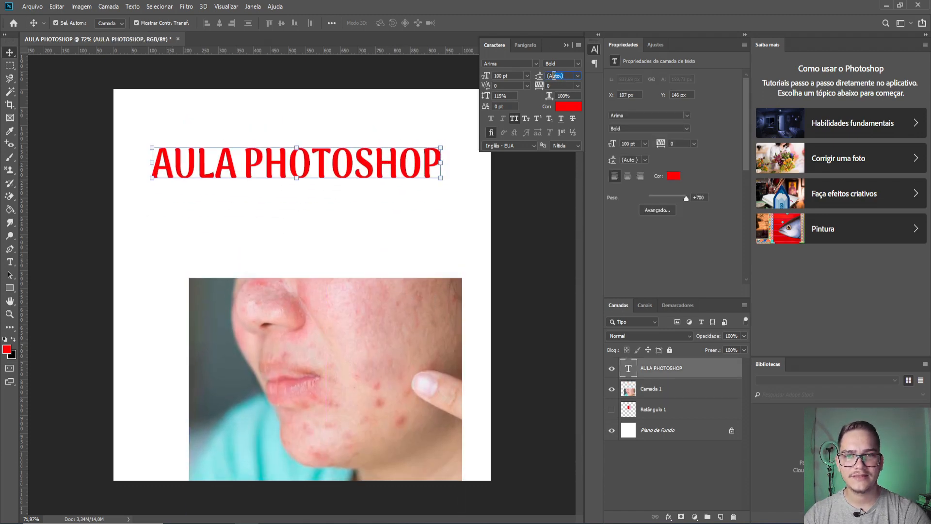
pyautogui.click(301, 171)
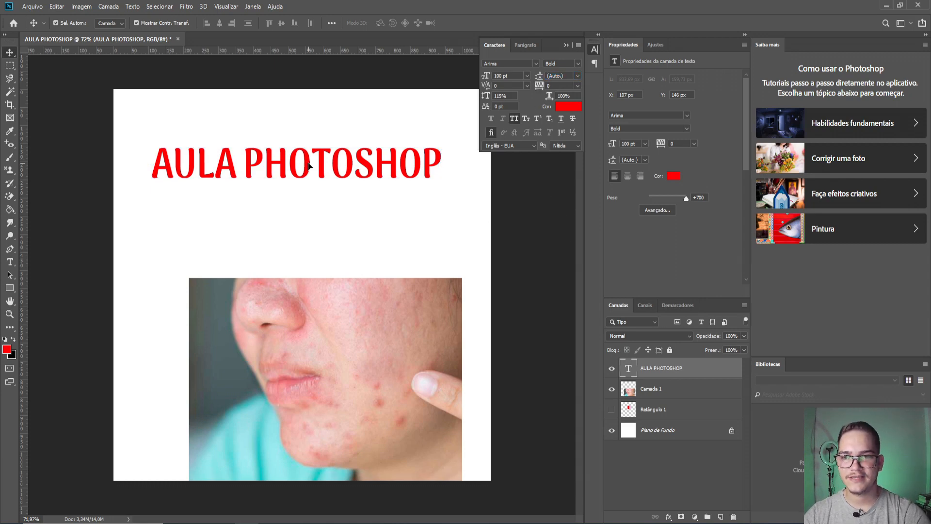
pyautogui.doubleClick(243, 162)
pyautogui.press('Return')
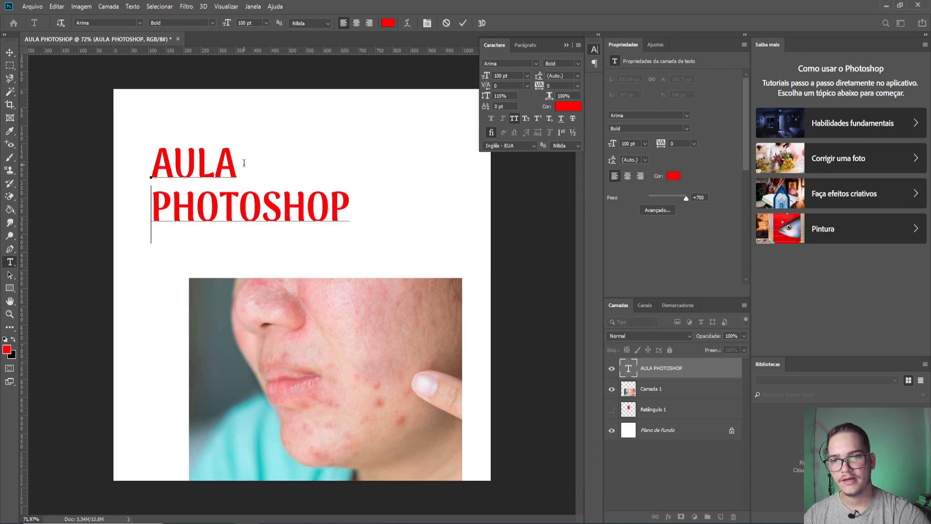
pyautogui.click(463, 23)
# Step: Set the two-line text's leading to 50 pt and move the text up toward the middle of the page
pyautogui.click(558, 75)
pyautogui.write('50')
pyautogui.press('Return')
pyautogui.click(10, 52)
pyautogui.moveTo(236, 190); pyautogui.dragTo(307, 166)
# Step: Set the text's leading to 150 pt and shift the two lines slightly on the white area
pyautogui.click(561, 75)
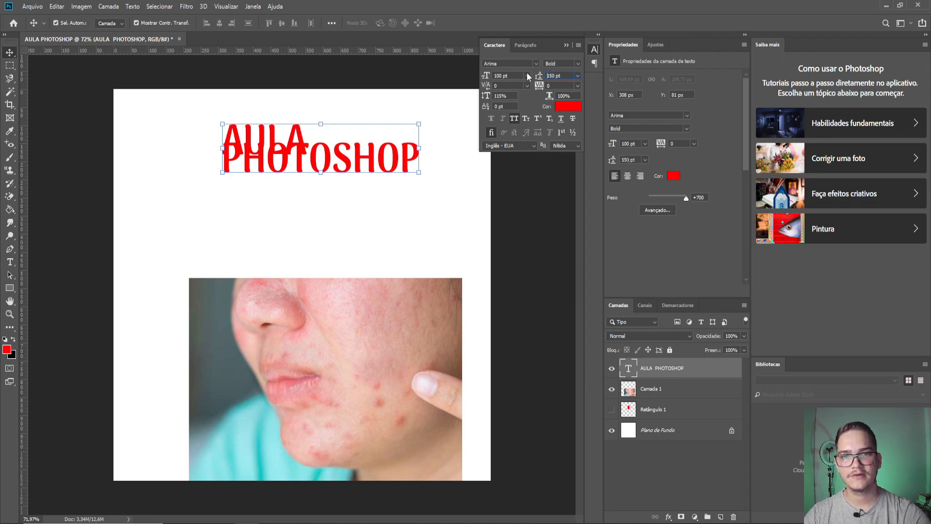
pyautogui.press('Return')
pyautogui.moveTo(357, 193)
pyautogui.mouseDown()
pyautogui.moveTo(359, 259)
pyautogui.moveTo(353, 186)
pyautogui.mouseUp()
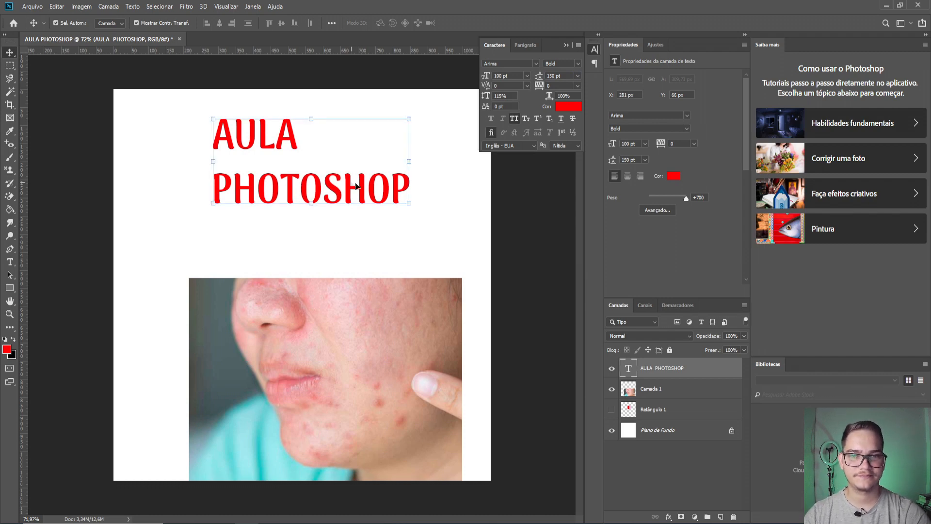
# Step: Join AULA and PHOTOSHOP back onto one line, commit the edit, and reposition the text within the white area
pyautogui.click(508, 86)
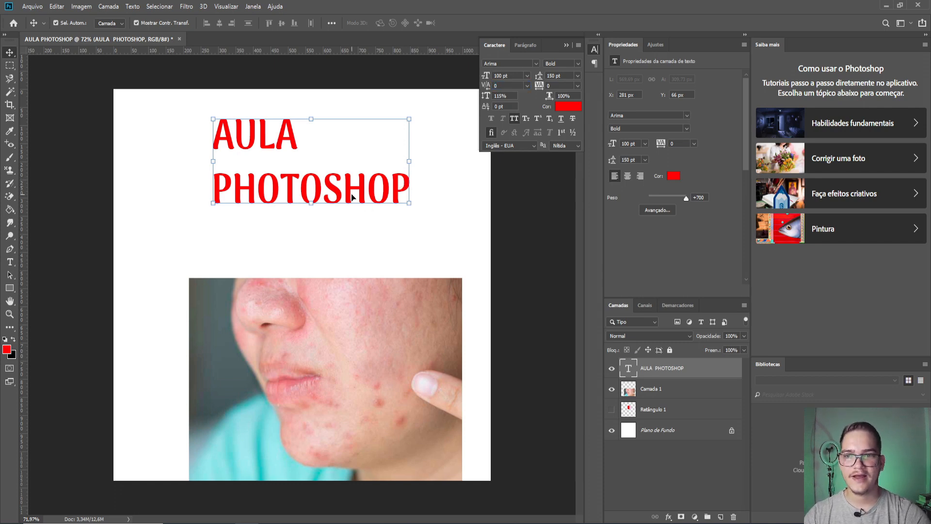
pyautogui.doubleClick(212, 188)
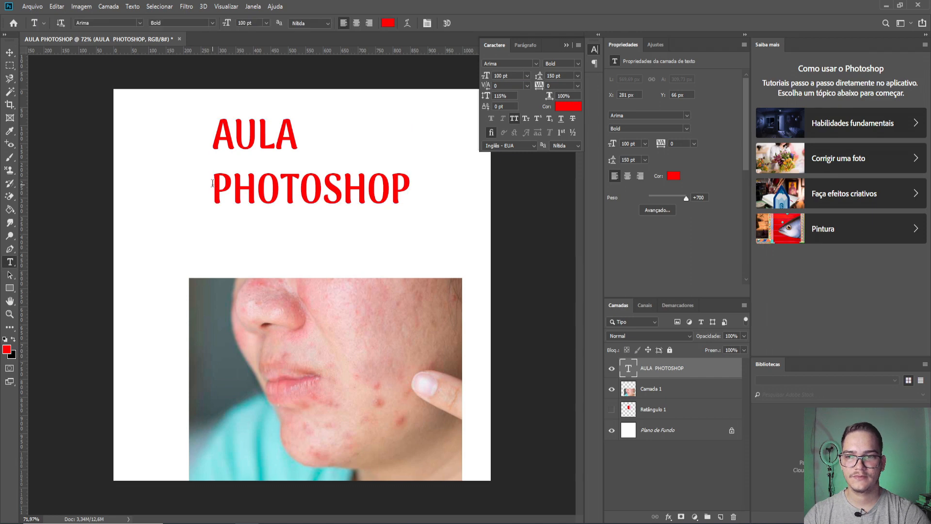
pyautogui.press('BackSpace')
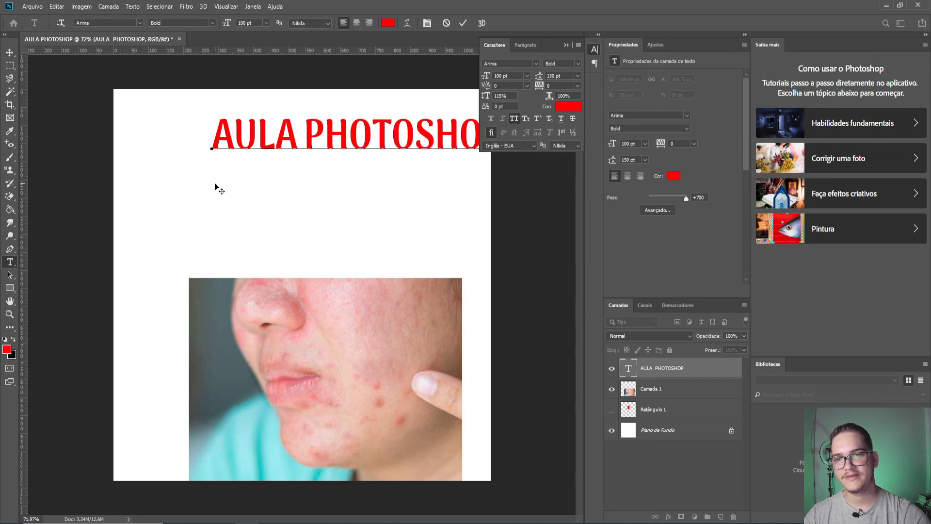
pyautogui.click(463, 22)
pyautogui.press('v')
pyautogui.moveTo(374, 139); pyautogui.dragTo(344, 162)
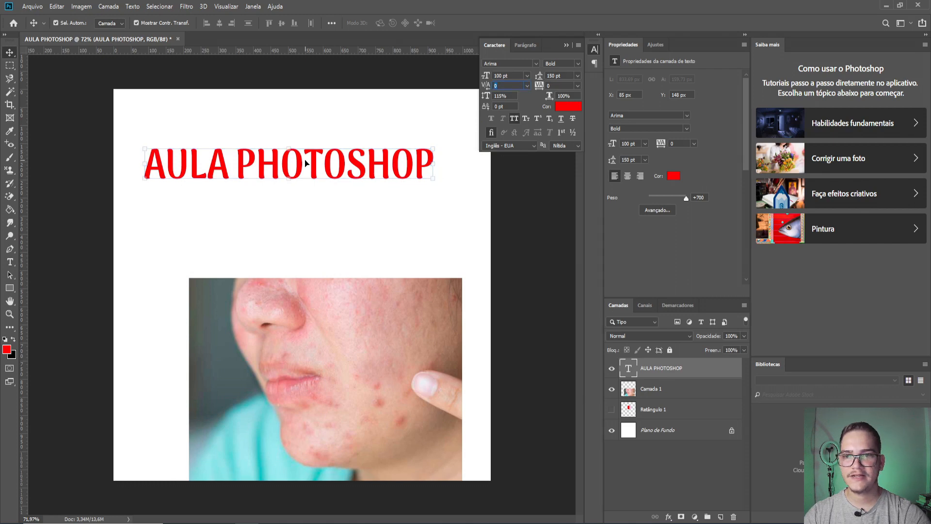
# Step: Set the kerning just before the P of PHOTOSHOP to 100
pyautogui.doubleClick(240, 157)
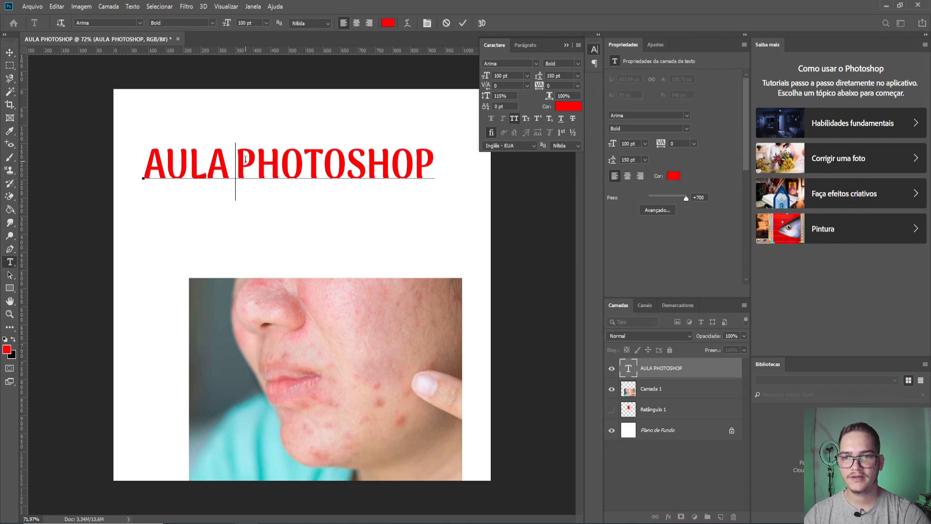
pyautogui.click(496, 85)
pyautogui.write('100')
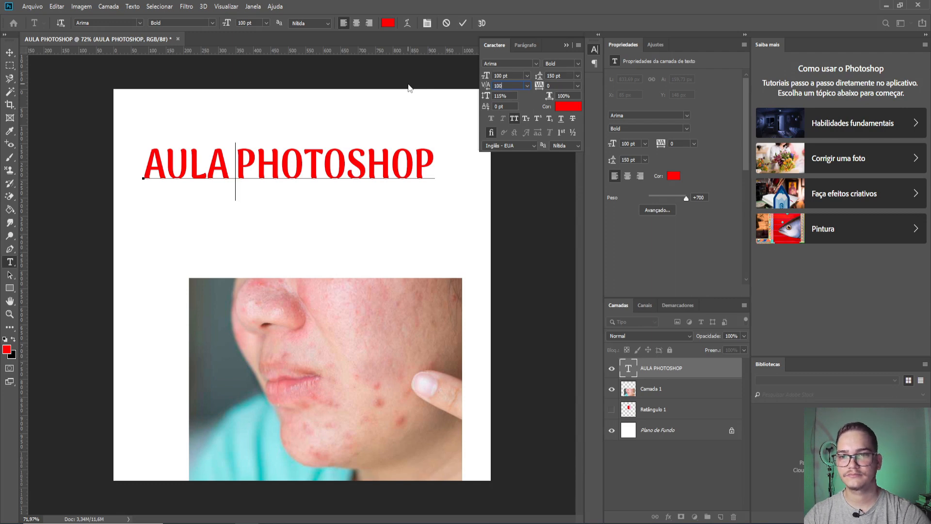
pyautogui.press('Return')
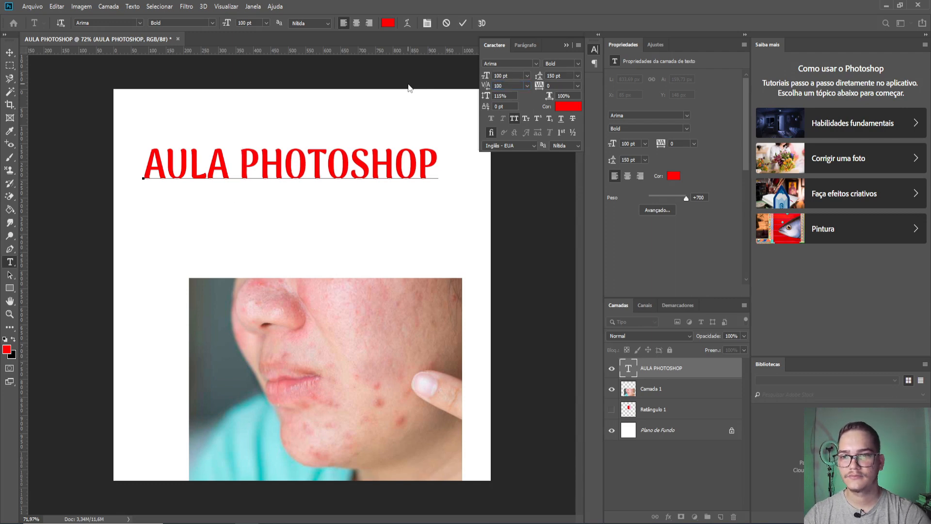
# Step: Set the kerning between the P and H of PHOTOSHOP to 500, commit it, and undo the kerning edit
pyautogui.moveTo(239, 164); pyautogui.dragTo(230, 164)
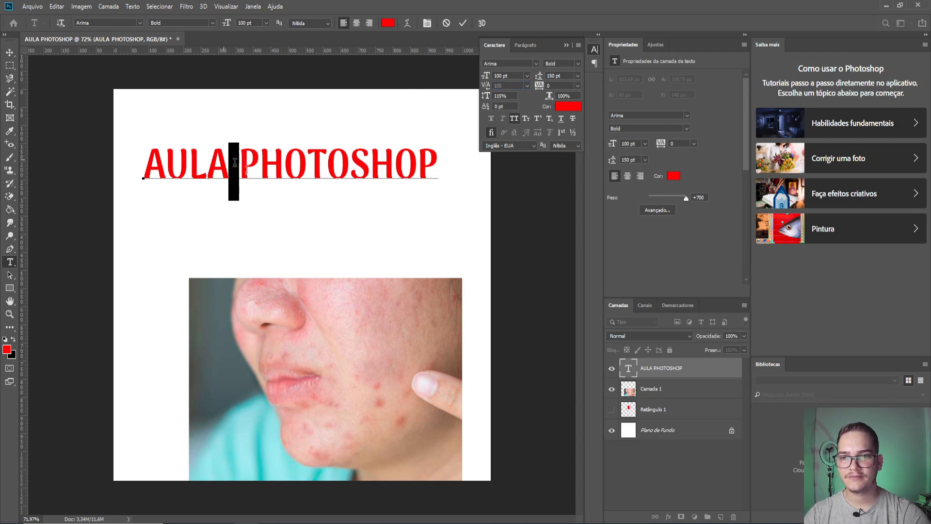
pyautogui.click(309, 165)
pyautogui.click(263, 166)
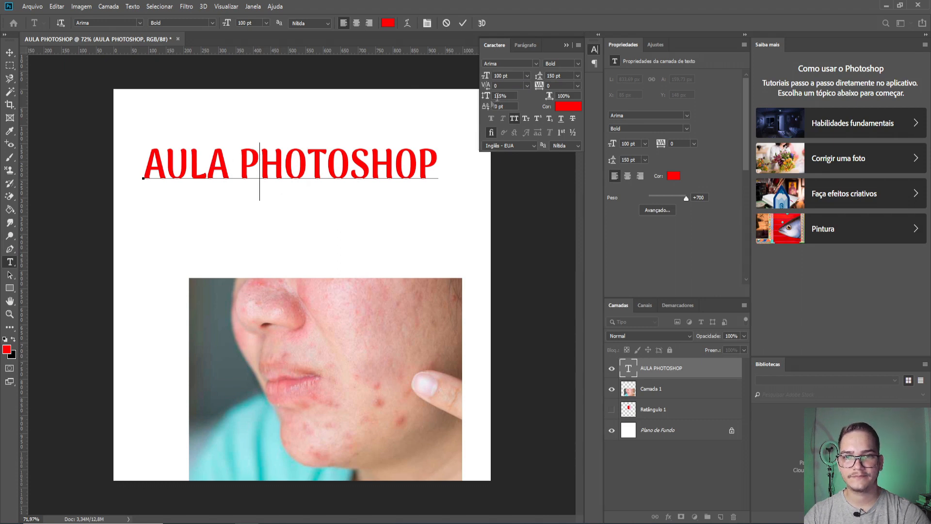
pyautogui.write('500')
pyautogui.press('Return')
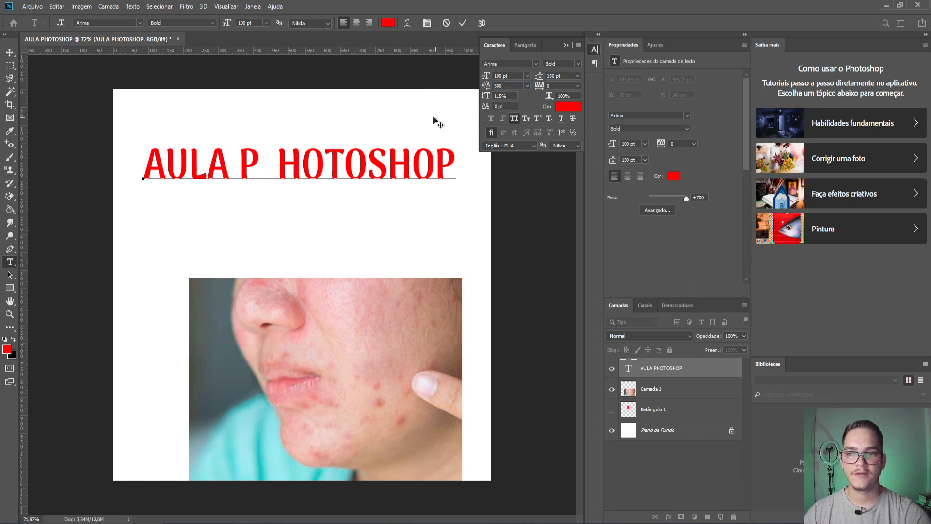
pyautogui.hotkey('ctrl', 'Return')
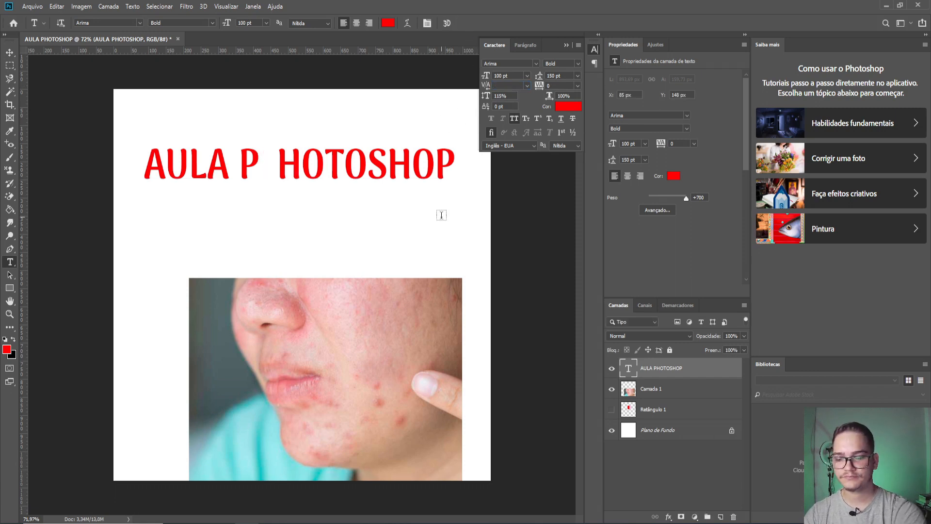
pyautogui.hotkey('ctrl', 'z')
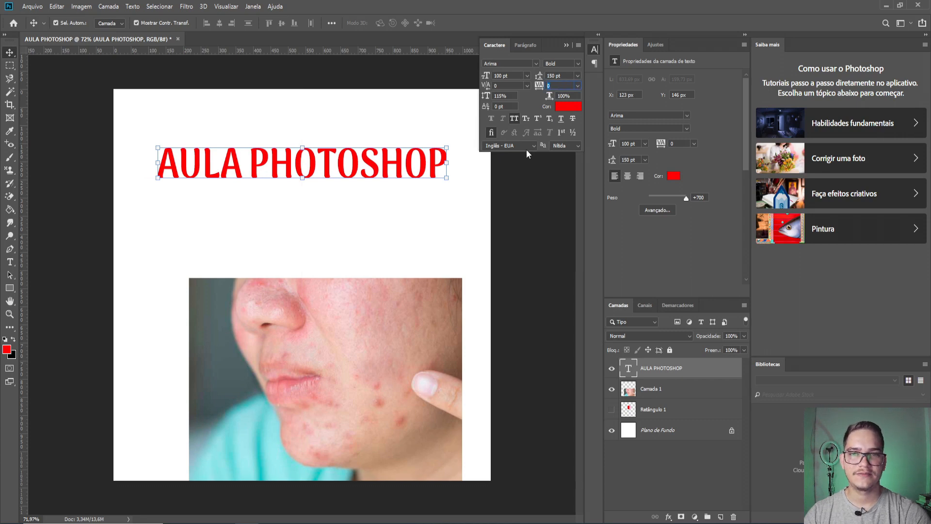
# Step: Try a tracking of 500 on the whole text, undo it, and nudge the text sideways
pyautogui.write('500')
pyautogui.press('Return')
pyautogui.hotkey('ctrl', 'z')
pyautogui.moveTo(388, 173)
pyautogui.mouseDown()
pyautogui.moveTo(418, 199)
pyautogui.moveTo(378, 173)
pyautogui.mouseUp()
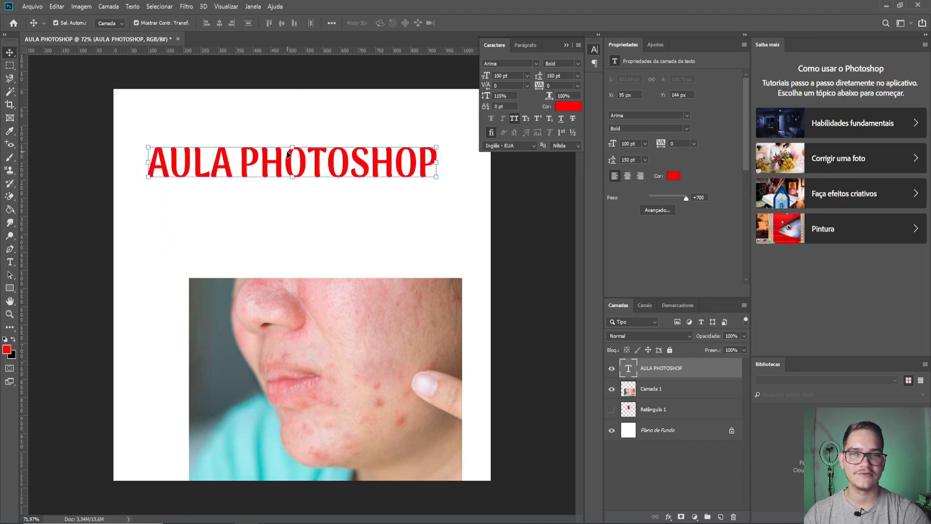
# Step: Try a vertical scale of 500% on the text and reposition the stretched text above the photo
pyautogui.click(502, 95)
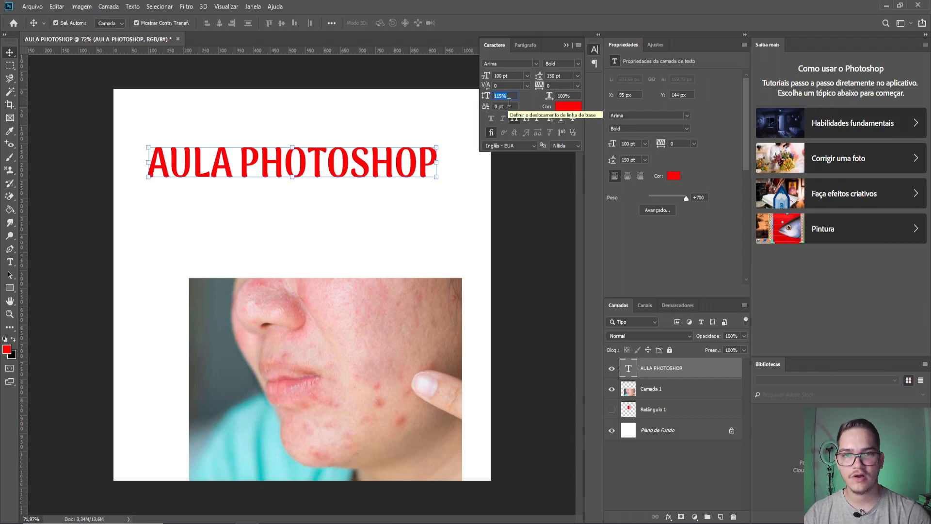
pyautogui.write('500')
pyautogui.press('Return')
pyautogui.moveTo(364, 132); pyautogui.dragTo(356, 204)
pyautogui.click(493, 233)
pyautogui.moveTo(315, 169); pyautogui.dragTo(315, 160)
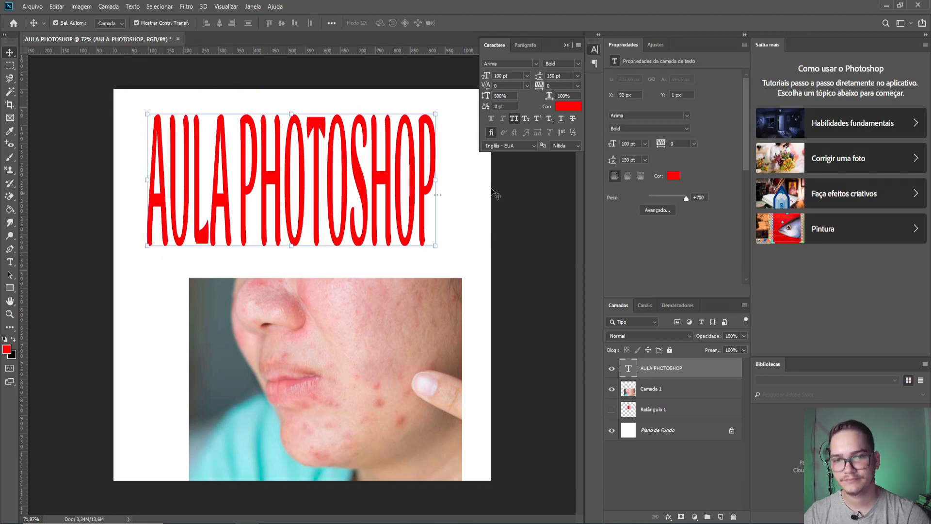
pyautogui.moveTo(377, 205); pyautogui.dragTo(367, 128)
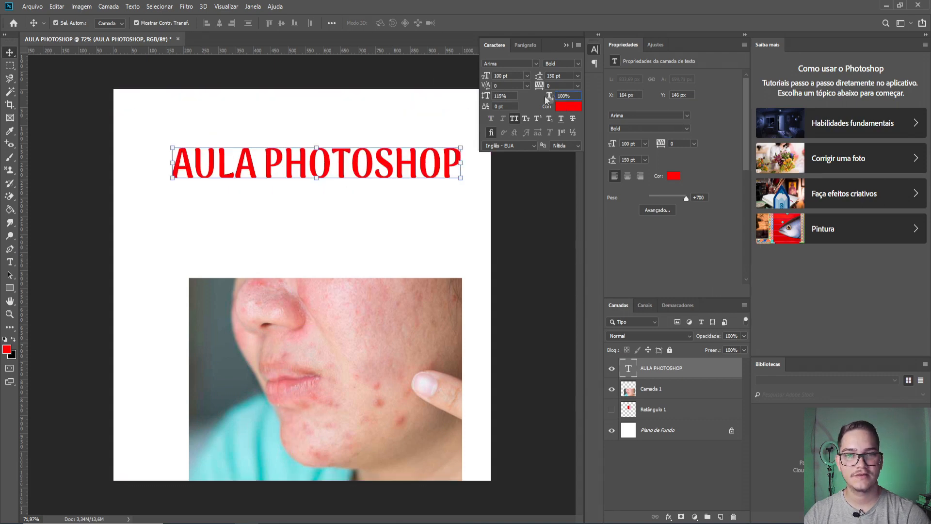
# Step: Try a horizontal scale of 500% on the text, slide the widened text across the page, and undo these changes
pyautogui.moveTo(571, 95); pyautogui.dragTo(508, 91)
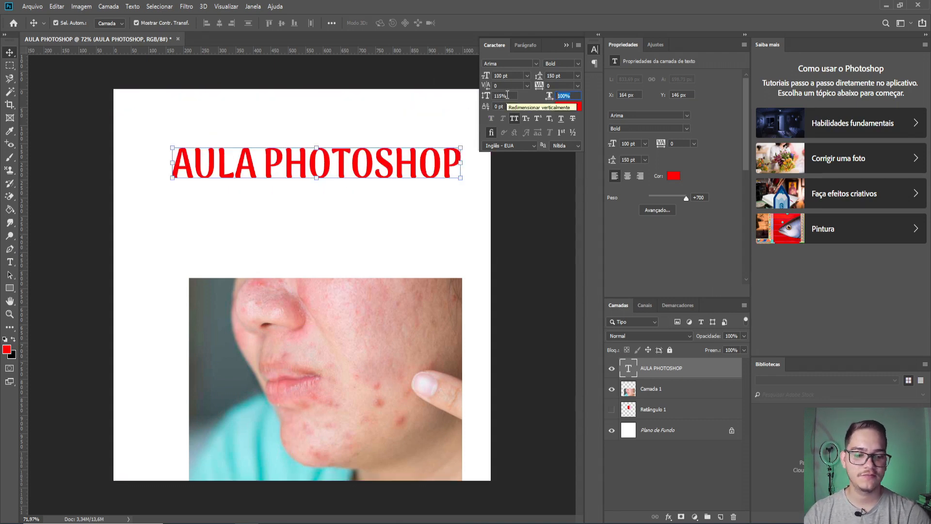
pyautogui.write('5')
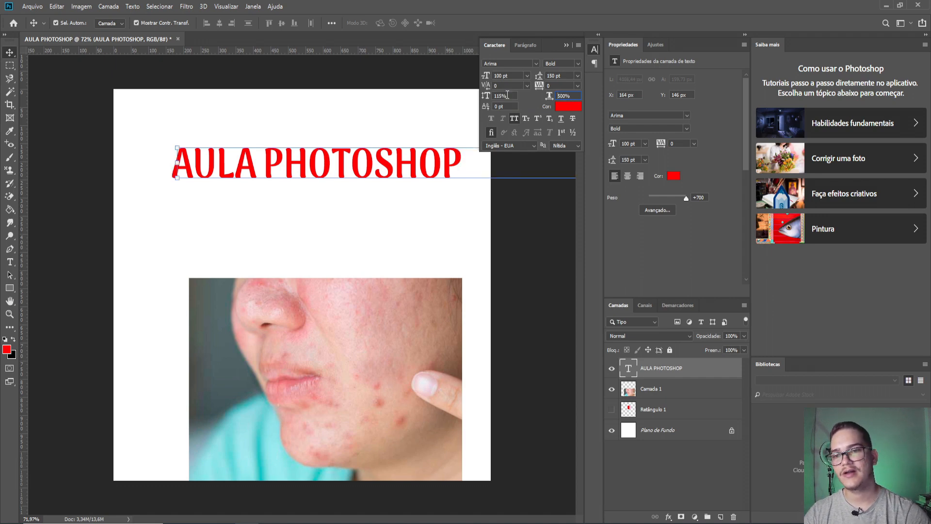
pyautogui.press('Return')
pyautogui.moveTo(453, 160); pyautogui.dragTo(185, 202)
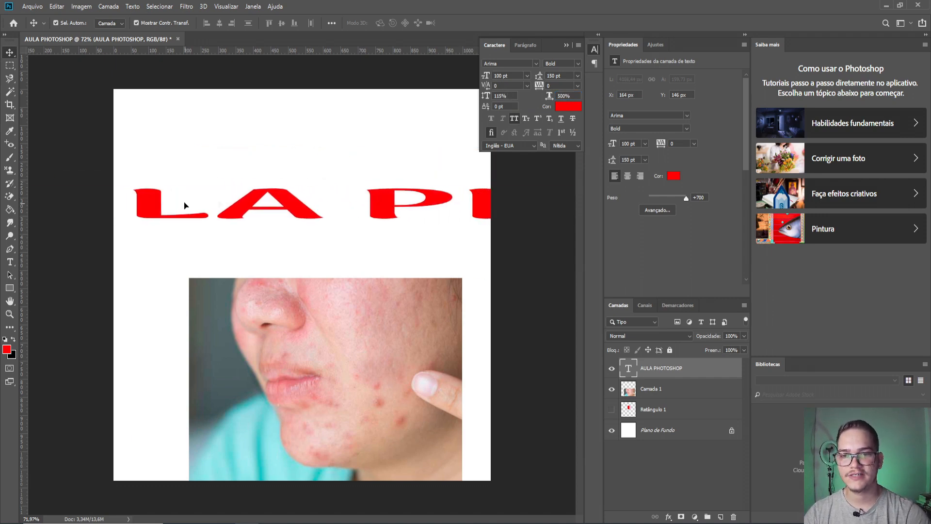
pyautogui.moveTo(363, 202); pyautogui.dragTo(134, 216)
pyautogui.moveTo(286, 224); pyautogui.dragTo(416, 211)
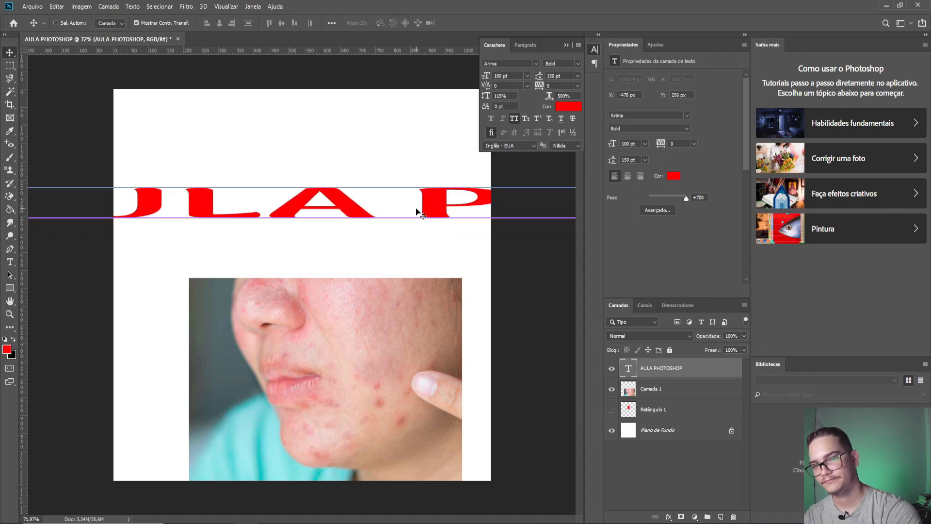
pyautogui.hotkey('ctrl', 'z')
pyautogui.hotkey('ctrl', 'z')
pyautogui.hotkey('ctrl', 'z')
pyautogui.hotkey('ctrl', 'z')
pyautogui.hotkey('ctrl', 'z')
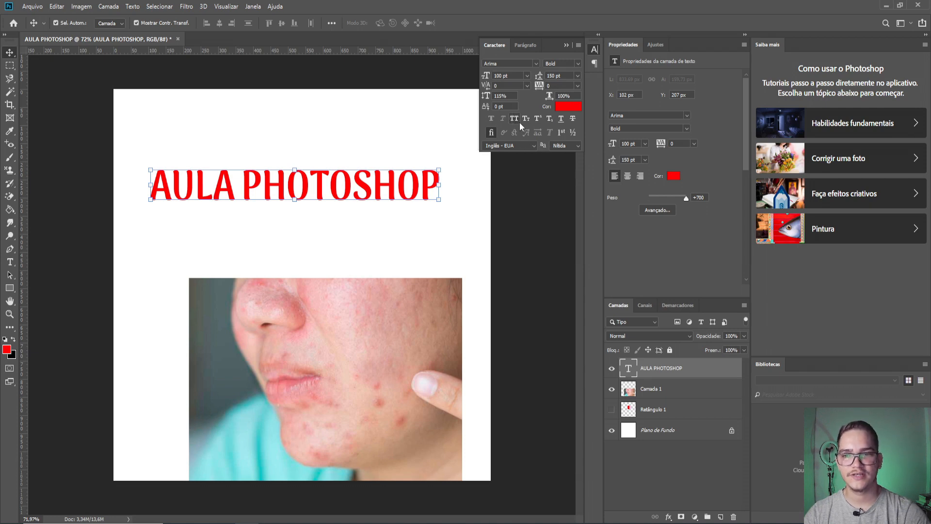
# Step: Replace the text with lowercase "aula photoshop", commit it, and center it roughly above the photo
pyautogui.moveTo(361, 186)
pyautogui.mouseDown()
pyautogui.moveTo(363, 210)
pyautogui.moveTo(364, 186)
pyautogui.mouseUp()
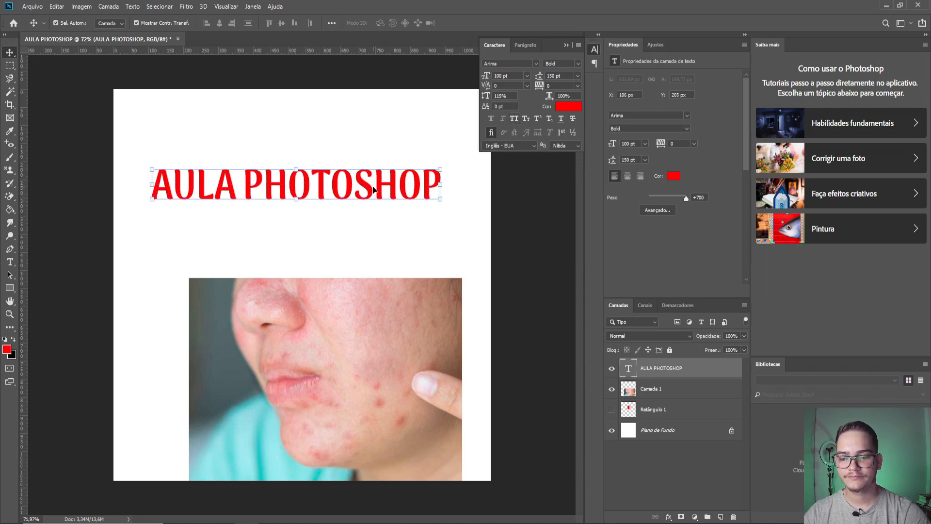
pyautogui.press('t')
pyautogui.moveTo(431, 187); pyautogui.dragTo(163, 170)
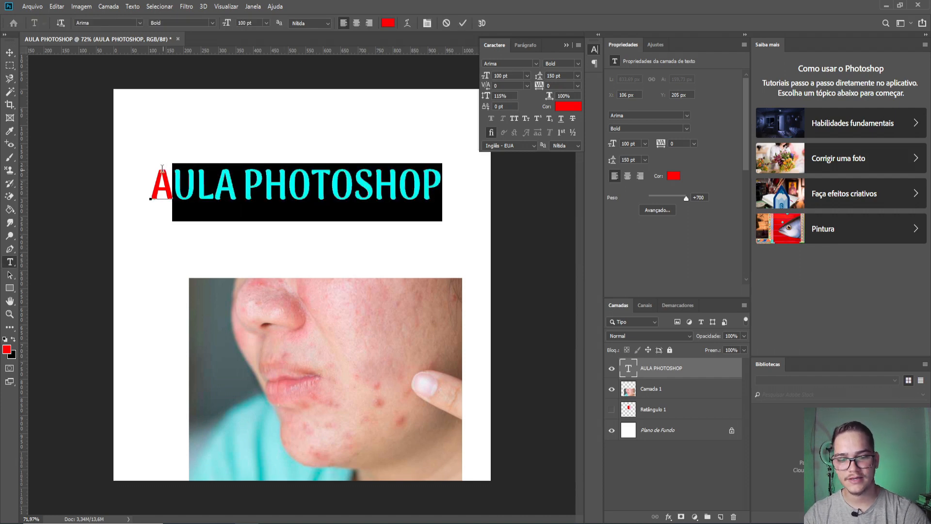
pyautogui.press('BackSpace')
pyautogui.press('BackSpace')
pyautogui.write('aula')
pyautogui.press('BackSpace')
pyautogui.write('la ph')
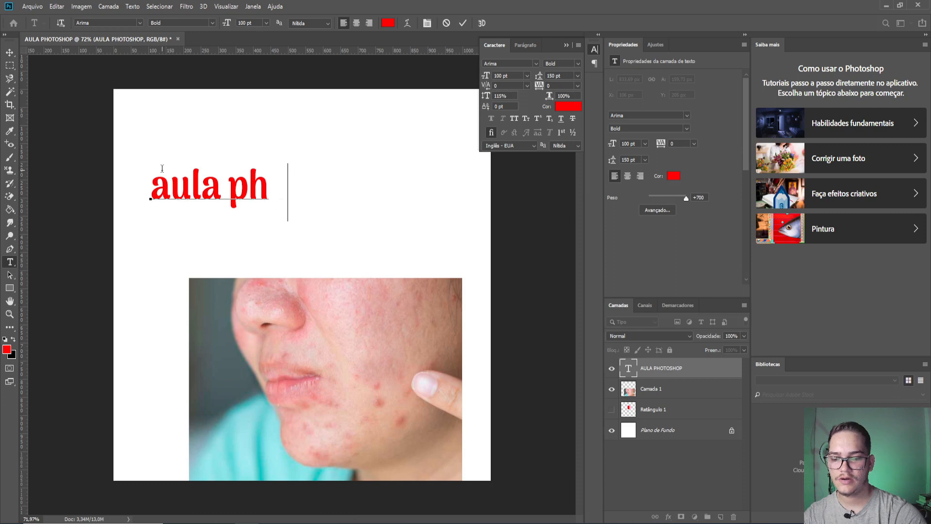
pyautogui.write('otoshop')
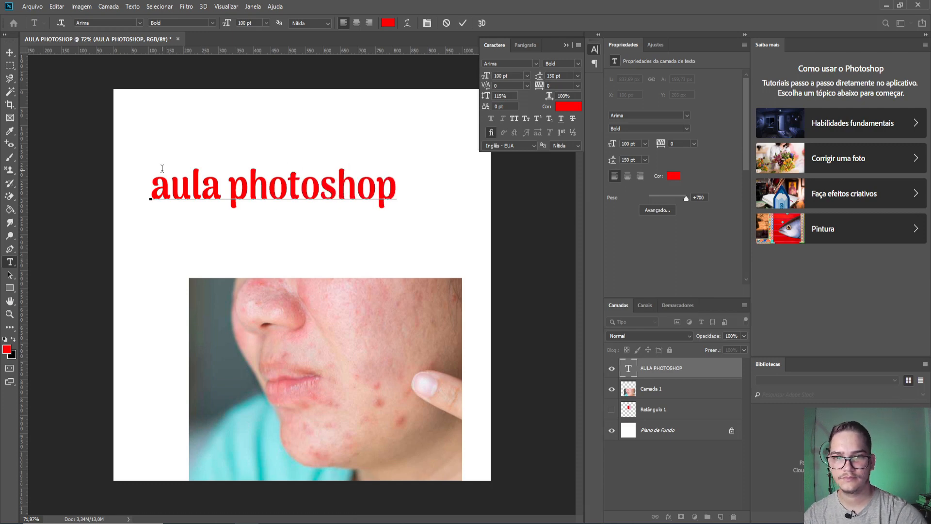
pyautogui.click(464, 23)
pyautogui.press('v')
pyautogui.moveTo(271, 187); pyautogui.dragTo(308, 178)
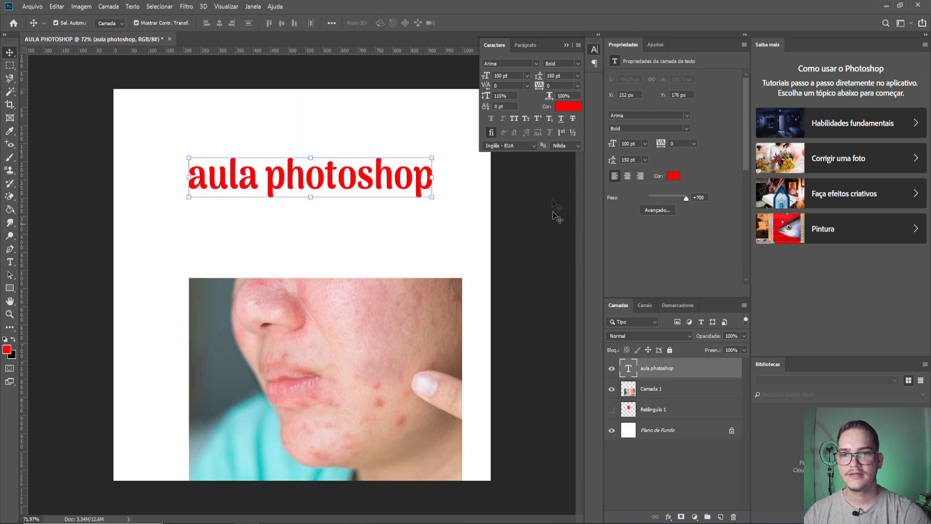
# Step: Apply all caps to the text, move it toward the page's left side, and turn all caps off again
pyautogui.click(515, 118)
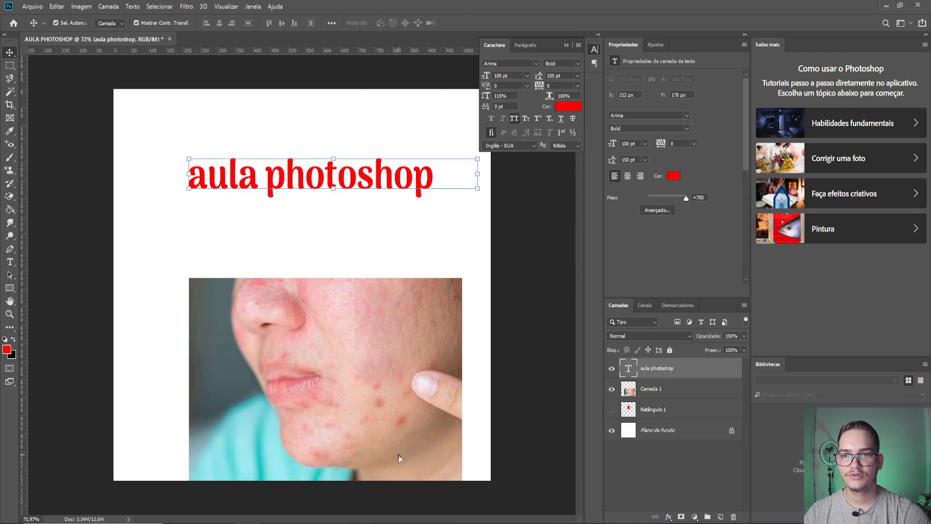
pyautogui.moveTo(416, 178); pyautogui.dragTo(360, 181)
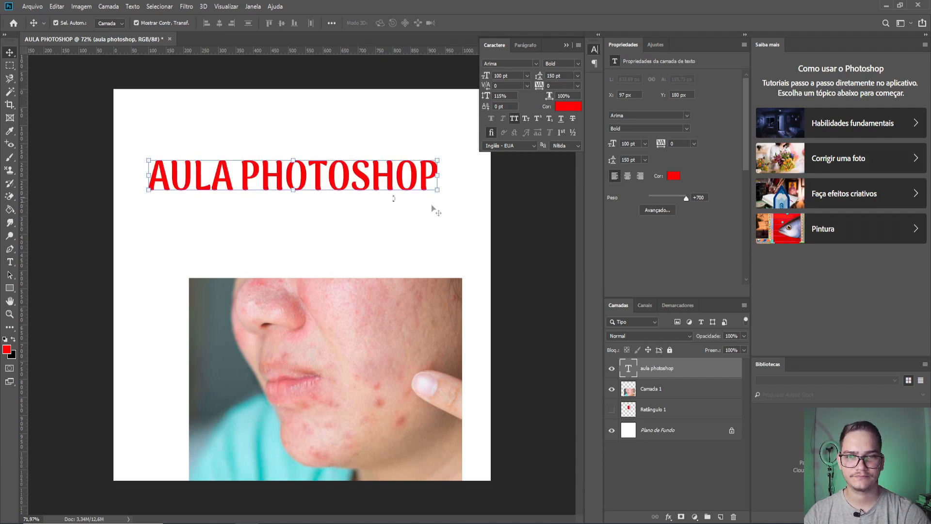
pyautogui.click(514, 119)
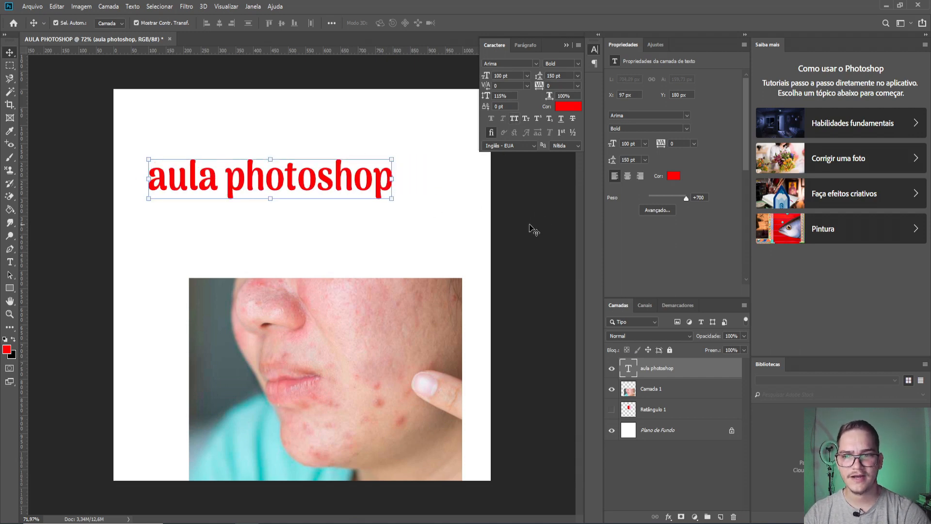
# Step: Try small caps, superscript, subscript, underline and strikethrough on the text, and turn these styles off again
pyautogui.click(527, 120)
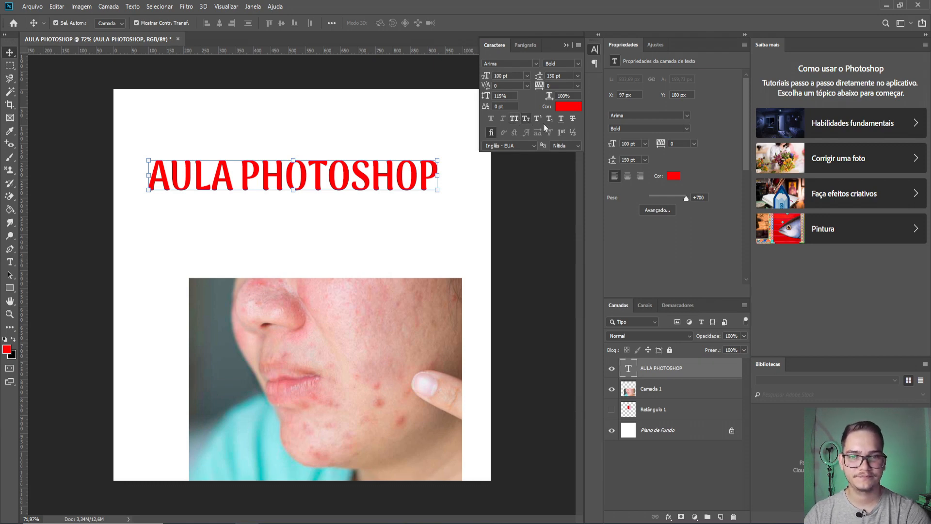
pyautogui.click(537, 120)
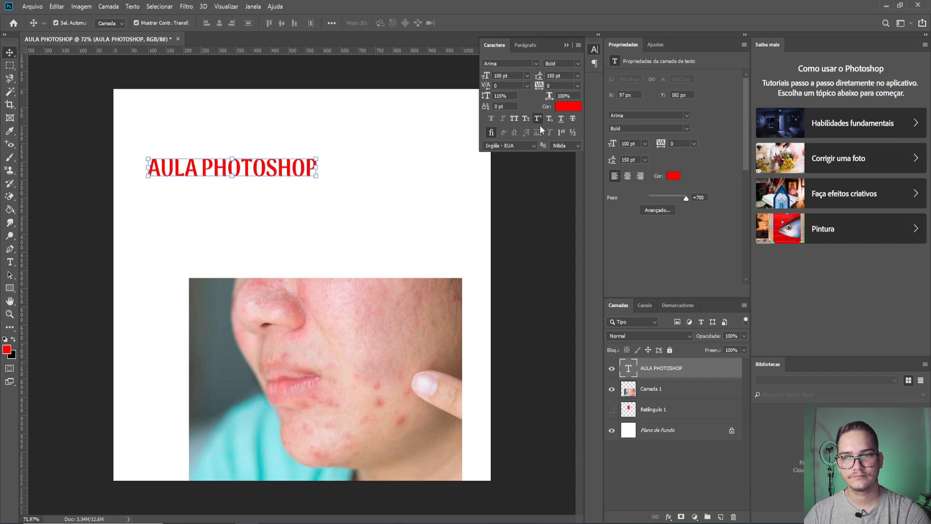
pyautogui.click(548, 119)
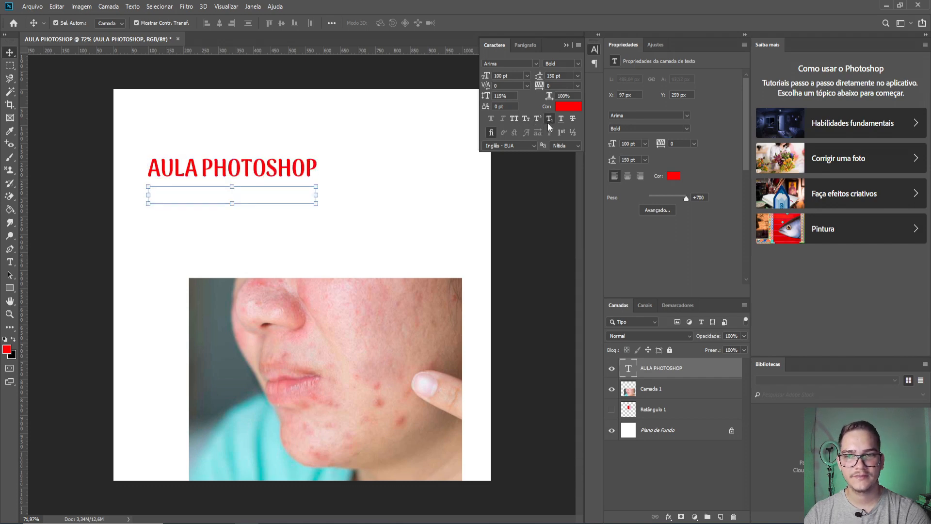
pyautogui.click(561, 120)
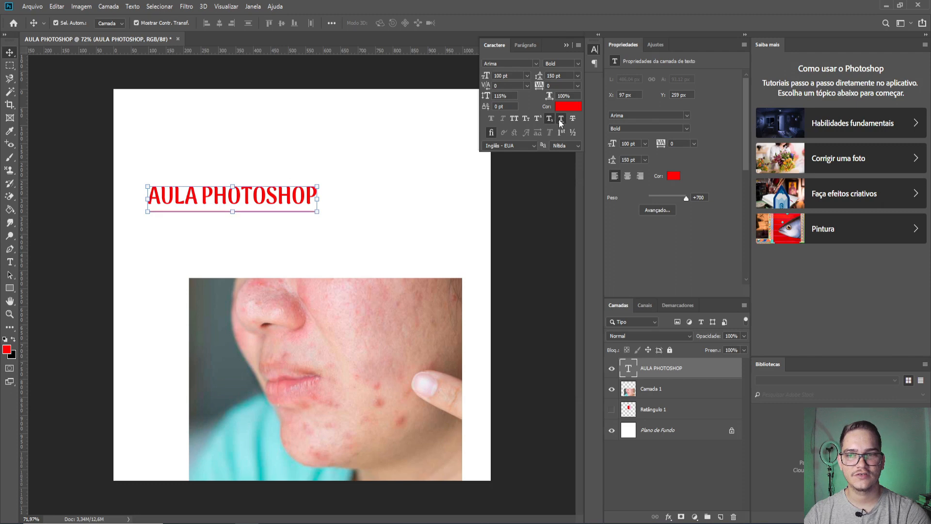
pyautogui.click(550, 118)
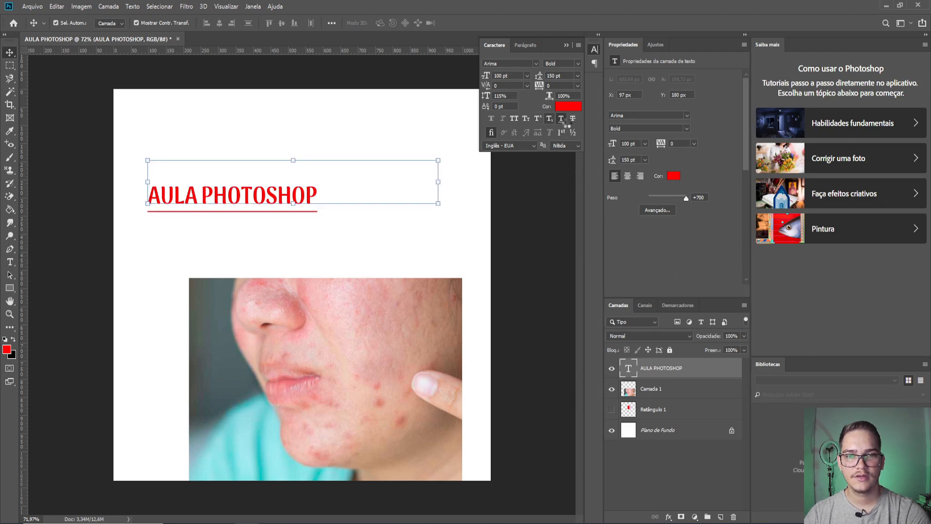
pyautogui.click(562, 119)
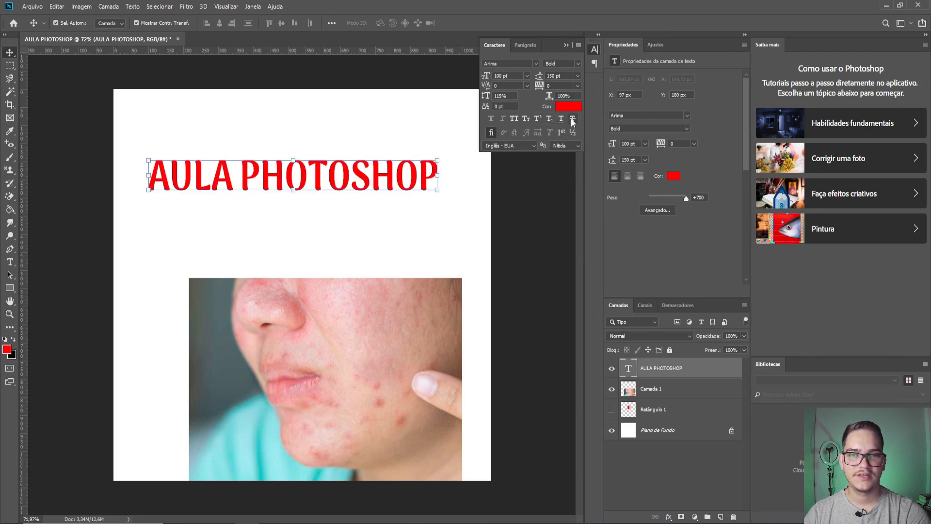
pyautogui.click(573, 121)
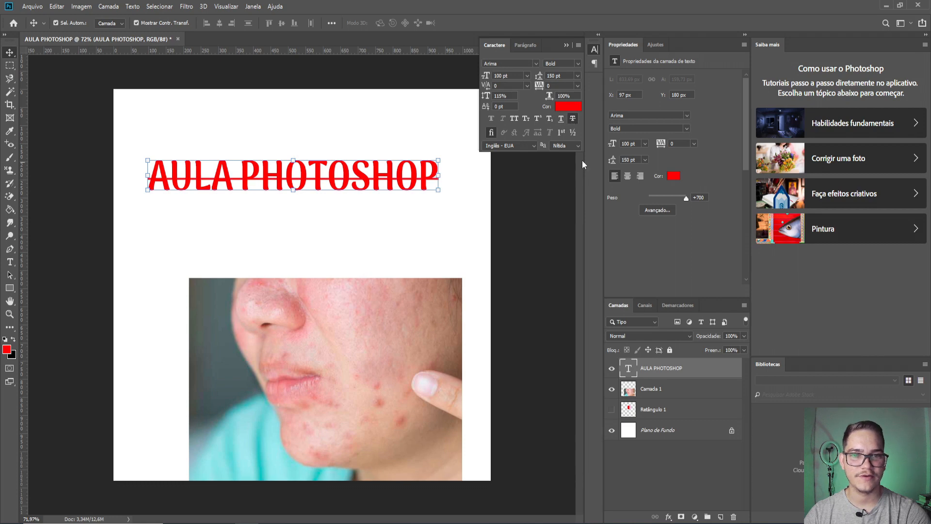
pyautogui.click(573, 118)
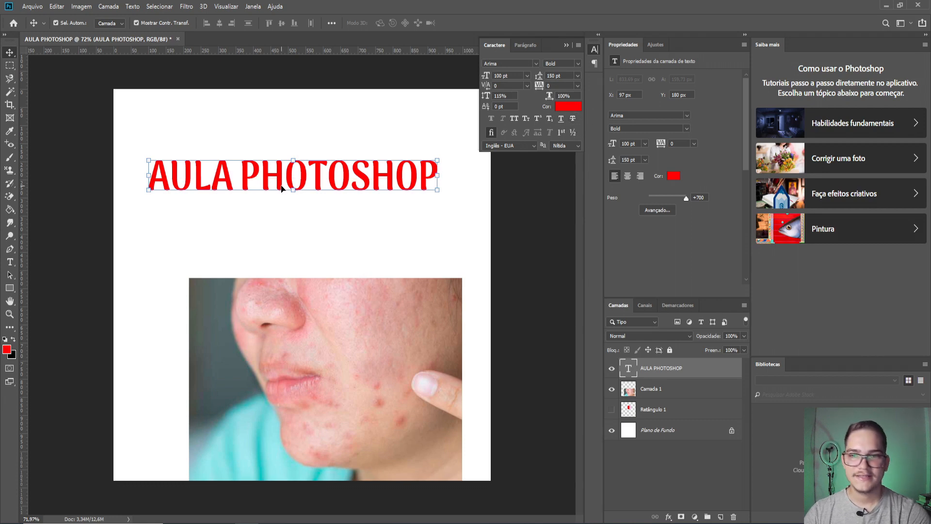
# Step: Move the text slightly right and down to about X 149 px, Y 220 px, and deselect it
pyautogui.click(423, 232)
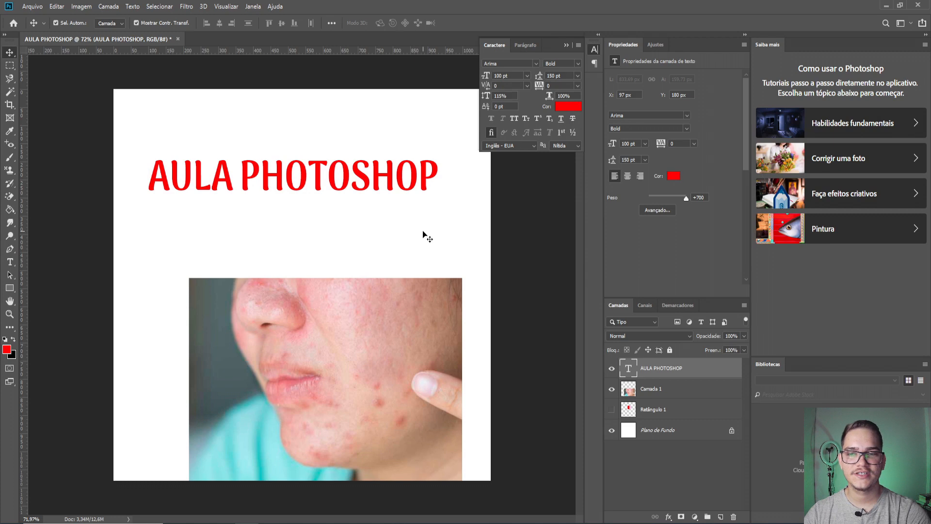
pyautogui.click(418, 189)
pyautogui.moveTo(421, 187); pyautogui.dragTo(431, 200)
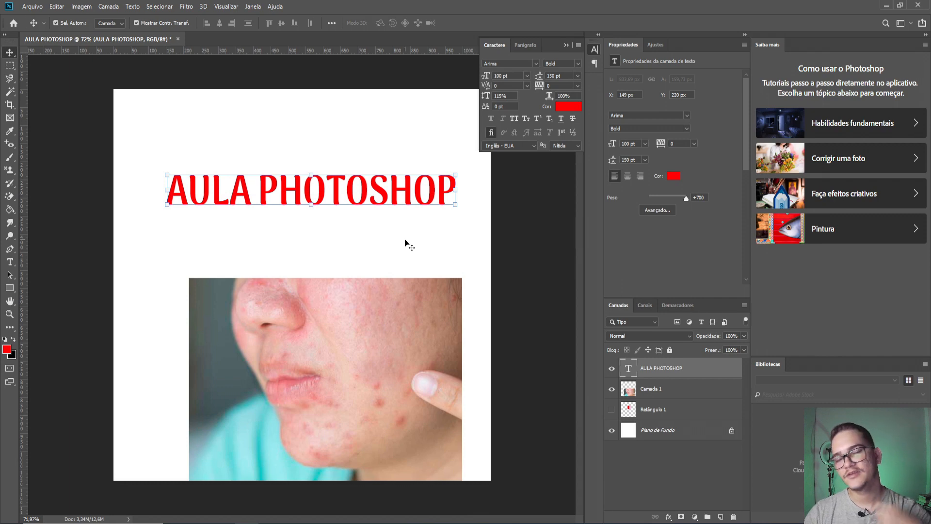
pyautogui.click(520, 219)
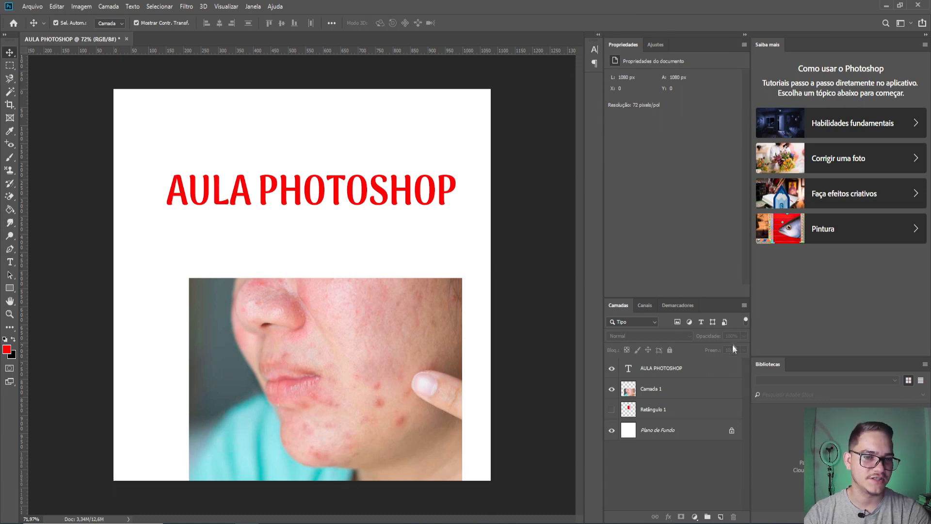
# Step: Collapse the panel docks to icons and float the Propriedades, Camadas and Saiba mais groups over the workspace
pyautogui.click(926, 35)
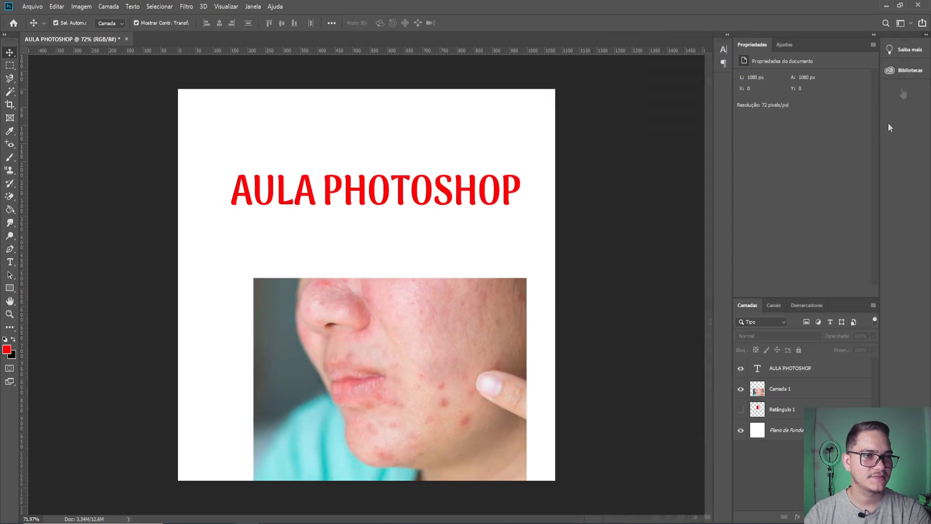
pyautogui.click(874, 35)
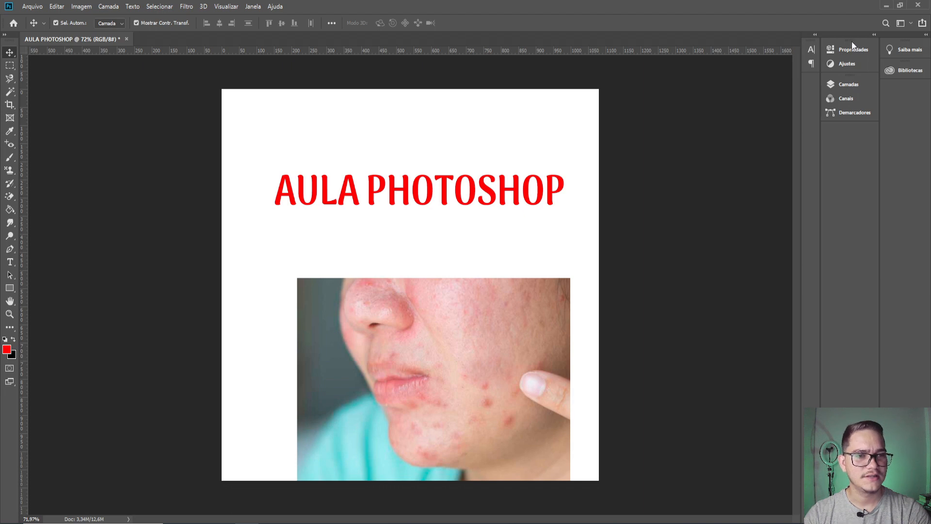
pyautogui.moveTo(848, 39); pyautogui.dragTo(700, 97)
pyautogui.moveTo(848, 43); pyautogui.dragTo(687, 161)
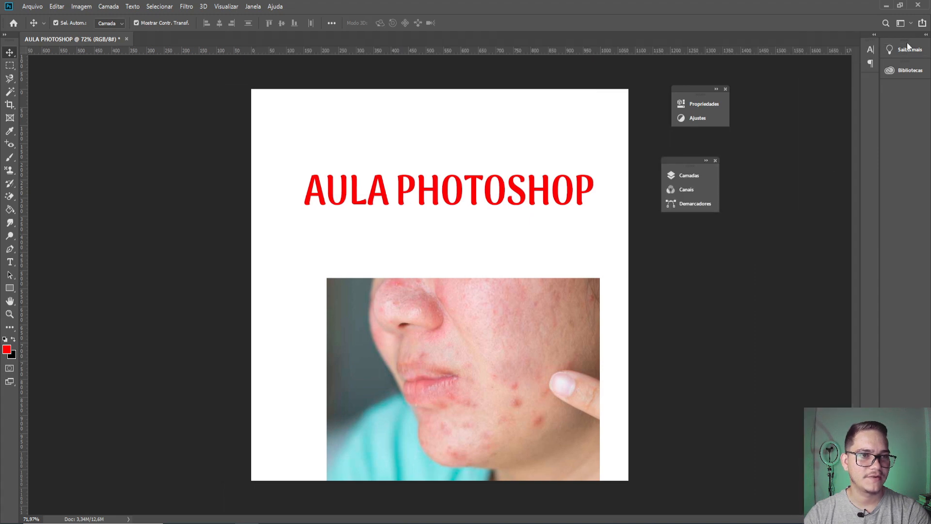
pyautogui.moveTo(908, 46); pyautogui.dragTo(66, 78)
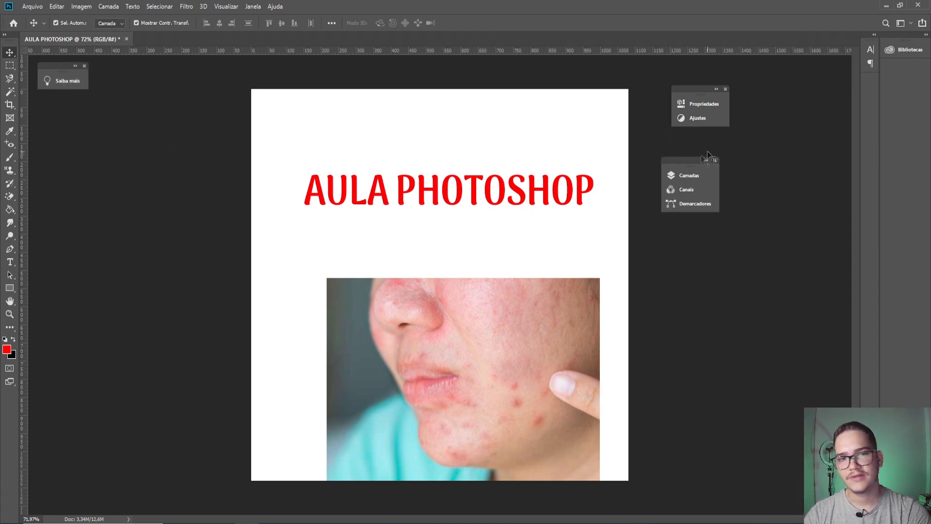
pyautogui.moveTo(706, 155); pyautogui.dragTo(92, 111)
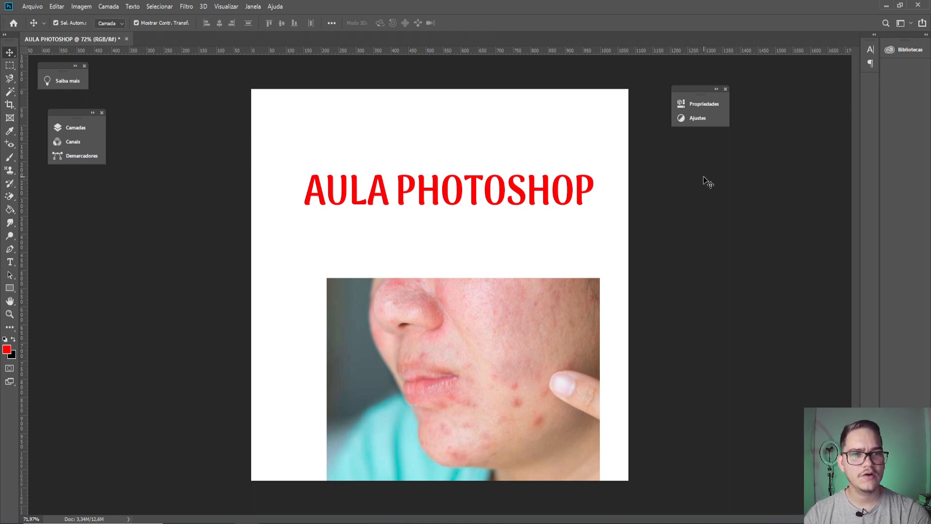
# Step: Dock the Propriedades, Saiba mais, Camadas and Caractere groups in a single icon column beneath Bibliotecas
pyautogui.moveTo(700, 95); pyautogui.dragTo(901, 97)
pyautogui.moveTo(44, 65); pyautogui.dragTo(904, 104)
pyautogui.moveTo(77, 117); pyautogui.dragTo(916, 131)
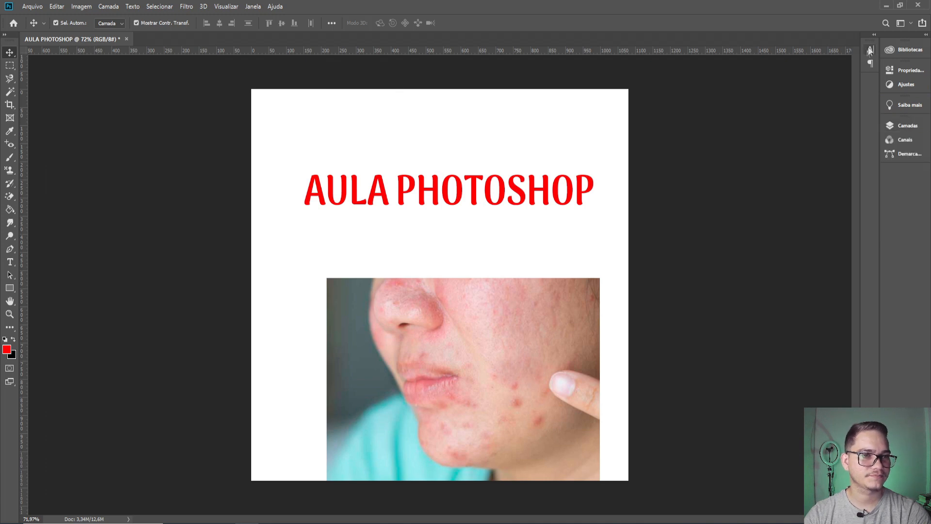
pyautogui.moveTo(912, 179); pyautogui.dragTo(912, 178)
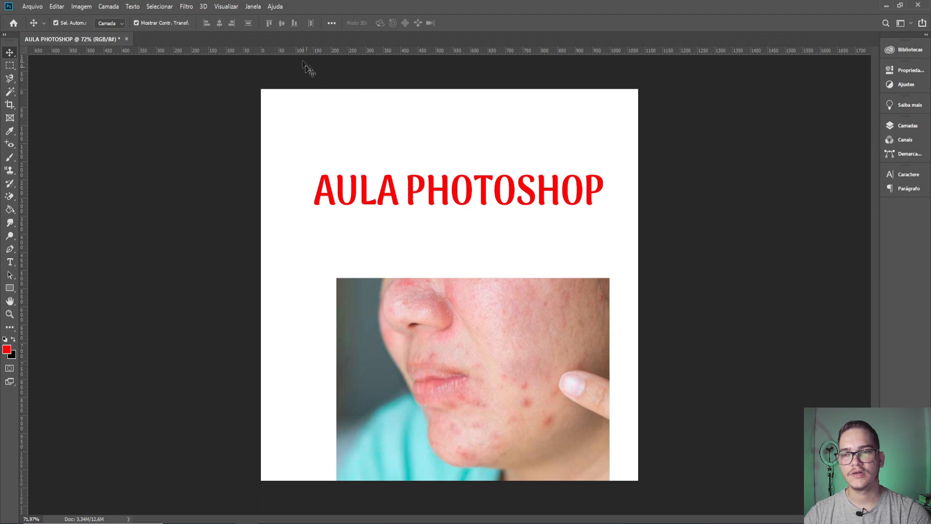
# Step: Show the Histórico panel, dock it above Bibliotecas, and extend its list to nearly full window height
pyautogui.click(253, 7)
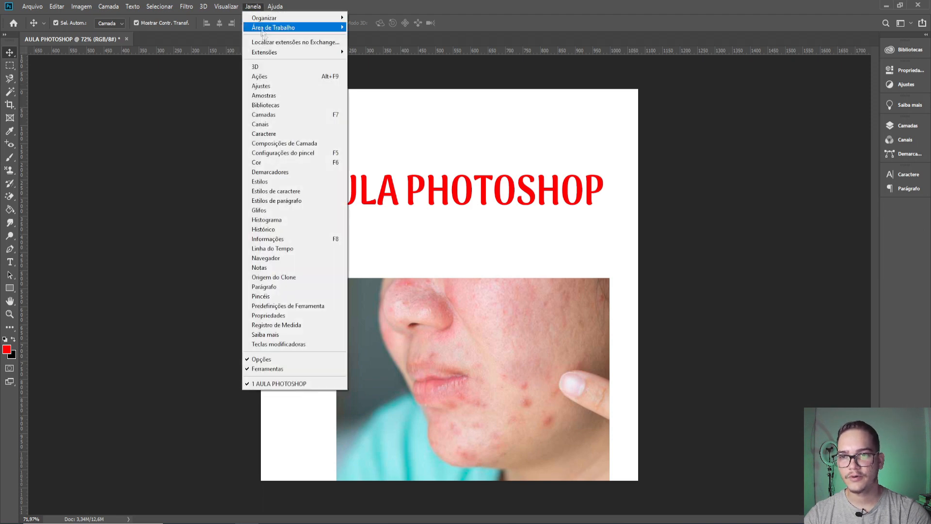
pyautogui.click(267, 231)
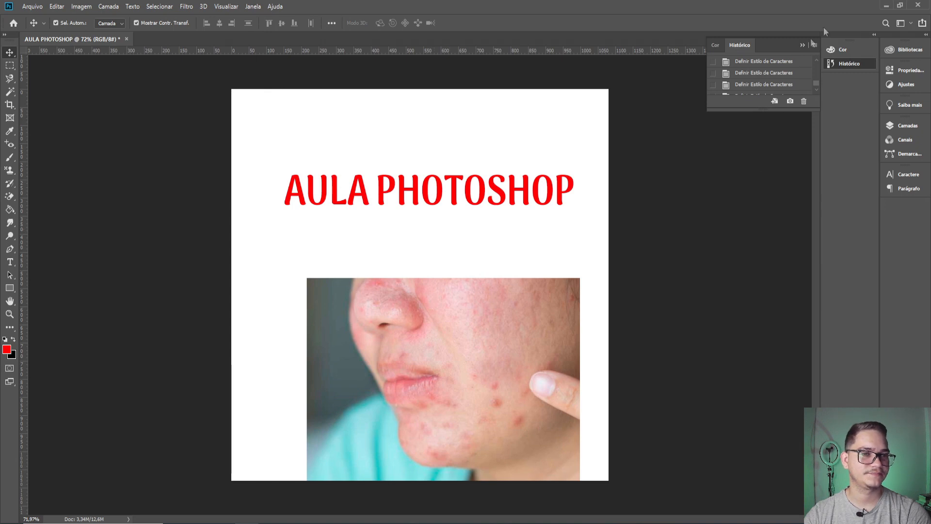
pyautogui.moveTo(846, 62); pyautogui.dragTo(900, 44)
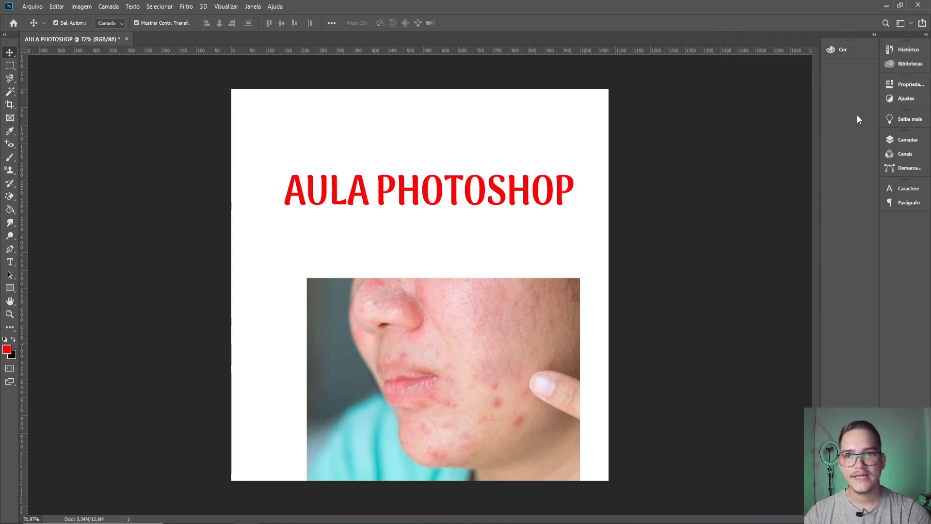
pyautogui.click(903, 50)
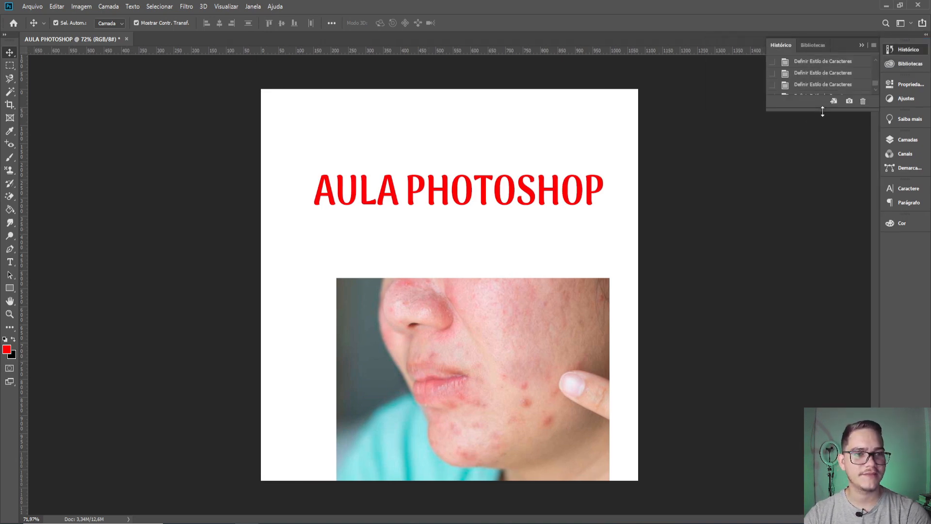
pyautogui.moveTo(823, 111); pyautogui.dragTo(823, 504)
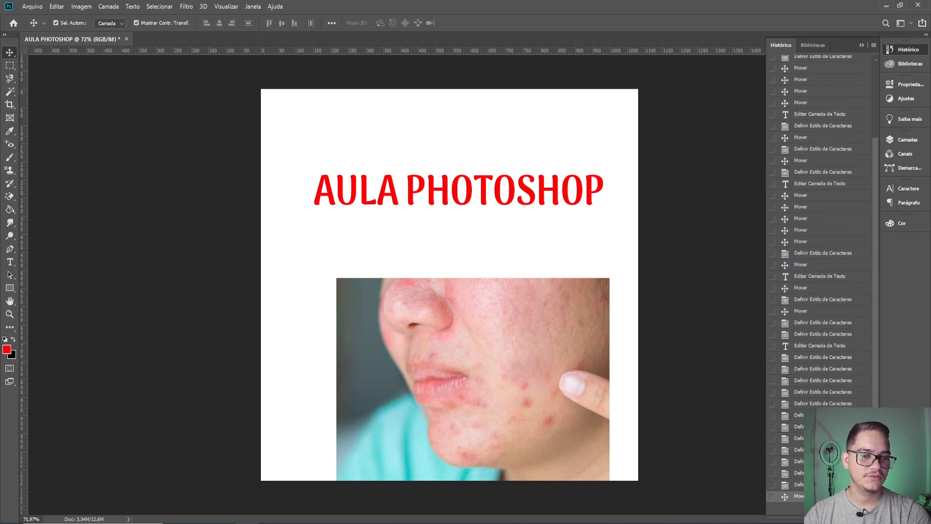
# Step: Revert through progressively earlier history states back to Excluir Camada, and restore the latest Mover state
pyautogui.scroll(3, 869, 304)
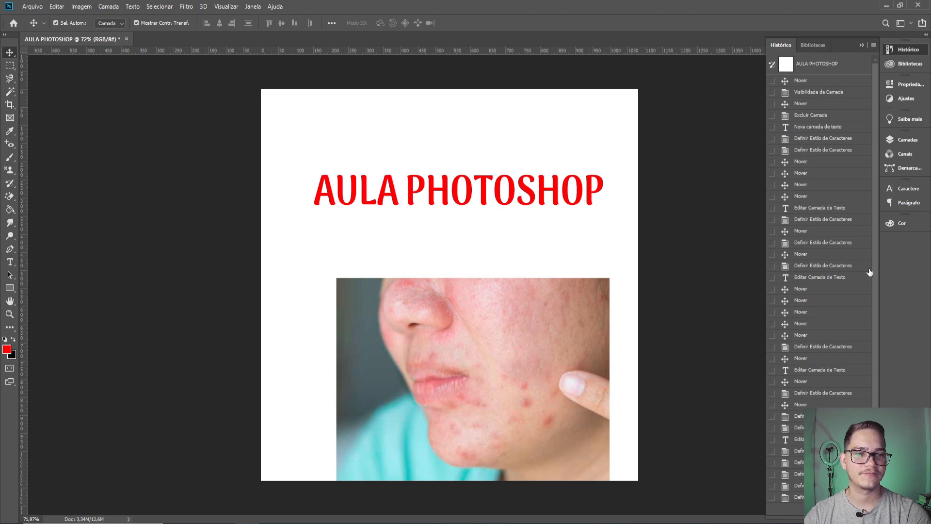
pyautogui.click(817, 346)
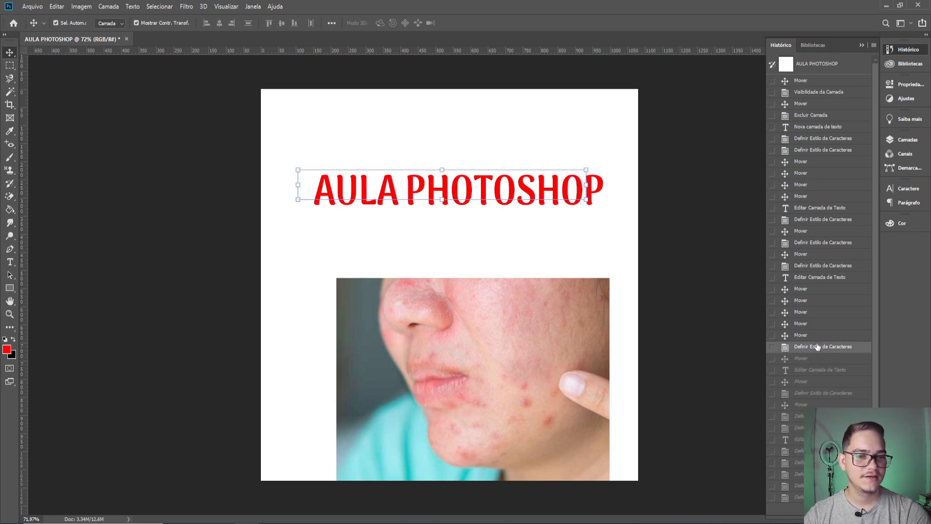
pyautogui.click(817, 254)
pyautogui.click(816, 165)
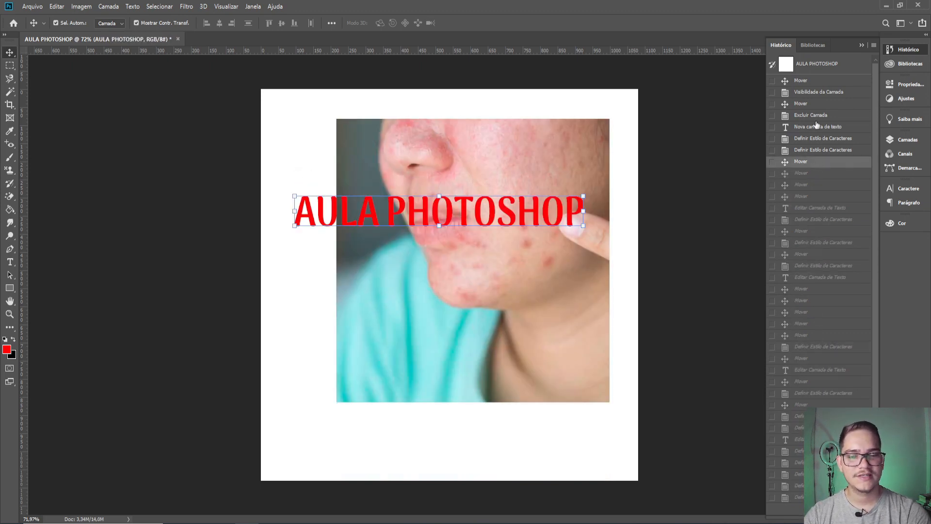
pyautogui.click(817, 116)
pyautogui.moveTo(877, 122); pyautogui.dragTo(877, 401)
pyautogui.click(802, 496)
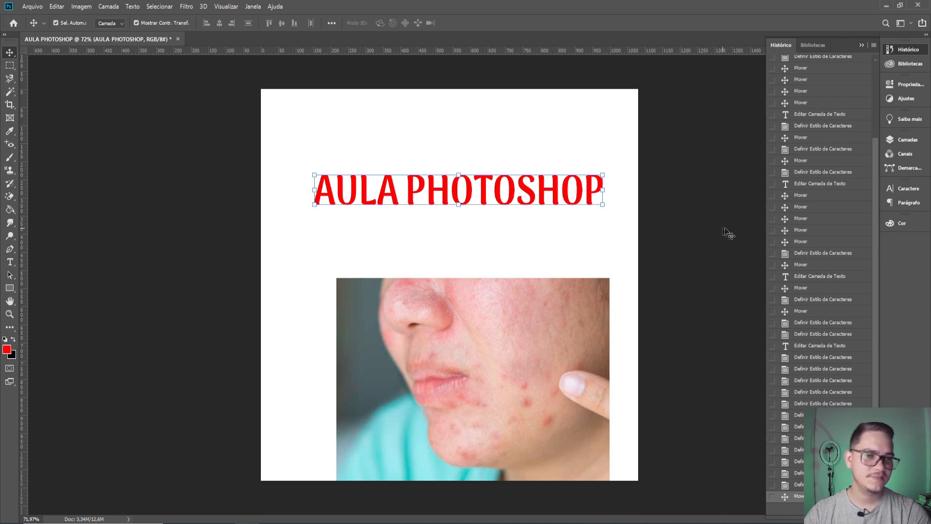
# Step: Revert the document to the Nova camada de texto history state, and advance it to a middle Mover state
pyautogui.moveTo(876, 276); pyautogui.dragTo(875, 189)
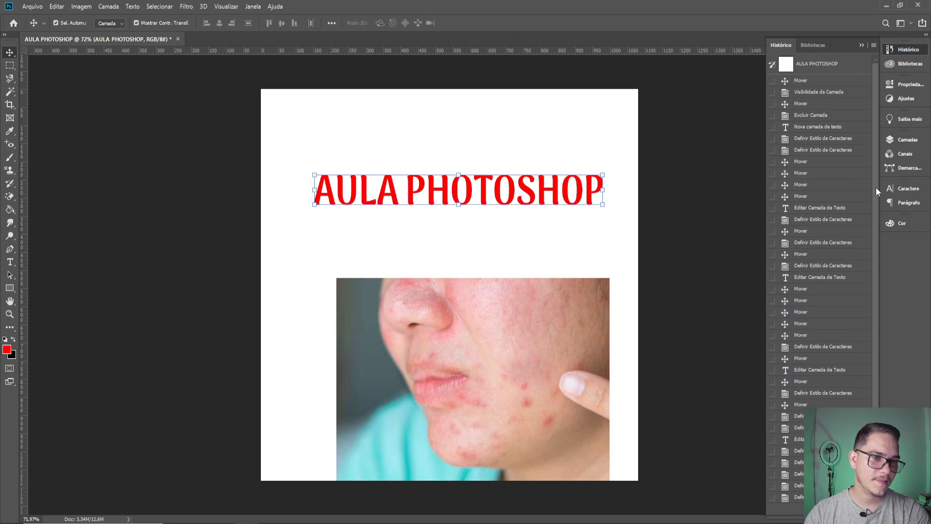
pyautogui.scroll(-3, 823, 401)
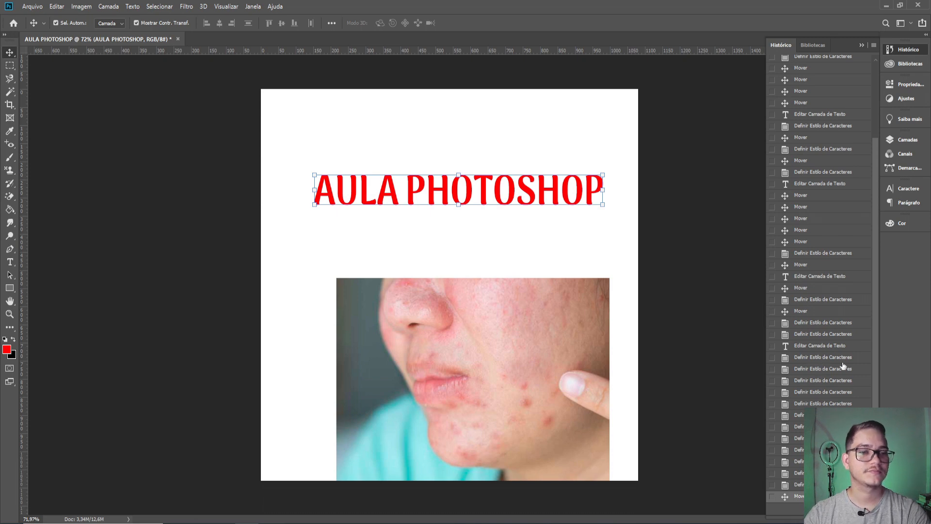
pyautogui.moveTo(875, 243); pyautogui.dragTo(877, 119)
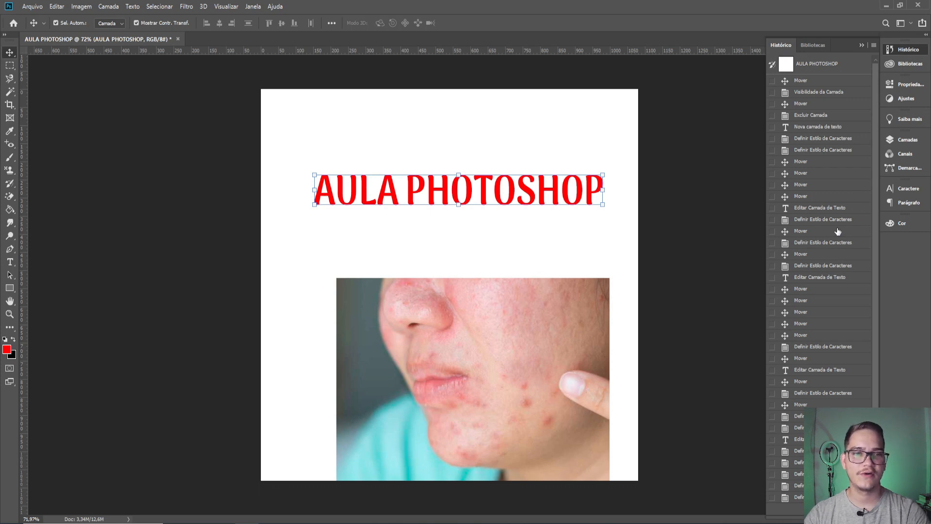
pyautogui.moveTo(874, 149); pyautogui.dragTo(874, 324)
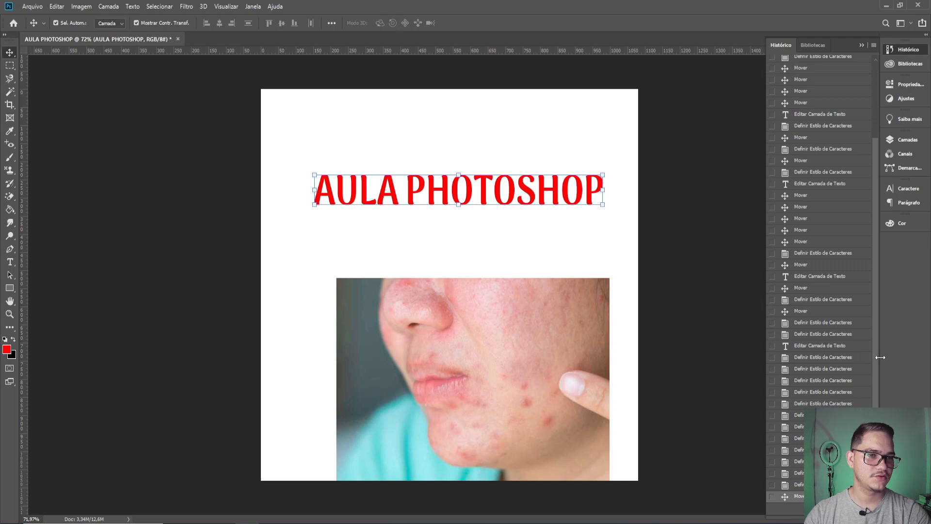
pyautogui.moveTo(876, 327); pyautogui.dragTo(876, 422)
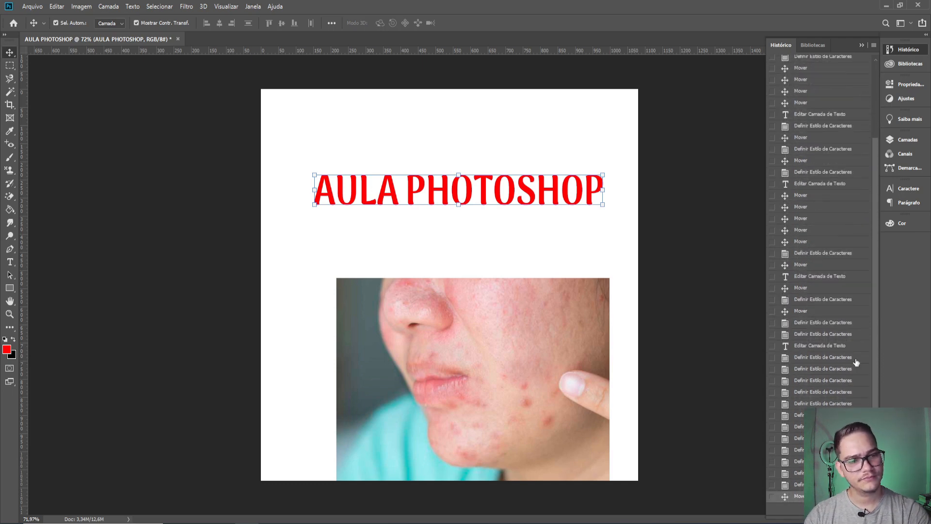
pyautogui.click(820, 197)
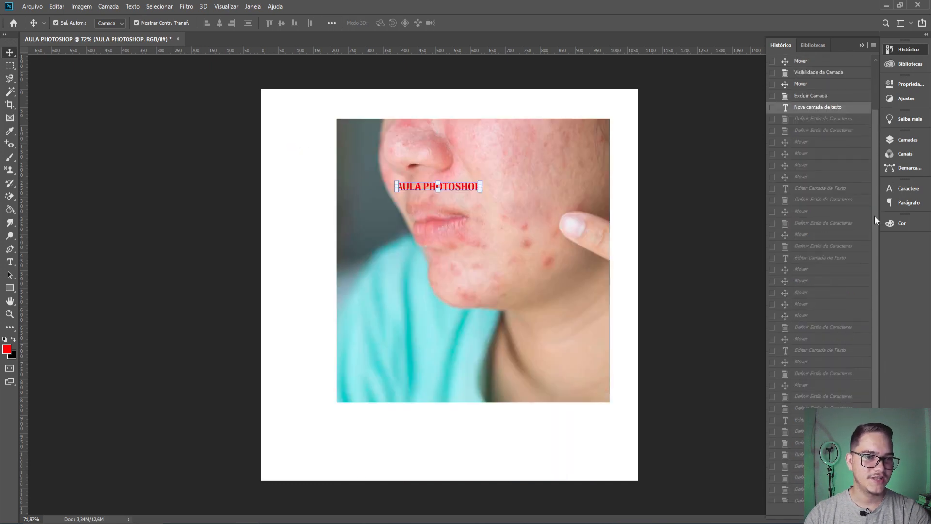
pyautogui.scroll(-3, 874, 217)
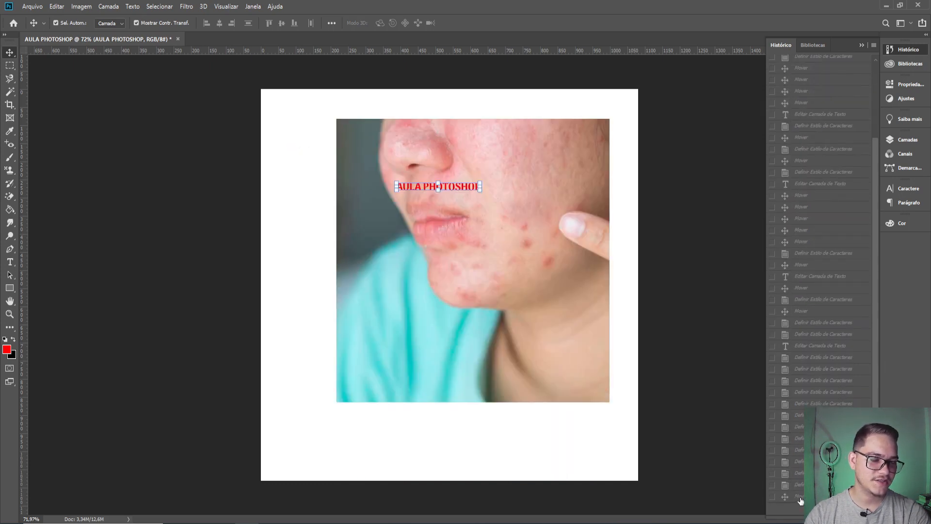
pyautogui.click(816, 230)
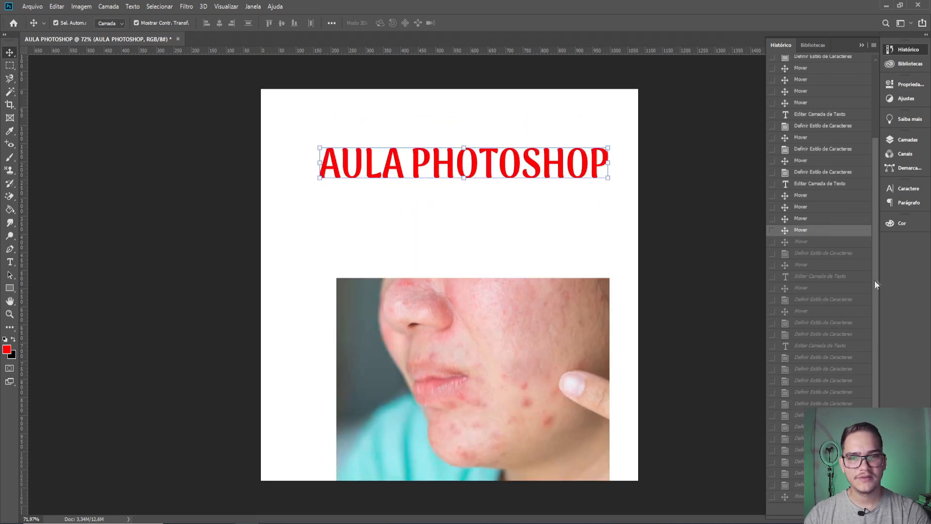
# Step: Revert to the Definir Estilo de Caracteres history state with the two-line title, and place a copy of the title below it, overlapping the photo
pyautogui.click(819, 176)
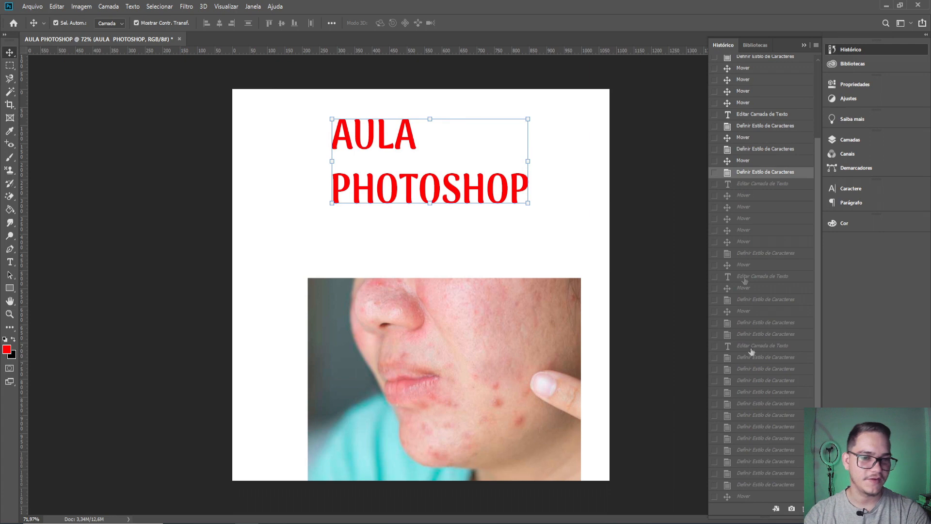
pyautogui.scroll(3, 746, 485)
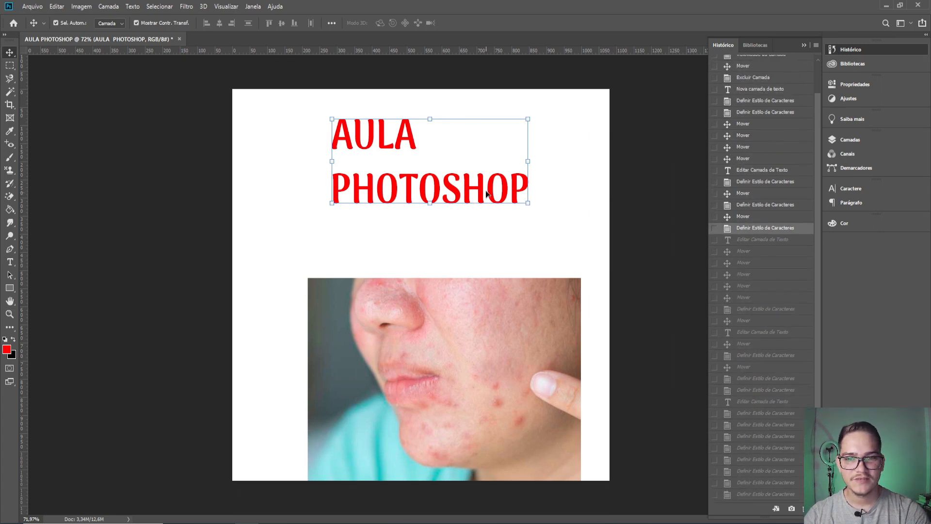
pyautogui.moveTo(477, 189); pyautogui.dragTo(478, 305)
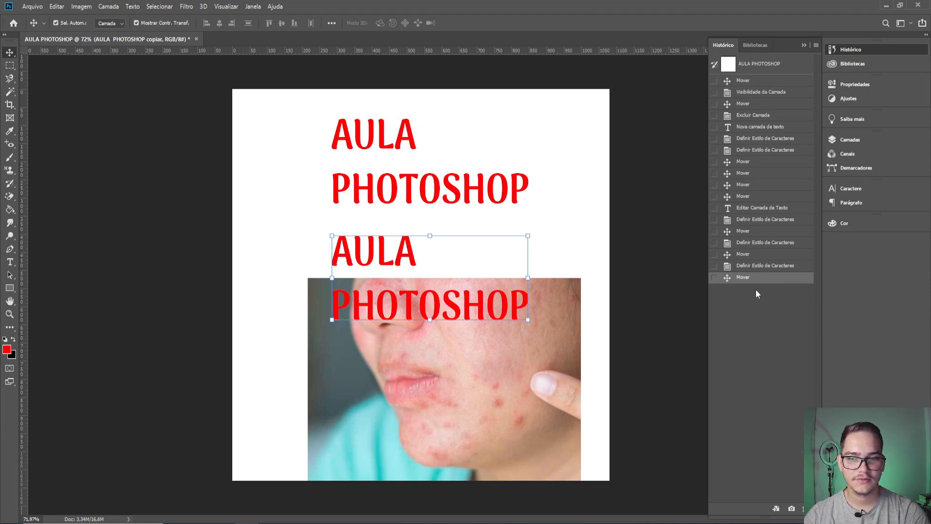
# Step: Undo the title duplication and the character style change before it, and deselect the title layer
pyautogui.hotkey('ctrl', 'z')
pyautogui.hotkey('ctrl', 'z')
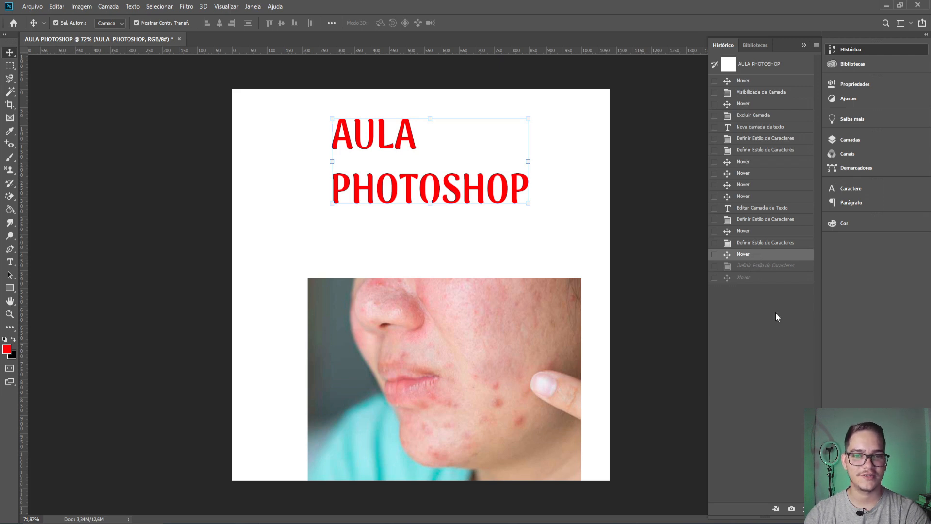
pyautogui.click(582, 235)
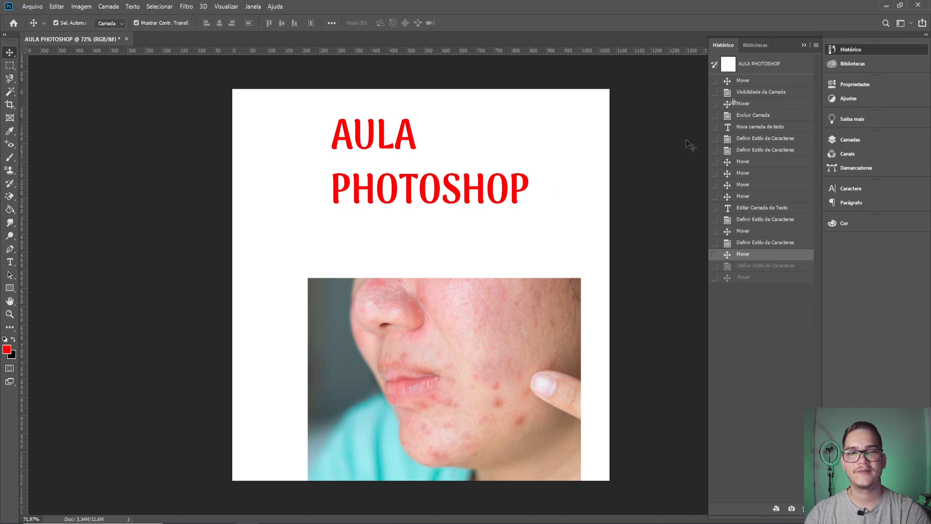
# Step: Collapse the Histórico panel and show the Camadas panel as its own group above Histórico
pyautogui.click(853, 49)
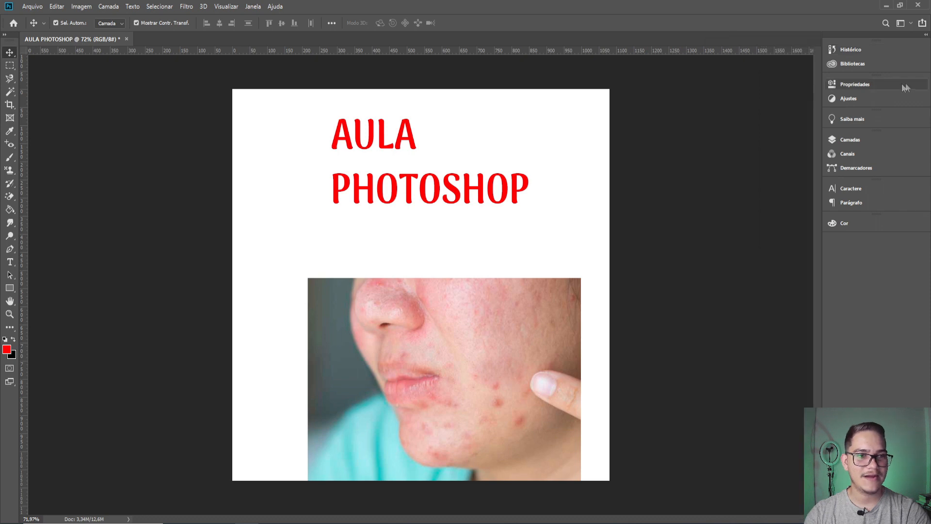
pyautogui.click(866, 139)
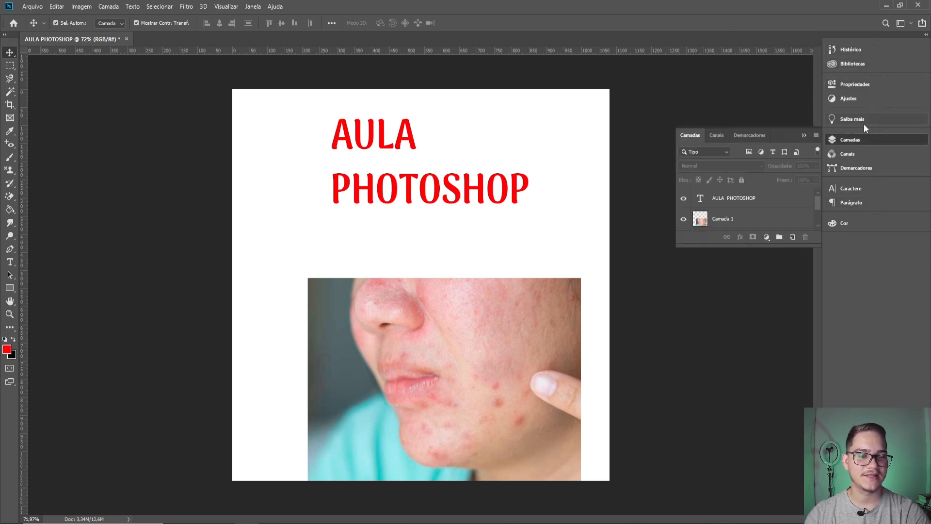
pyautogui.click(885, 139)
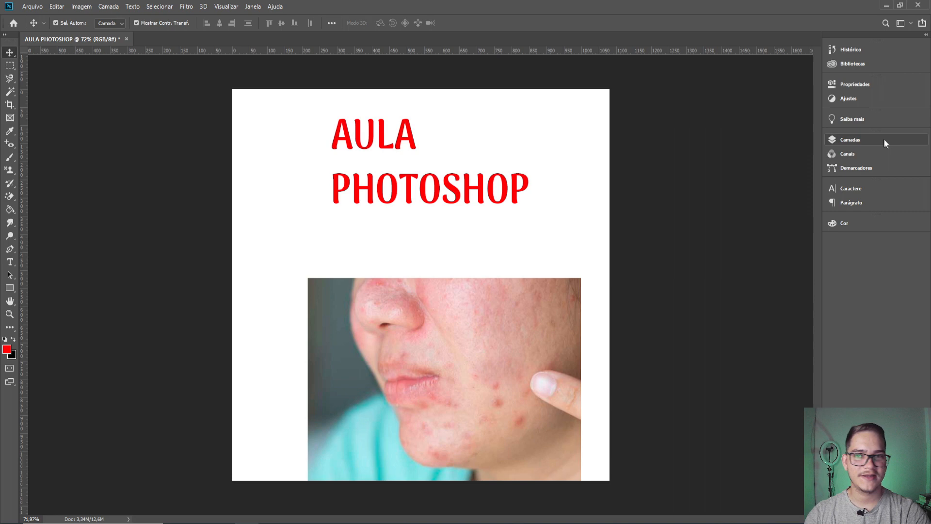
pyautogui.click(254, 8)
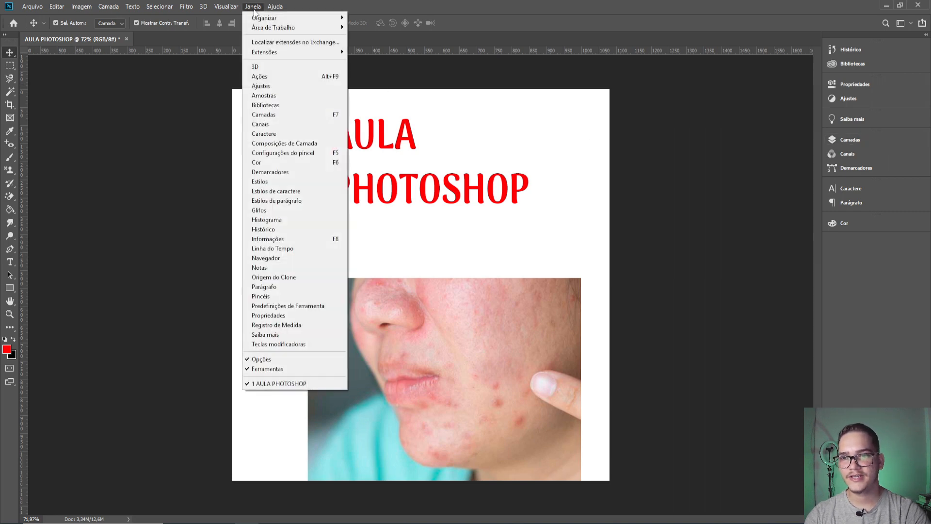
pyautogui.click(269, 115)
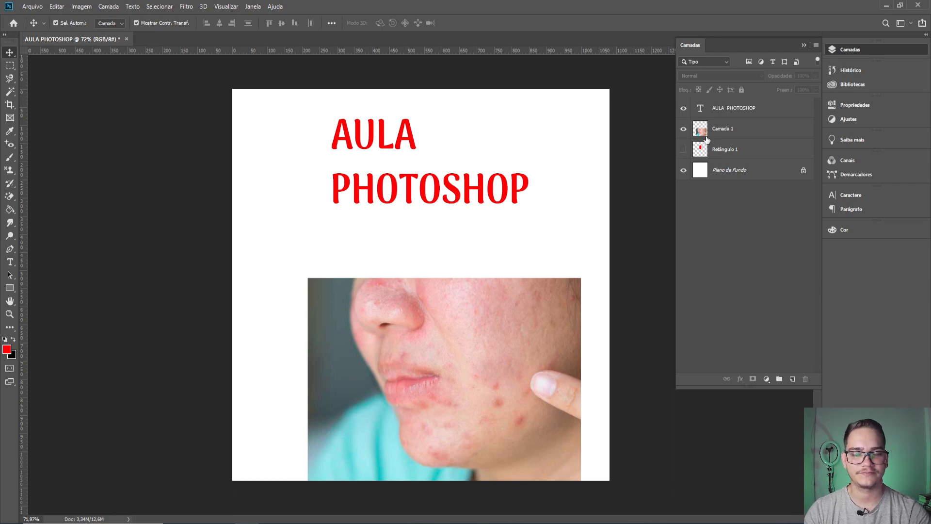
# Step: Move the AULA PHOTOSHOP title to the page's upper-left corner and the face photo up toward the page's right edge
pyautogui.click(727, 107)
pyautogui.moveTo(417, 146); pyautogui.dragTo(396, 196)
pyautogui.click(457, 349)
pyautogui.moveTo(457, 349); pyautogui.dragTo(514, 297)
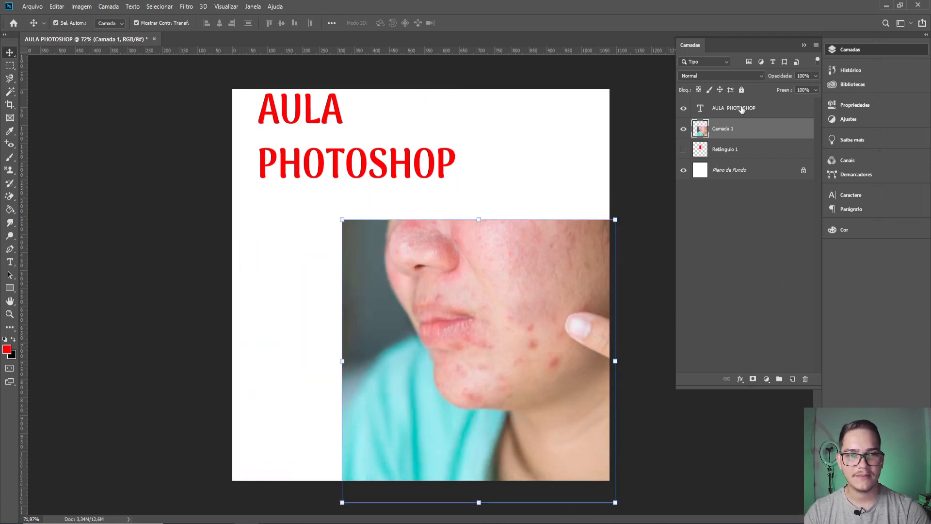
# Step: Move the AULA PHOTOSHOP title right above the photo, and select the Camada 1 and Retângulo 1 layers in turn
pyautogui.click(742, 110)
pyautogui.moveTo(449, 139); pyautogui.dragTo(523, 144)
pyautogui.click(735, 129)
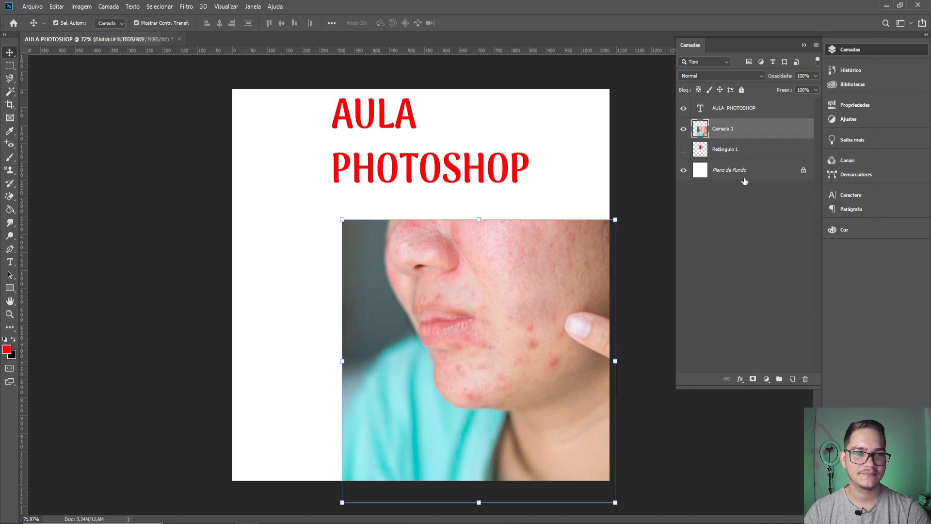
pyautogui.click(739, 153)
pyautogui.click(736, 131)
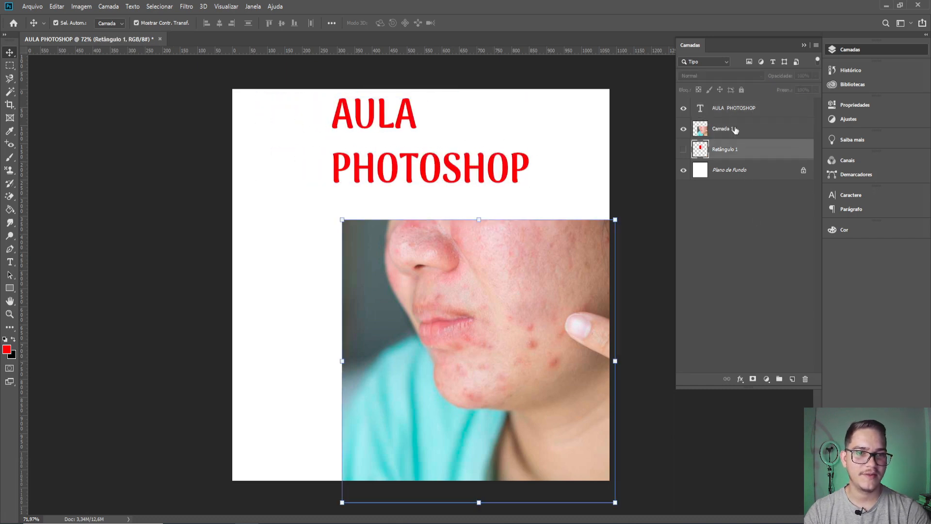
# Step: Move the title back to the page's left side and the Camada 1 photo to the lower-left corner
pyautogui.click(750, 114)
pyautogui.moveTo(461, 138); pyautogui.dragTo(376, 143)
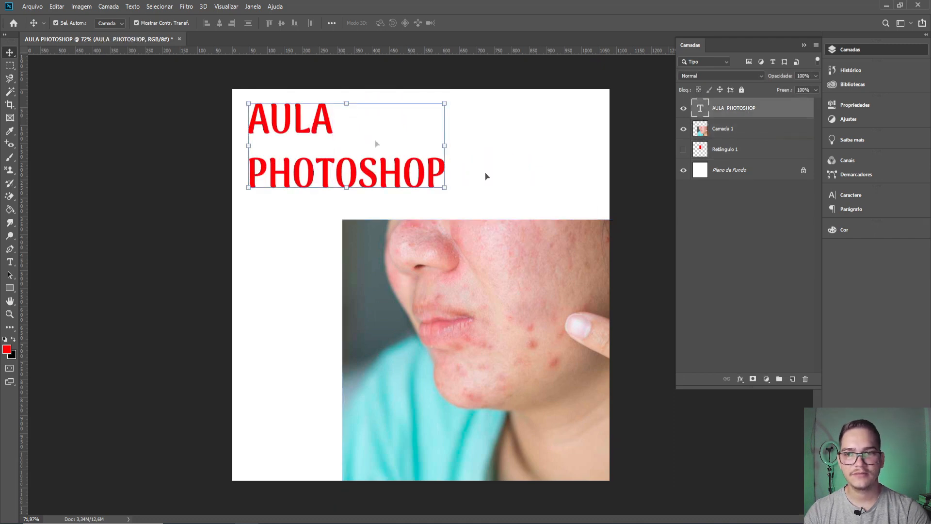
pyautogui.click(754, 130)
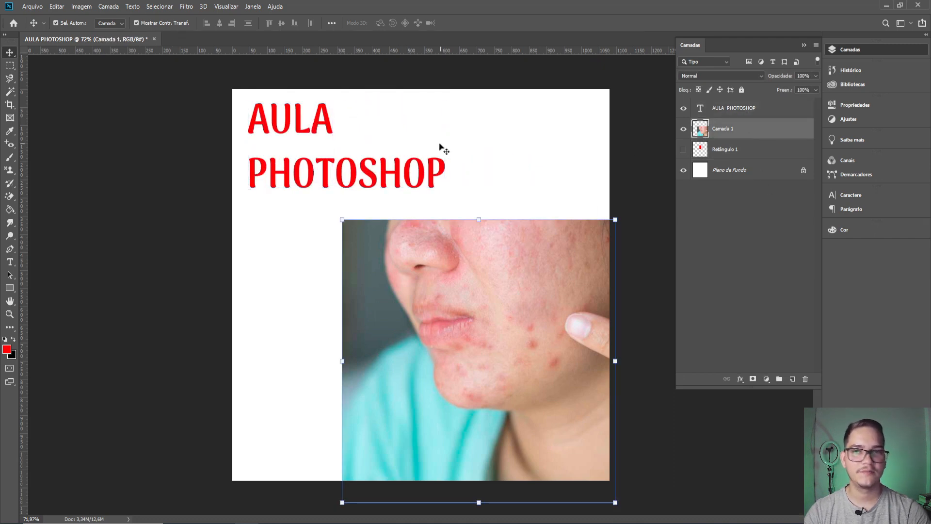
pyautogui.moveTo(485, 259); pyautogui.dragTo(349, 308)
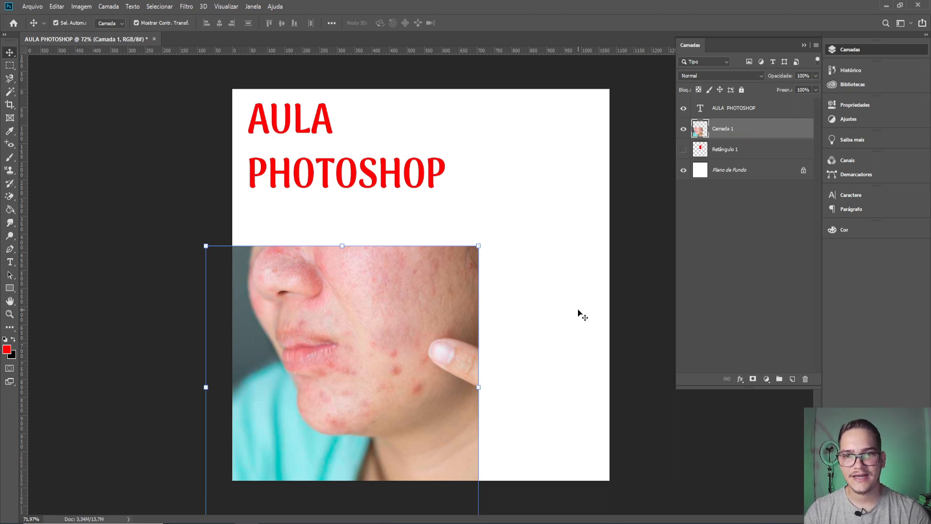
# Step: With automatic layer selection off, select the AULA PHOTOSHOP layer and move the title lower on the page, just above the photo
pyautogui.click(727, 154)
pyautogui.click(736, 103)
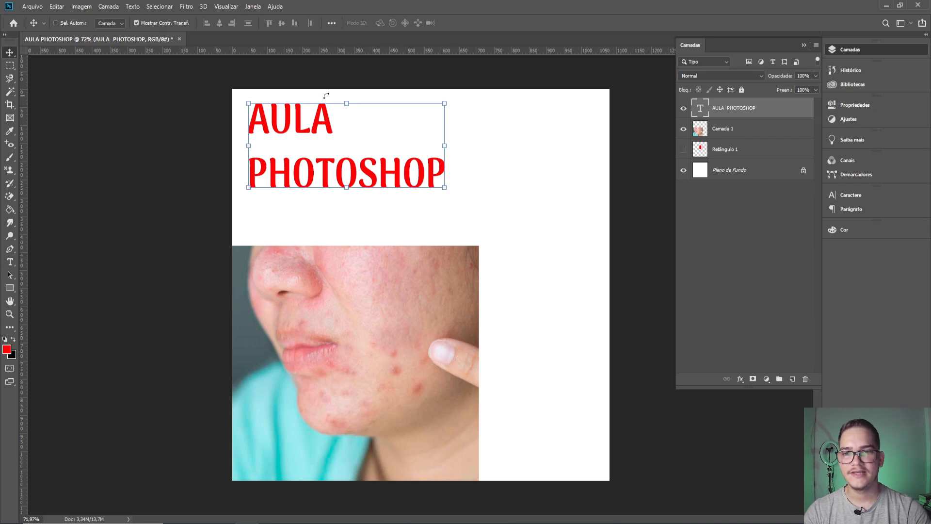
pyautogui.moveTo(424, 347); pyautogui.dragTo(482, 318)
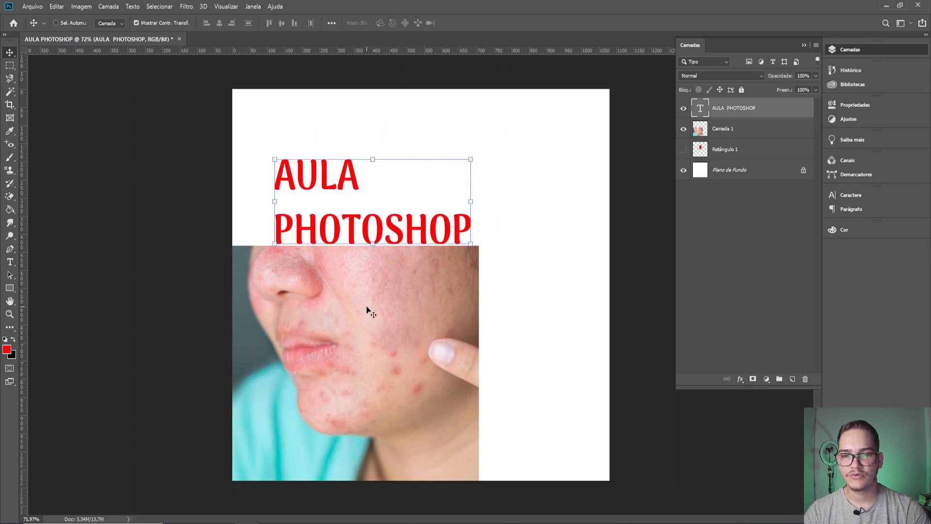
pyautogui.moveTo(367, 309); pyautogui.dragTo(354, 277)
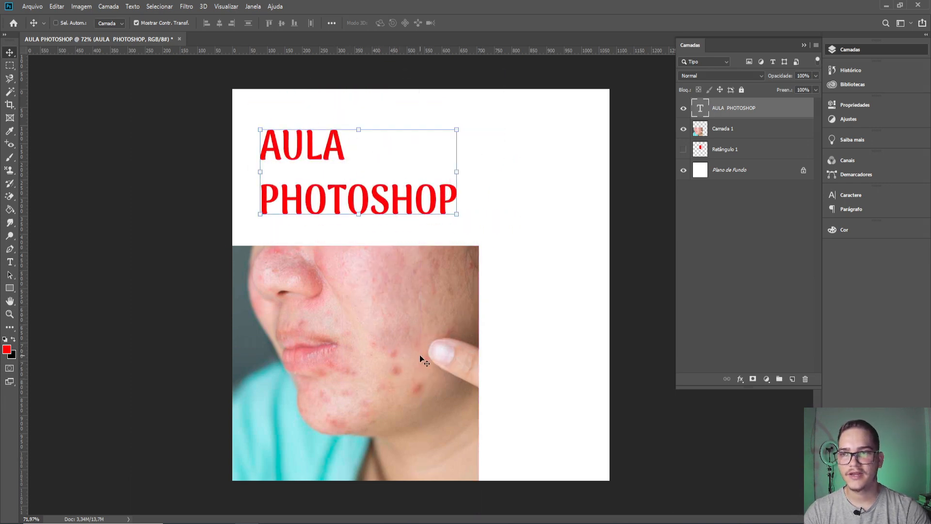
# Step: Turn automatic layer selection on, and move the title and photo up until the photo sits behind the word PHOTOSHOP
pyautogui.click(81, 24)
pyautogui.moveTo(363, 312); pyautogui.dragTo(404, 264)
pyautogui.moveTo(288, 140); pyautogui.dragTo(289, 108)
pyautogui.moveTo(407, 336); pyautogui.dragTo(404, 295)
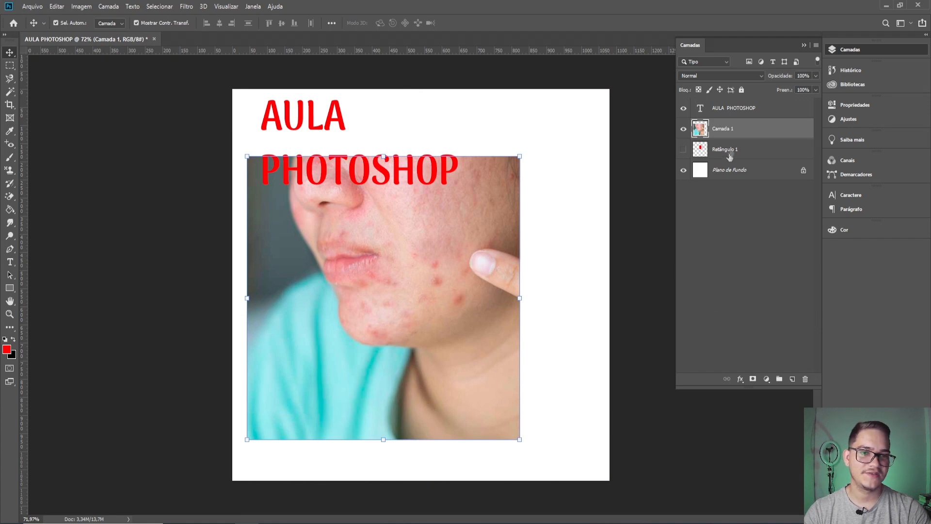
# Step: Select the Camada 1 layer and move the photo down until its upper edge sits directly beneath the title
pyautogui.click(733, 109)
pyautogui.click(731, 132)
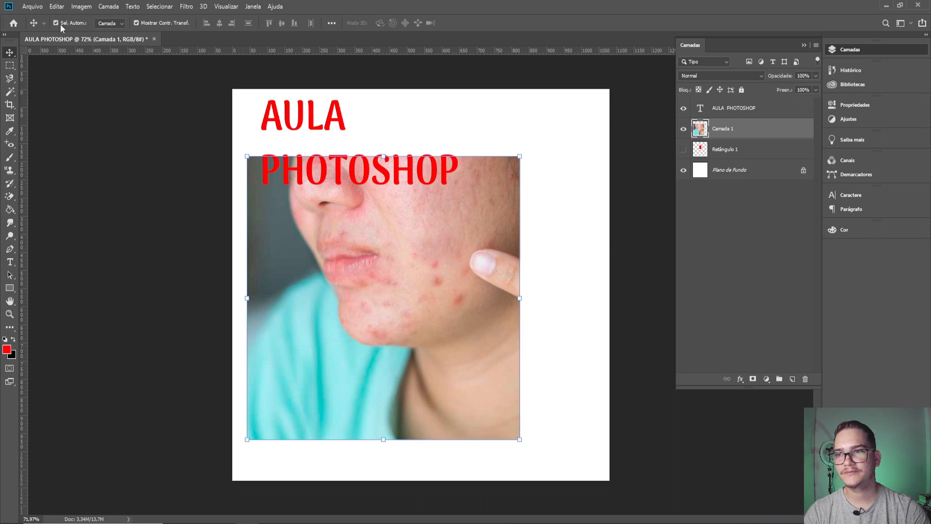
pyautogui.moveTo(370, 275); pyautogui.dragTo(373, 311)
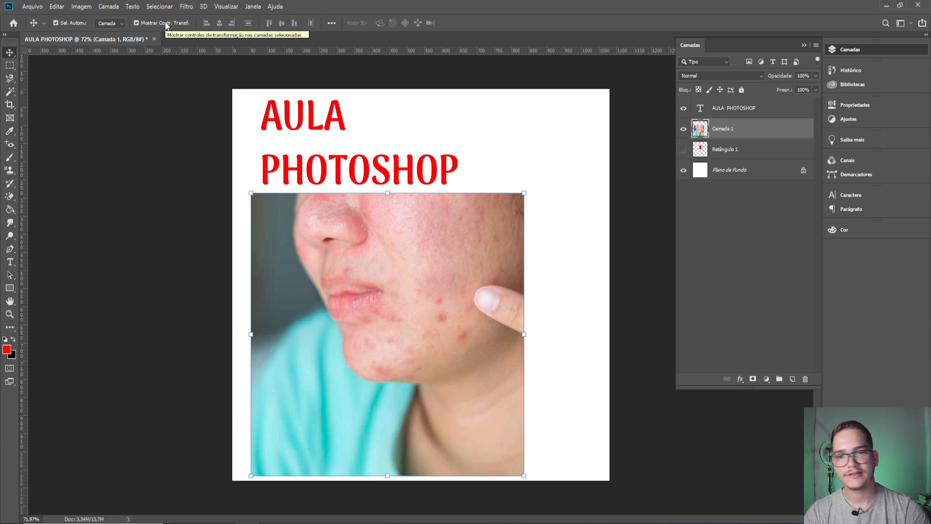
pyautogui.moveTo(377, 252); pyautogui.dragTo(386, 244)
# Step: Select the title and the face photo alternately on the canvas to examine their transform controls
pyautogui.click(309, 117)
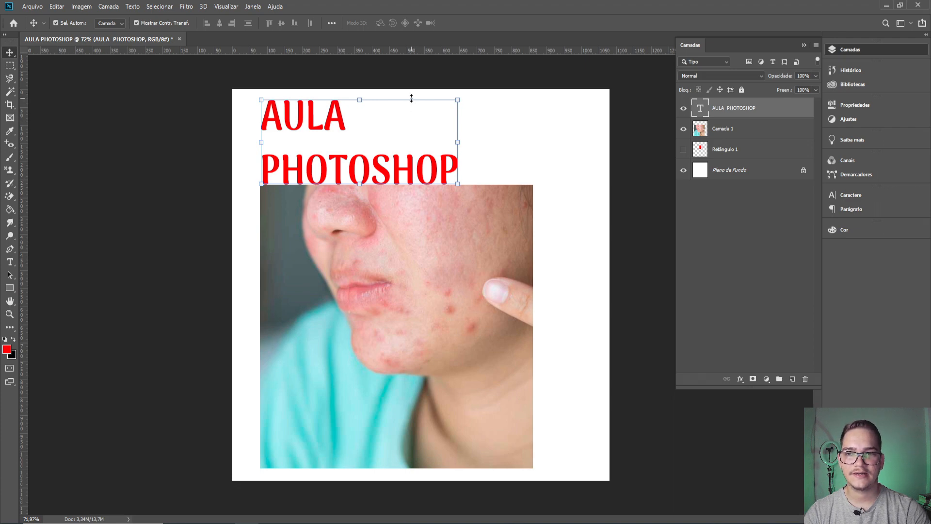
pyautogui.click(470, 310)
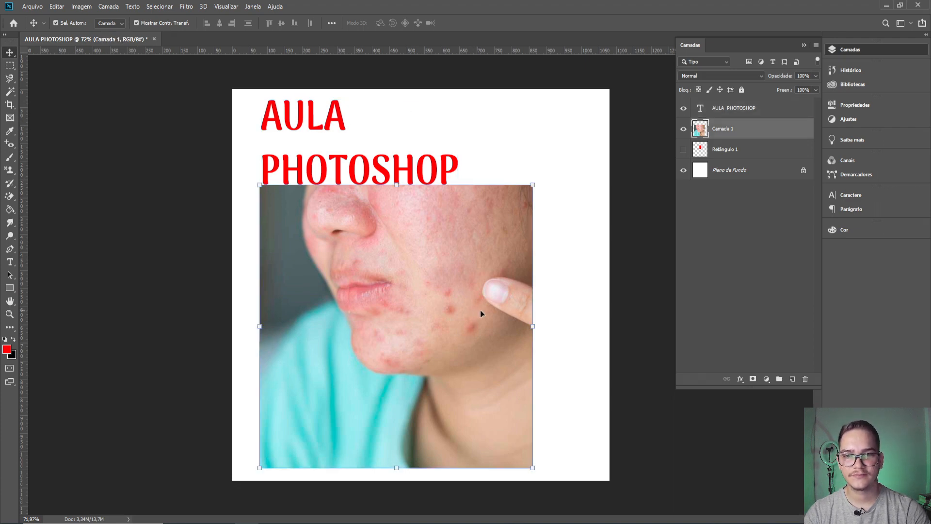
pyautogui.click(291, 118)
pyautogui.click(383, 363)
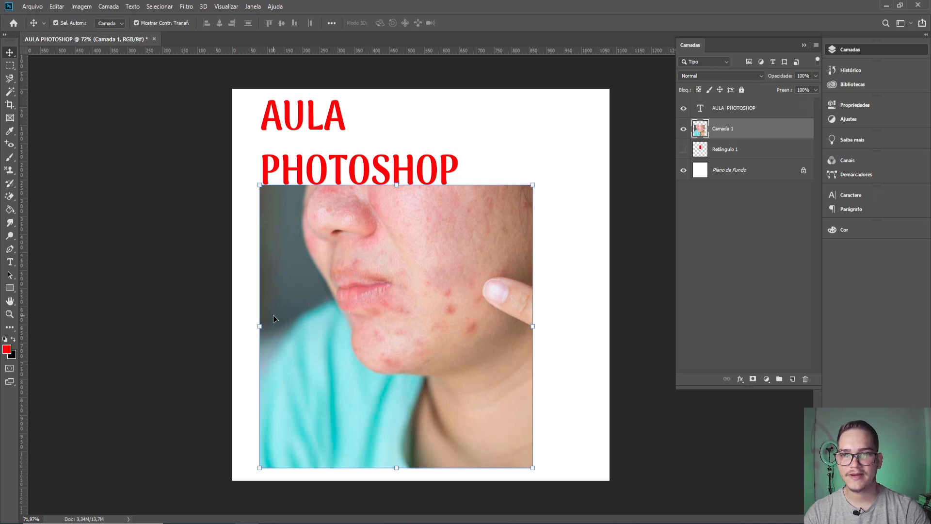
# Step: Hide the transform controls, nudge the title slightly left, and move the photo down and right
pyautogui.click(159, 23)
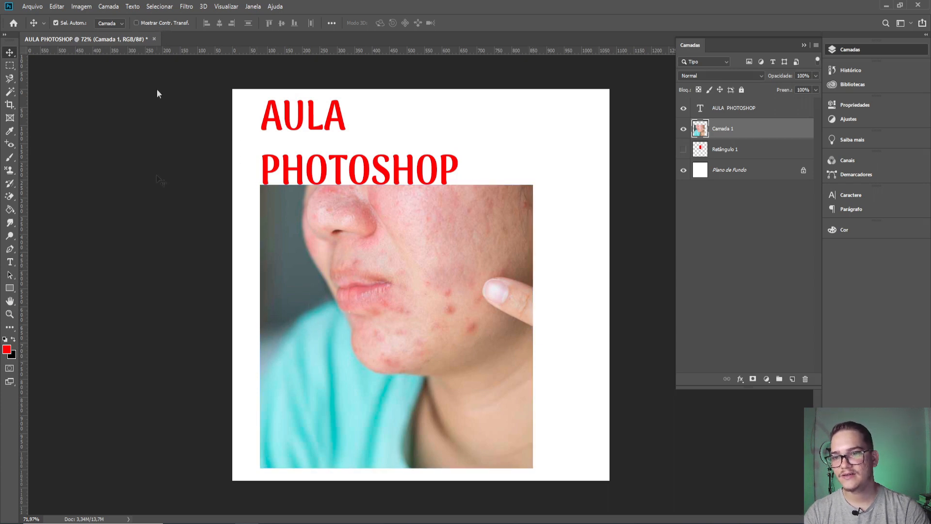
pyautogui.moveTo(341, 390); pyautogui.dragTo(361, 417)
pyautogui.moveTo(320, 180)
pyautogui.mouseDown()
pyautogui.moveTo(440, 168)
pyautogui.moveTo(318, 180)
pyautogui.mouseUp()
pyautogui.moveTo(397, 373); pyautogui.dragTo(429, 372)
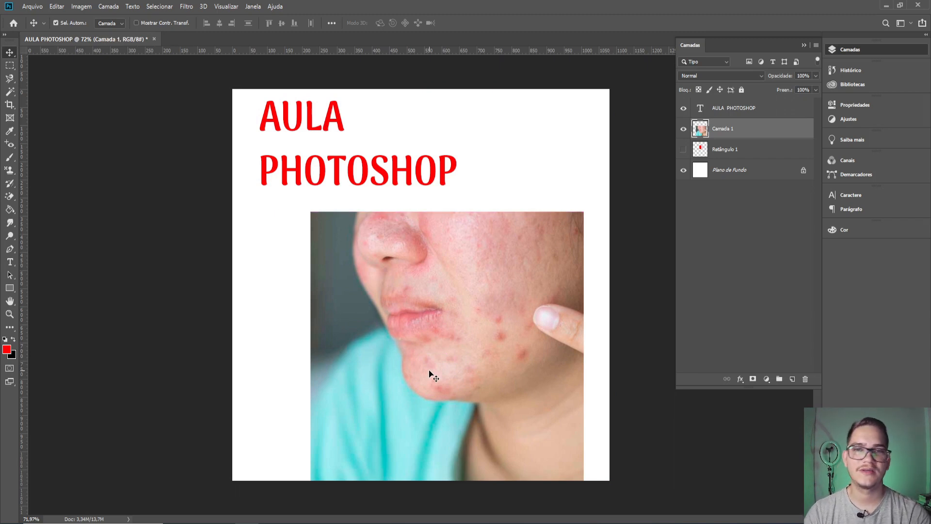
# Step: Show the transform controls again, shift the title right, and move the photo left to sit centered beneath it
pyautogui.click(137, 23)
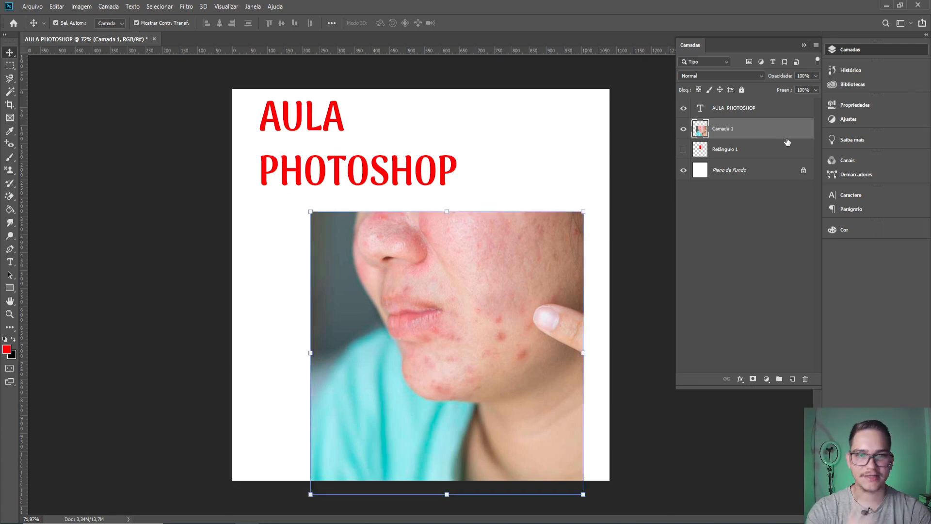
pyautogui.moveTo(429, 178); pyautogui.dragTo(451, 180)
pyautogui.moveTo(557, 374); pyautogui.dragTo(501, 348)
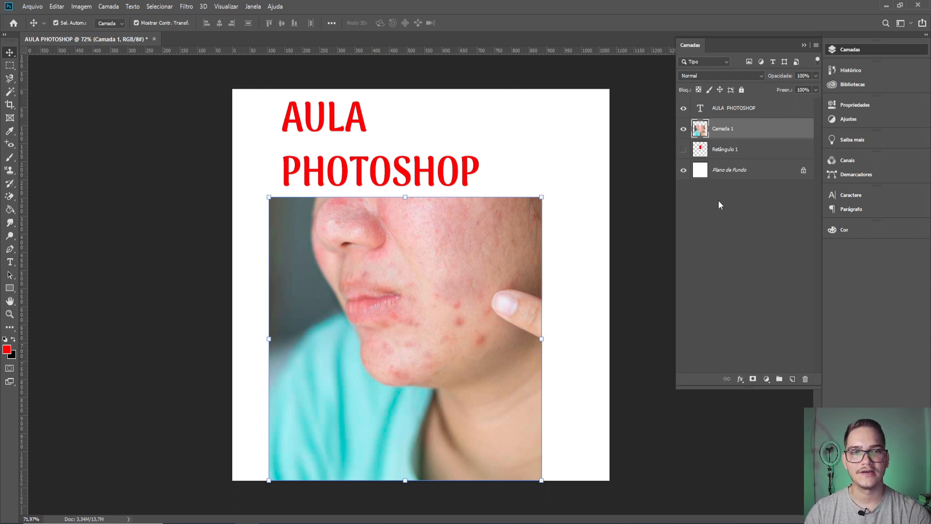
# Step: Select the AULA PHOTOSHOP layer, move the photo up the page, and position the title over the face
pyautogui.click(733, 108)
pyautogui.click(735, 136)
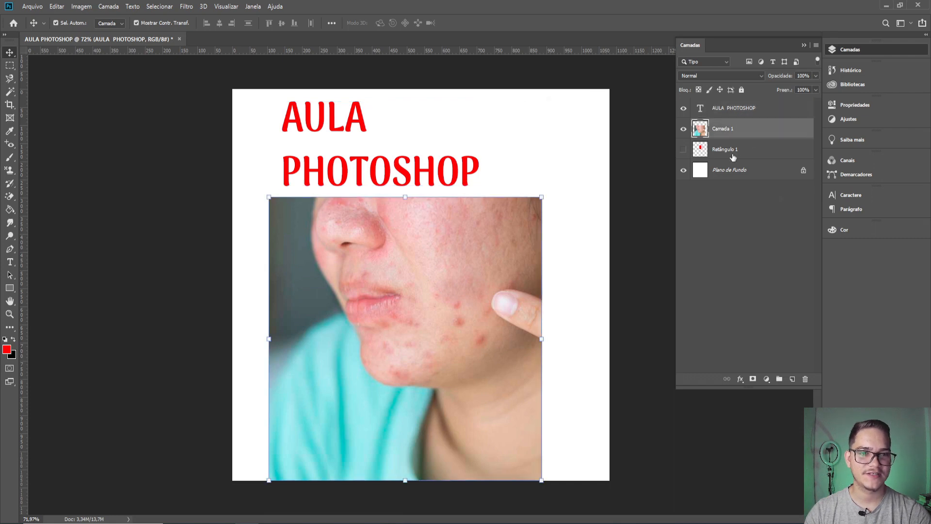
pyautogui.click(733, 154)
pyautogui.click(730, 114)
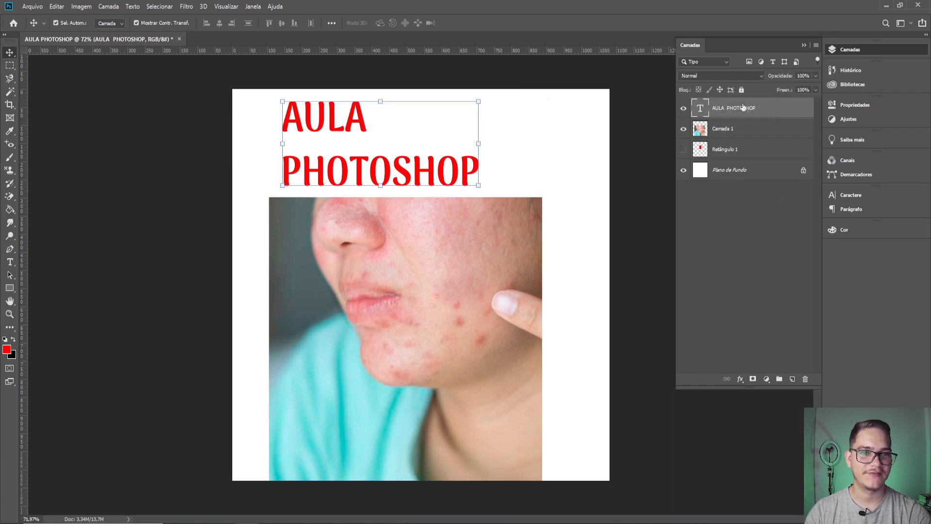
pyautogui.moveTo(369, 130); pyautogui.dragTo(415, 292)
pyautogui.moveTo(493, 224); pyautogui.dragTo(508, 139)
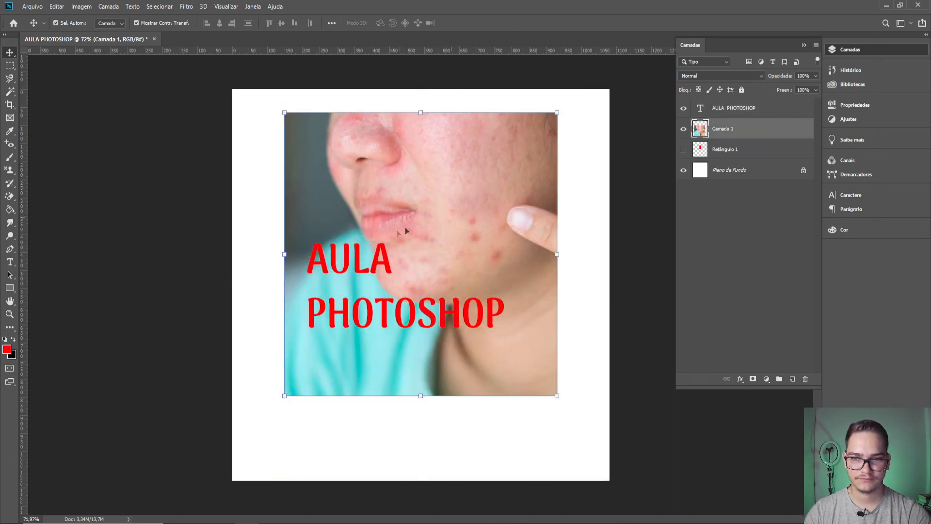
pyautogui.moveTo(338, 296); pyautogui.dragTo(392, 222)
# Step: Reorder the layers to put AULA PHOTOSHOP beneath Camada 1 and Retângulo 1 at the top of the stack
pyautogui.moveTo(738, 114); pyautogui.dragTo(735, 138)
pyautogui.moveTo(526, 366); pyautogui.dragTo(541, 345)
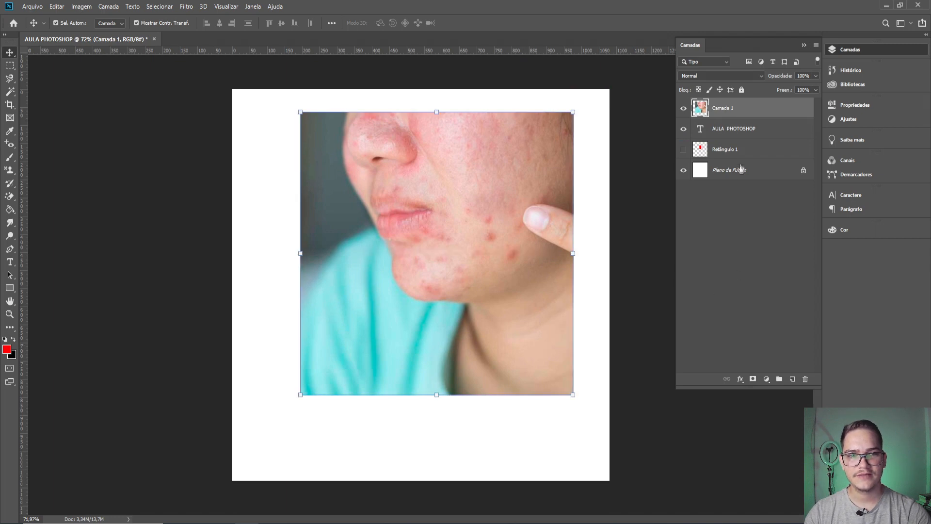
pyautogui.click(740, 132)
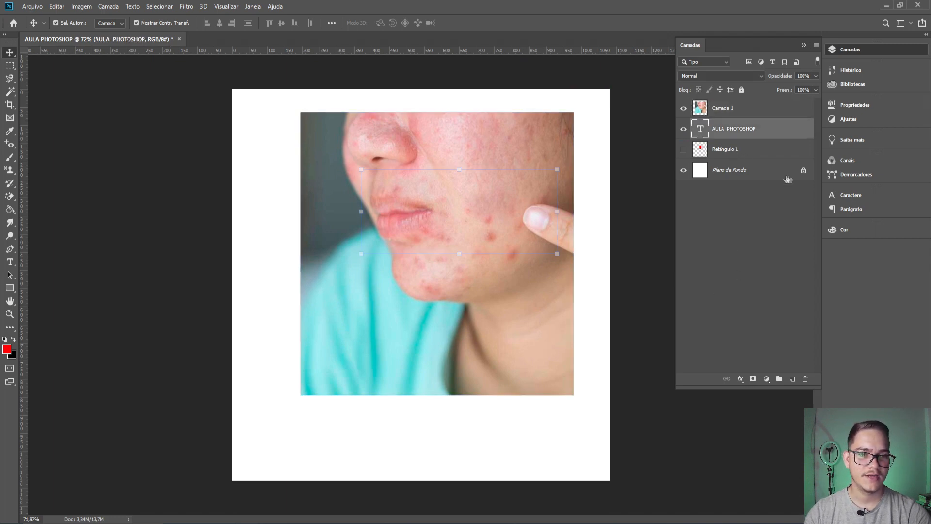
pyautogui.click(731, 151)
pyautogui.moveTo(730, 154); pyautogui.dragTo(721, 101)
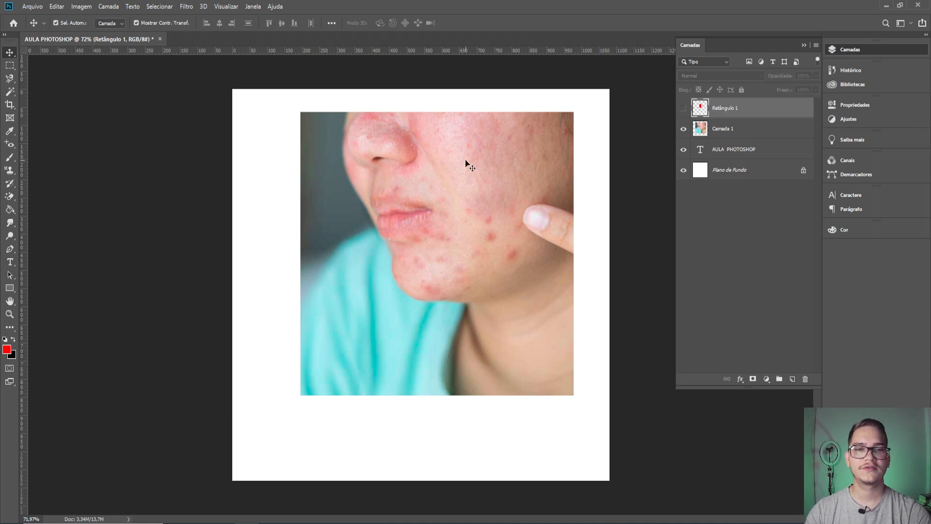
# Step: Toggle Retângulo 1 and the background layer on and off, and hide the Retângulo 1, Camada 1 and AULA PHOTOSHOP layers
pyautogui.click(683, 108)
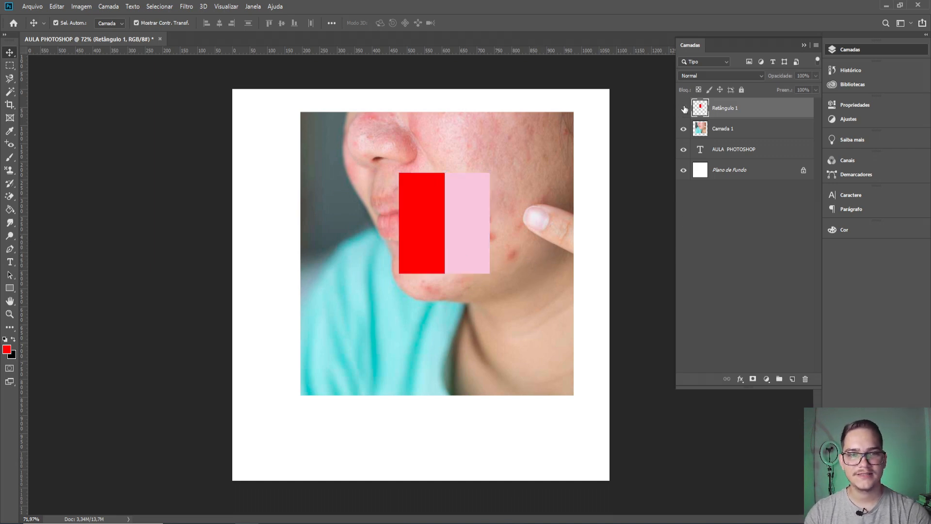
pyautogui.click(685, 108)
pyautogui.click(683, 129)
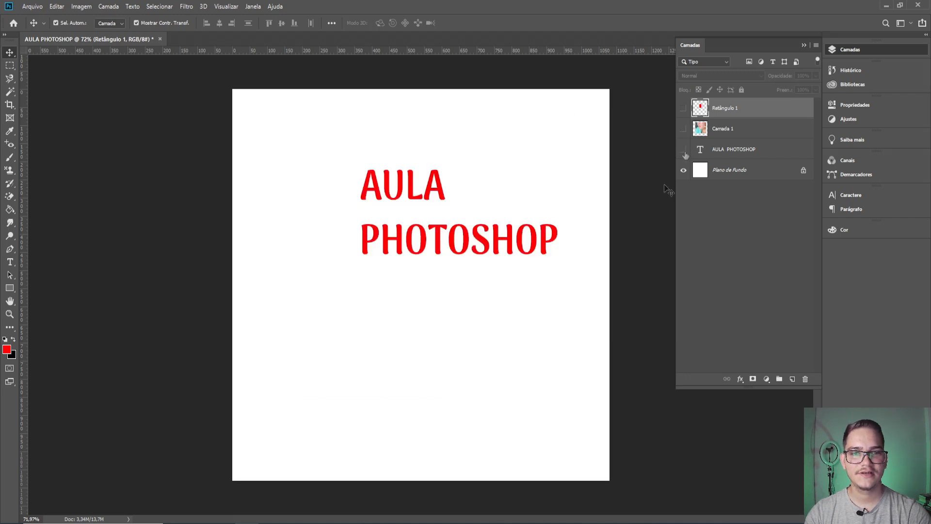
pyautogui.click(684, 151)
pyautogui.click(684, 172)
pyautogui.click(685, 172)
# Step: Show Retângulo 1 and move it to the canvas's upper-right corner, and show the AULA PHOTOSHOP title and shift it up and right
pyautogui.click(683, 109)
pyautogui.moveTo(460, 229); pyautogui.dragTo(570, 145)
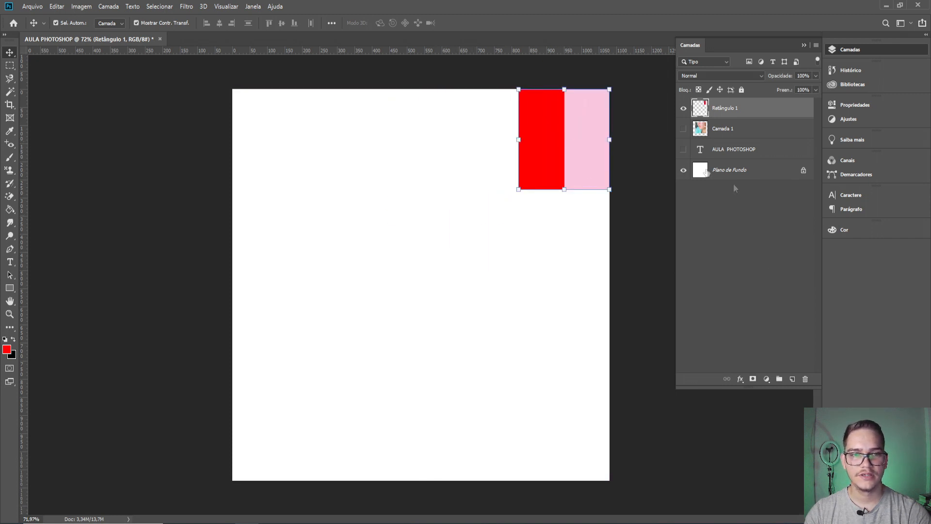
pyautogui.click(683, 149)
pyautogui.moveTo(470, 246); pyautogui.dragTo(533, 225)
# Step: Select the rectangle together with the title, move both to the middle of the canvas, and clear the layer selection
pyautogui.keyDown('shift'); pyautogui.click(529, 175); pyautogui.keyUp('shift')
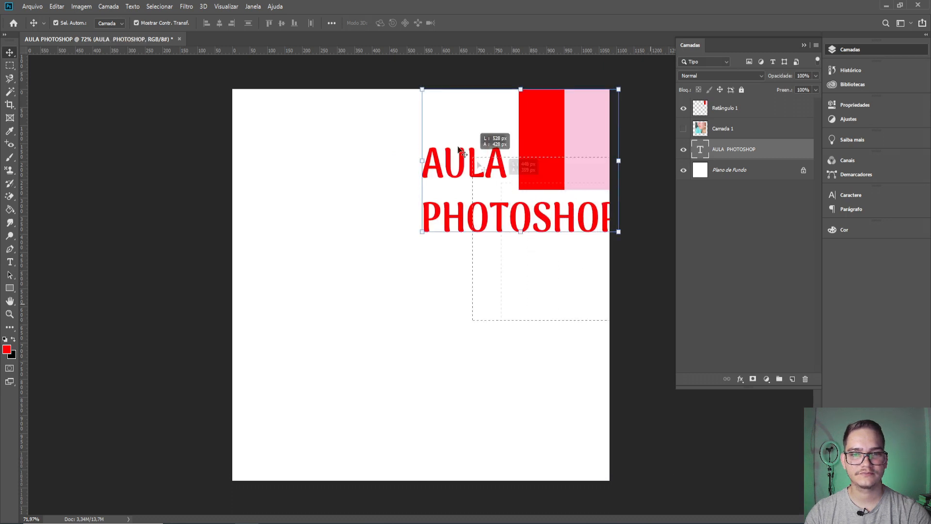
pyautogui.moveTo(548, 173); pyautogui.dragTo(447, 280)
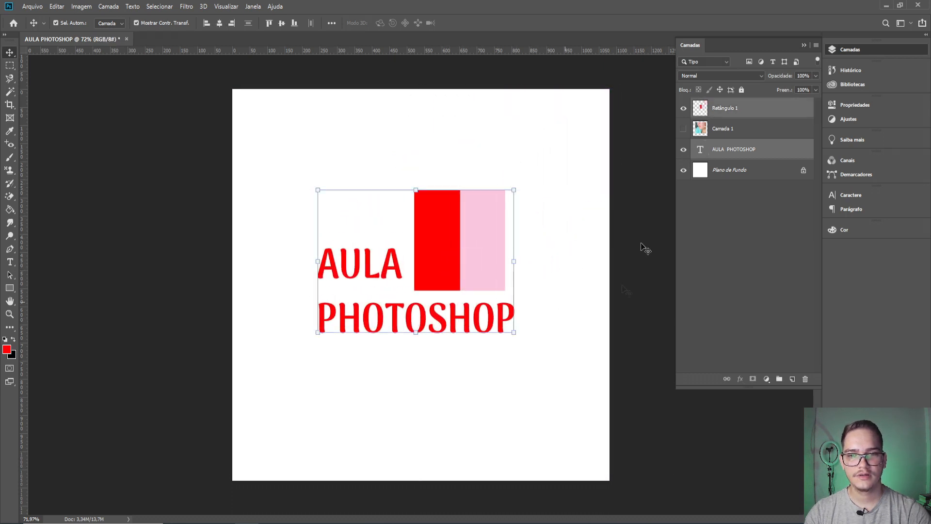
pyautogui.click(751, 112)
pyautogui.click(751, 135)
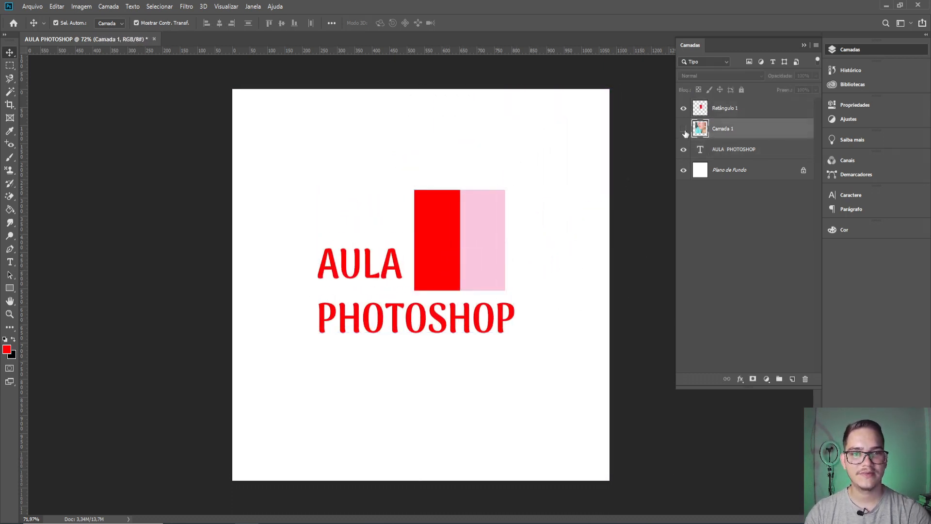
pyautogui.click(719, 239)
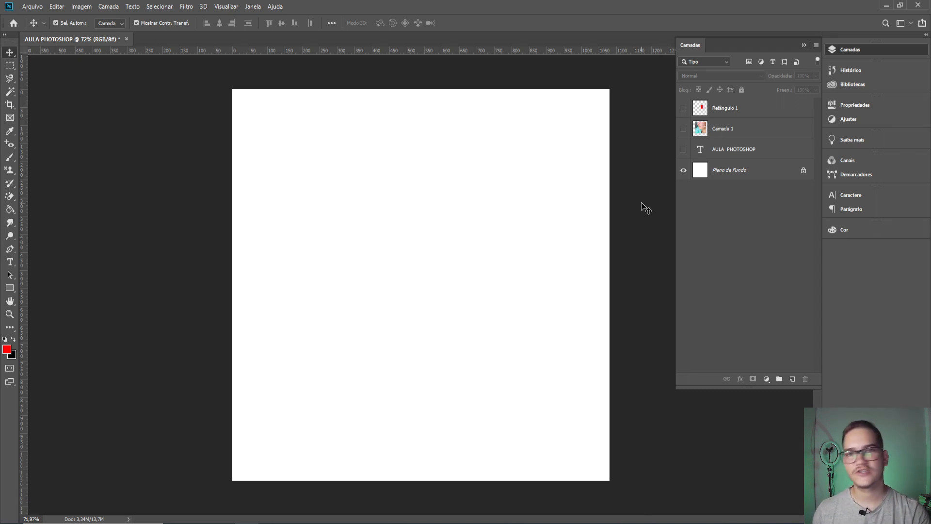
# Step: Show Camada 1, align the photo with the canvas's upper-left corner, scale it to fill the whole canvas, and deselect the layer
pyautogui.click(725, 129)
pyautogui.click(683, 128)
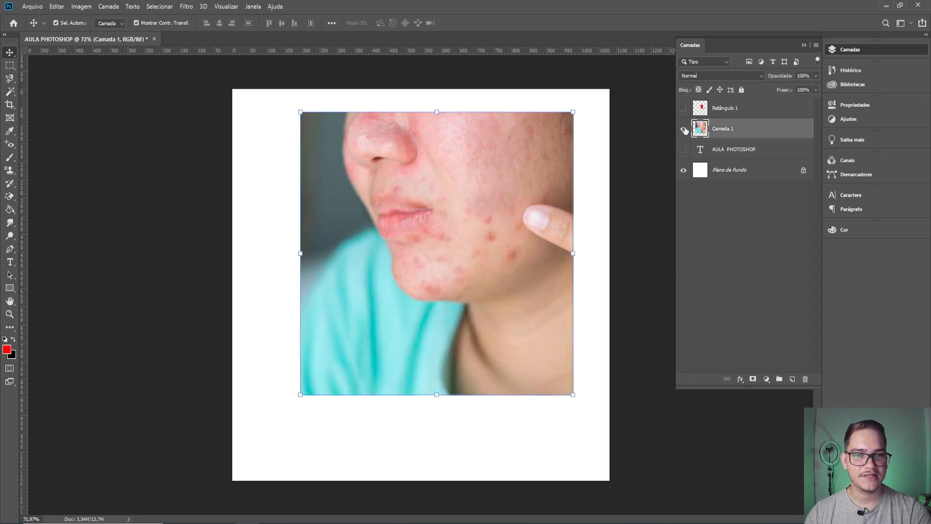
pyautogui.moveTo(491, 303); pyautogui.dragTo(422, 281)
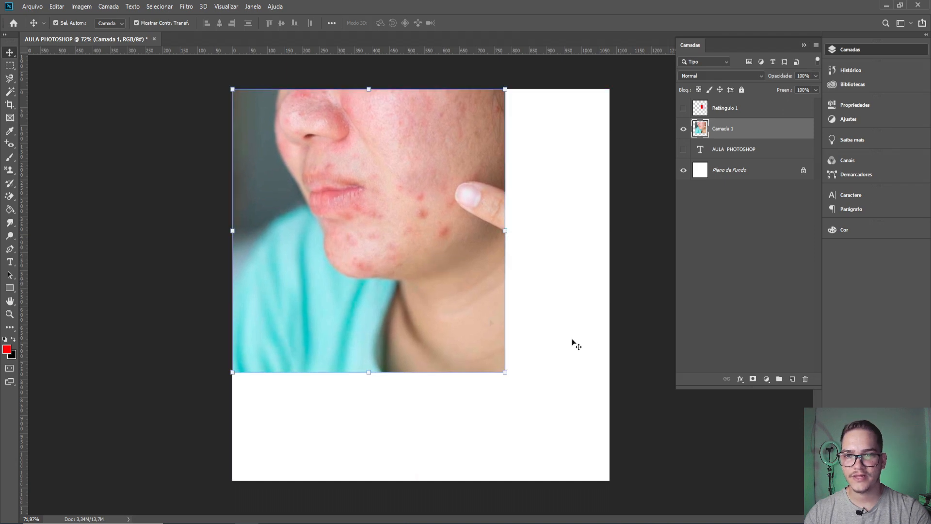
pyautogui.moveTo(508, 374); pyautogui.dragTo(618, 479)
pyautogui.press('Return')
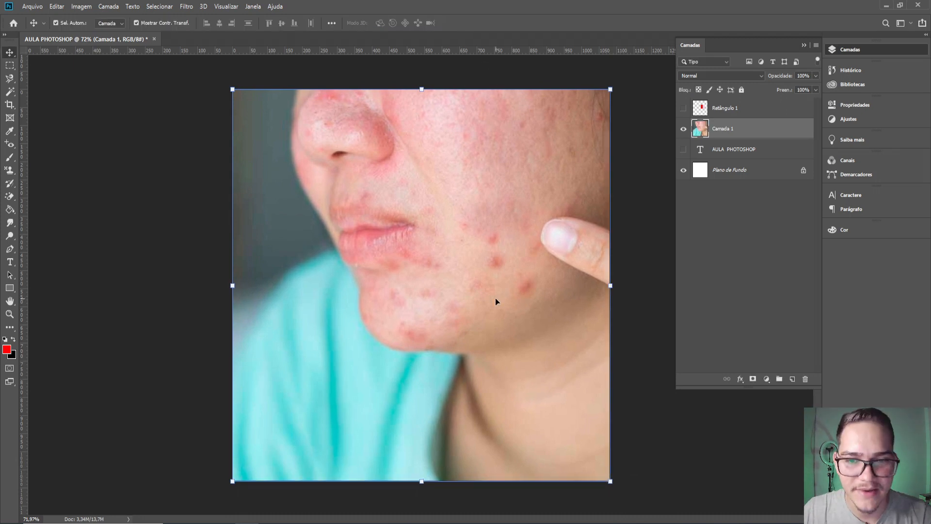
pyautogui.click(673, 412)
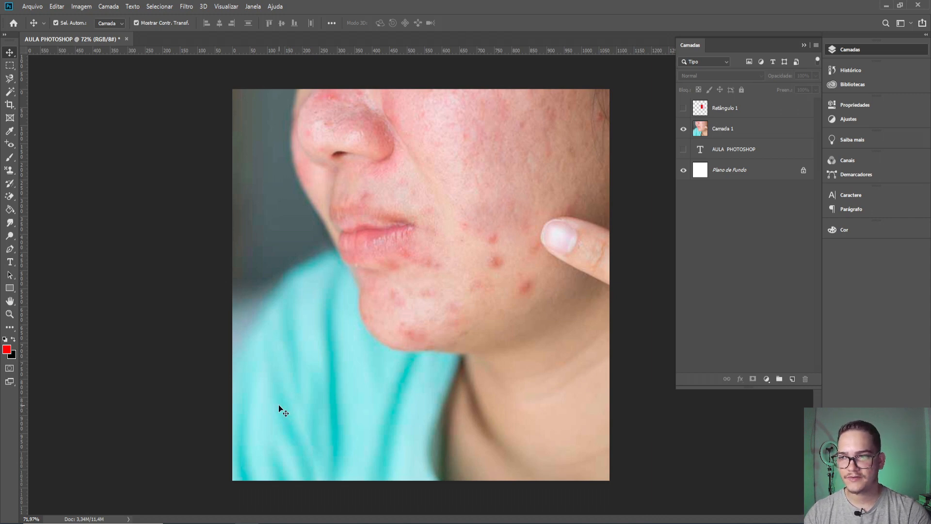
# Step: Trace the shoulder edge with the Polygonal Lasso from the photo's left border up to the point where it meets the face
pyautogui.click(10, 78)
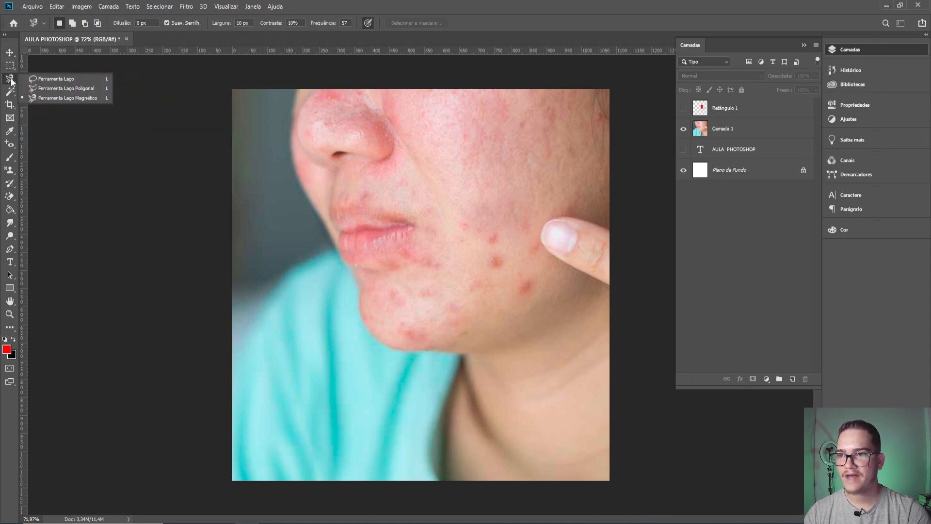
pyautogui.click(76, 89)
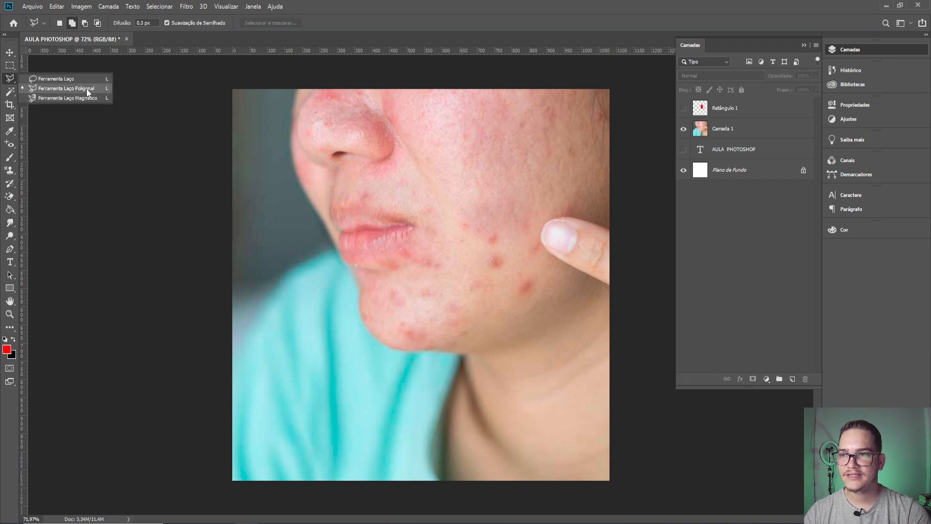
pyautogui.click(86, 89)
pyautogui.scroll(3, 246, 318)
pyautogui.click(180, 423)
pyautogui.click(231, 315)
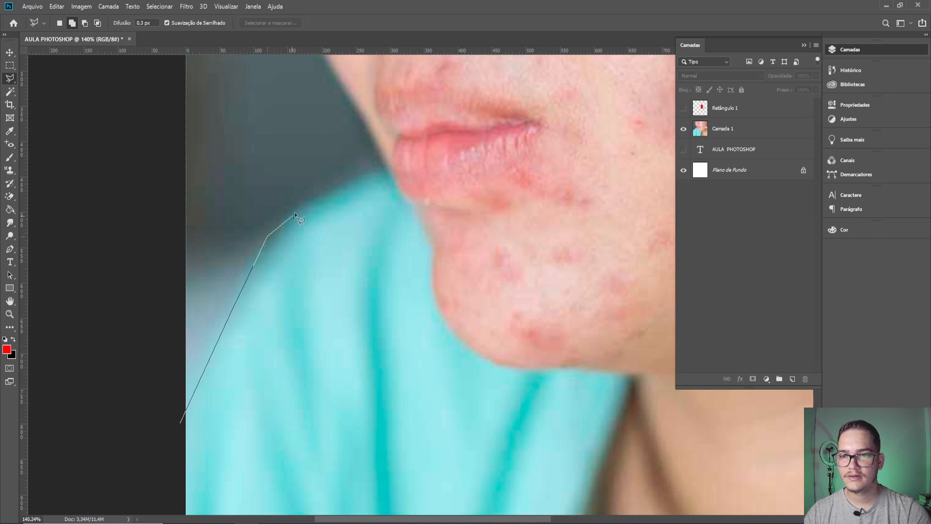
pyautogui.click(279, 225)
pyautogui.click(304, 206)
pyautogui.click(387, 171)
# Step: Continue the polygonal outline along the face profile from the shoulder to beyond the photo's top edge
pyautogui.moveTo(389, 167)
pyautogui.mouseDown()
pyautogui.moveTo(432, 276)
pyautogui.moveTo(436, 321)
pyautogui.mouseUp()
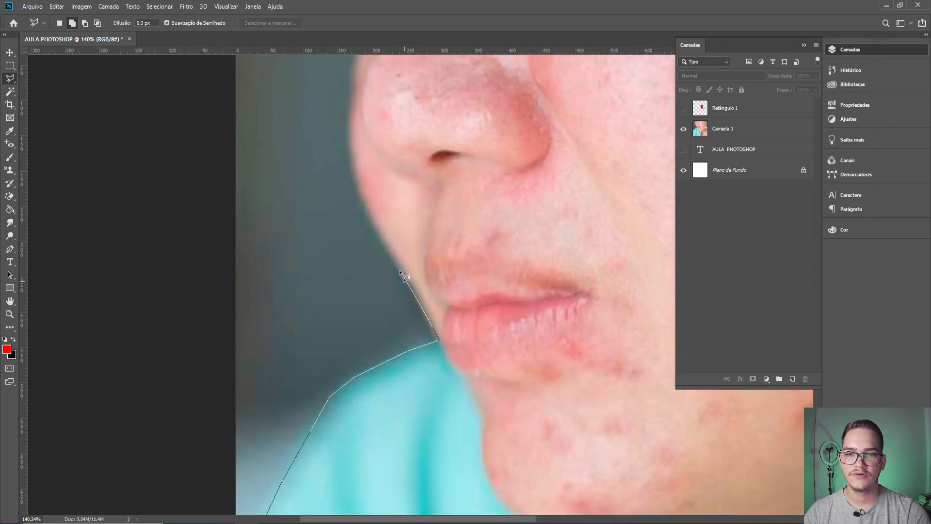
pyautogui.moveTo(350, 147); pyautogui.dragTo(376, 333)
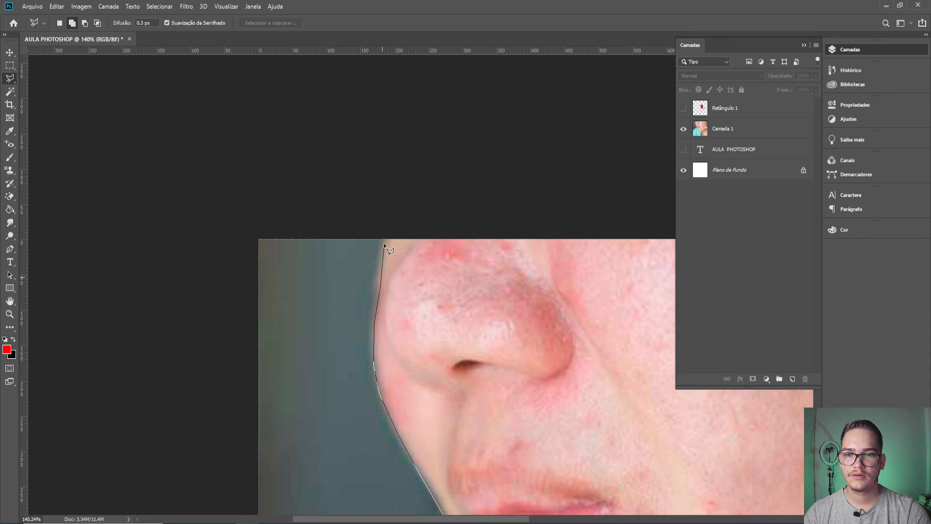
pyautogui.click(391, 198)
pyautogui.moveTo(391, 198); pyautogui.dragTo(407, 38)
# Step: Run the polygonal outline outside the canvas's left side back to its start to close the selection around the grey background
pyautogui.click(230, 66)
pyautogui.click(248, 377)
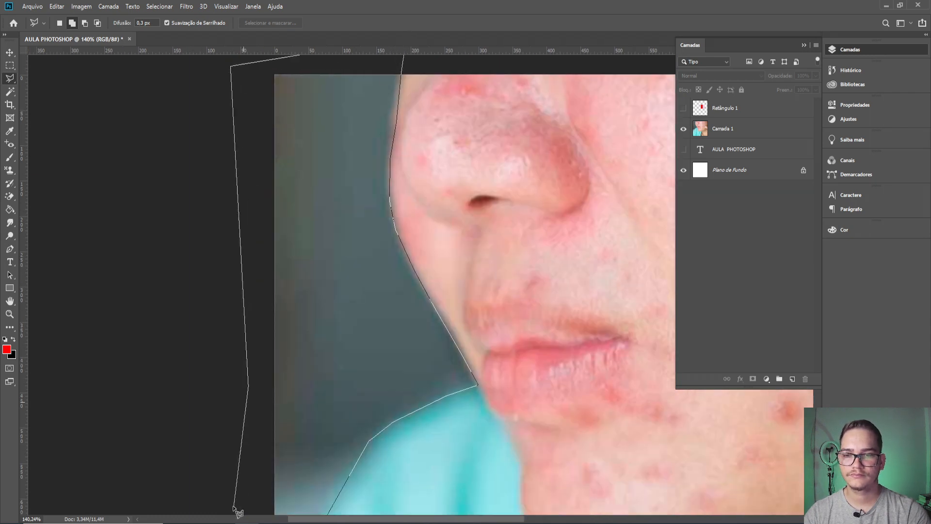
pyautogui.moveTo(229, 493); pyautogui.dragTo(229, 327)
pyautogui.click(215, 509)
pyautogui.click(266, 473)
pyautogui.scroll(-3, 231, 480)
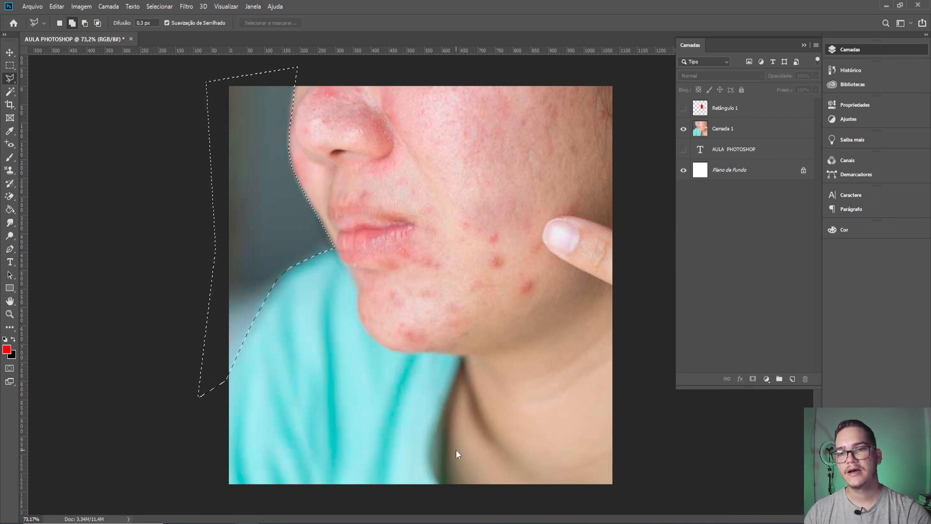
# Step: Delete the selected grey background from Camada 1 and clear the selection
pyautogui.click(730, 135)
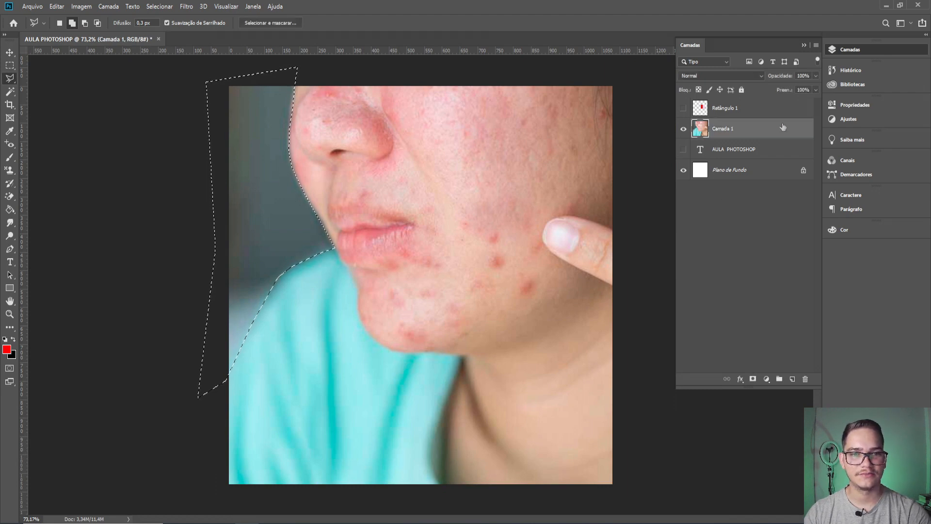
pyautogui.press('Delete')
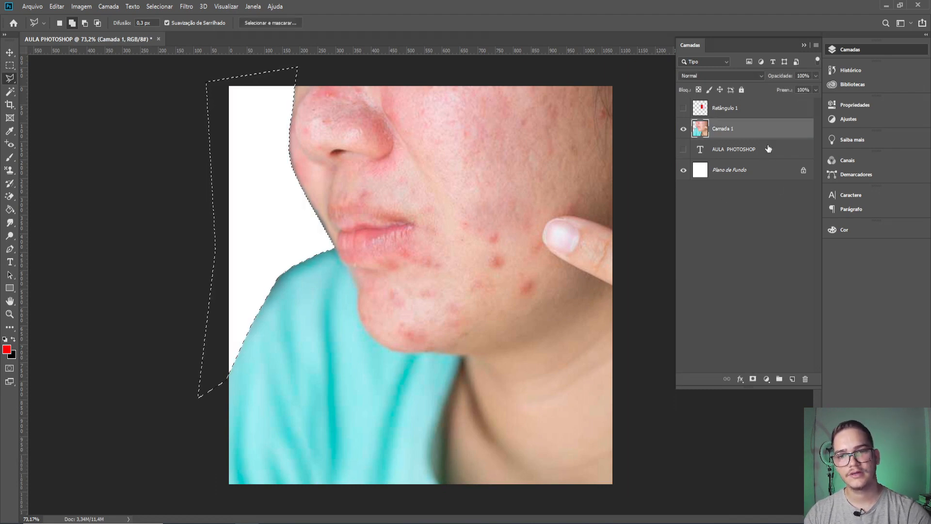
pyautogui.hotkey('ctrl', 'd')
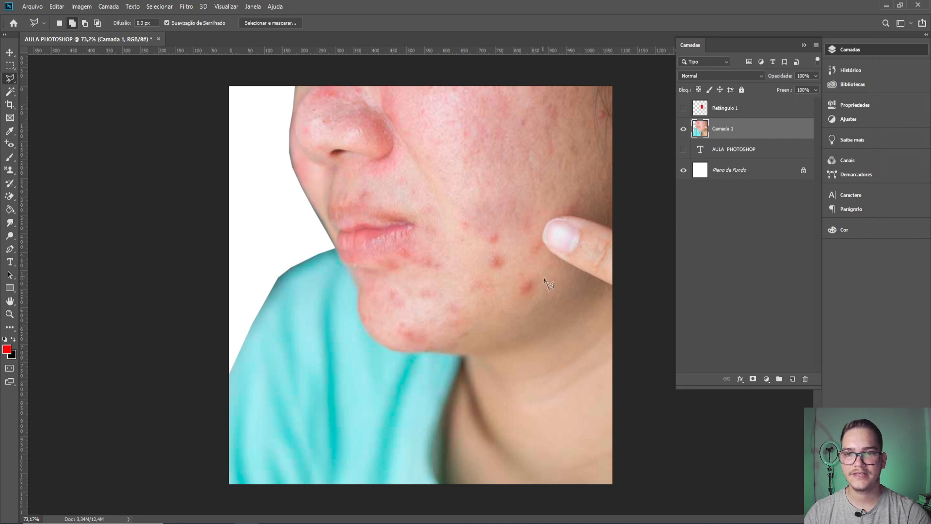
# Step: Move the cut-out photo up and right with the Move tool, and unlock and select the white background layer
pyautogui.scroll(-3, 547, 282)
pyautogui.press('v')
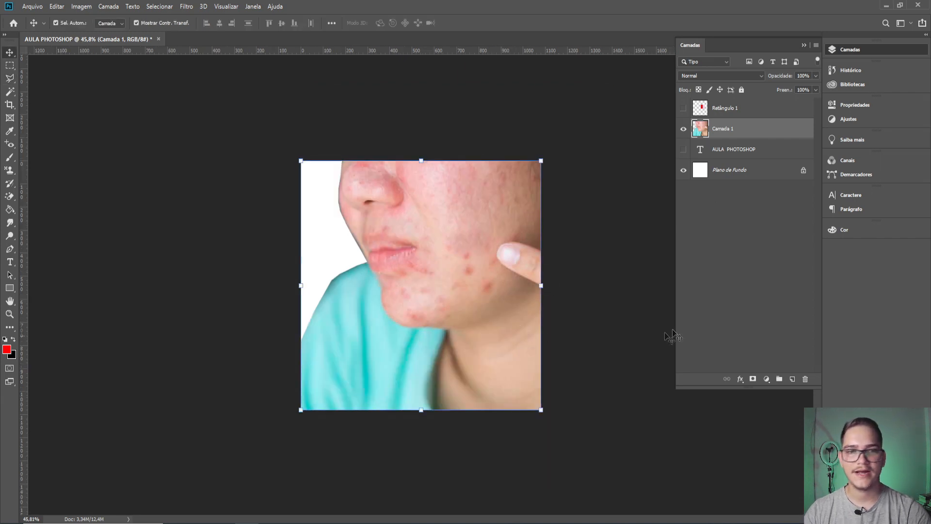
pyautogui.moveTo(491, 234); pyautogui.dragTo(552, 173)
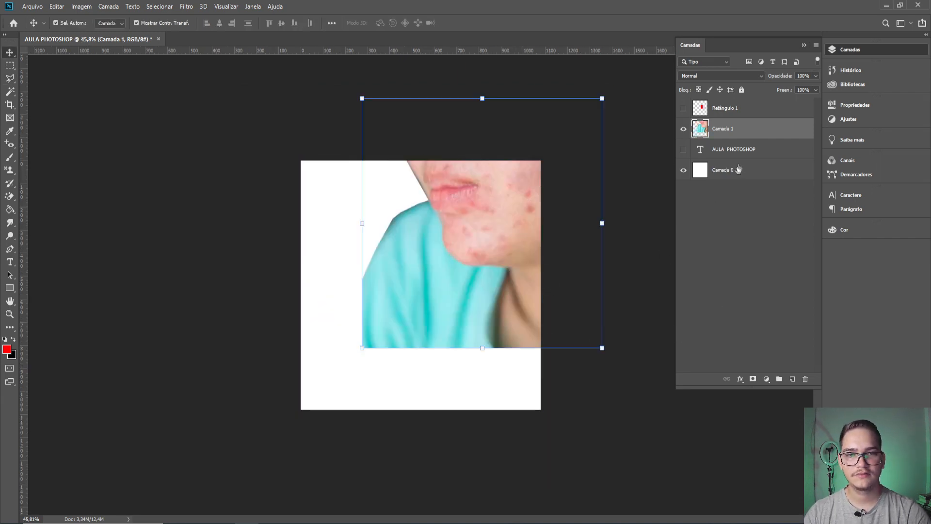
pyautogui.click(740, 168)
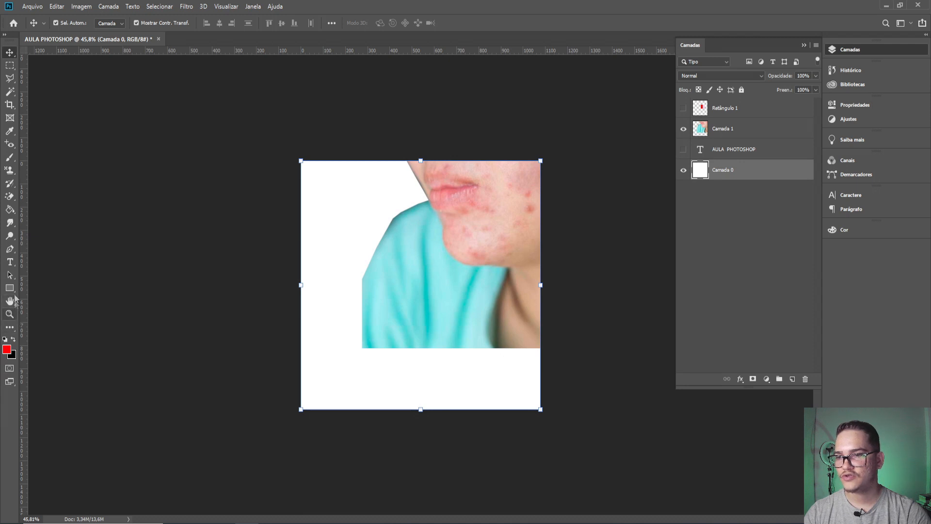
# Step: Choose the Paint Bucket tool and set the foreground color to dark green
pyautogui.click(10, 213)
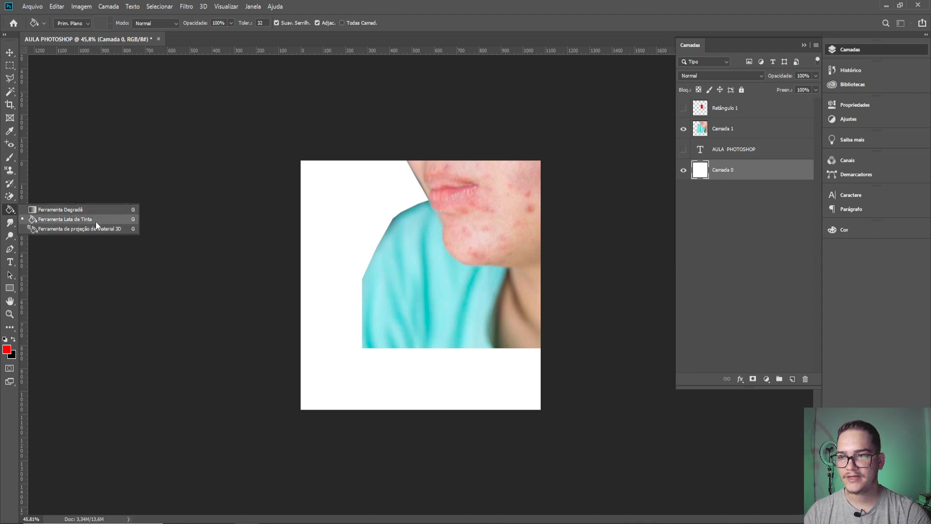
pyautogui.click(95, 221)
pyautogui.press('i')
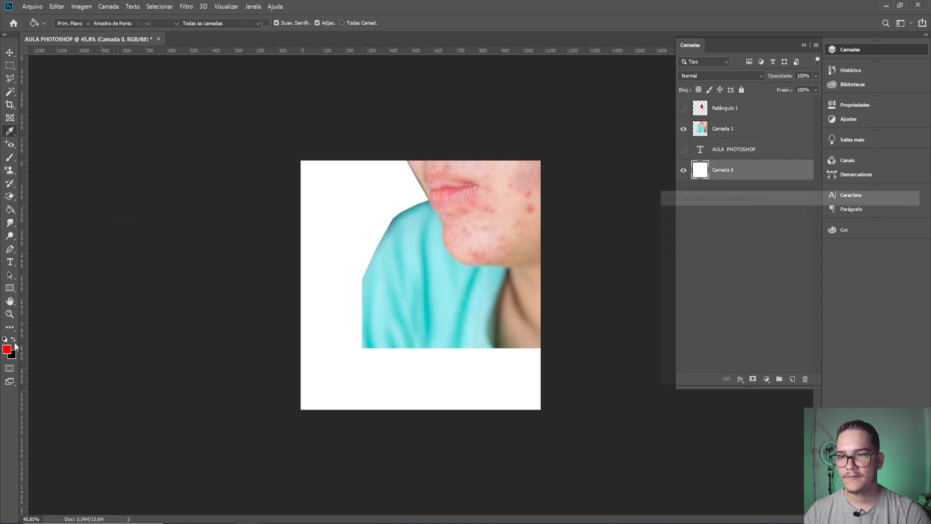
pyautogui.click(9, 349)
pyautogui.click(795, 308)
pyautogui.click(777, 250)
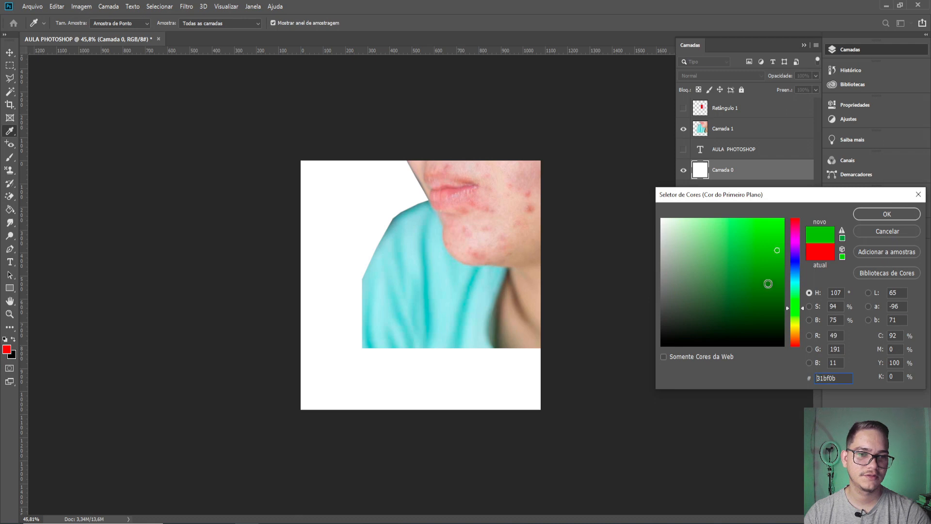
pyautogui.click(861, 216)
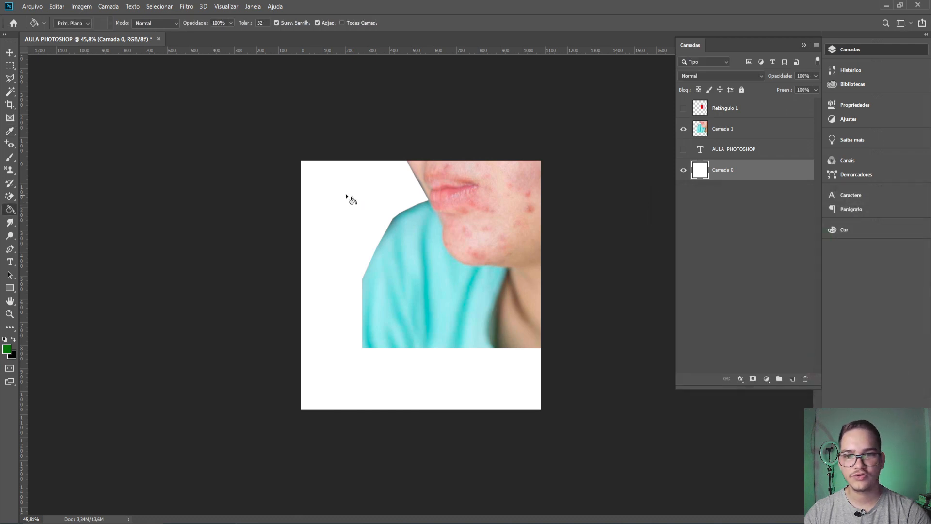
# Step: Fill Camada 0 with the green foreground color and move the cut-out photo back to cover the canvas
pyautogui.click(349, 253)
pyautogui.press('v')
pyautogui.moveTo(485, 206); pyautogui.dragTo(426, 268)
pyautogui.click(615, 461)
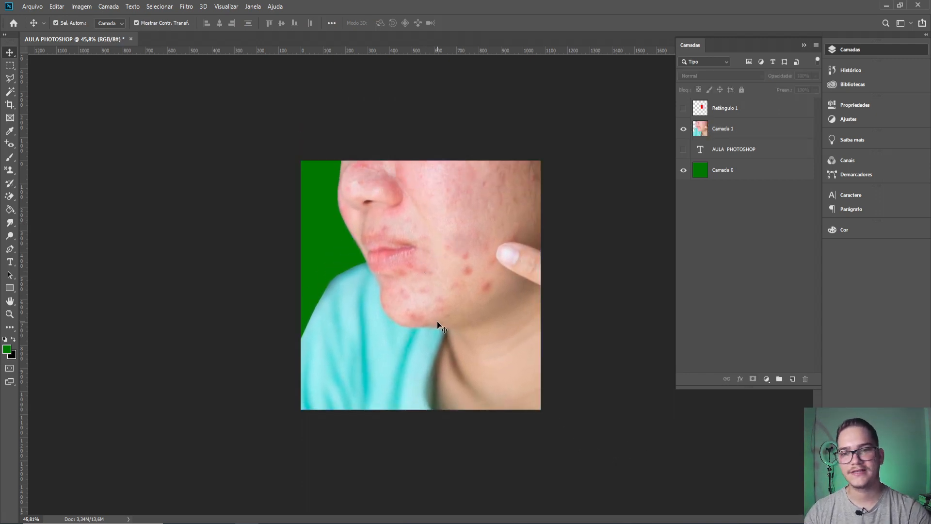
pyautogui.click(720, 170)
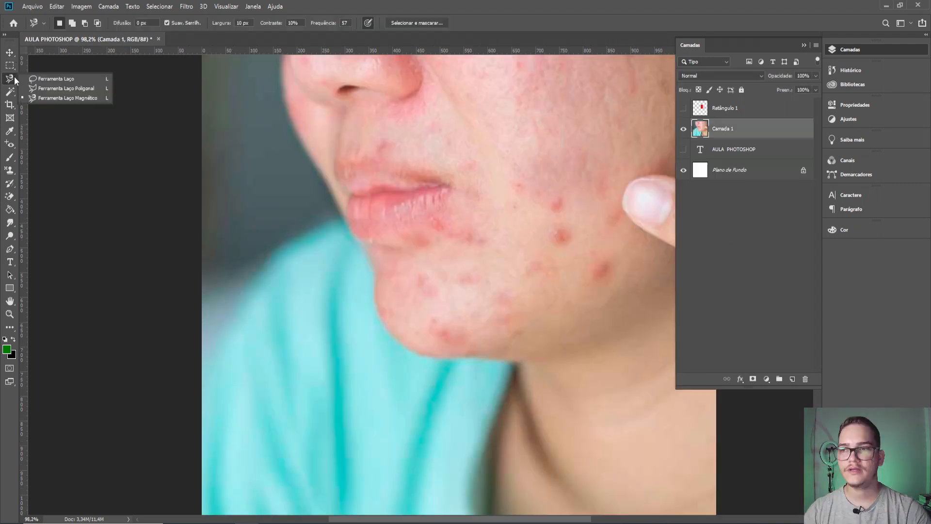
# Step: Select the grey background beside the shoulder and face with the Magnetic Lasso tool, and clear the selection
pyautogui.click(14, 77)
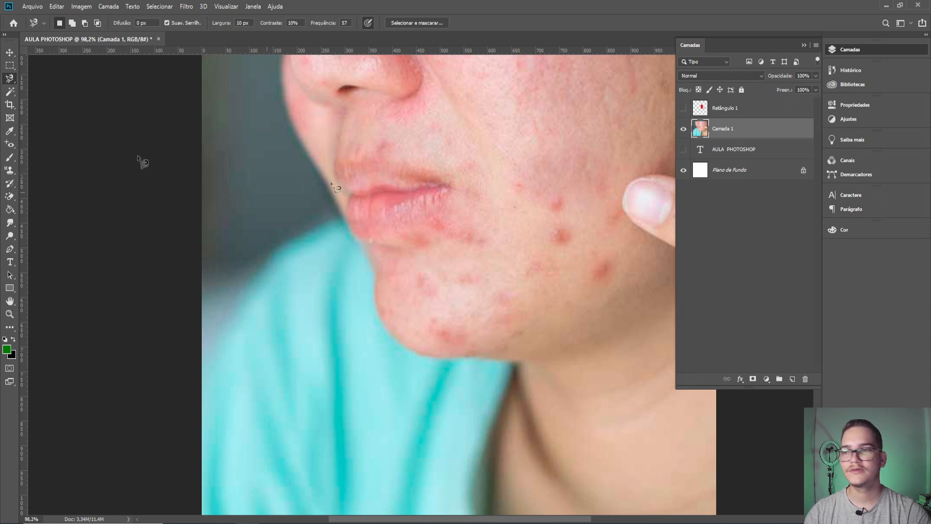
pyautogui.click(11, 80)
pyautogui.click(83, 98)
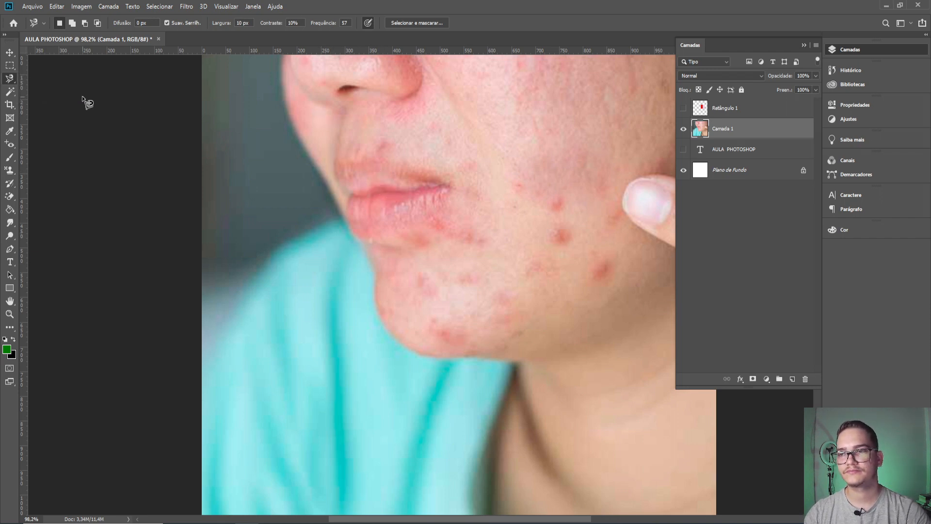
pyautogui.click(202, 400)
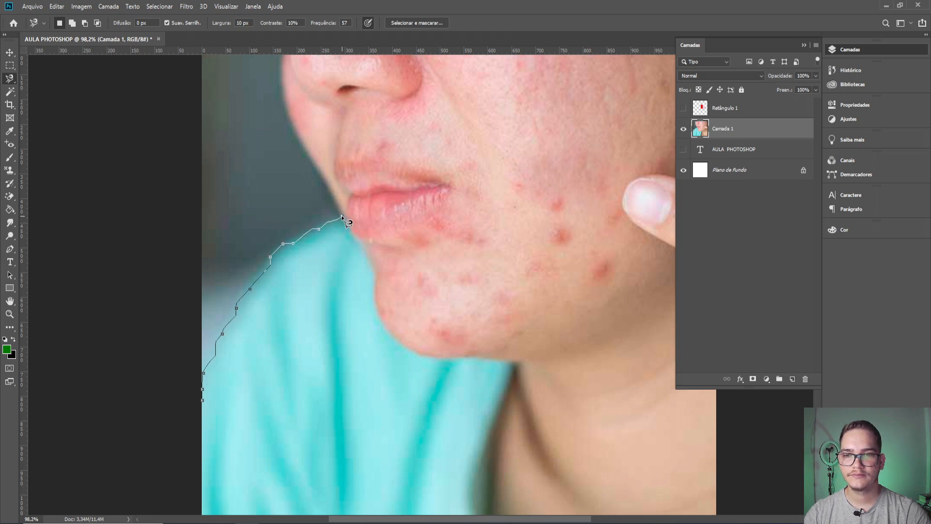
pyautogui.moveTo(339, 194); pyautogui.dragTo(407, 312)
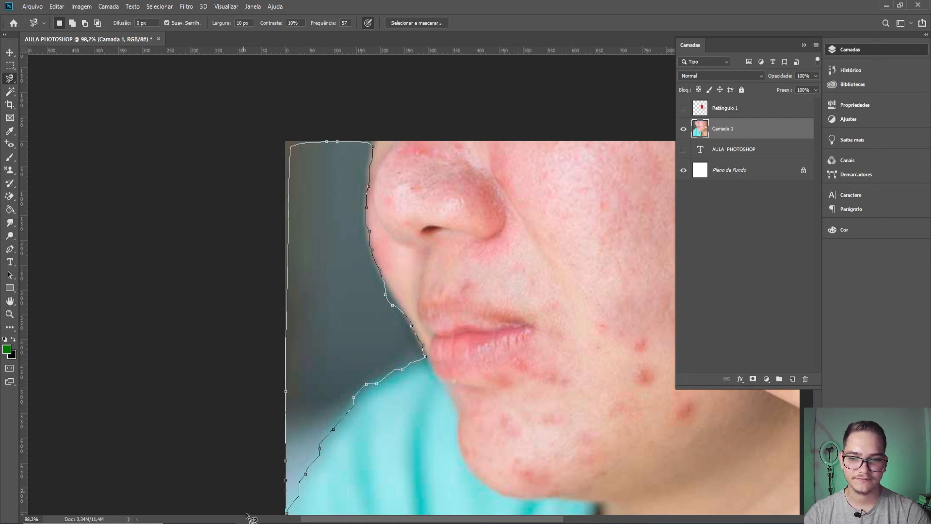
pyautogui.doubleClick(286, 491)
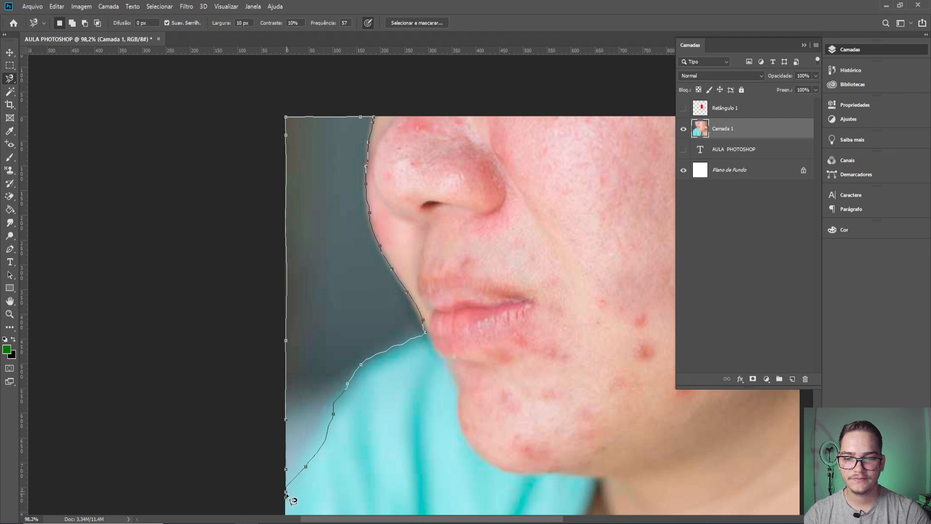
pyautogui.click(287, 494)
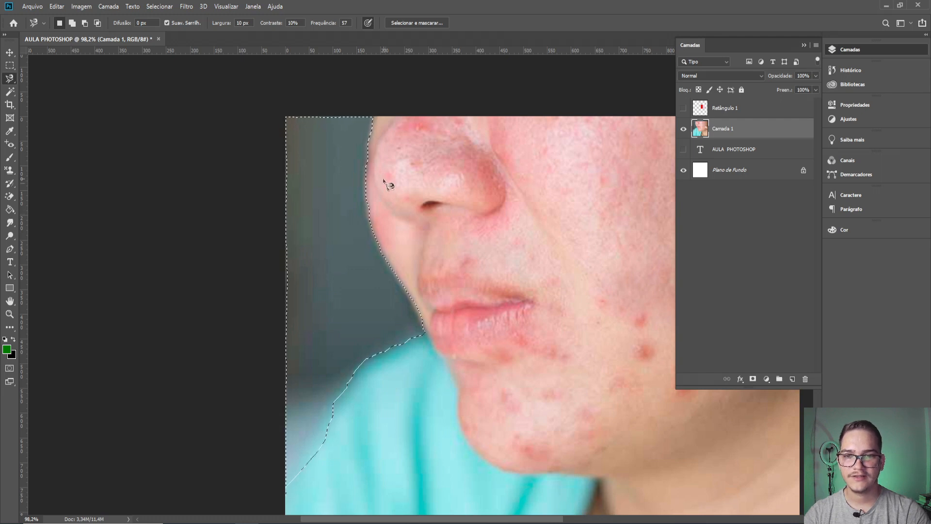
pyautogui.hotkey('ctrl', '-')
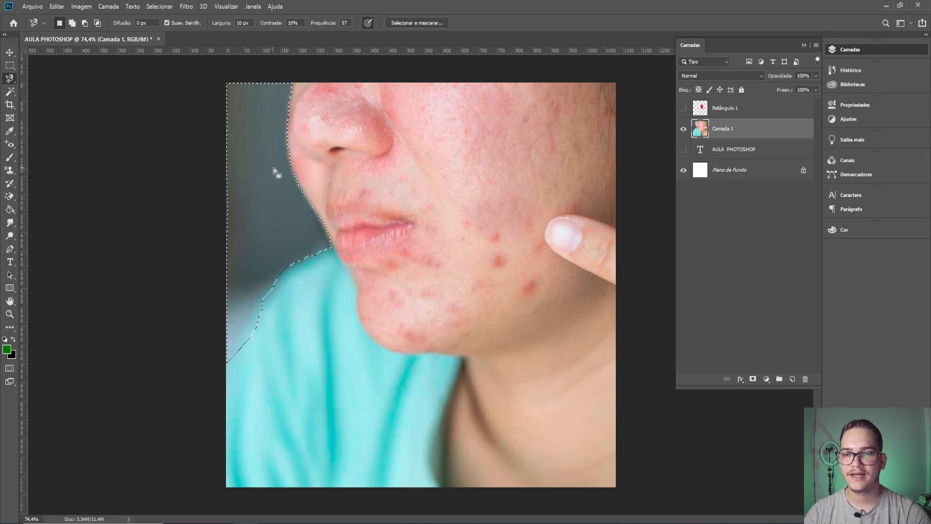
pyautogui.scroll(2, 343, 142)
pyautogui.scroll(-1, 385, 318)
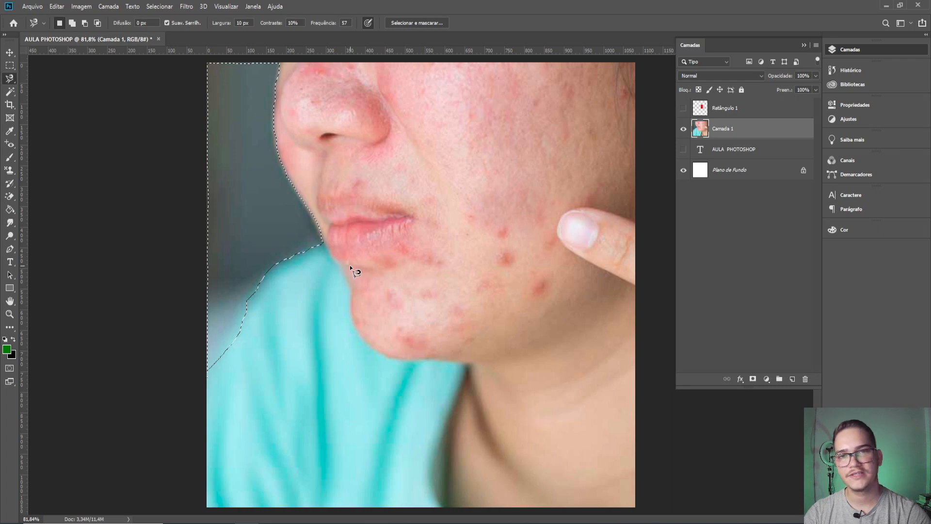
pyautogui.hotkey('ctrl', 'd')
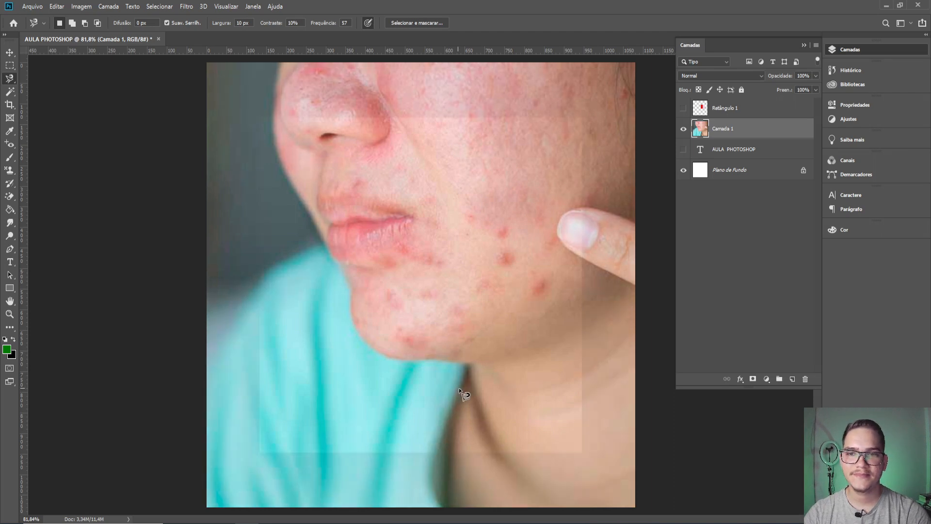
# Step: Start a Pen tool path just outside the photo's left edge and curve it along the turquoise shoulder up to the mouth
pyautogui.scroll(-1, 459, 388)
pyautogui.click(10, 249)
pyautogui.rightClick(13, 252)
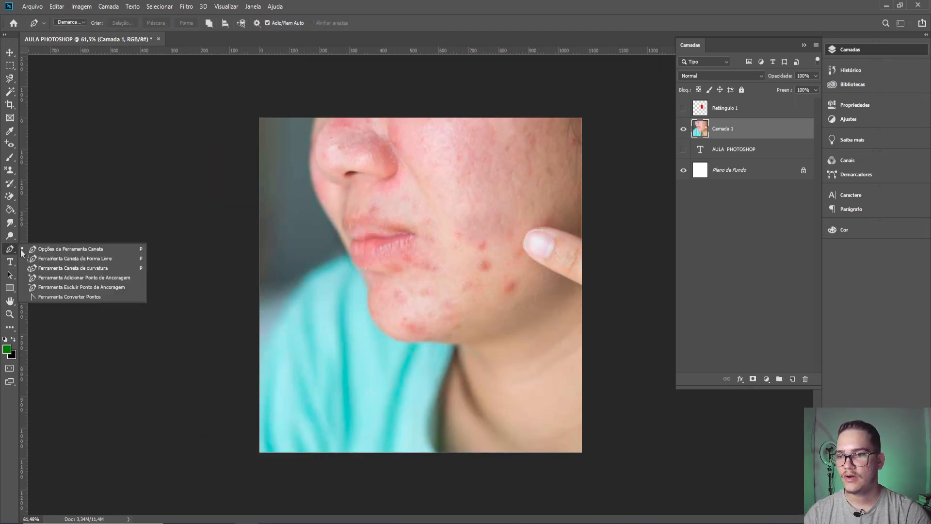
pyautogui.click(96, 250)
pyautogui.scroll(2, 339, 281)
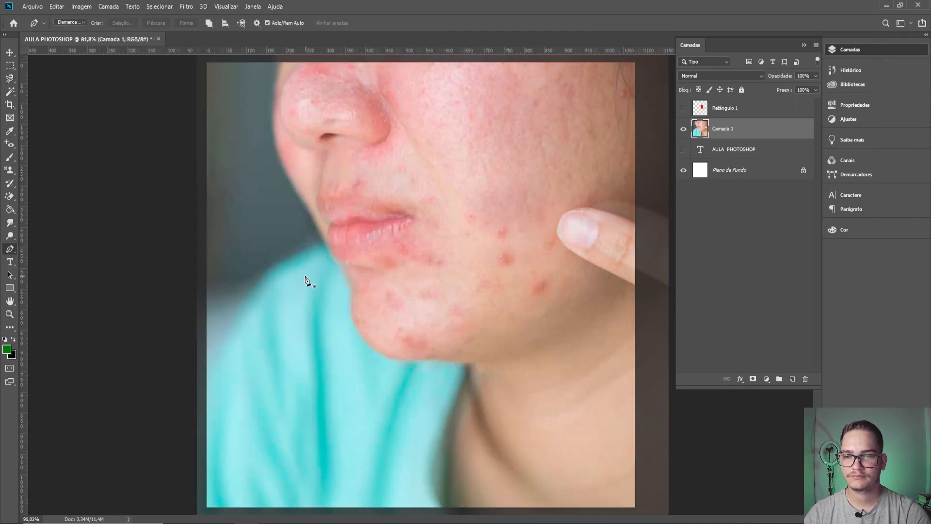
pyautogui.click(183, 409)
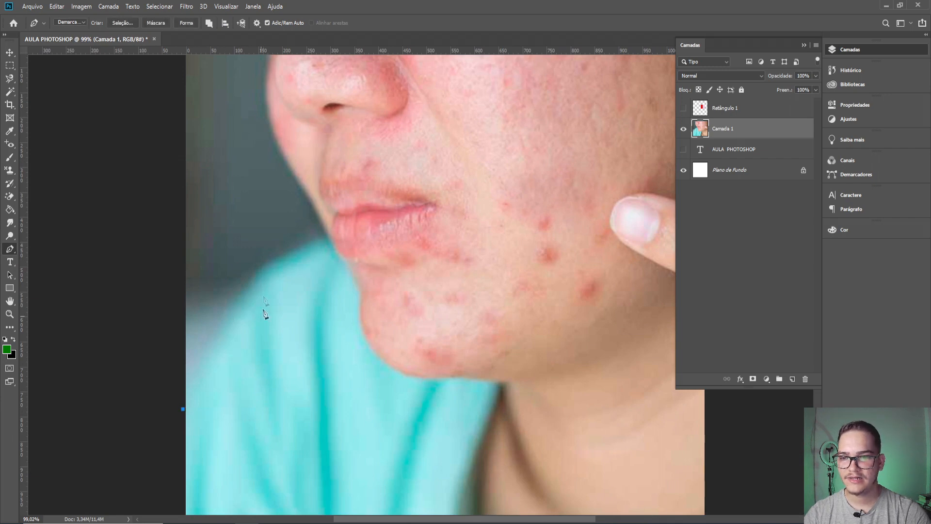
pyautogui.click(257, 270)
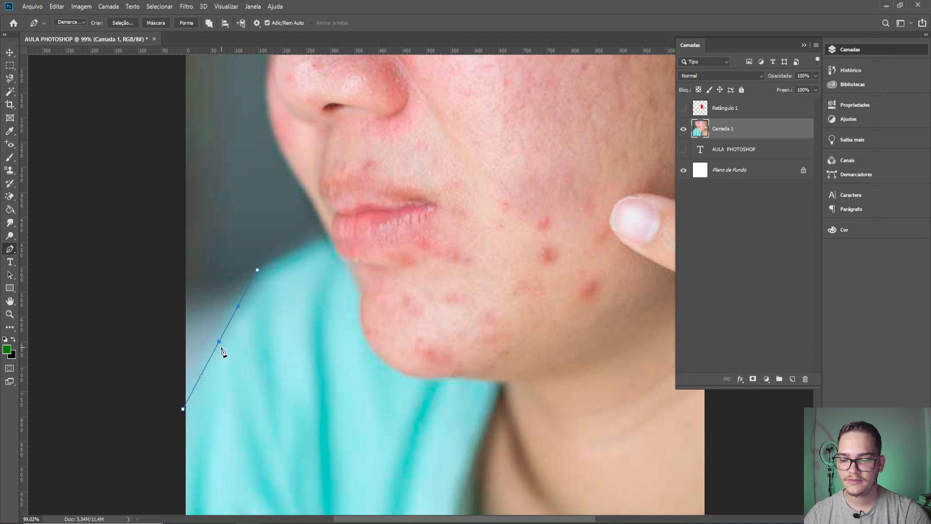
pyautogui.moveTo(219, 341)
pyautogui.mouseDown()
pyautogui.moveTo(208, 337)
pyautogui.moveTo(220, 354)
pyautogui.moveTo(206, 333)
pyautogui.moveTo(210, 339)
pyautogui.mouseUp()
pyautogui.click(328, 238)
pyautogui.click(295, 255)
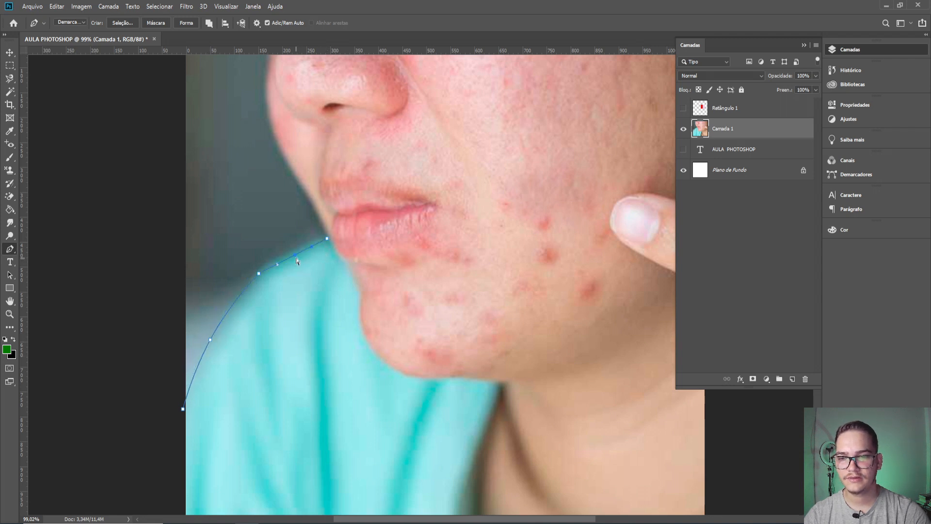
# Step: Continue the pen path up the face outline past the cheek and nose to just above the canvas, curving it to the skin edge
pyautogui.moveTo(327, 238); pyautogui.dragTo(314, 207)
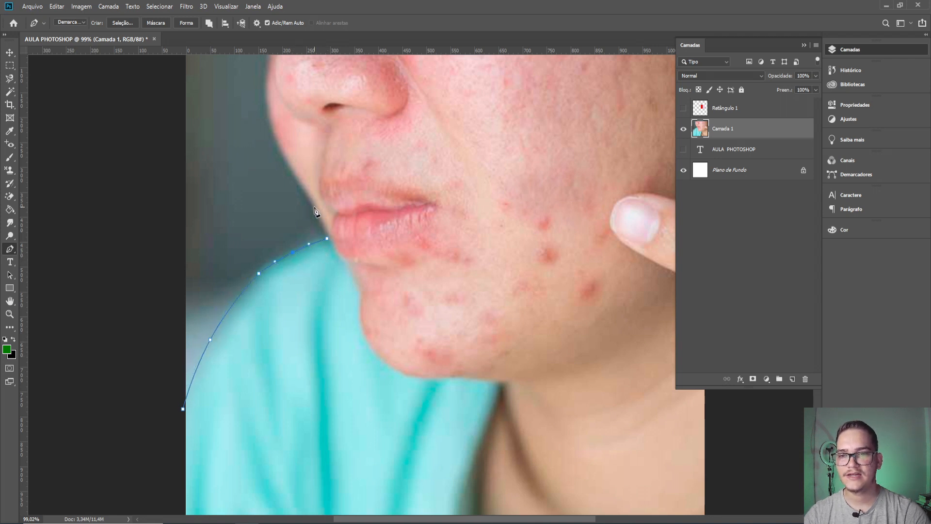
pyautogui.scroll(4, 299, 170)
pyautogui.moveTo(326, 172); pyautogui.dragTo(363, 318)
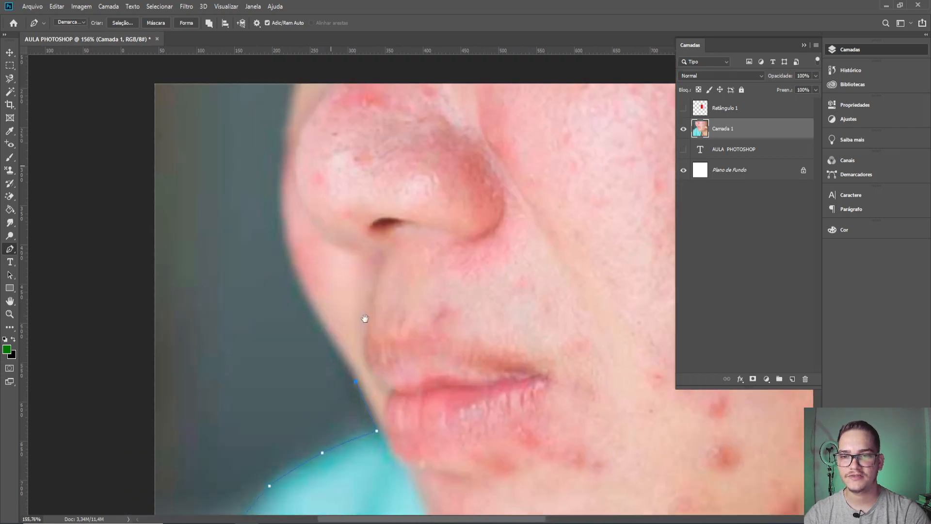
pyautogui.click(314, 307)
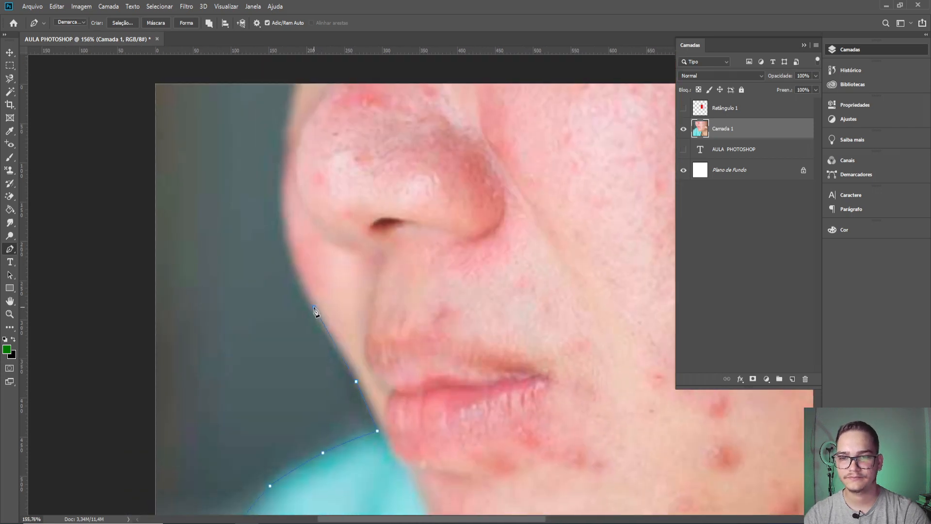
pyautogui.click(369, 405)
pyautogui.click(284, 221)
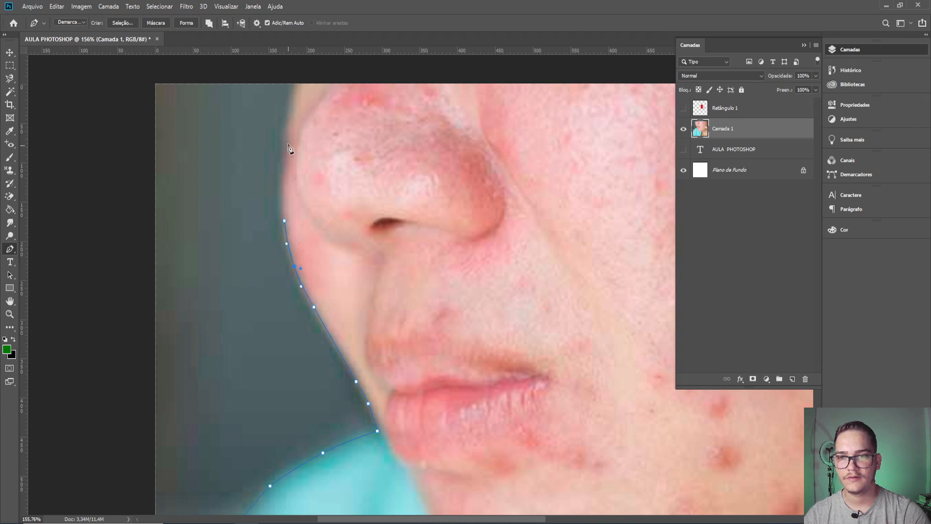
pyautogui.click(301, 76)
pyautogui.moveTo(294, 144); pyautogui.dragTo(286, 140)
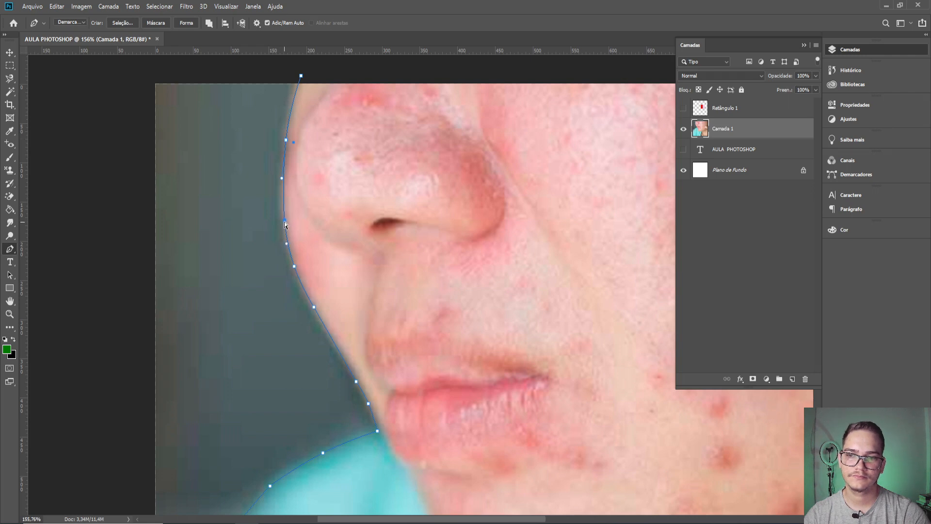
# Step: Close the pen path with anchor points outside the canvas, around the grey background, ending at its starting anchor
pyautogui.scroll(-5, 376, 257)
pyautogui.click(210, 66)
pyautogui.click(197, 344)
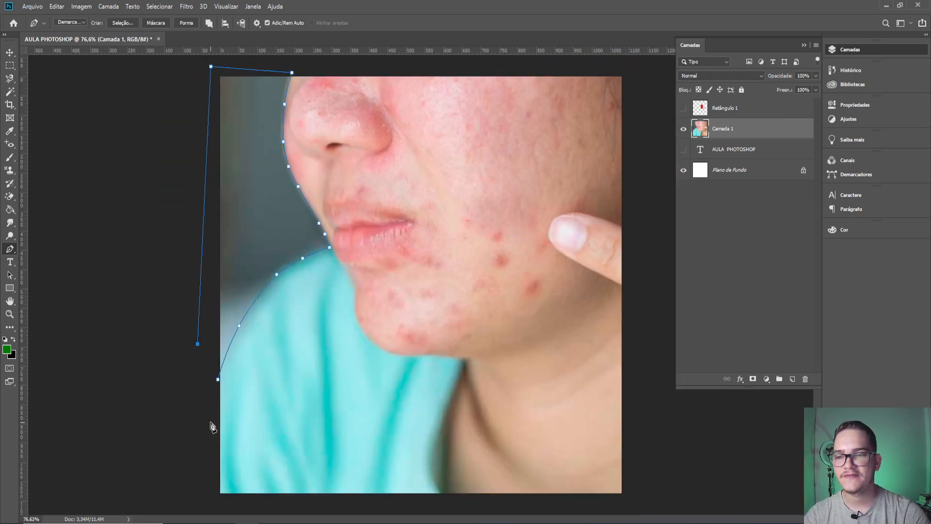
pyautogui.scroll(4, 210, 405)
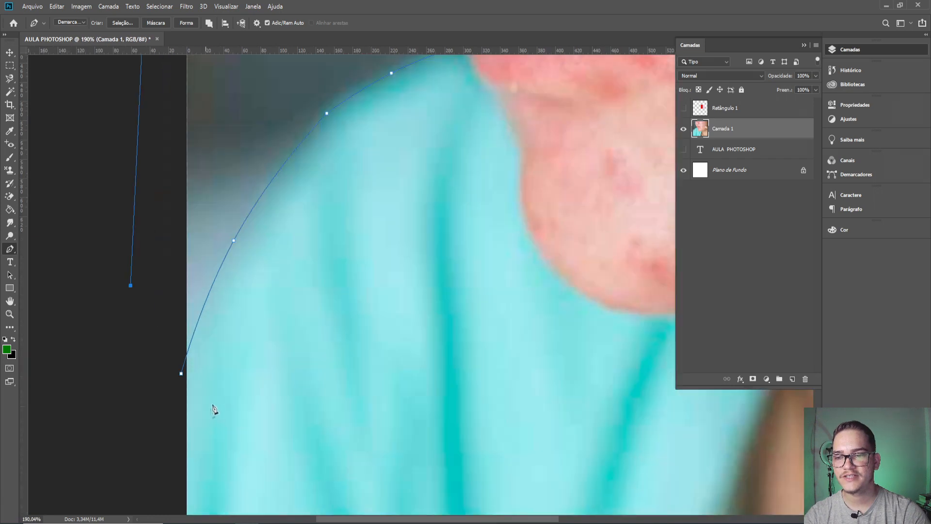
pyautogui.click(181, 373)
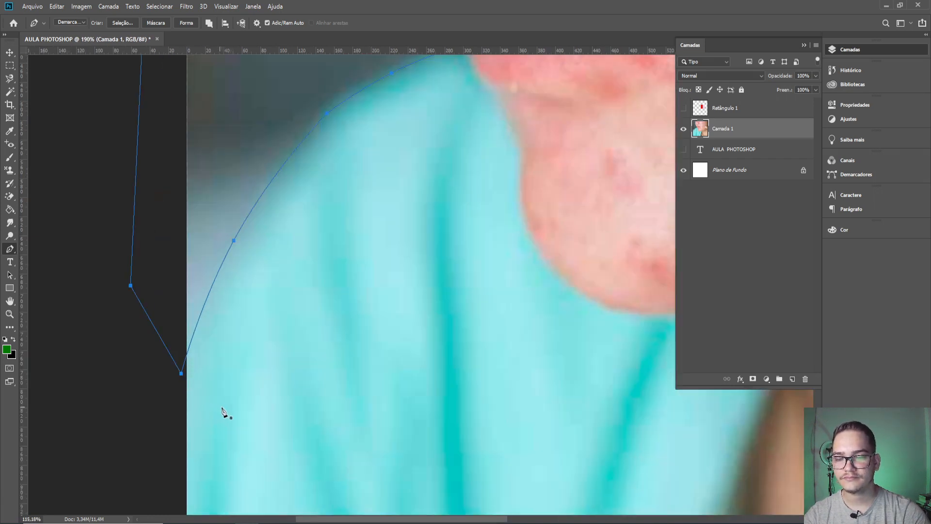
pyautogui.scroll(-4, 222, 411)
pyautogui.scroll(1, 293, 393)
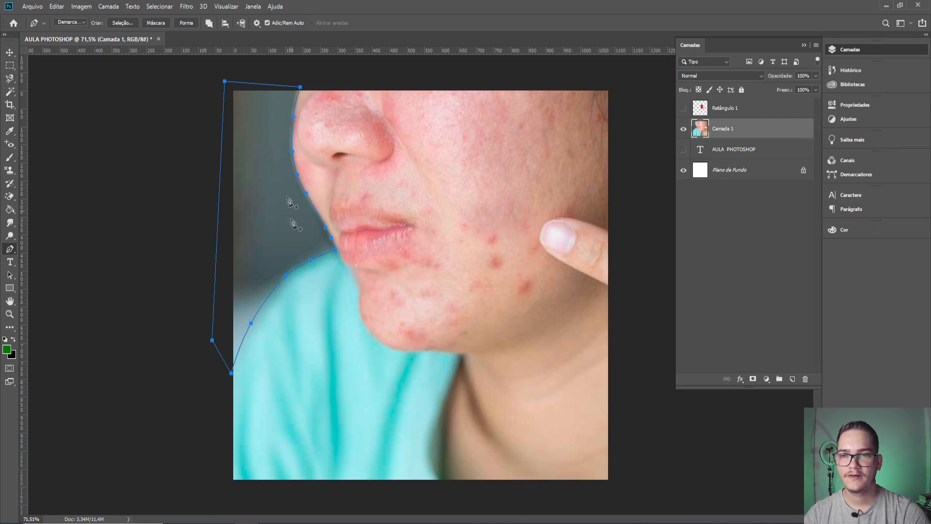
# Step: Convert the closed path into a new selection with a feather radius of 20 pixels
pyautogui.rightClick(265, 125)
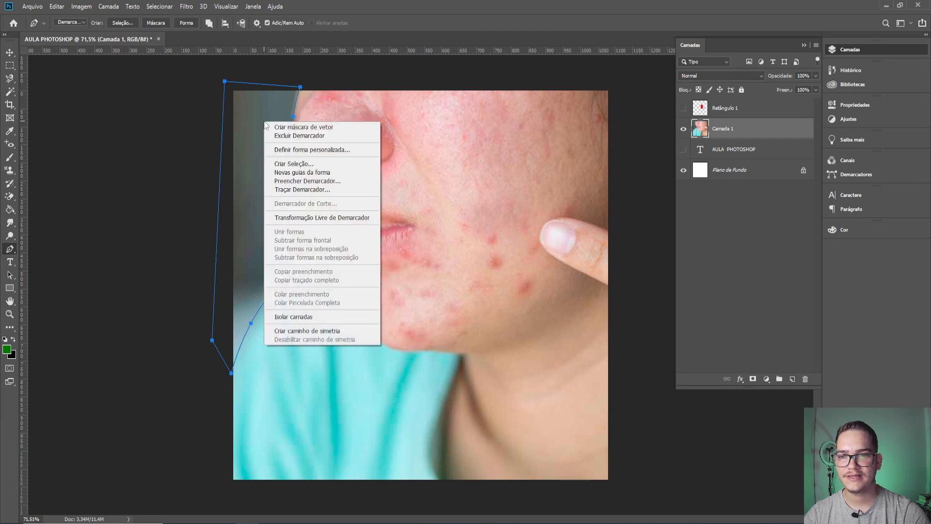
pyautogui.click(304, 162)
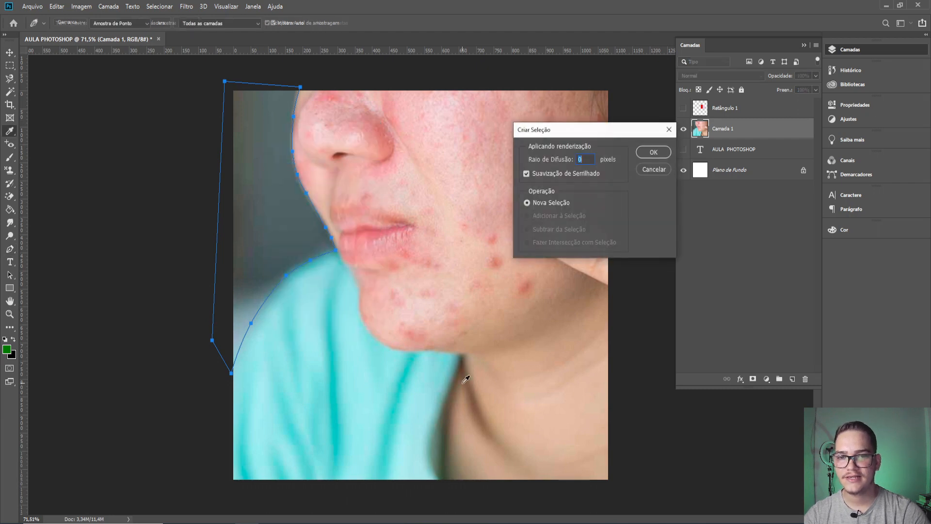
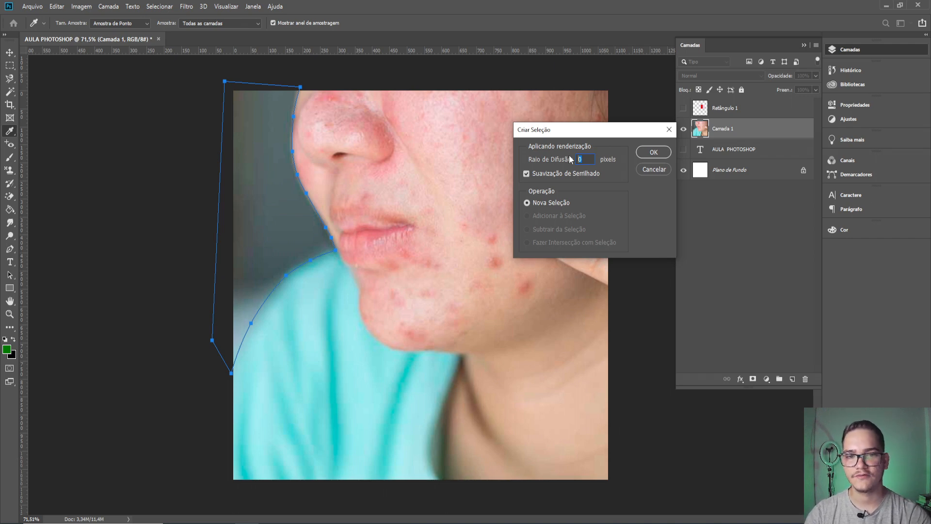
pyautogui.write('50')
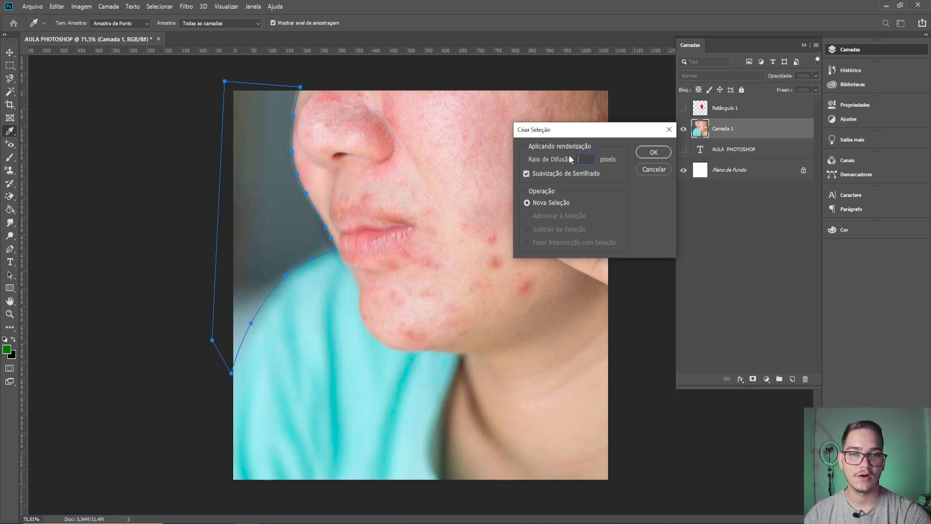
pyautogui.write('20')
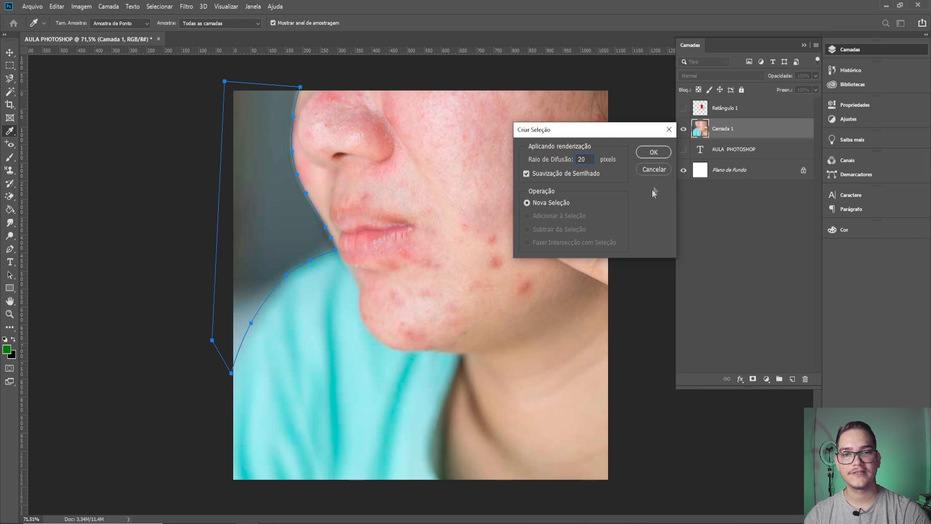
pyautogui.click(653, 152)
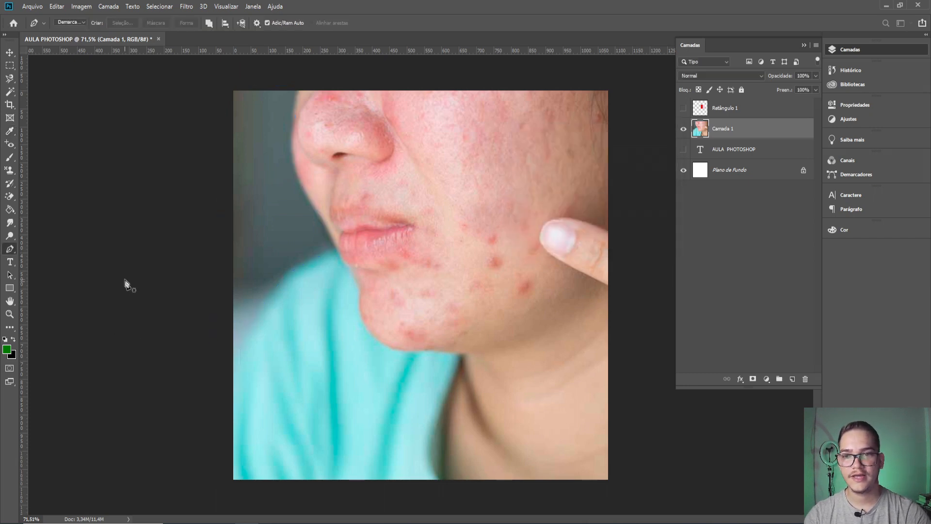
# Step: Delete the feathered background selection from Camada 1, clear the selection, and inspect the softened edges
pyautogui.press('Delete')
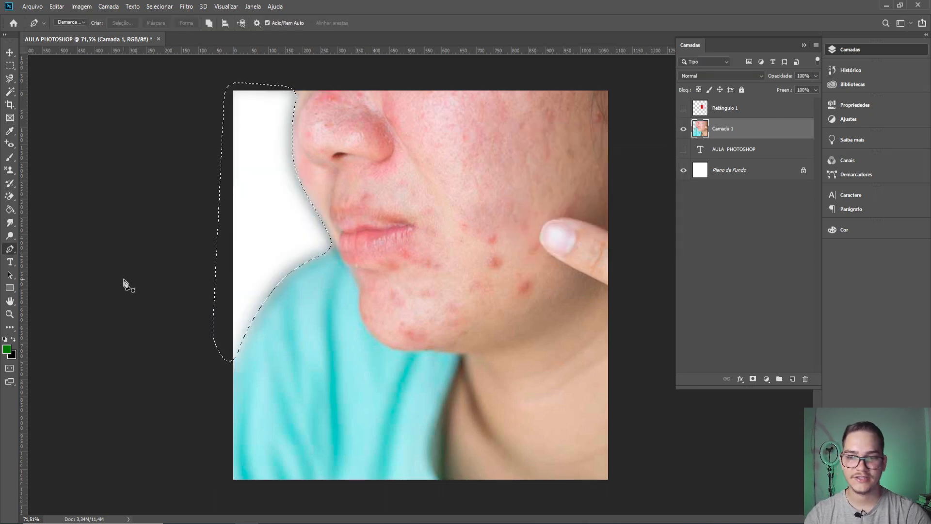
pyautogui.hotkey('ctrl', 'd')
pyautogui.scroll(5, 291, 139)
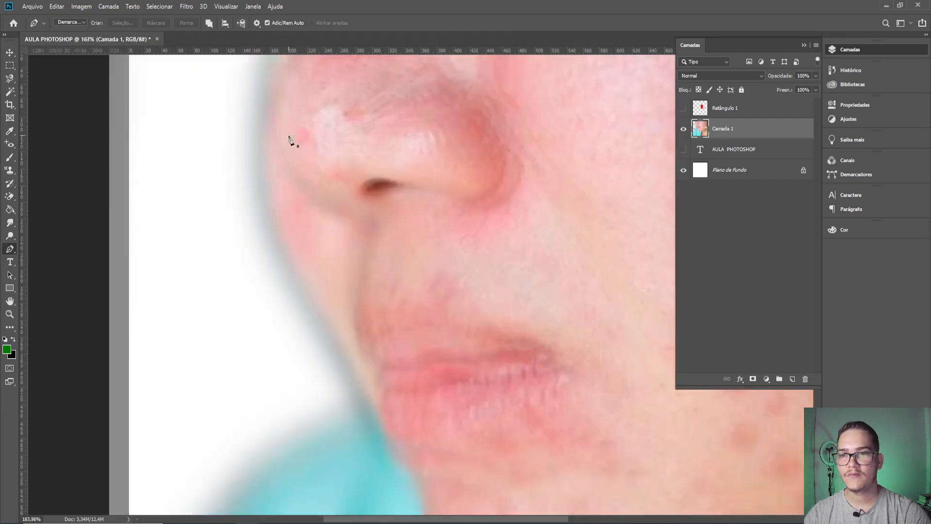
pyautogui.scroll(-4, 303, 165)
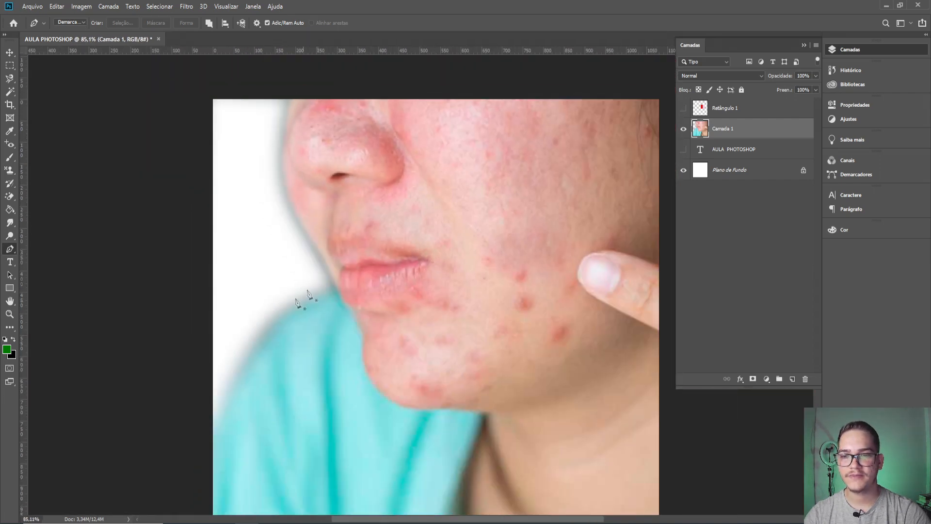
pyautogui.scroll(-1, 280, 183)
pyautogui.scroll(-1, 422, 282)
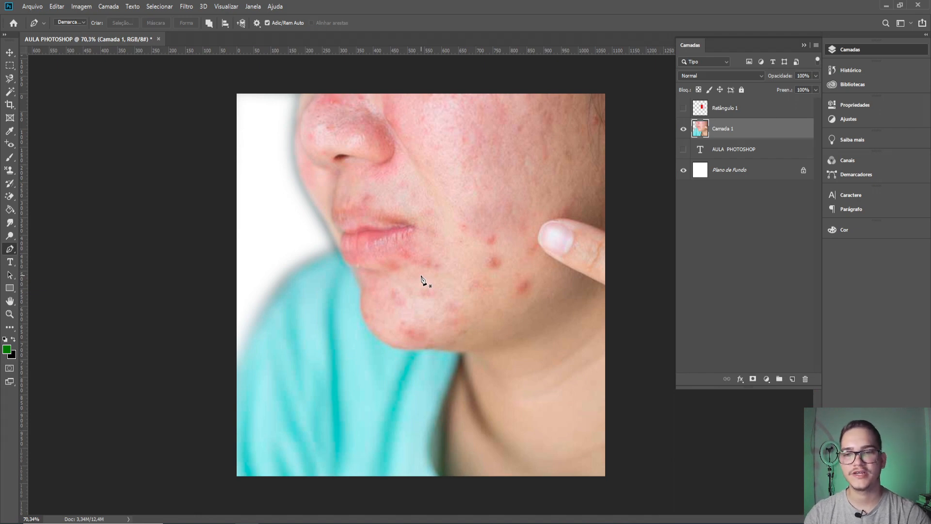
# Step: Undo the deselection, the background deletion and the feathered selection to get back to the pen path
pyautogui.hotkey('ctrl', 'z')
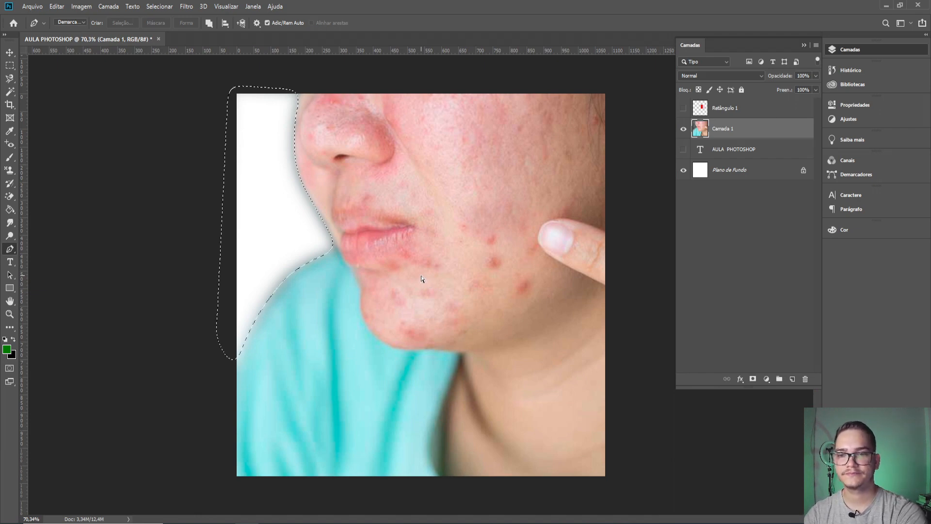
pyautogui.hotkey('ctrl', 'z')
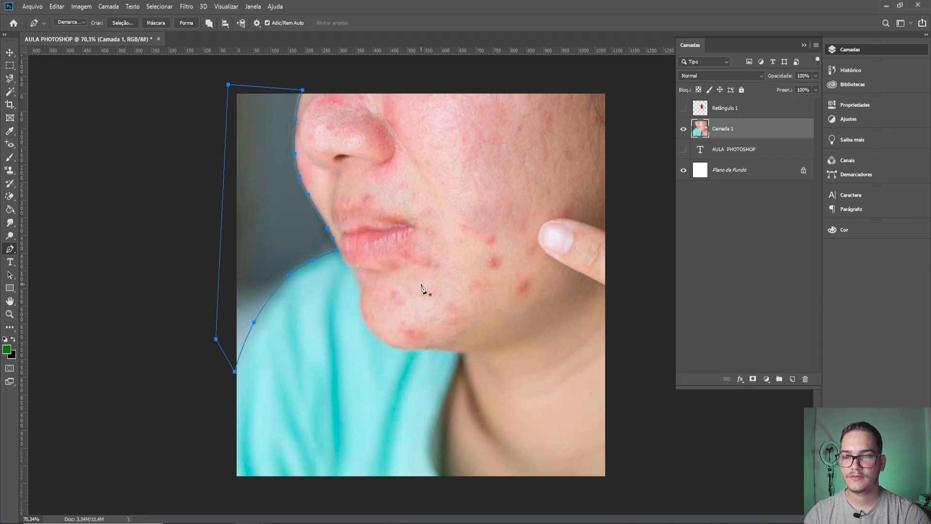
# Step: Convert the pen path into a new selection with a feather radius of 2 pixels
pyautogui.rightClick(274, 208)
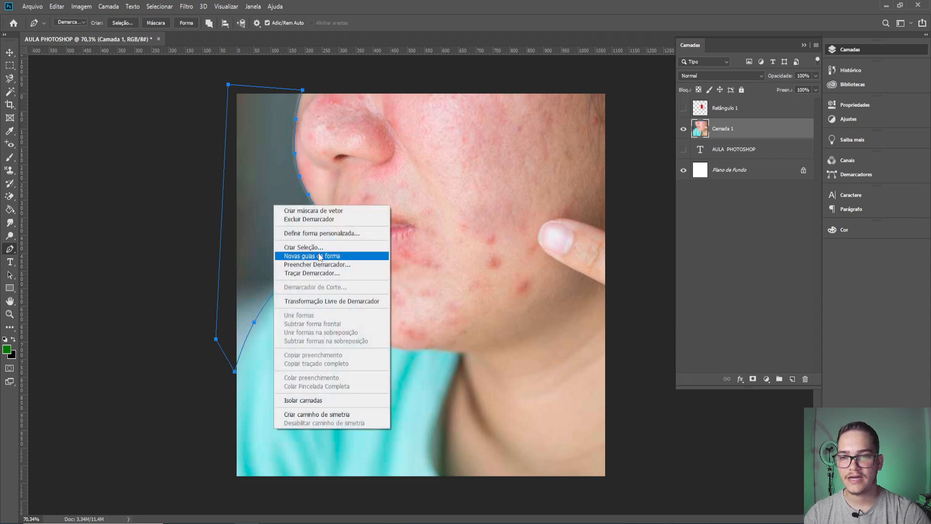
pyautogui.click(340, 245)
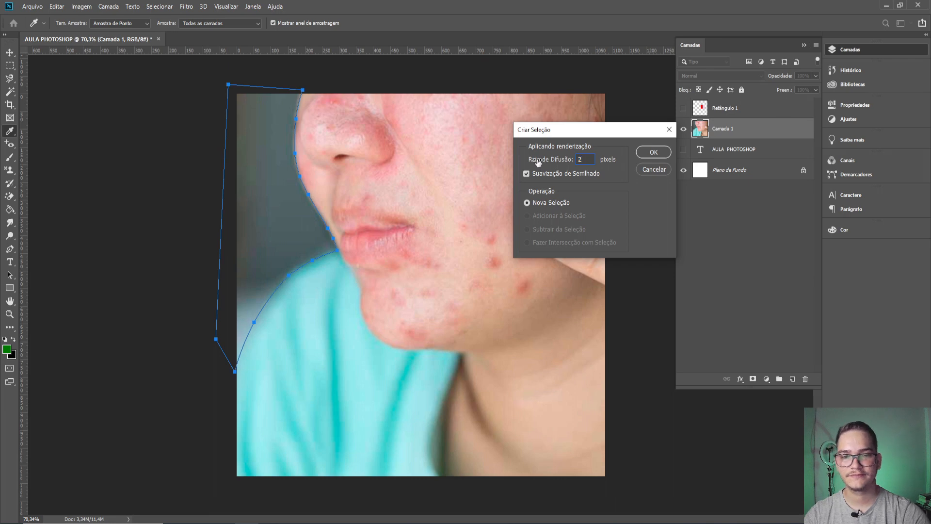
pyautogui.click(654, 152)
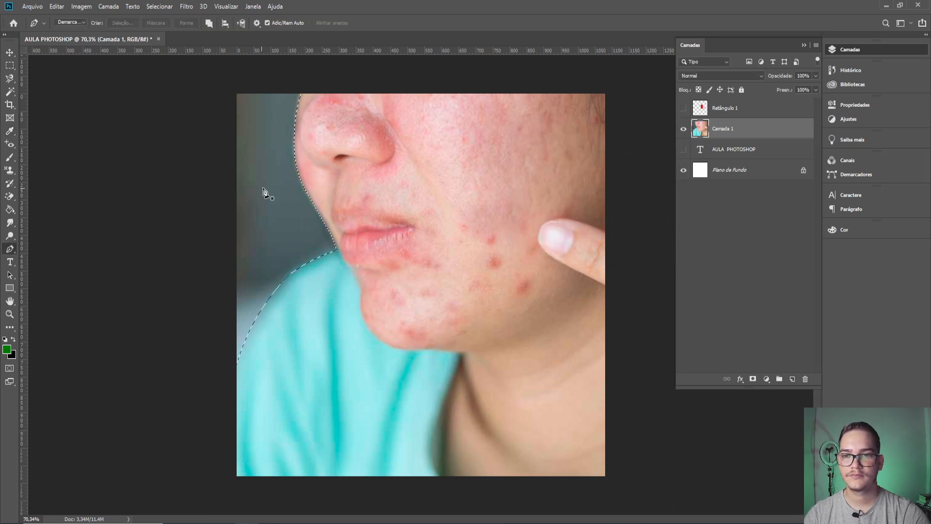
# Step: Delete the selected background from Camada 1, clear the selection, and inspect the cut edge along the face
pyautogui.press('Delete')
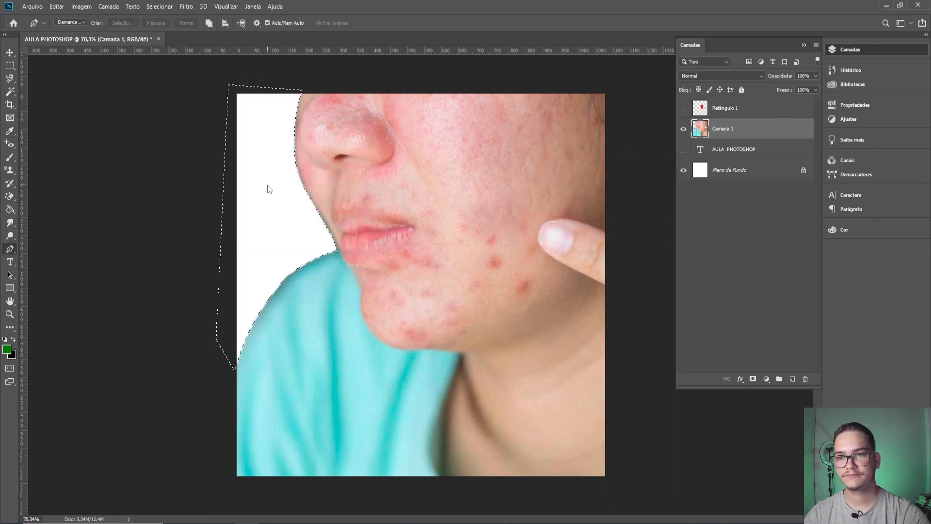
pyautogui.hotkey('ctrl', 'd')
pyautogui.scroll(5, 287, 153)
pyautogui.scroll(-4, 380, 255)
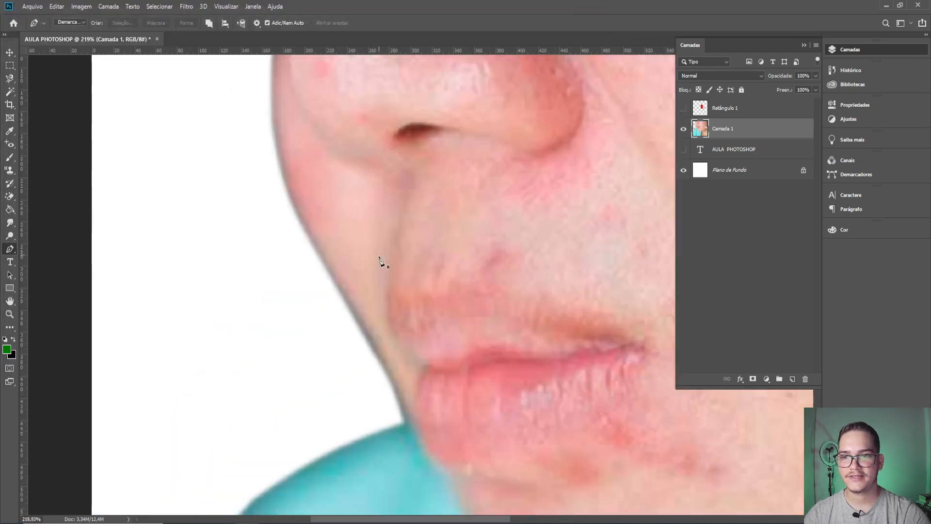
# Step: Shrink Camada 1 from its corner, move it on the canvas, and apply the transformation
pyautogui.press('v')
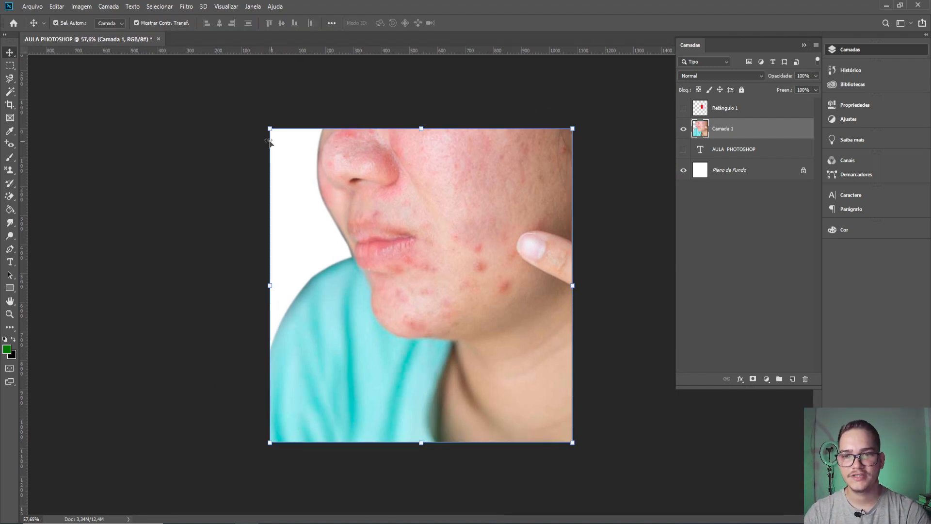
pyautogui.moveTo(269, 129); pyautogui.dragTo(383, 245)
pyautogui.moveTo(502, 322); pyautogui.dragTo(445, 275)
pyautogui.click(463, 23)
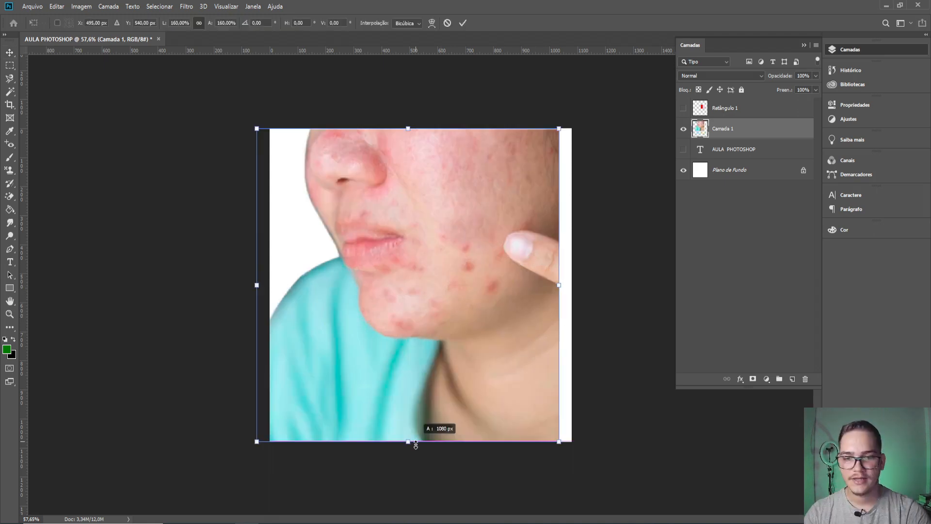
# Step: Enlarge Camada 1 to 160% so it fills the canvas again, align it with the canvas, and apply the transformation
pyautogui.moveTo(416, 442); pyautogui.dragTo(416, 442)
pyautogui.moveTo(429, 365); pyautogui.dragTo(440, 368)
pyautogui.click(463, 22)
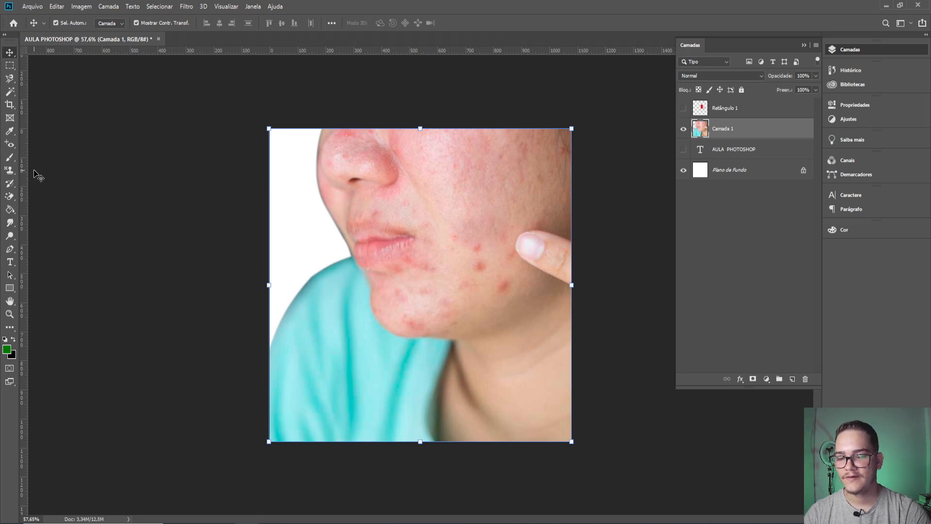
# Step: Use the Patch tool to replace the large blemishes on the cheek near the fingertip with clean skin
pyautogui.press('j')
pyautogui.rightClick(11, 145)
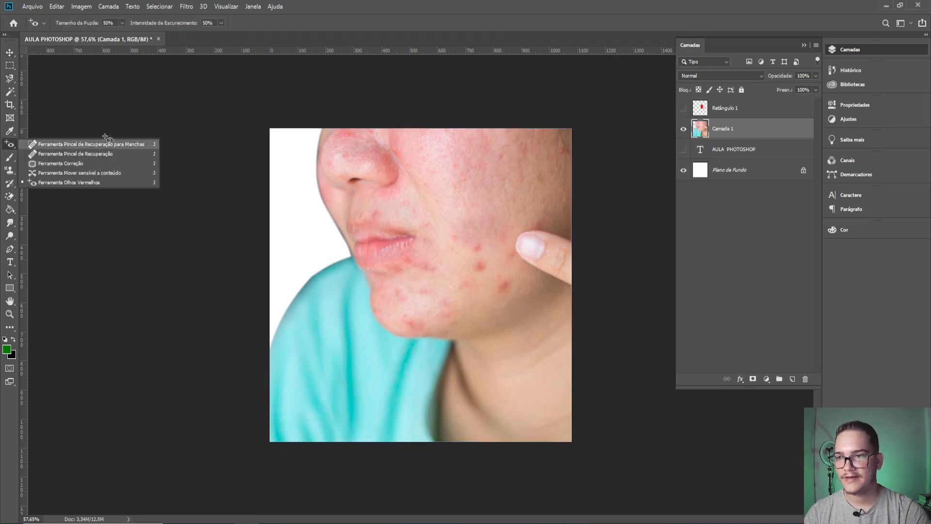
pyautogui.click(69, 163)
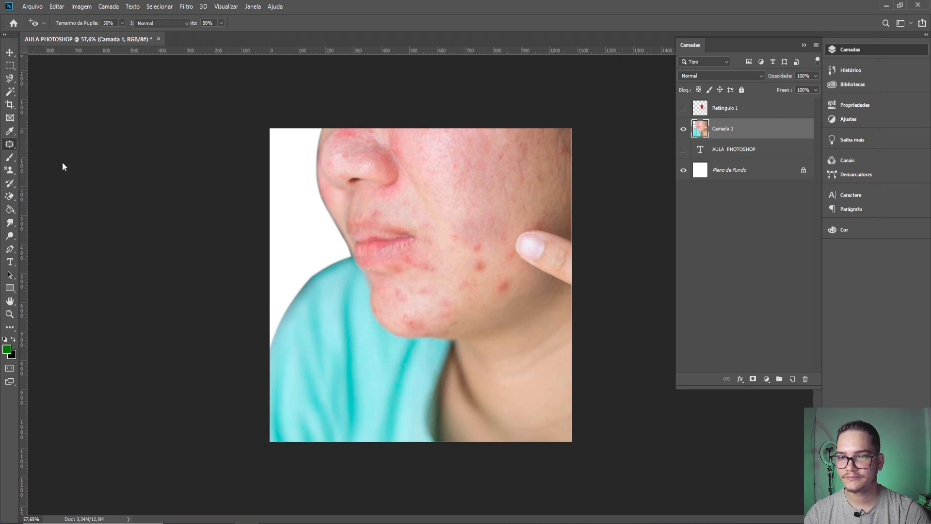
pyautogui.scroll(3, 498, 235)
pyautogui.moveTo(496, 256); pyautogui.dragTo(464, 288)
pyautogui.moveTo(518, 321)
pyautogui.mouseDown()
pyautogui.moveTo(564, 317)
pyautogui.moveTo(543, 322)
pyautogui.moveTo(518, 295)
pyautogui.mouseUp()
pyautogui.moveTo(448, 312)
pyautogui.mouseDown()
pyautogui.moveTo(490, 326)
pyautogui.moveTo(464, 322)
pyautogui.moveTo(474, 291)
pyautogui.mouseUp()
pyautogui.moveTo(531, 305); pyautogui.dragTo(531, 303)
pyautogui.moveTo(545, 270); pyautogui.dragTo(546, 270)
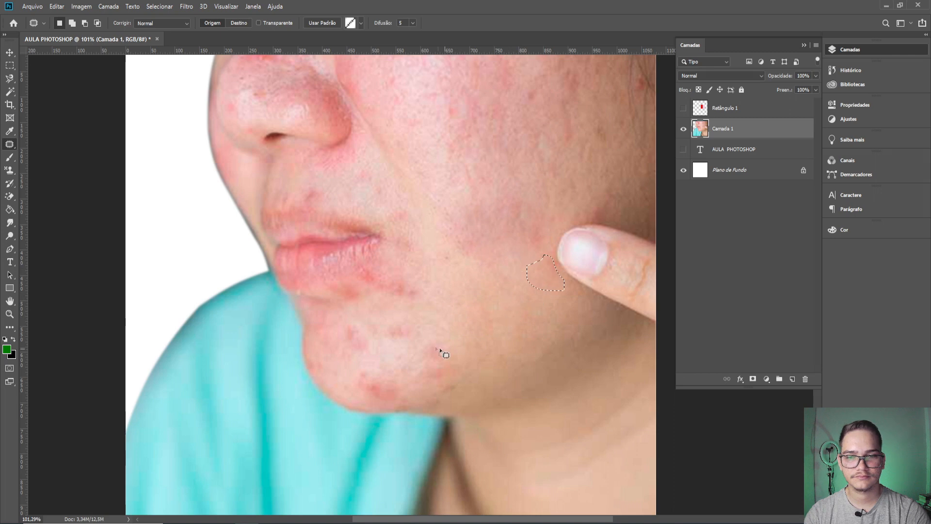
# Step: Patch the red spots on the side of the chin and below the mouth with clean skin
pyautogui.moveTo(436, 353); pyautogui.dragTo(468, 345)
pyautogui.moveTo(385, 330); pyautogui.dragTo(385, 321)
pyautogui.moveTo(399, 329); pyautogui.dragTo(435, 322)
pyautogui.moveTo(385, 306); pyautogui.dragTo(429, 288)
pyautogui.moveTo(364, 265); pyautogui.dragTo(378, 304)
pyautogui.moveTo(403, 288)
pyautogui.mouseDown()
pyautogui.moveTo(435, 294)
pyautogui.moveTo(470, 314)
pyautogui.mouseUp()
pyautogui.click(491, 300)
pyautogui.moveTo(349, 334); pyautogui.dragTo(350, 328)
pyautogui.moveTo(367, 342); pyautogui.dragTo(412, 341)
pyautogui.click(423, 290)
# Step: Patch the remaining red blemishes along the lower chin and jaw with clean skin
pyautogui.moveTo(355, 381); pyautogui.dragTo(356, 374)
pyautogui.moveTo(386, 392)
pyautogui.mouseDown()
pyautogui.moveTo(377, 359)
pyautogui.moveTo(417, 372)
pyautogui.mouseUp()
pyautogui.click(425, 383)
pyautogui.moveTo(447, 375); pyautogui.dragTo(399, 357)
pyautogui.click(372, 391)
pyautogui.moveTo(354, 384); pyautogui.dragTo(341, 351)
pyautogui.click(463, 410)
pyautogui.moveTo(442, 387); pyautogui.dragTo(522, 381)
pyautogui.click(454, 412)
pyautogui.scroll(-5, 454, 412)
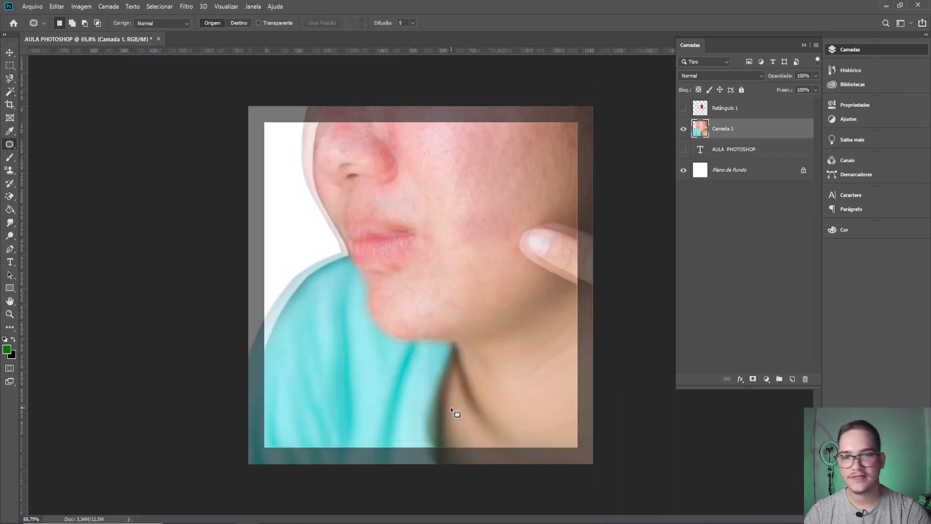
# Step: Patch the small spots on the upper cheek beside the nose using smoother skin nearby
pyautogui.scroll(6, 508, 174)
pyautogui.moveTo(496, 164); pyautogui.dragTo(509, 271)
pyautogui.scroll(5, 458, 236)
pyautogui.moveTo(441, 231)
pyautogui.mouseDown()
pyautogui.moveTo(426, 206)
pyautogui.moveTo(450, 321)
pyautogui.mouseUp()
pyautogui.moveTo(373, 249)
pyautogui.mouseDown()
pyautogui.moveTo(406, 248)
pyautogui.moveTo(377, 248)
pyautogui.mouseUp()
pyautogui.moveTo(400, 257); pyautogui.dragTo(438, 294)
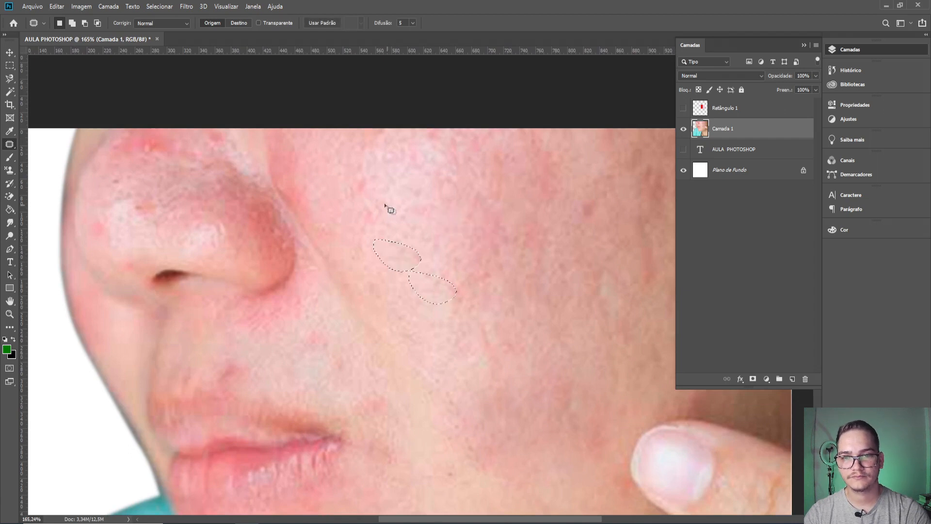
pyautogui.moveTo(387, 205); pyautogui.dragTo(383, 203)
pyautogui.moveTo(367, 198); pyautogui.dragTo(399, 218)
pyautogui.moveTo(558, 233); pyautogui.dragTo(421, 247)
pyautogui.moveTo(492, 256)
pyautogui.mouseDown()
pyautogui.moveTo(534, 181)
pyautogui.moveTo(495, 250)
pyautogui.mouseUp()
pyautogui.moveTo(517, 238); pyautogui.dragTo(565, 286)
# Step: Patch the remaining marks across the cheek with clean neighbouring skin
pyautogui.scroll(-6, 565, 286)
pyautogui.moveTo(490, 359)
pyautogui.mouseDown()
pyautogui.moveTo(519, 204)
pyautogui.moveTo(548, 228)
pyautogui.mouseUp()
pyautogui.moveTo(539, 218); pyautogui.dragTo(514, 252)
pyautogui.scroll(4, 361, 189)
pyautogui.moveTo(434, 213)
pyautogui.mouseDown()
pyautogui.moveTo(468, 217)
pyautogui.moveTo(435, 219)
pyautogui.mouseUp()
pyautogui.moveTo(457, 243)
pyautogui.mouseDown()
pyautogui.moveTo(505, 308)
pyautogui.moveTo(466, 325)
pyautogui.moveTo(475, 352)
pyautogui.mouseUp()
pyautogui.moveTo(376, 243); pyautogui.dragTo(422, 248)
# Step: Patch the red spots on the nose with clean skin from the face, clearing the selection after each correction
pyautogui.moveTo(281, 150); pyautogui.dragTo(283, 146)
pyautogui.moveTo(301, 158); pyautogui.dragTo(385, 179)
pyautogui.moveTo(285, 105); pyautogui.dragTo(287, 108)
pyautogui.moveTo(307, 117); pyautogui.dragTo(525, 427)
pyautogui.moveTo(265, 98); pyautogui.dragTo(298, 100)
pyautogui.moveTo(281, 113)
pyautogui.mouseDown()
pyautogui.moveTo(570, 390)
pyautogui.moveTo(601, 329)
pyautogui.mouseUp()
pyautogui.hotkey('ctrl', 'd')
pyautogui.moveTo(250, 191)
pyautogui.mouseDown()
pyautogui.moveTo(249, 162)
pyautogui.moveTo(272, 182)
pyautogui.moveTo(240, 165)
pyautogui.mouseUp()
pyautogui.hotkey('ctrl', 'd')
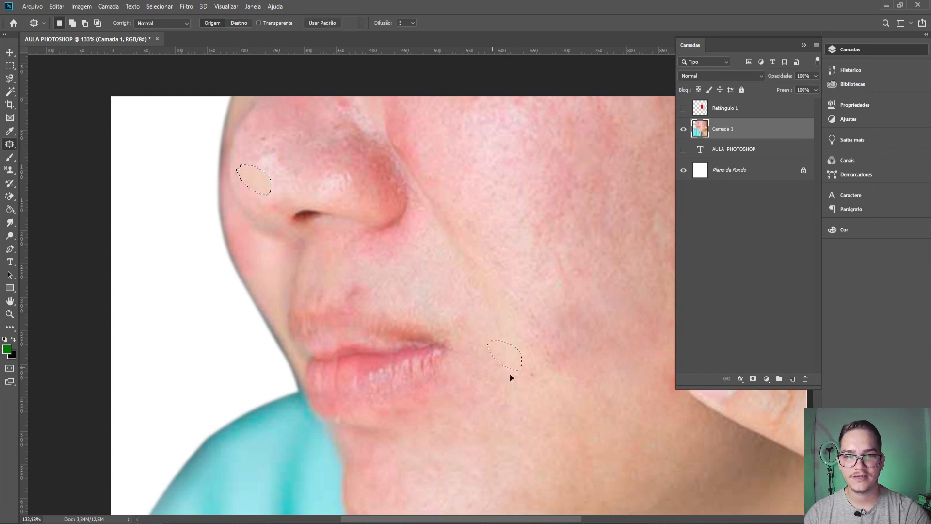
pyautogui.moveTo(262, 131)
pyautogui.mouseDown()
pyautogui.moveTo(337, 157)
pyautogui.moveTo(272, 122)
pyautogui.mouseUp()
pyautogui.moveTo(295, 154)
pyautogui.mouseDown()
pyautogui.moveTo(464, 296)
pyautogui.moveTo(588, 435)
pyautogui.mouseUp()
pyautogui.hotkey('ctrl', 'd')
# Step: Patch the red spot on the upper cheek at the photo's outer edge, below the hair
pyautogui.scroll(-4, 444, 357)
pyautogui.scroll(-2, 456, 351)
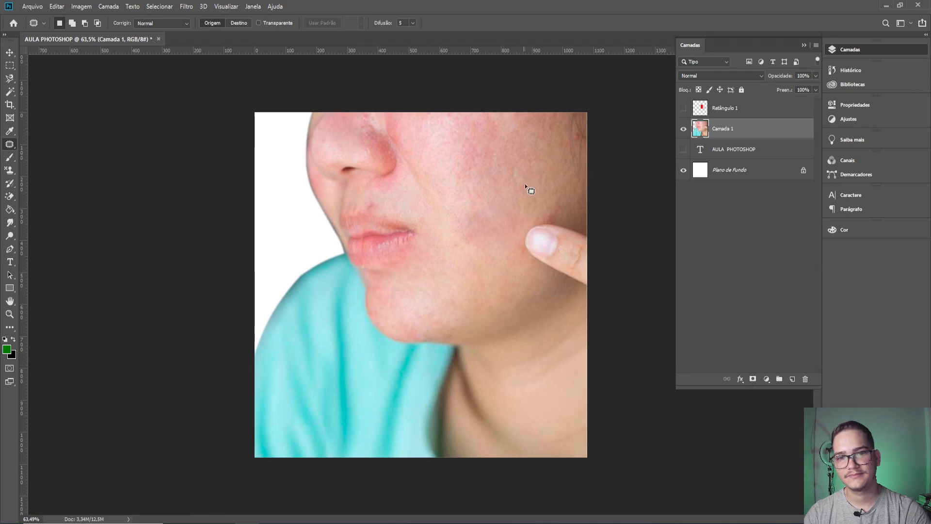
pyautogui.scroll(-1, 412, 200)
pyautogui.scroll(5, 518, 152)
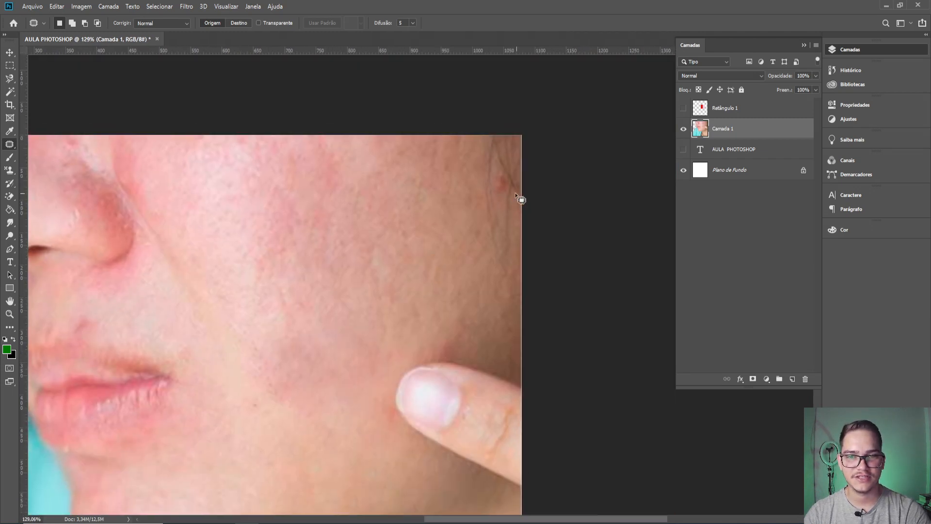
pyautogui.scroll(-2, 470, 248)
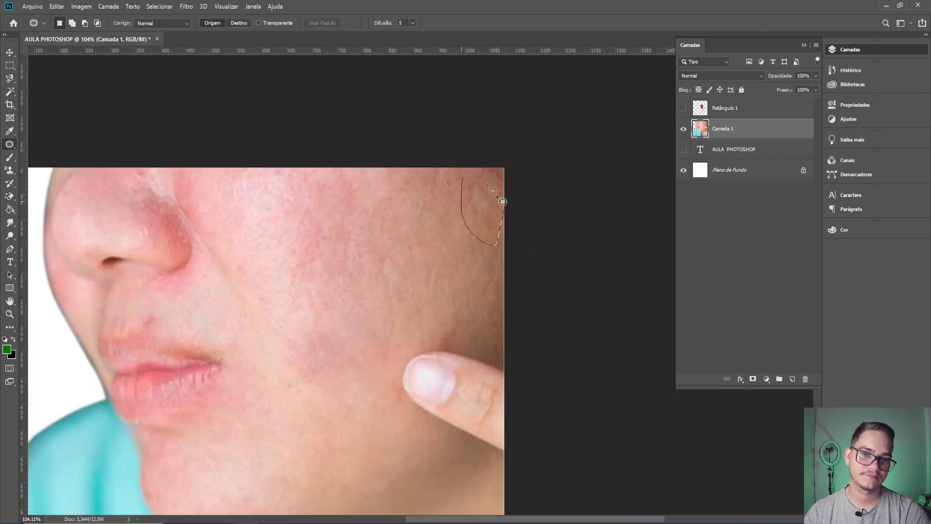
pyautogui.scroll(-2, 496, 194)
# Step: Compare the earliest and latest history states of the skin retouching twice, ending on the latest state
pyautogui.click(853, 71)
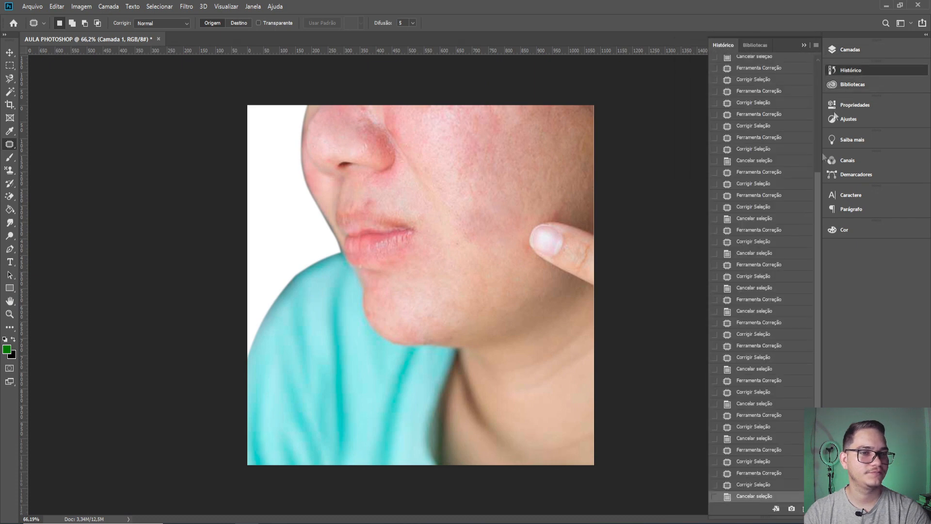
pyautogui.moveTo(819, 362); pyautogui.dragTo(819, 252)
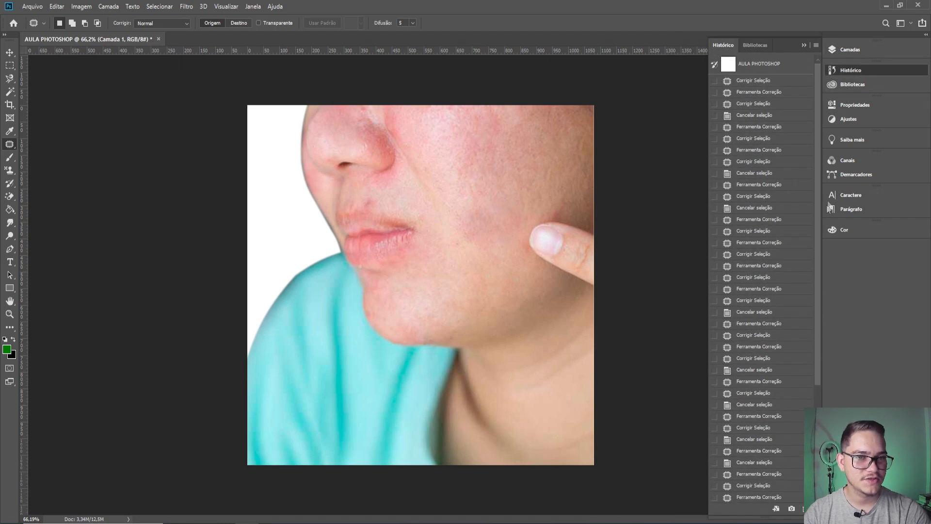
pyautogui.click(765, 82)
pyautogui.scroll(-5, 759, 291)
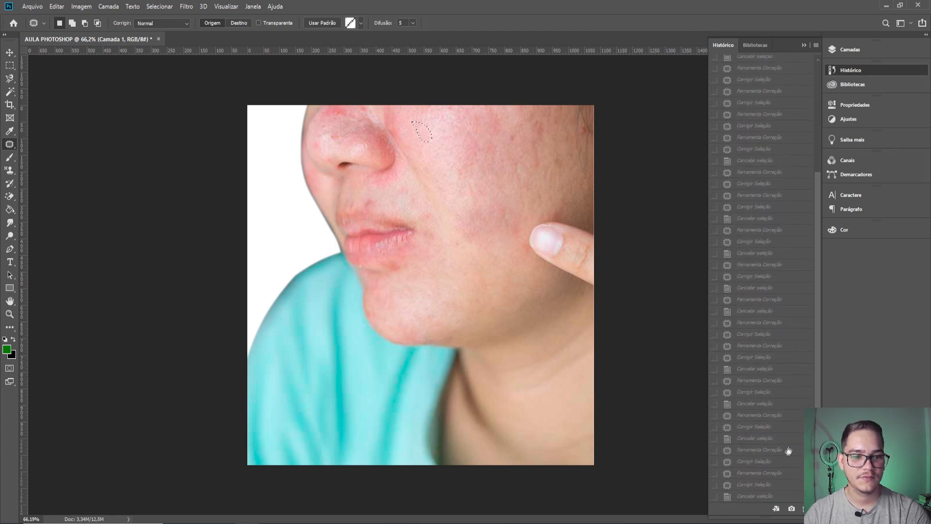
pyautogui.click(746, 498)
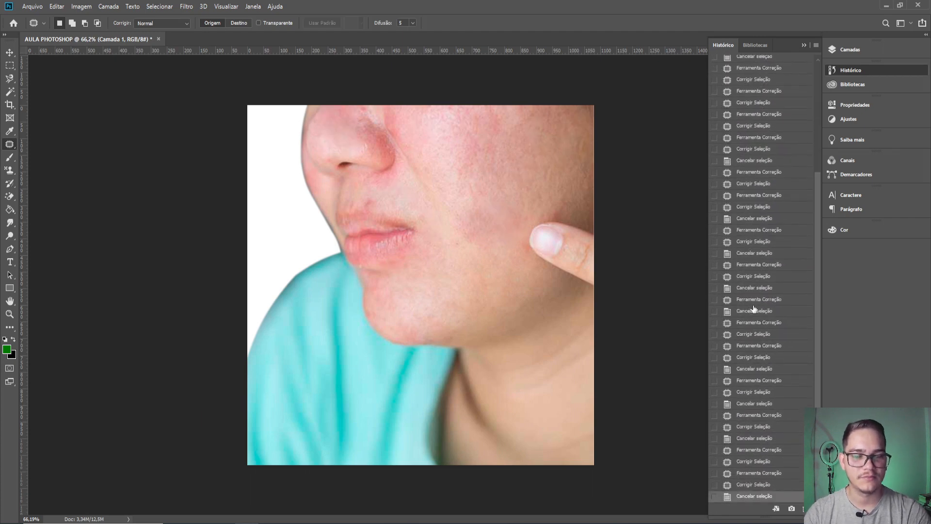
pyautogui.scroll(5, 785, 213)
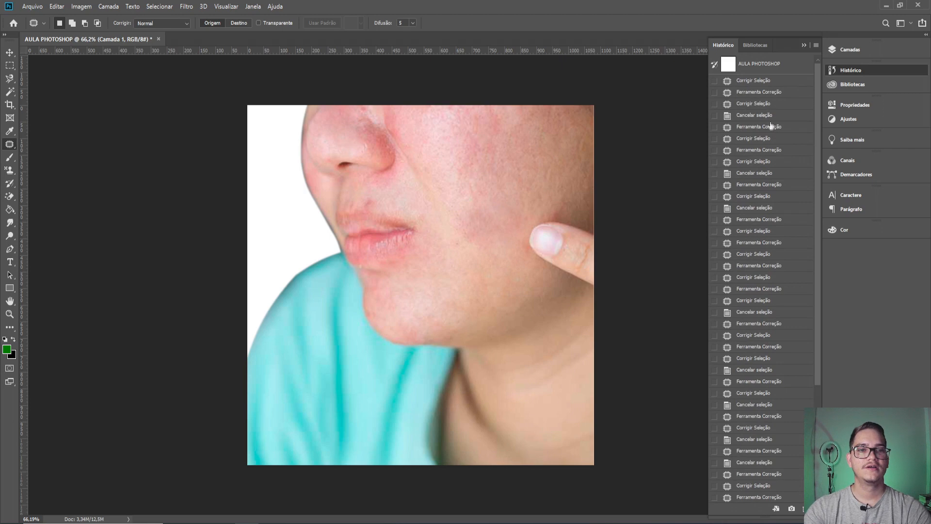
pyautogui.click(754, 81)
pyautogui.scroll(-5, 751, 291)
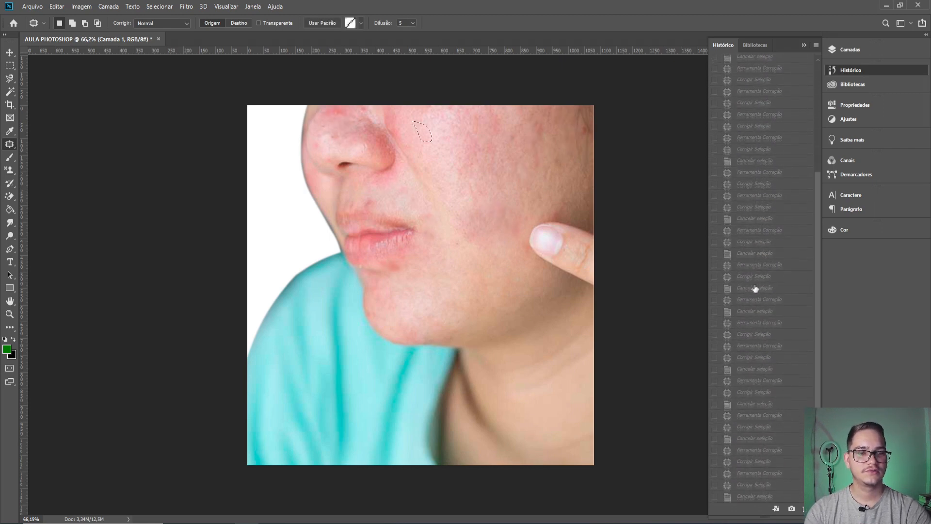
pyautogui.click(745, 495)
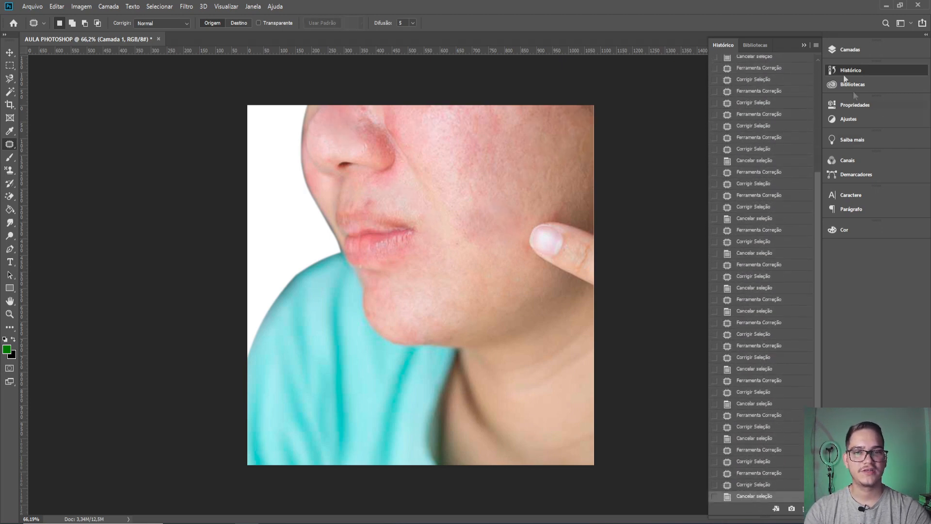
pyautogui.click(804, 45)
# Step: Activate the Brush tool, check its soft round 125 px preset, and try a dab on the cheek, undoing it
pyautogui.scroll(1, 573, 90)
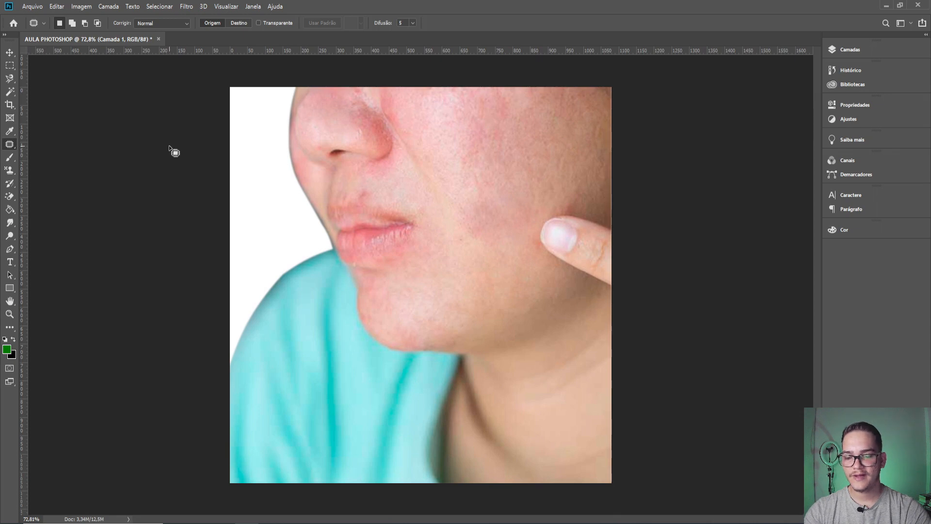
pyautogui.click(13, 156)
pyautogui.rightClick(13, 157)
pyautogui.click(42, 159)
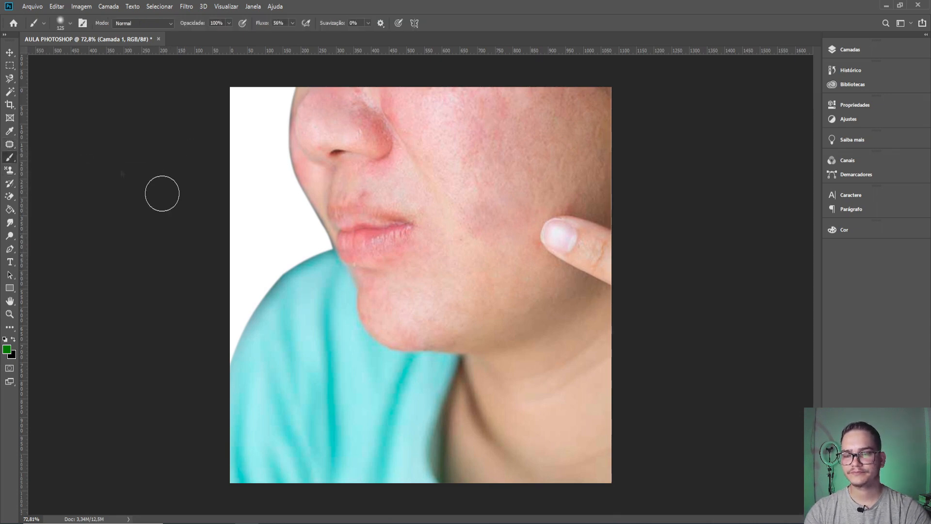
pyautogui.rightClick(466, 184)
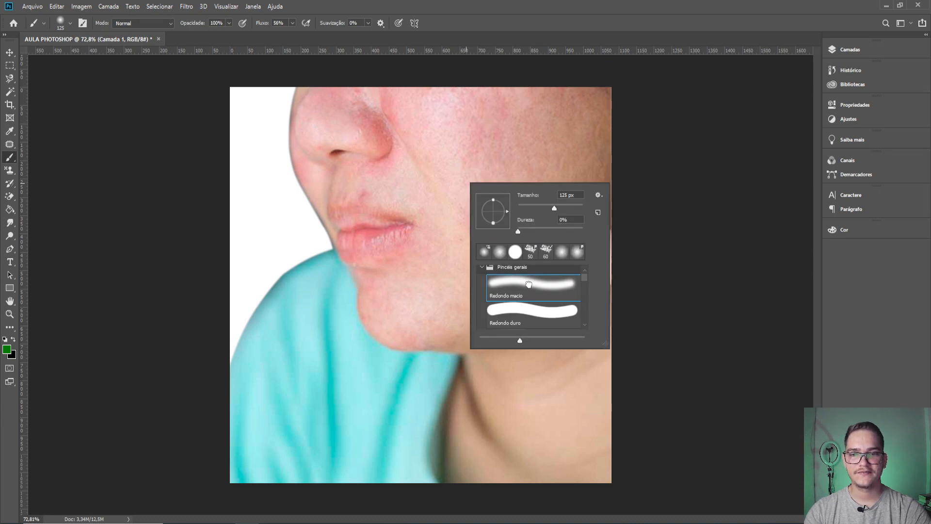
pyautogui.click(557, 158)
pyautogui.hotkey('ctrl', 'z')
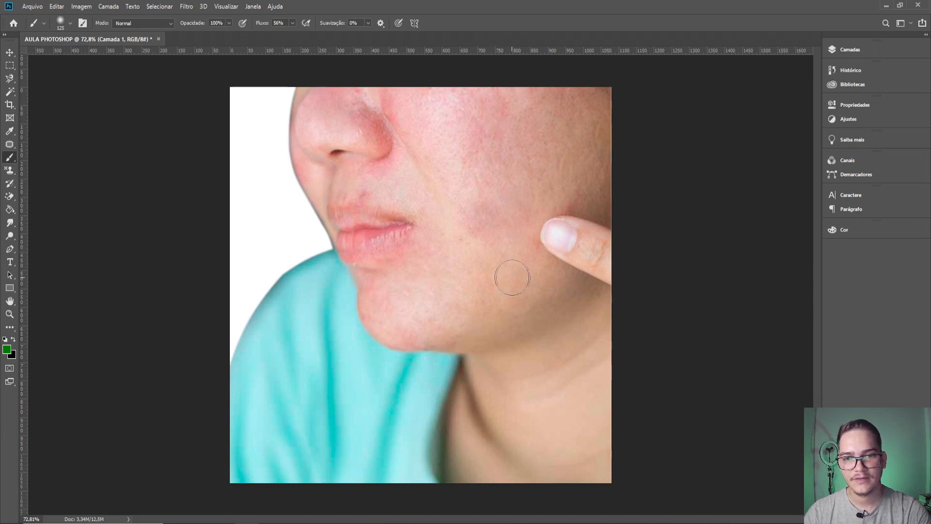
# Step: Set the foreground colour to the skin tone #cfa79f sampled from the cheek
pyautogui.click(8, 353)
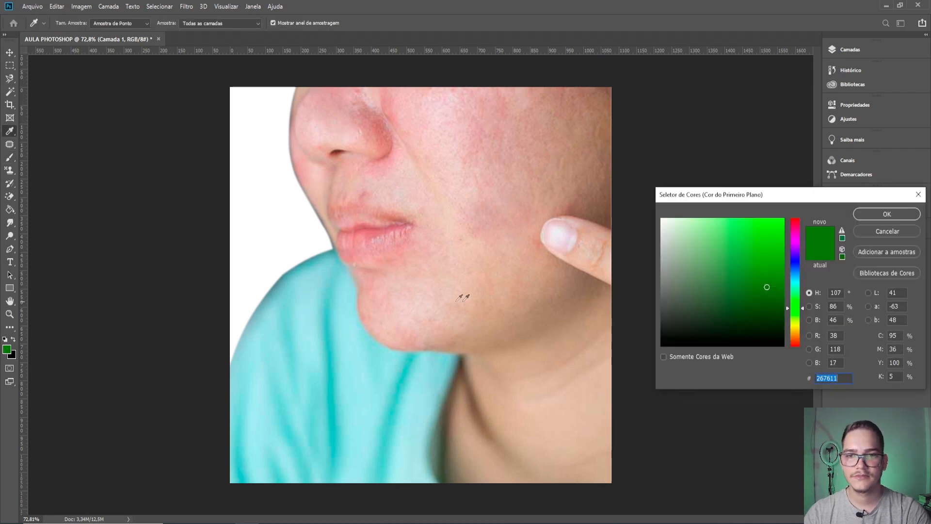
pyautogui.click(502, 161)
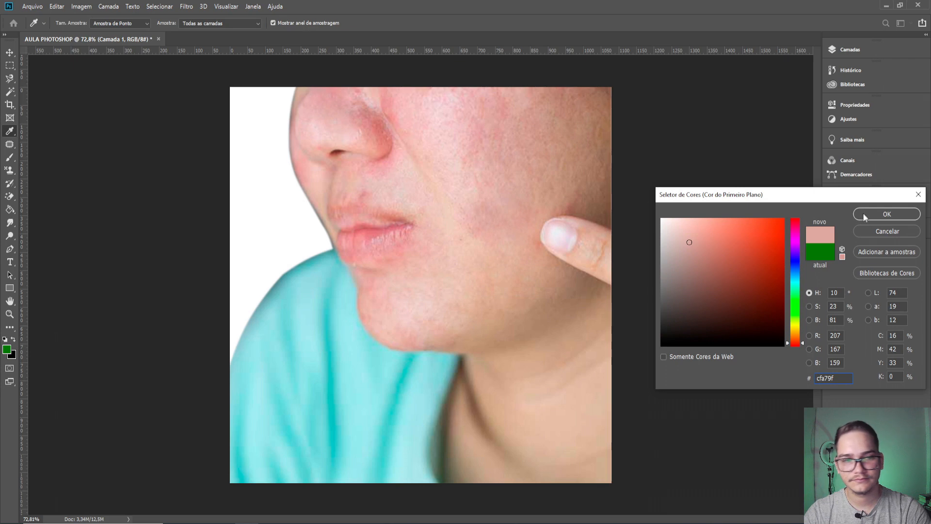
pyautogui.click(886, 214)
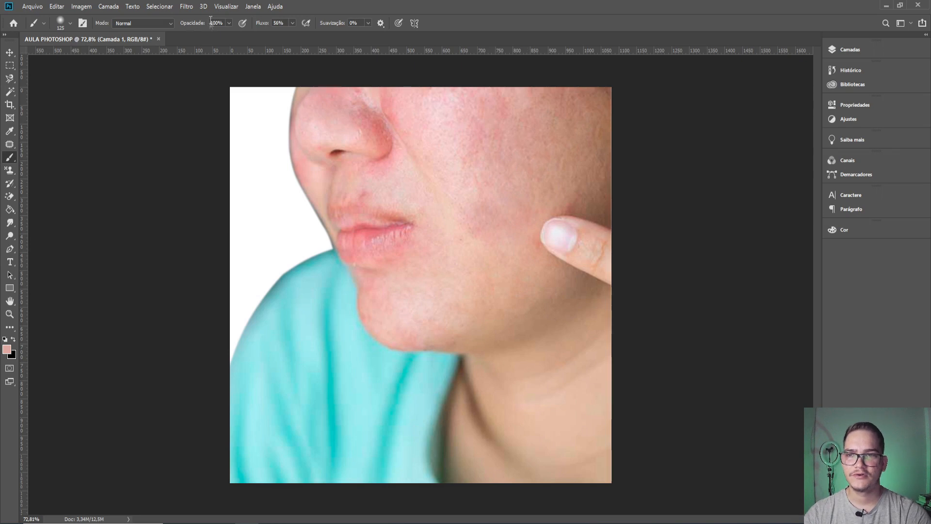
# Step: Set the brush size to 166 px and its flow to 50%
pyautogui.click(287, 22)
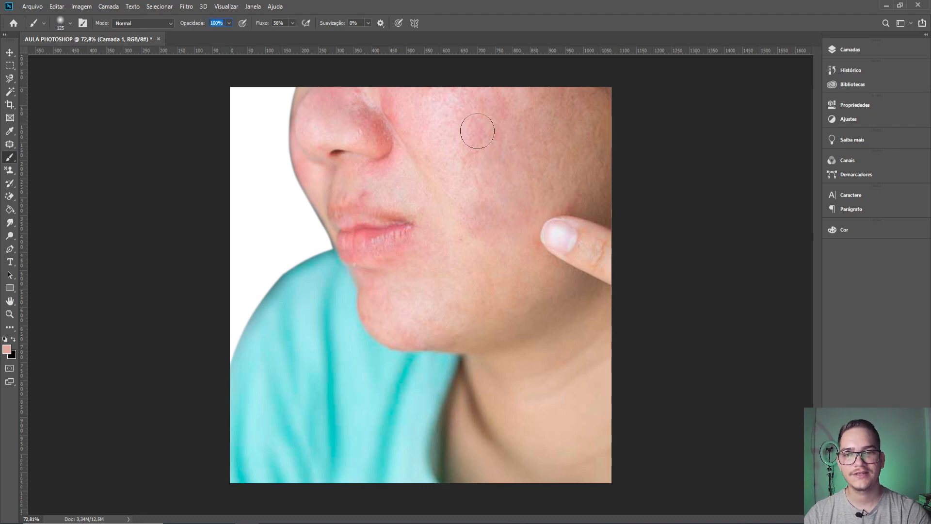
pyautogui.rightClick(484, 146)
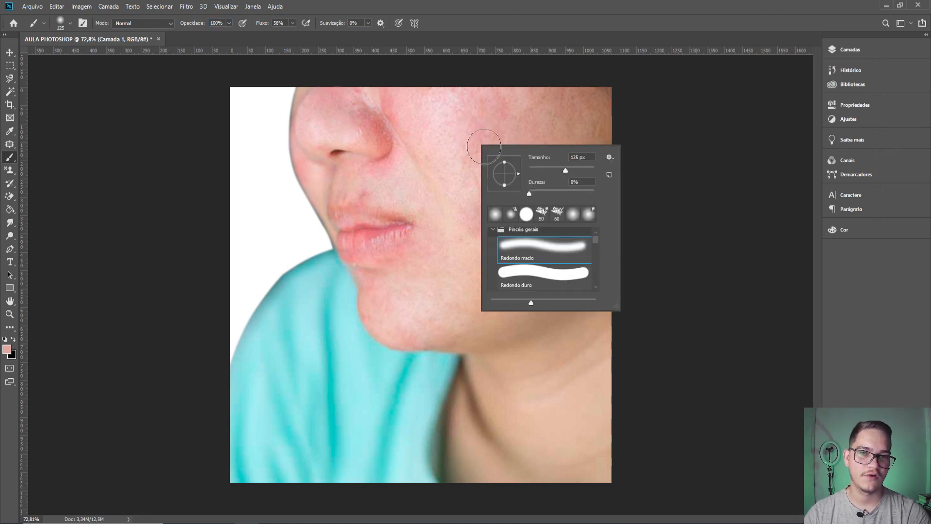
pyautogui.moveTo(572, 171); pyautogui.dragTo(573, 171)
pyautogui.click(525, 61)
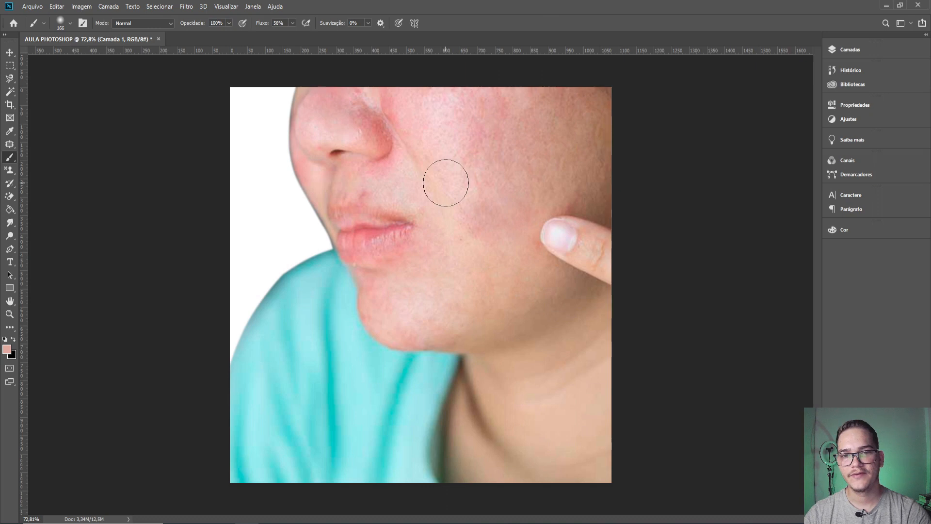
pyautogui.click(286, 23)
pyautogui.scroll(-6, 285, 24)
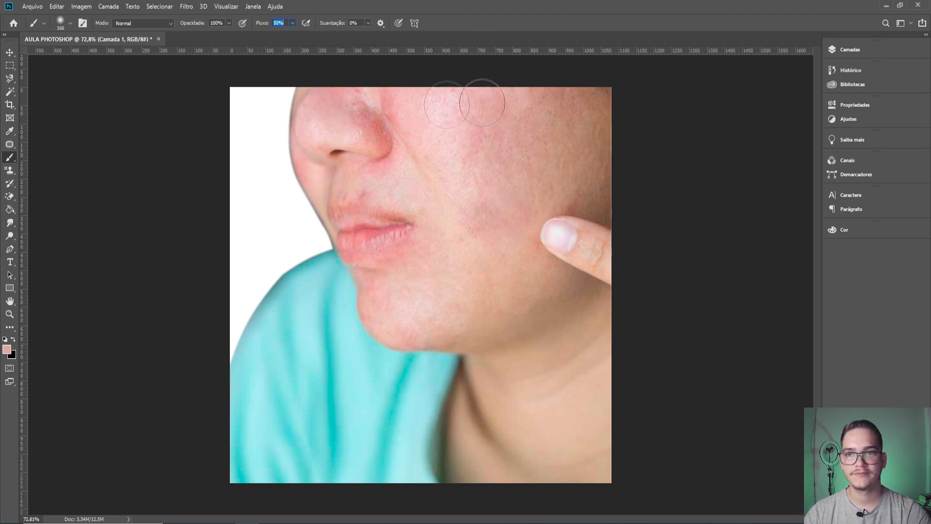
# Step: Set the brush opacity to 15% and its flow to 20%
pyautogui.click(218, 23)
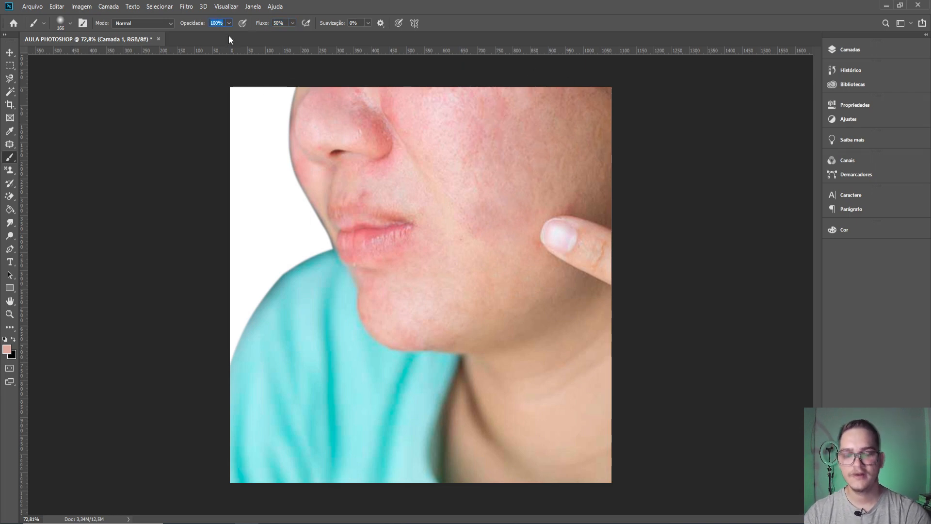
pyautogui.write('15')
pyautogui.press('Tab')
pyautogui.write('15')
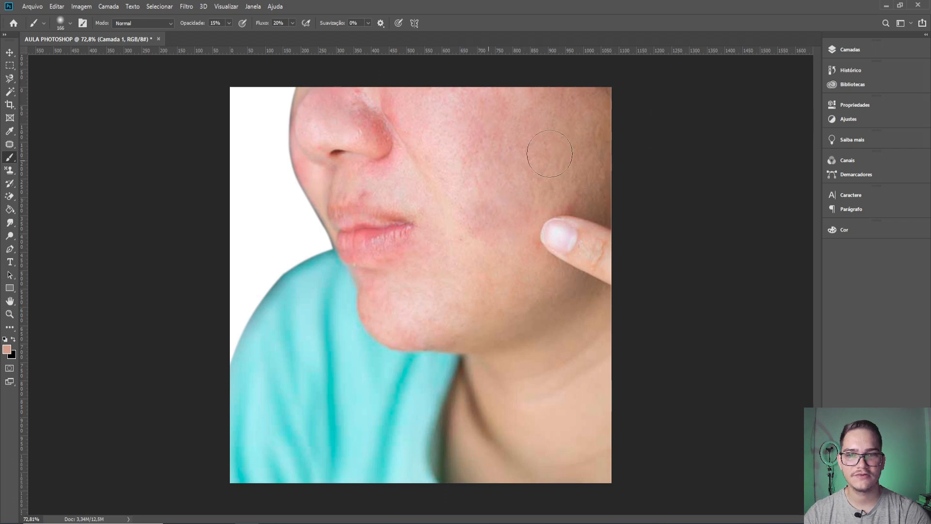
# Step: Set the brush opacity to 25% and paint over the reddish skin on the side of the nose
pyautogui.click(217, 22)
pyautogui.write('2')
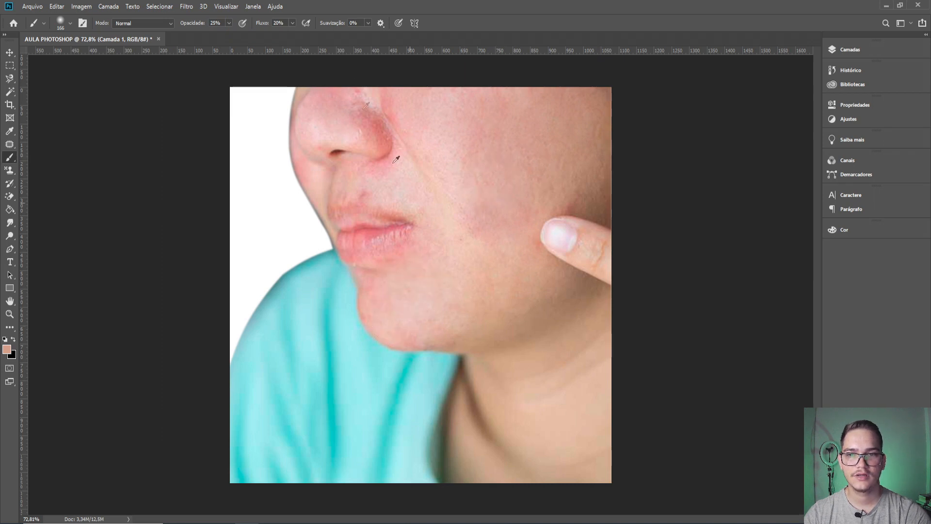
pyautogui.scroll(2, 391, 158)
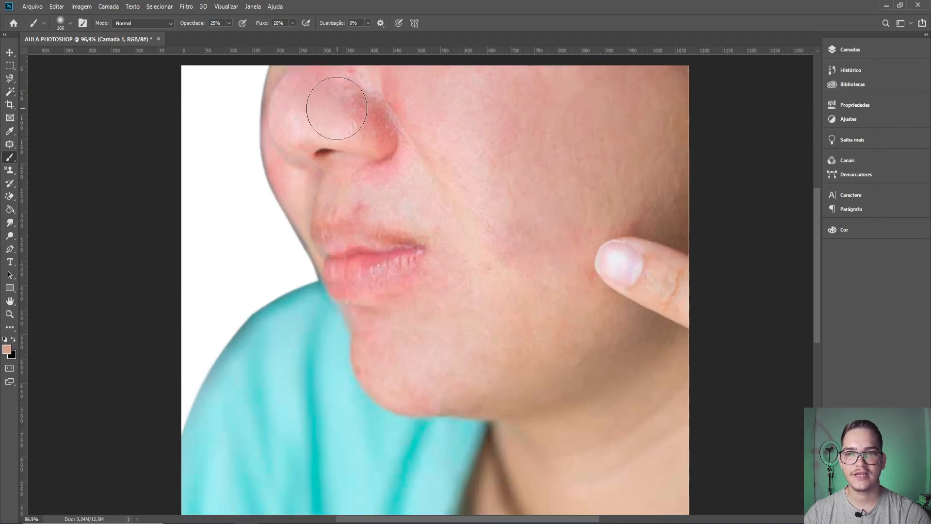
pyautogui.moveTo(368, 108)
pyautogui.mouseDown()
pyautogui.moveTo(396, 210)
pyautogui.moveTo(388, 208)
pyautogui.moveTo(413, 249)
pyautogui.moveTo(374, 169)
pyautogui.moveTo(394, 156)
pyautogui.mouseUp()
# Step: Reduce the brush size to 125 px and sample a skin tone from the cheek just above the fingertip
pyautogui.press('[')
pyautogui.press('[')
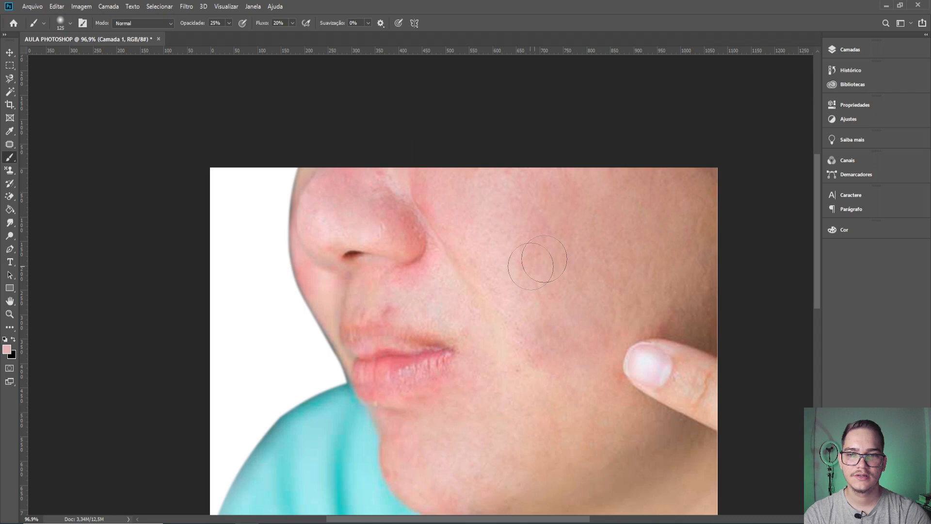
pyautogui.keyDown('alt'); pyautogui.click(666, 290); pyautogui.keyUp('alt')
pyautogui.keyDown('alt'); pyautogui.click(663, 293); pyautogui.keyUp('alt')
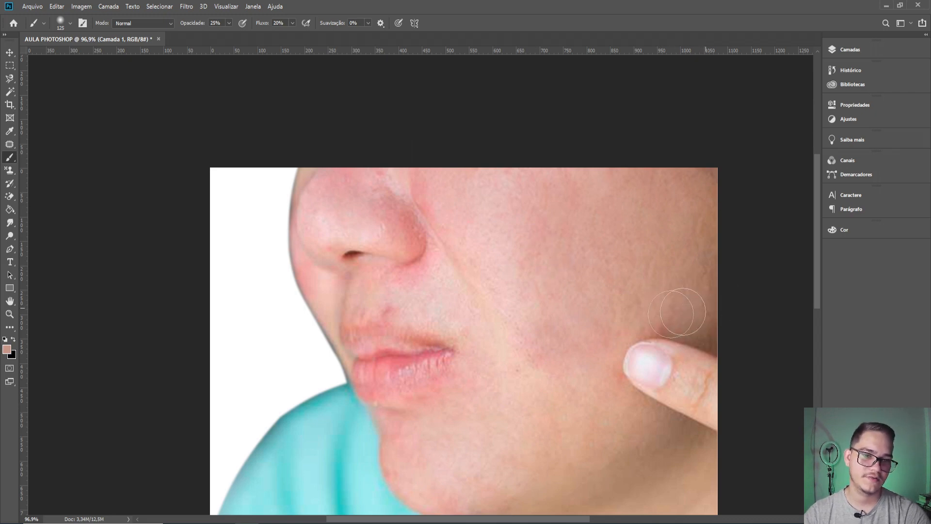
pyautogui.scroll(-3, 655, 138)
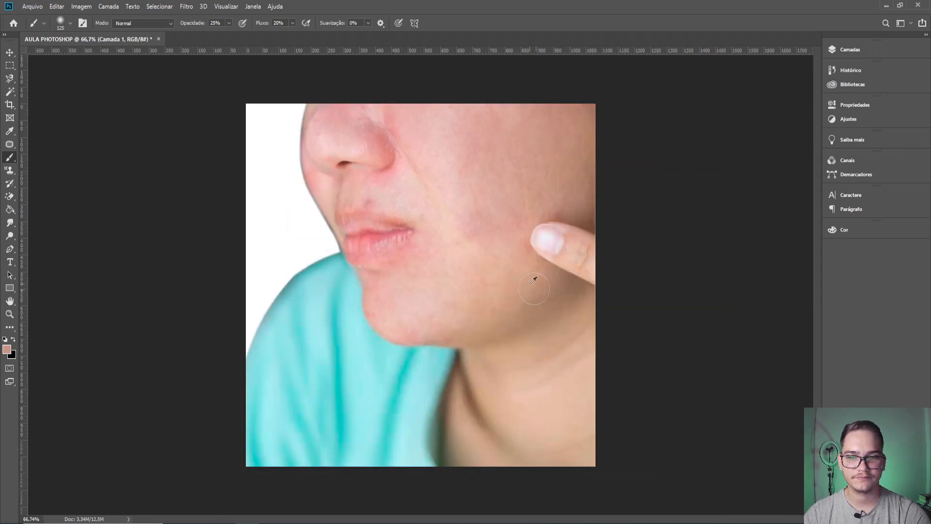
# Step: Patch the red blemishes between the nose and upper lip with clean nearby skin using the Patch tool, clearing each selection
pyautogui.press('j')
pyautogui.scroll(3, 415, 240)
pyautogui.moveTo(314, 161)
pyautogui.mouseDown()
pyautogui.moveTo(354, 185)
pyautogui.moveTo(384, 147)
pyautogui.moveTo(323, 168)
pyautogui.moveTo(331, 171)
pyautogui.mouseUp()
pyautogui.hotkey('ctrl', 'd')
pyautogui.moveTo(329, 171); pyautogui.dragTo(401, 173)
pyautogui.hotkey('ctrl', 'd')
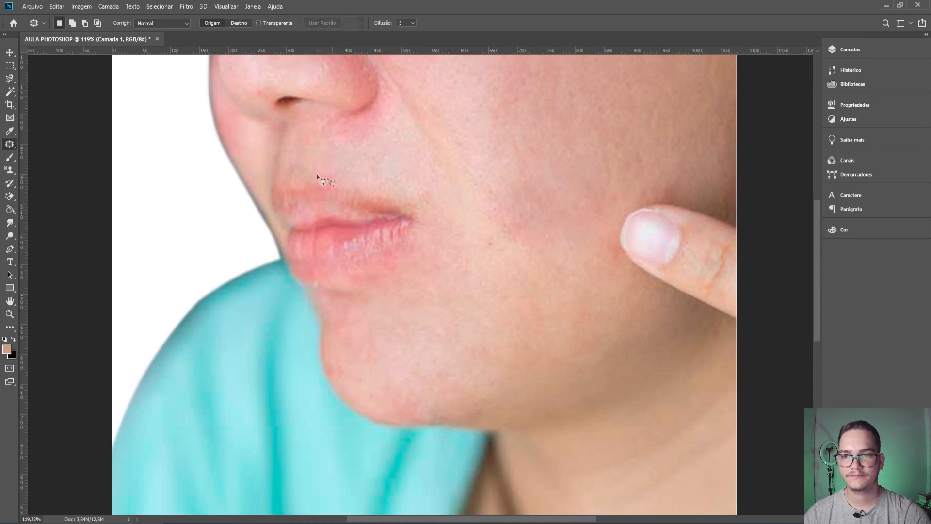
pyautogui.moveTo(293, 166); pyautogui.dragTo(326, 181)
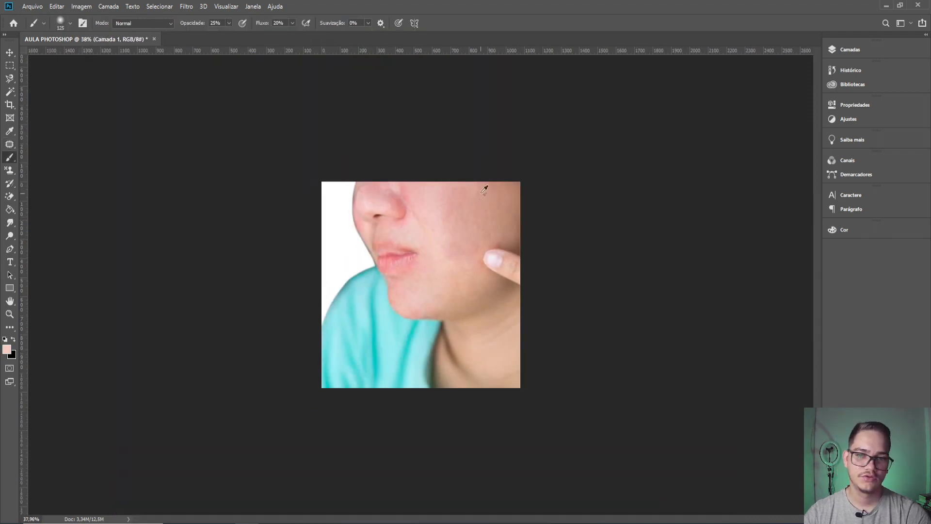
# Step: Merge the retouched layer down and activate the Move tool
pyautogui.scroll(5, 384, 260)
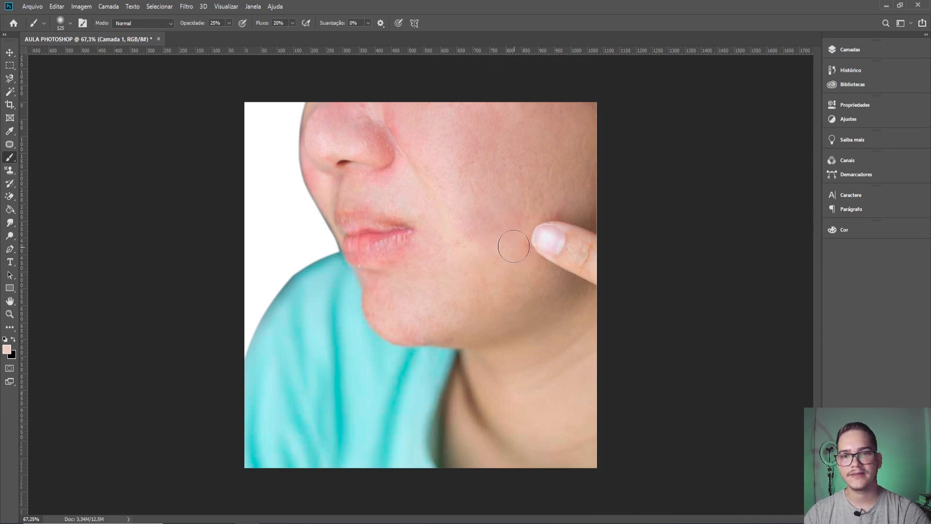
pyautogui.hotkey('ctrl', 'e')
pyautogui.press('v')
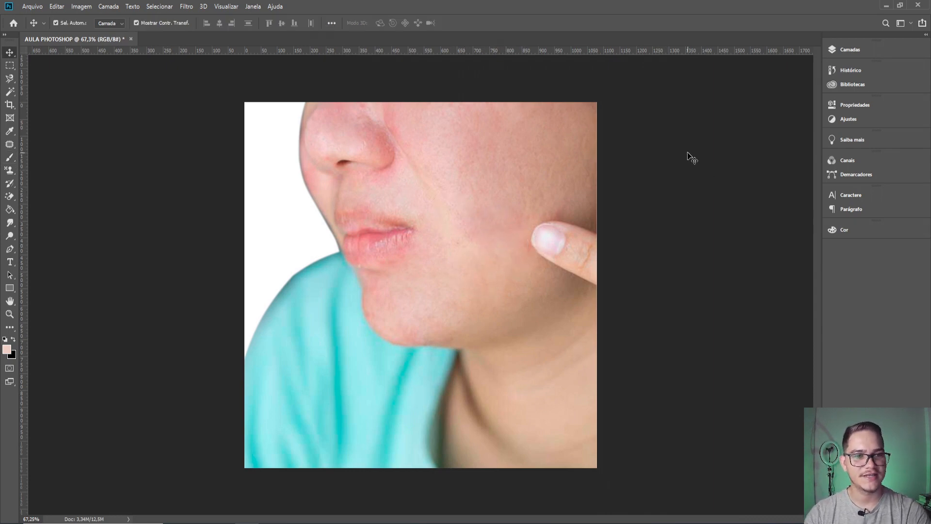